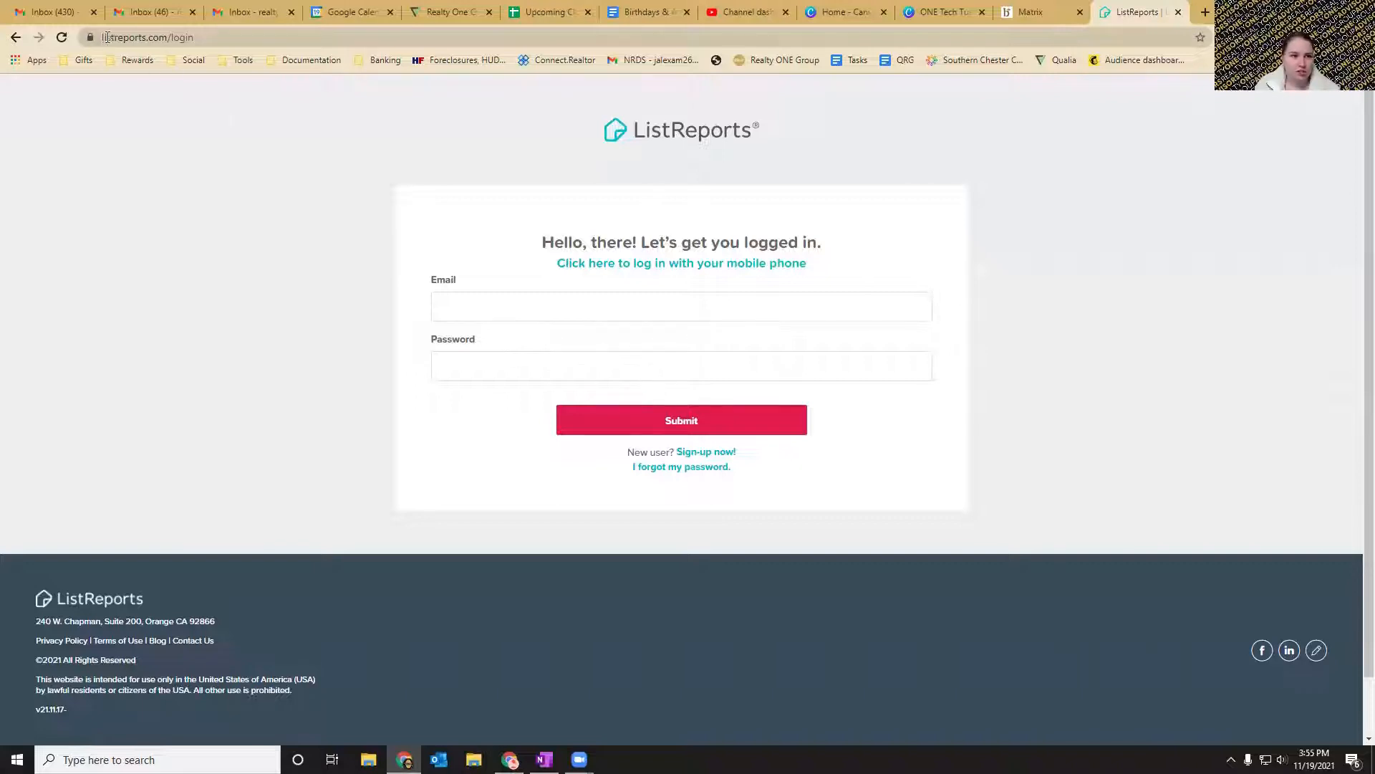
drag(103, 38, 200, 38)
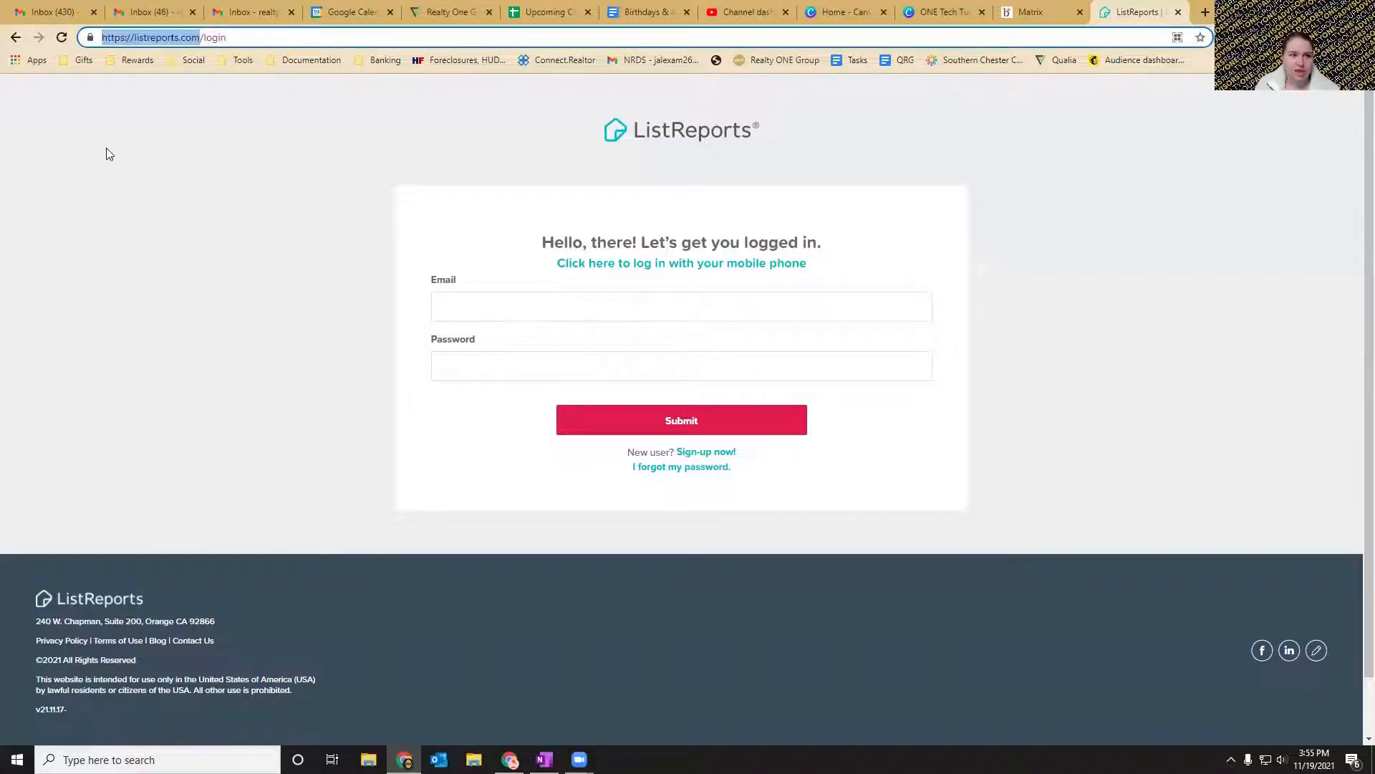
click(349, 243)
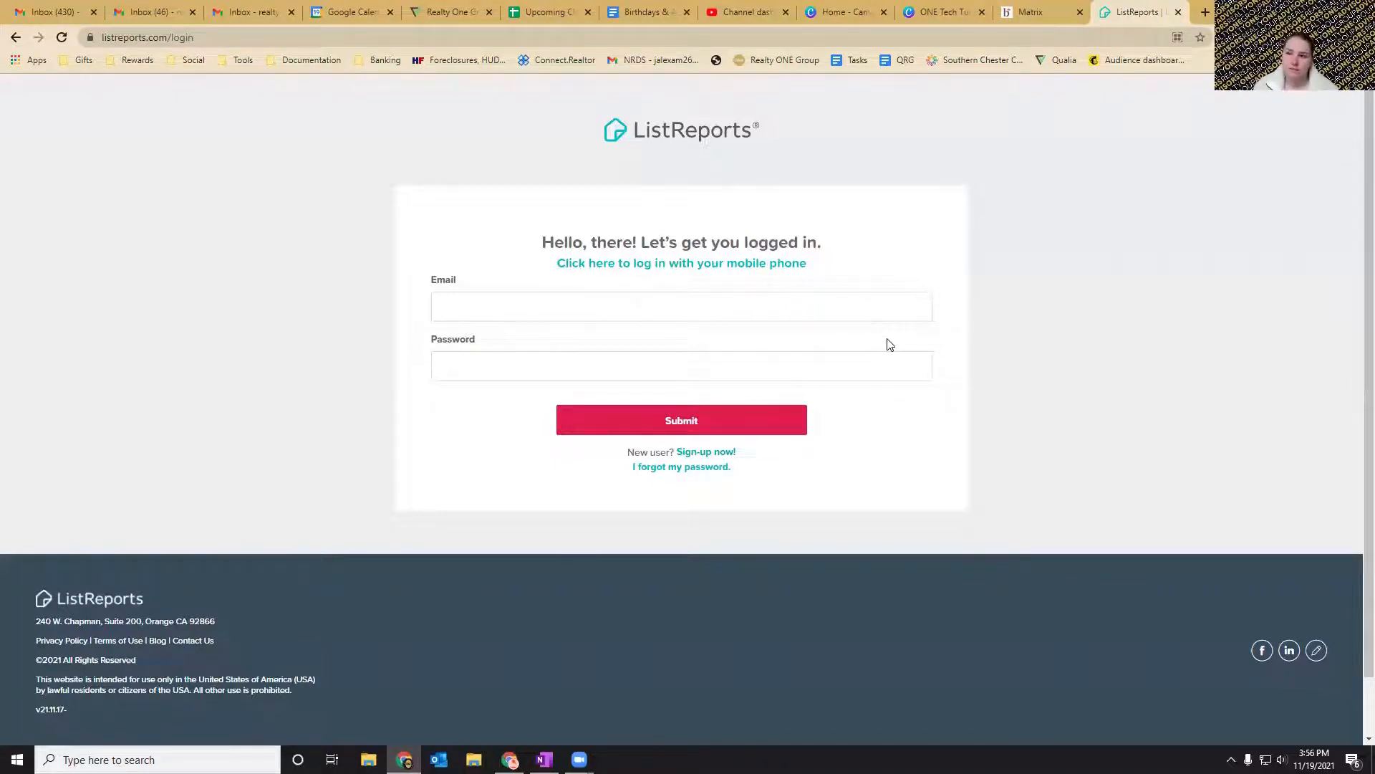
click(639, 320)
click(1003, 254)
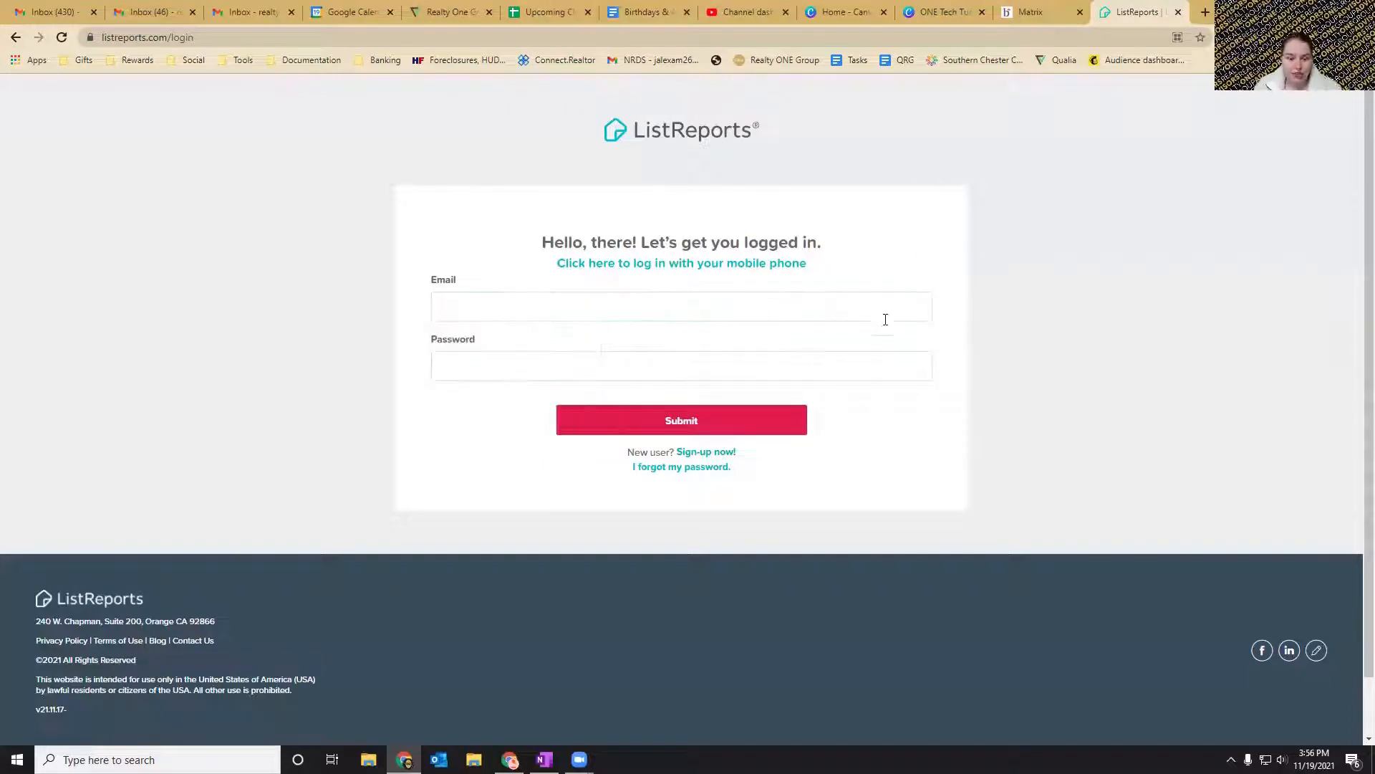
Open the new-user sign-up form for agents and enter the agent's first and last name.
click(695, 452)
scroll(638, 257, down, 1)
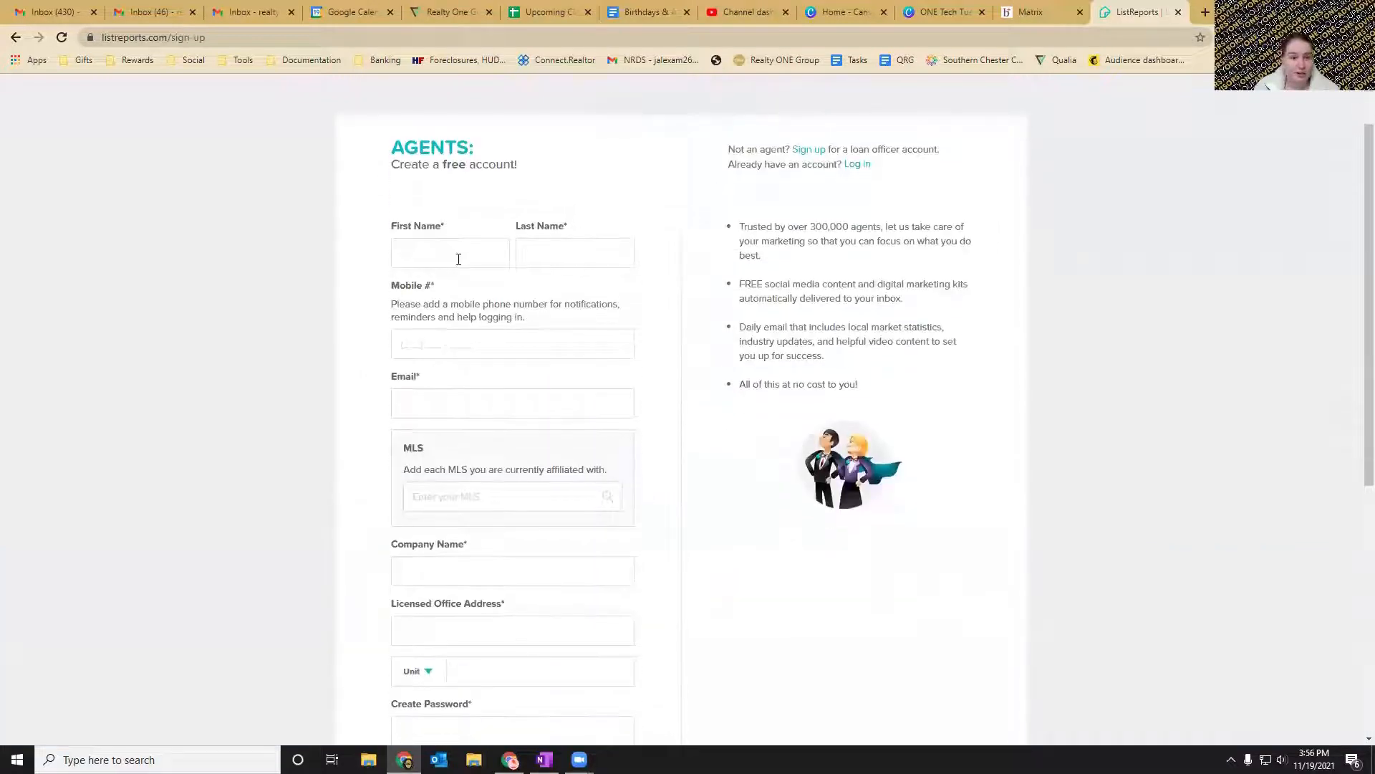
click(458, 259)
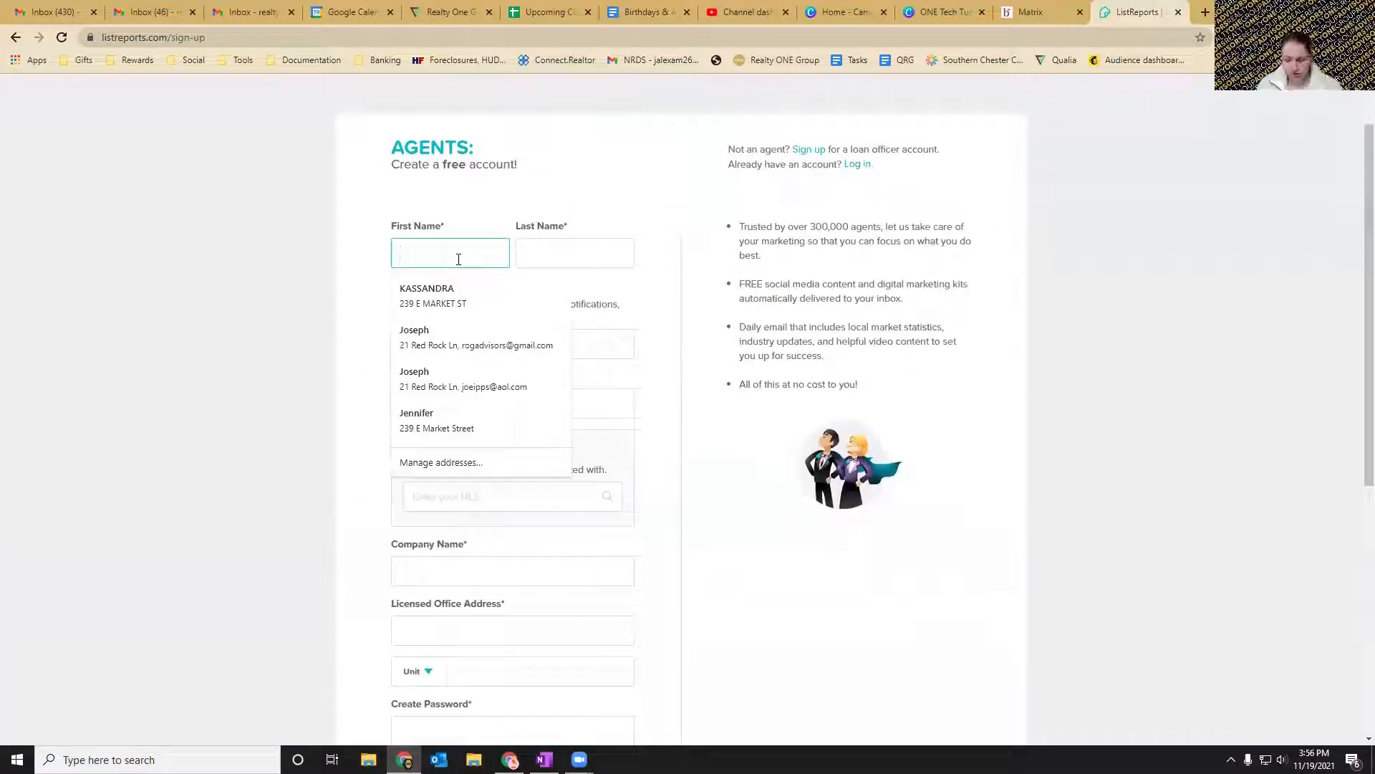
key(Tab)
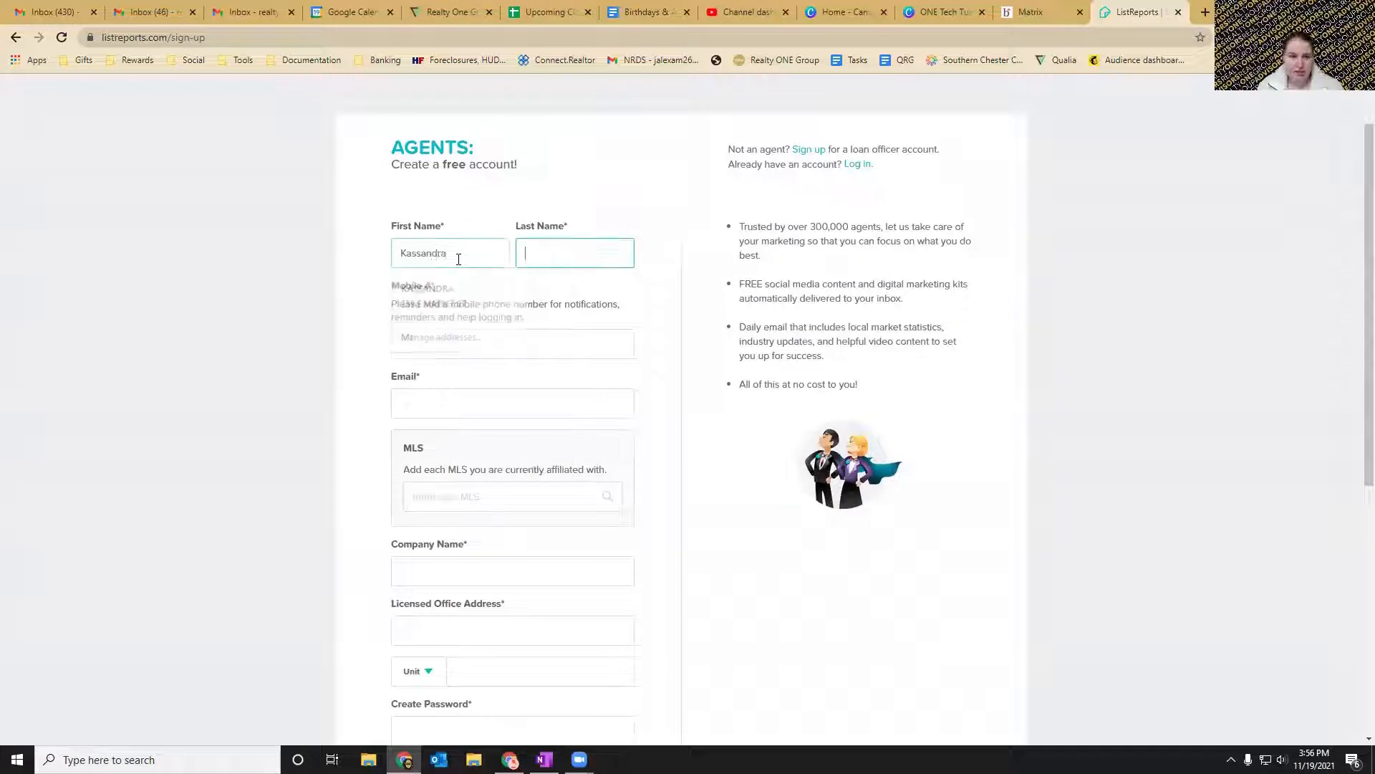
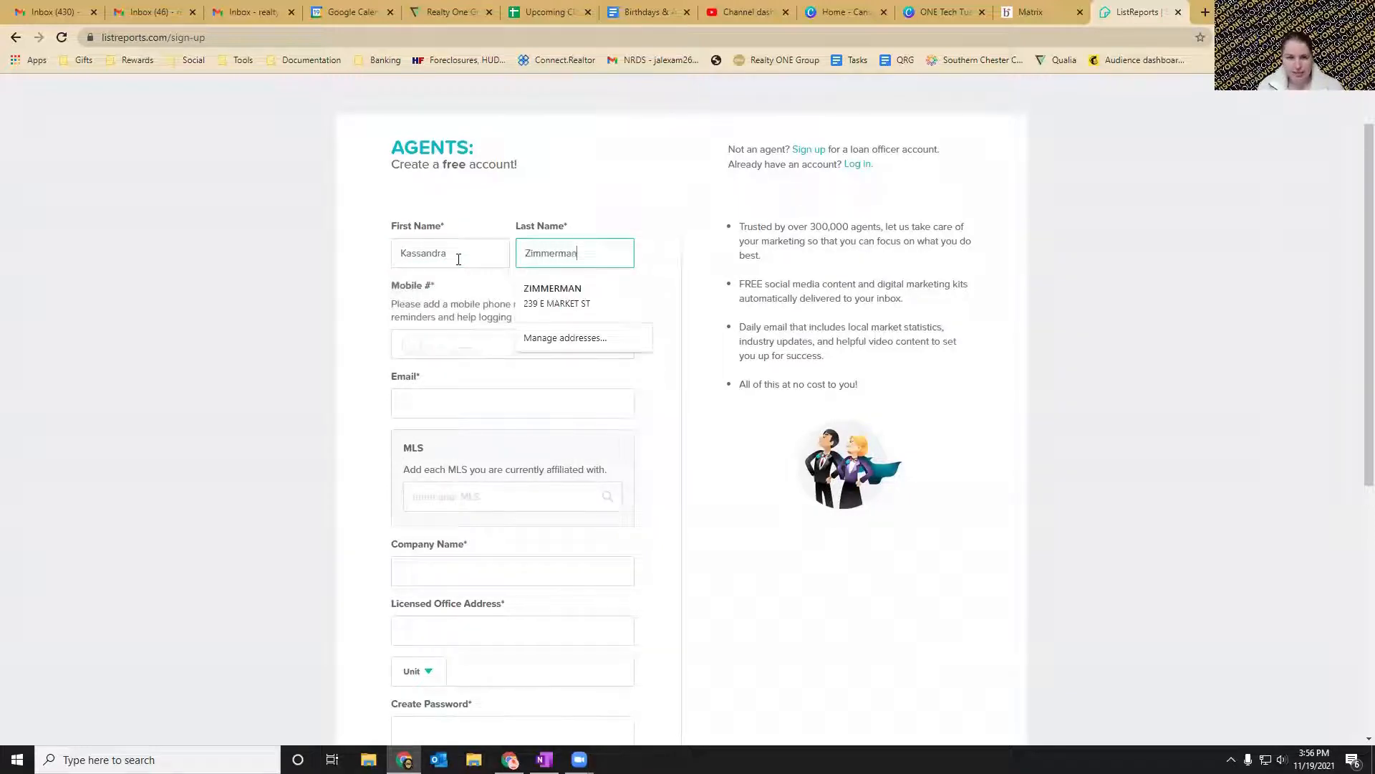
Enter the agent's mobile number and e-mail address in the sign-up form.
click(423, 343)
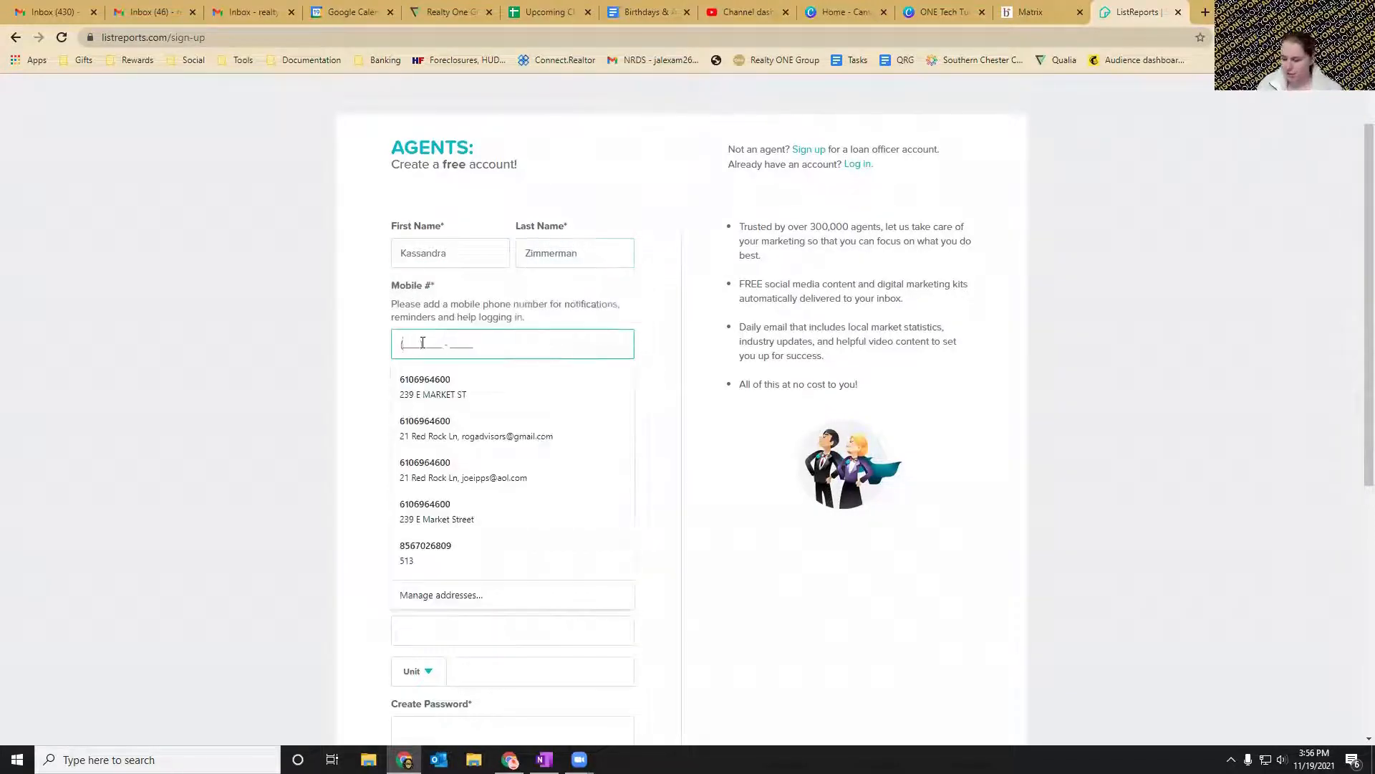
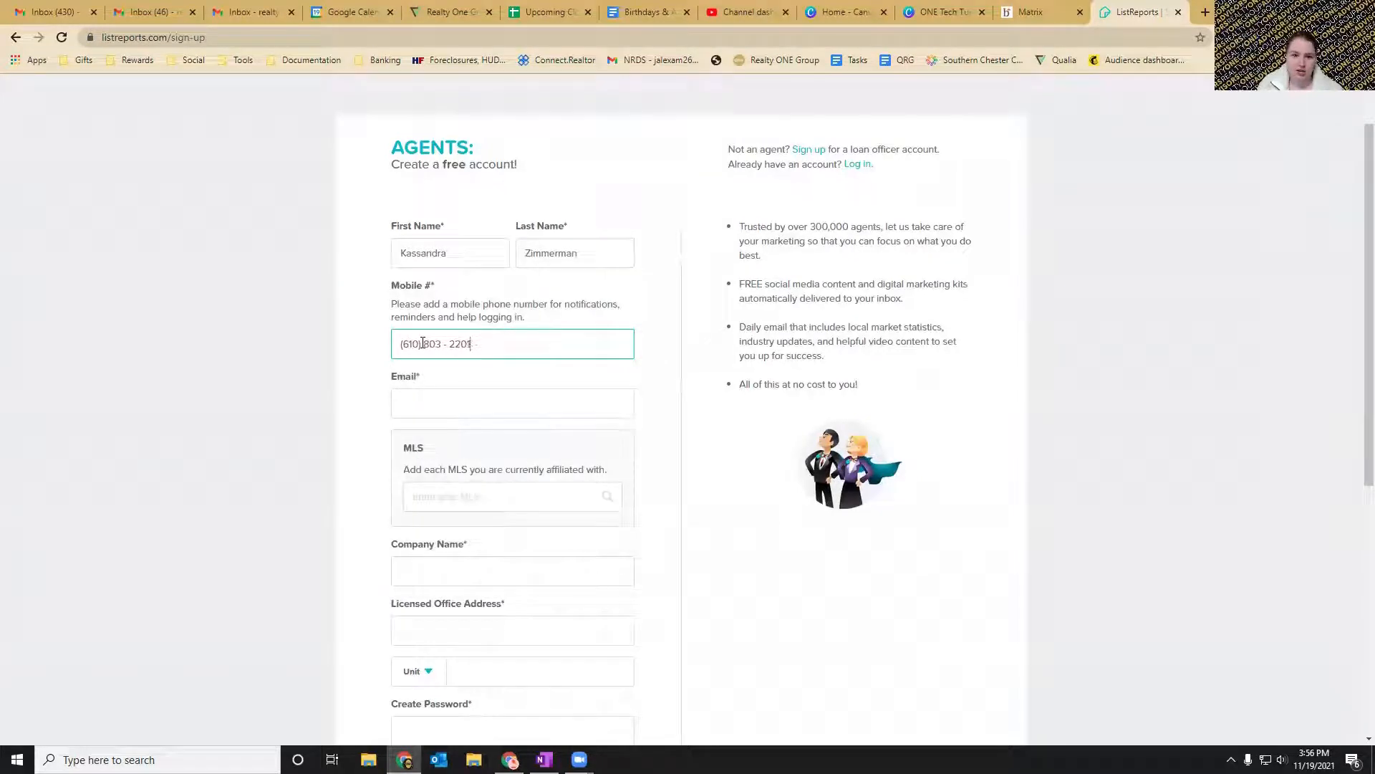
click(443, 403)
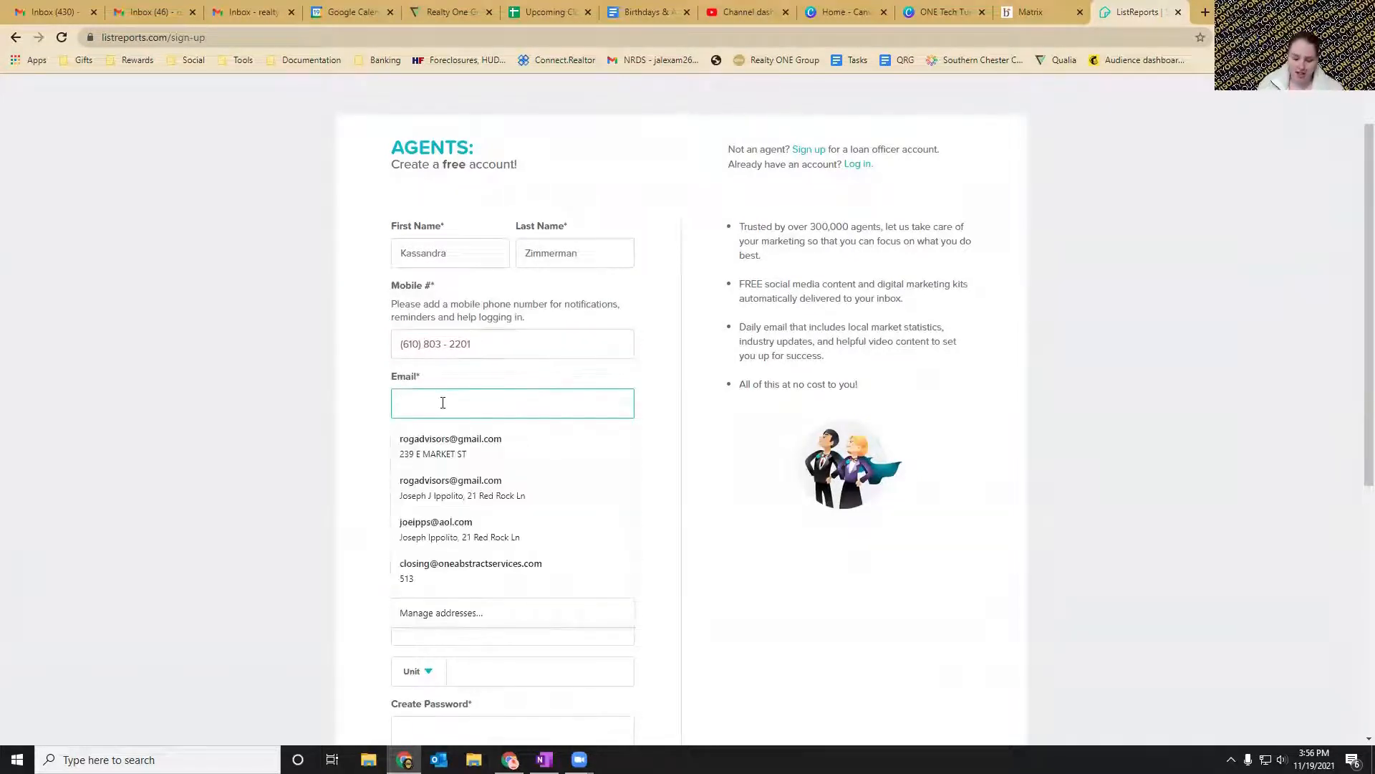
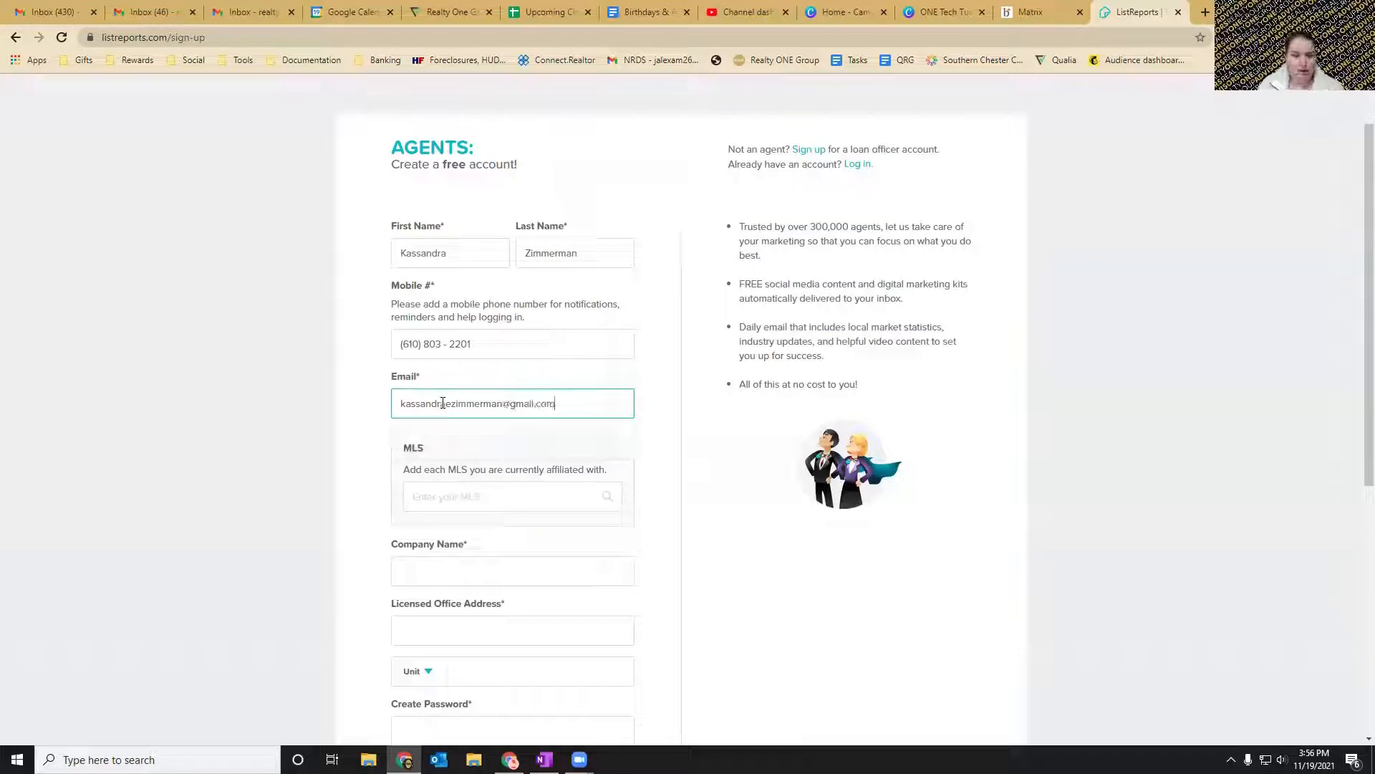
click(323, 399)
Search the MLS field for "bright mls" and add Bright MLS as the agent's affiliation.
scroll(322, 399, down, 2)
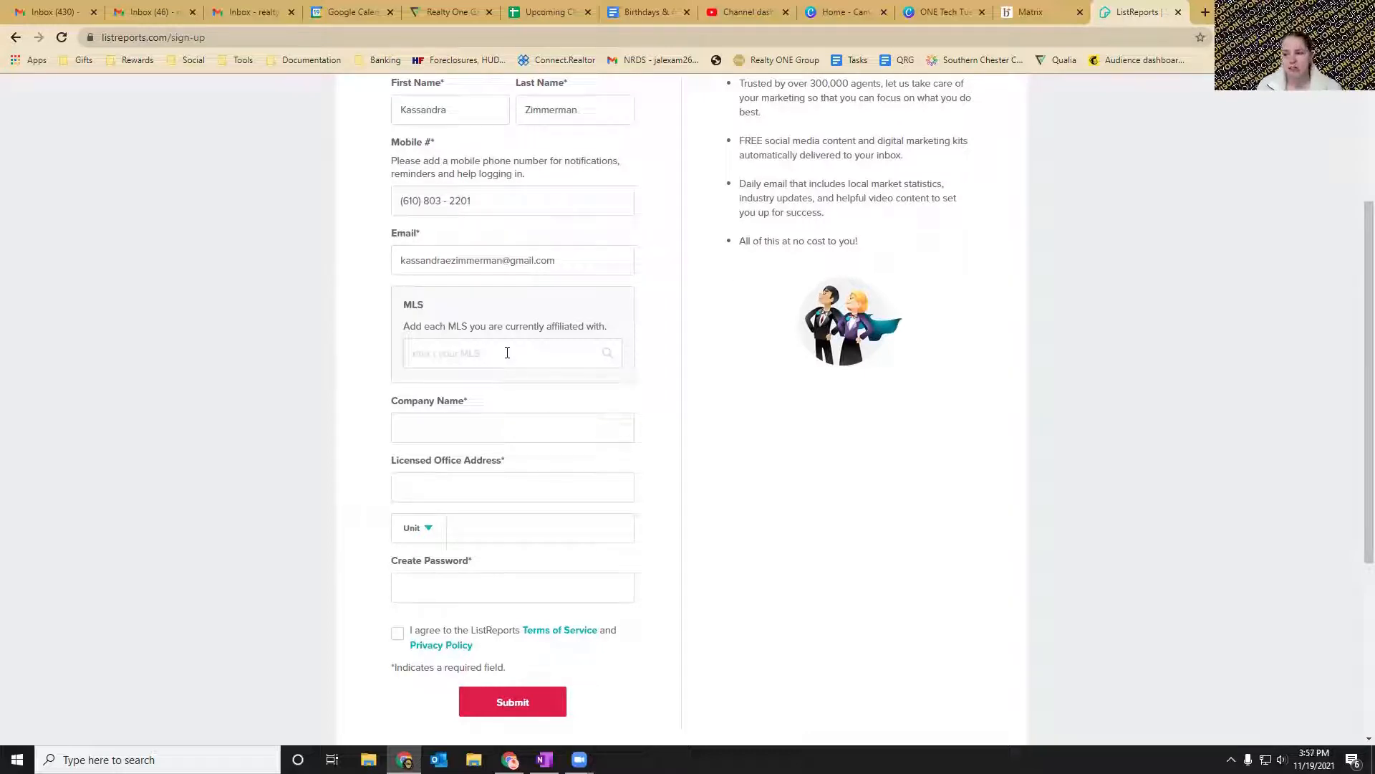
text(b)
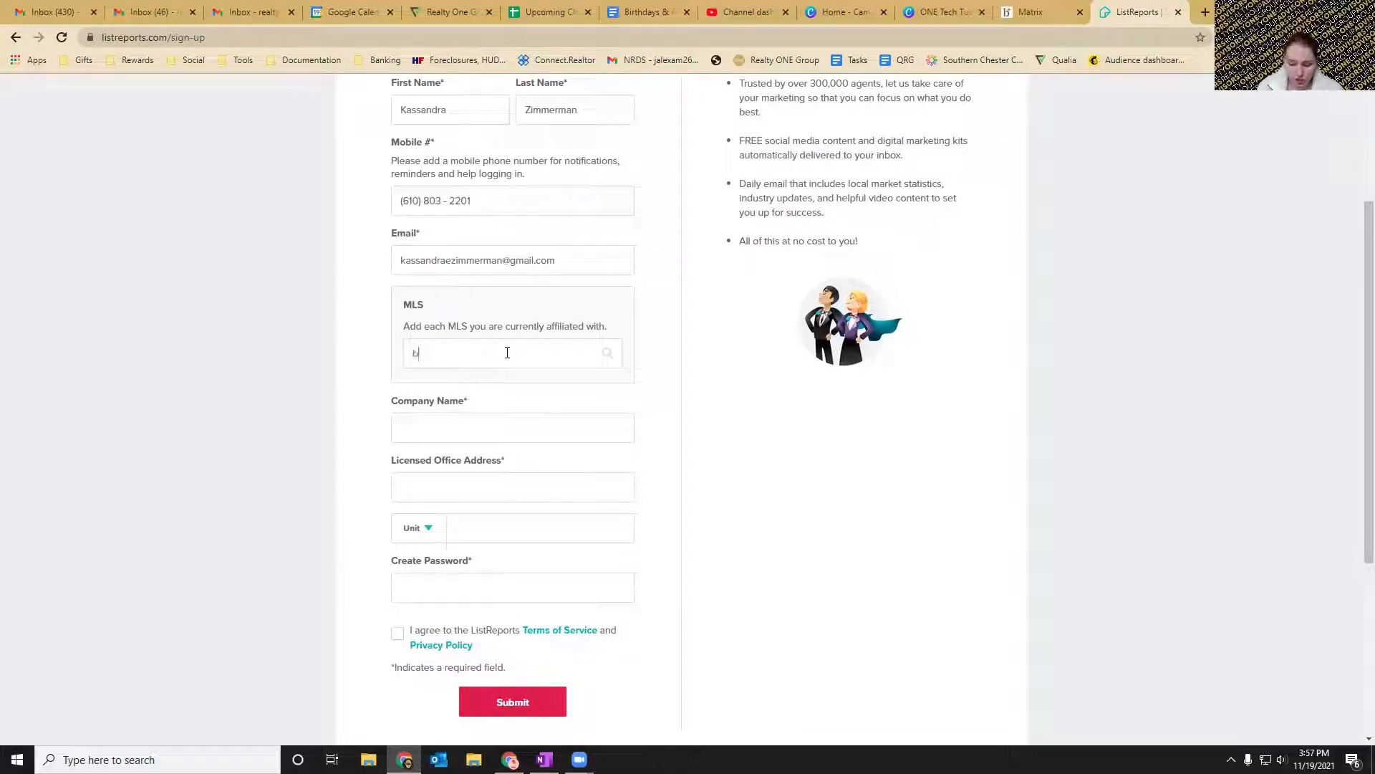
text(right mls)
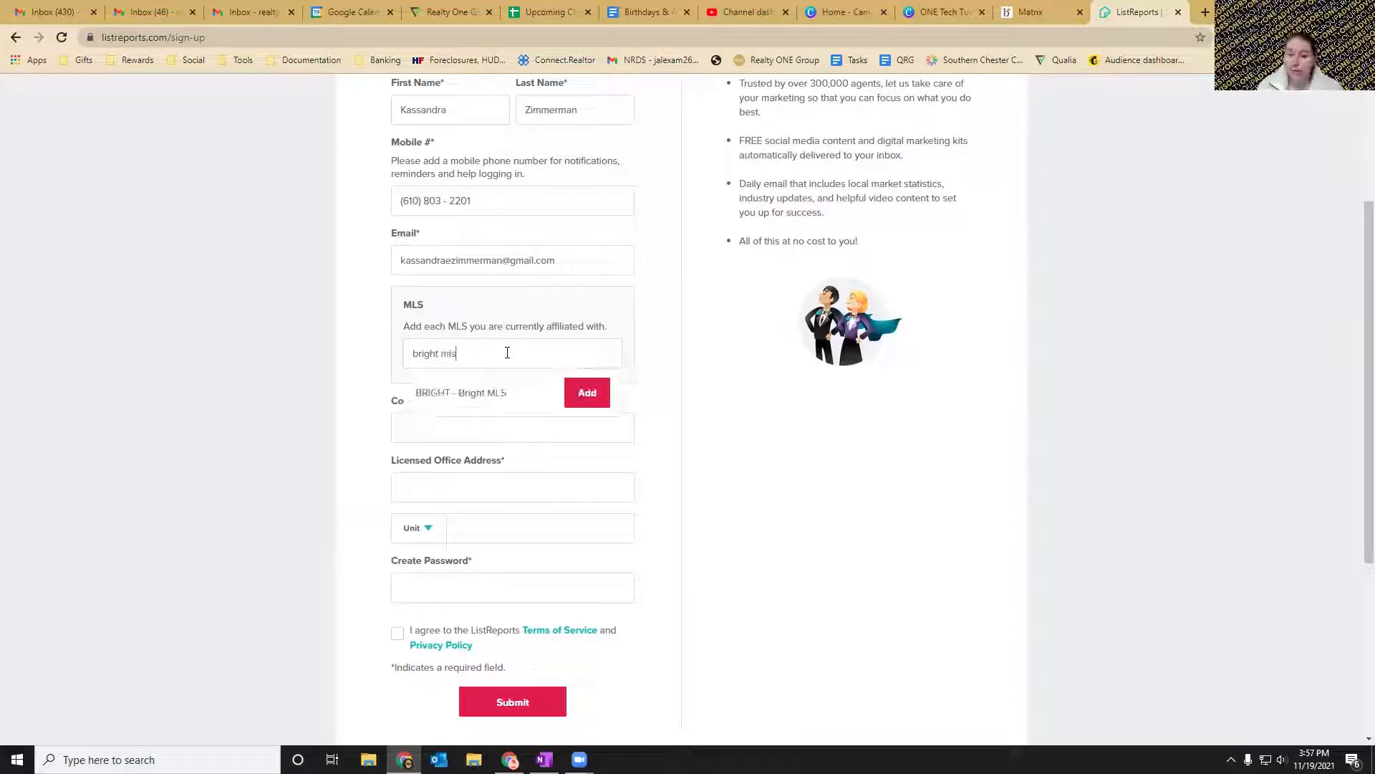
click(490, 396)
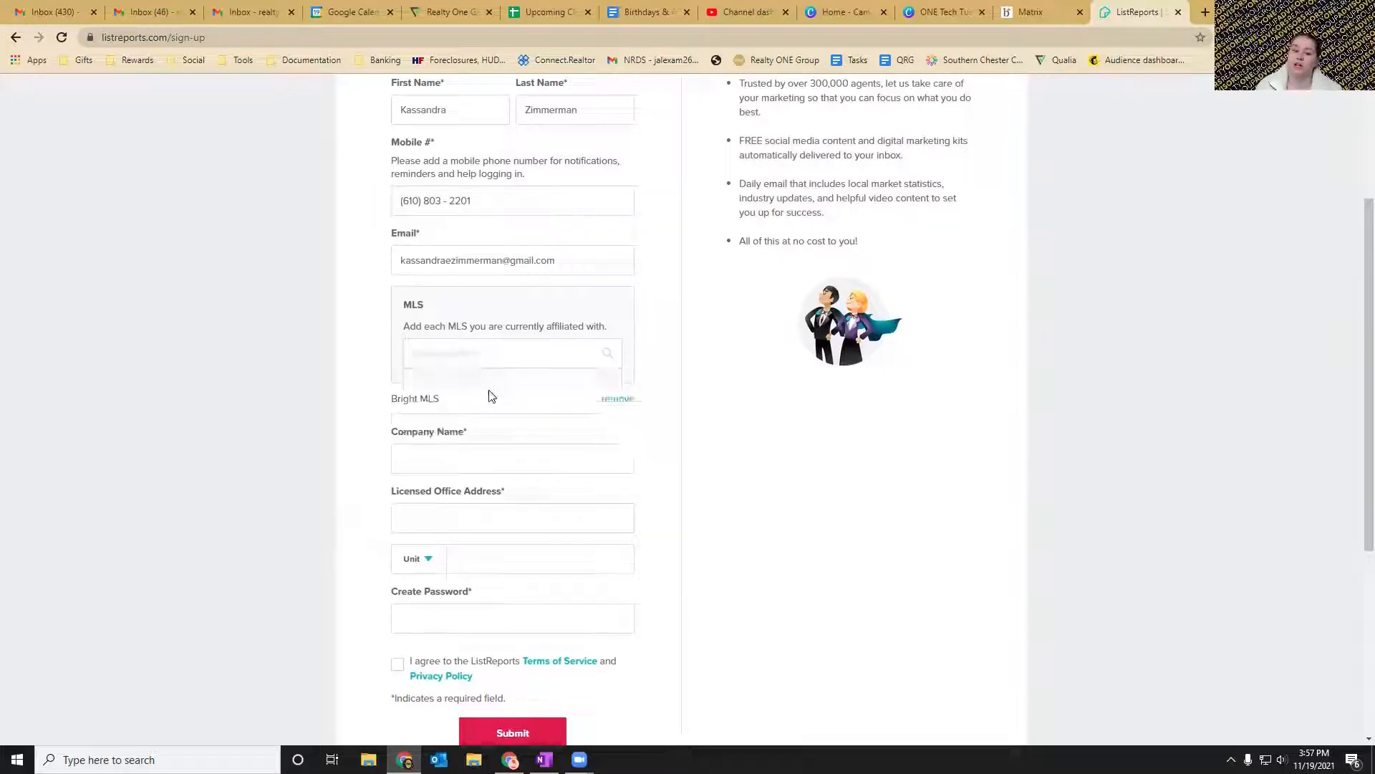
Enter "Realty One Group Advisors" as the company name.
scroll(652, 369, down, 2)
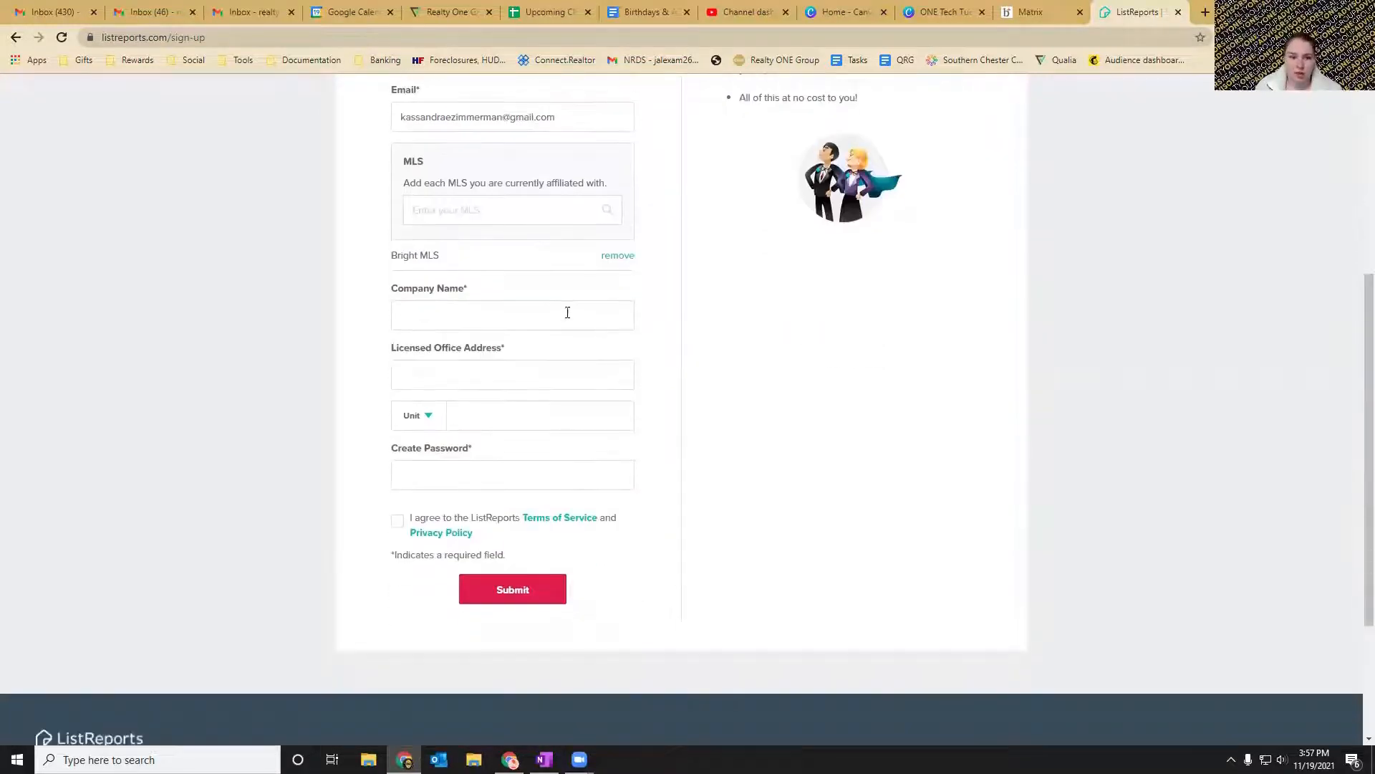
click(518, 315)
text(Real)
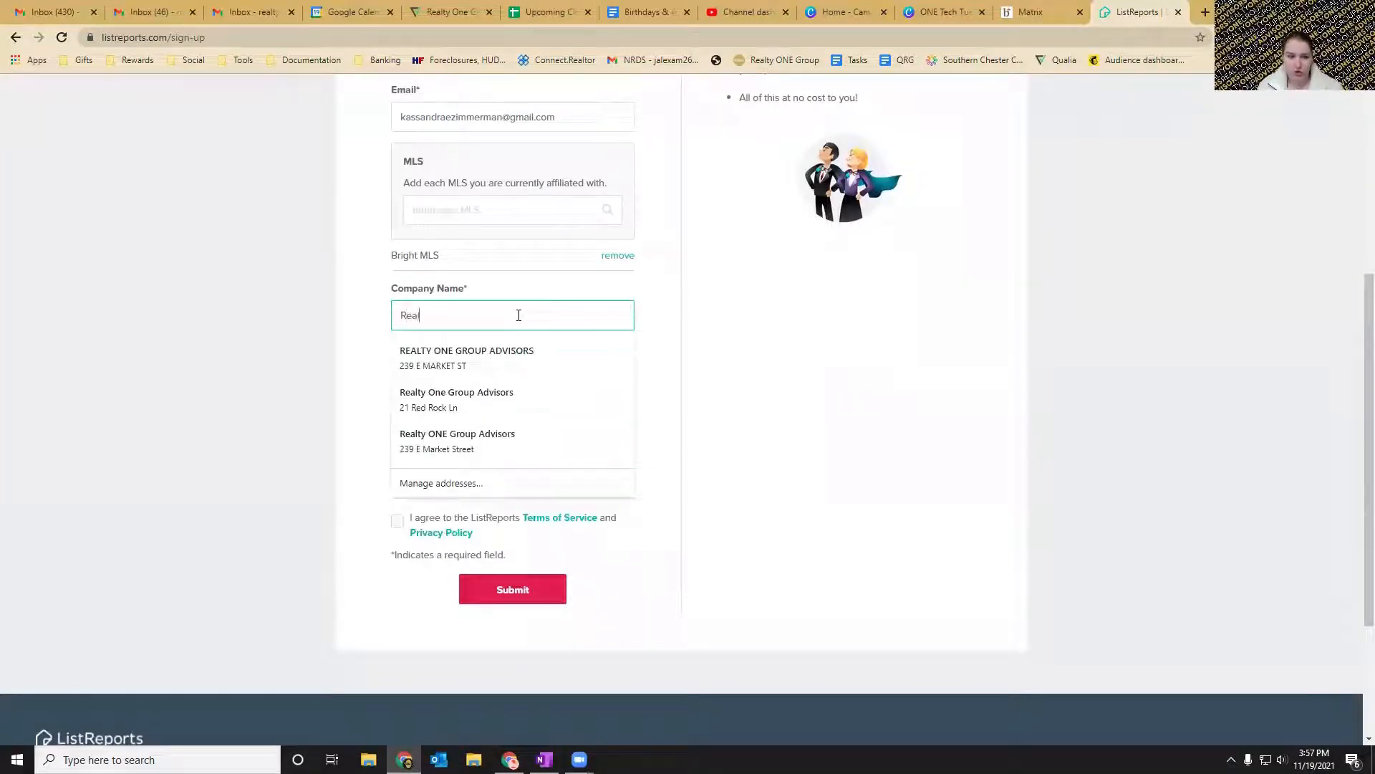
text(ty One Group)
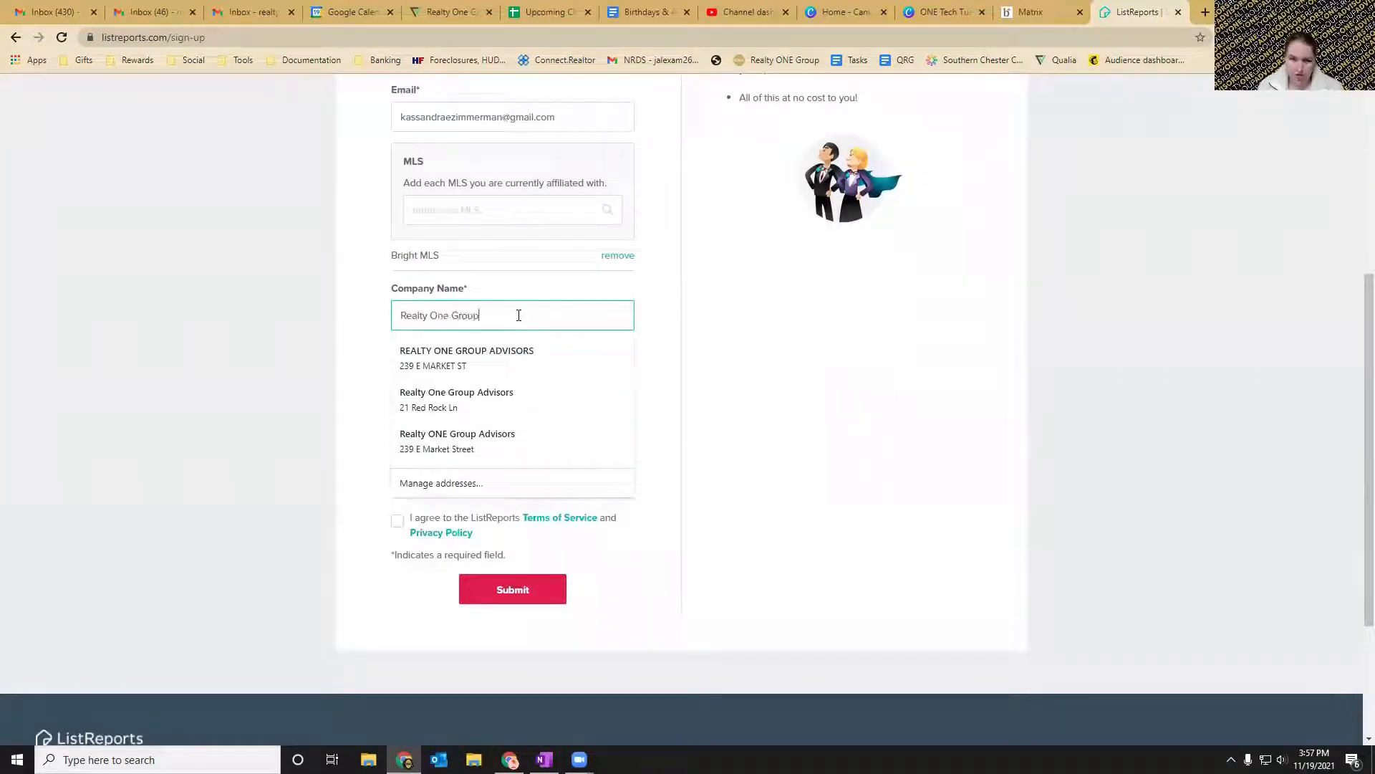
text( Advisors)
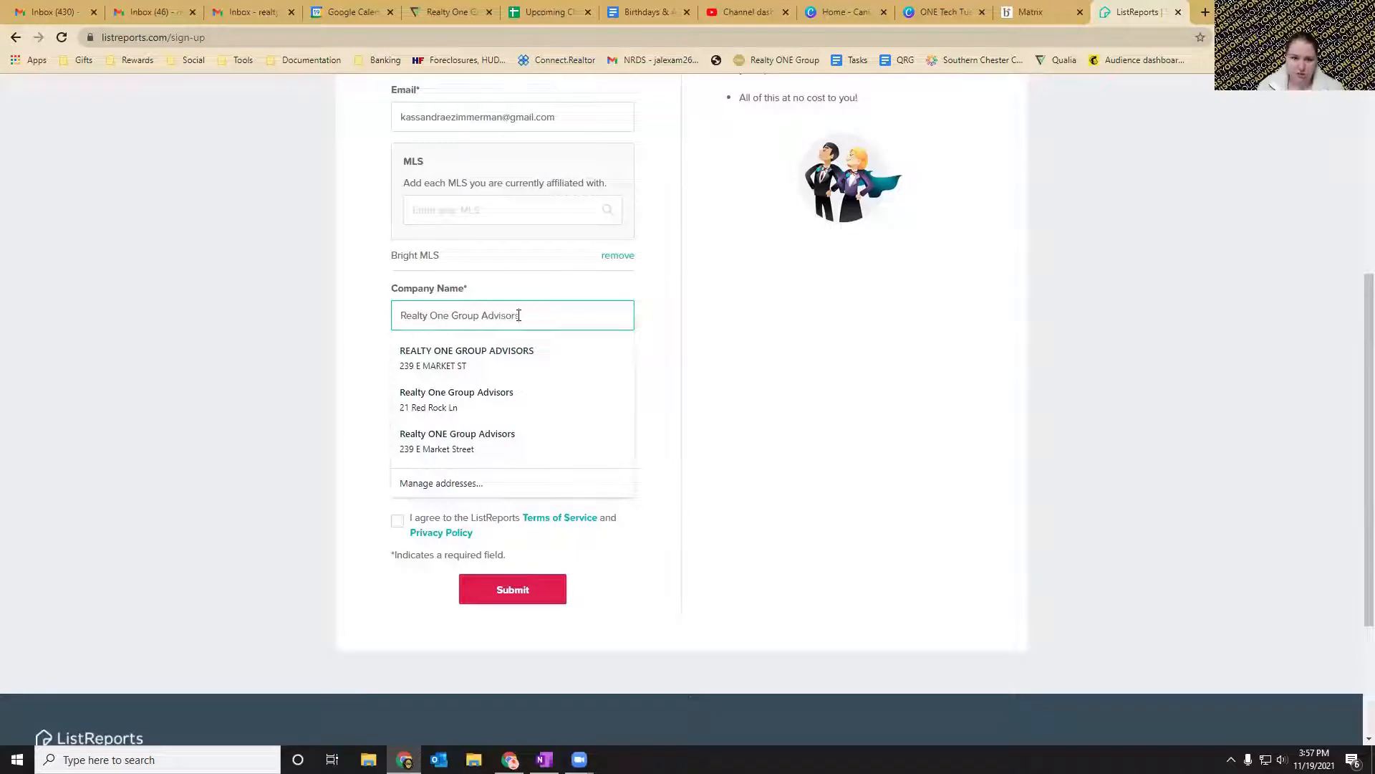
click(657, 299)
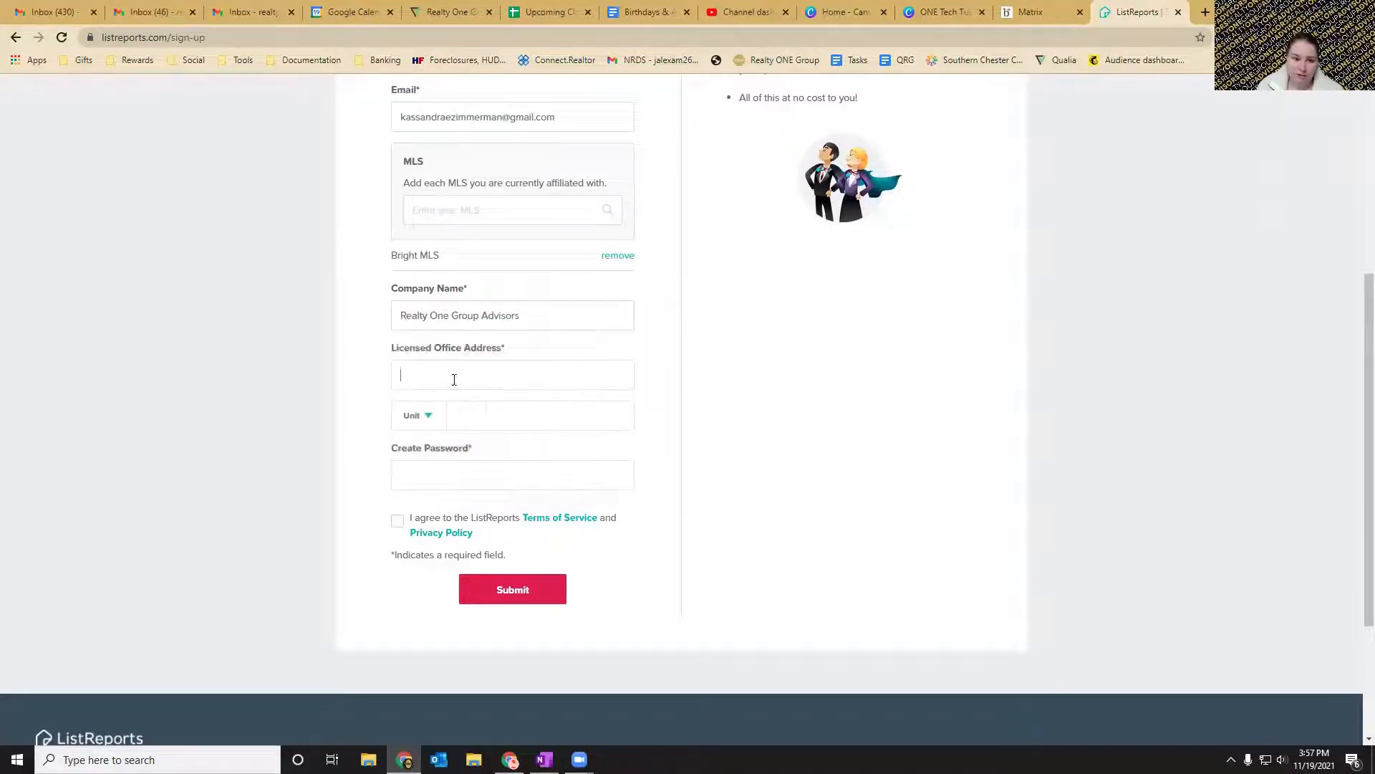
Change the word "One" in the company name to "ONE" in capitals.
click(455, 380)
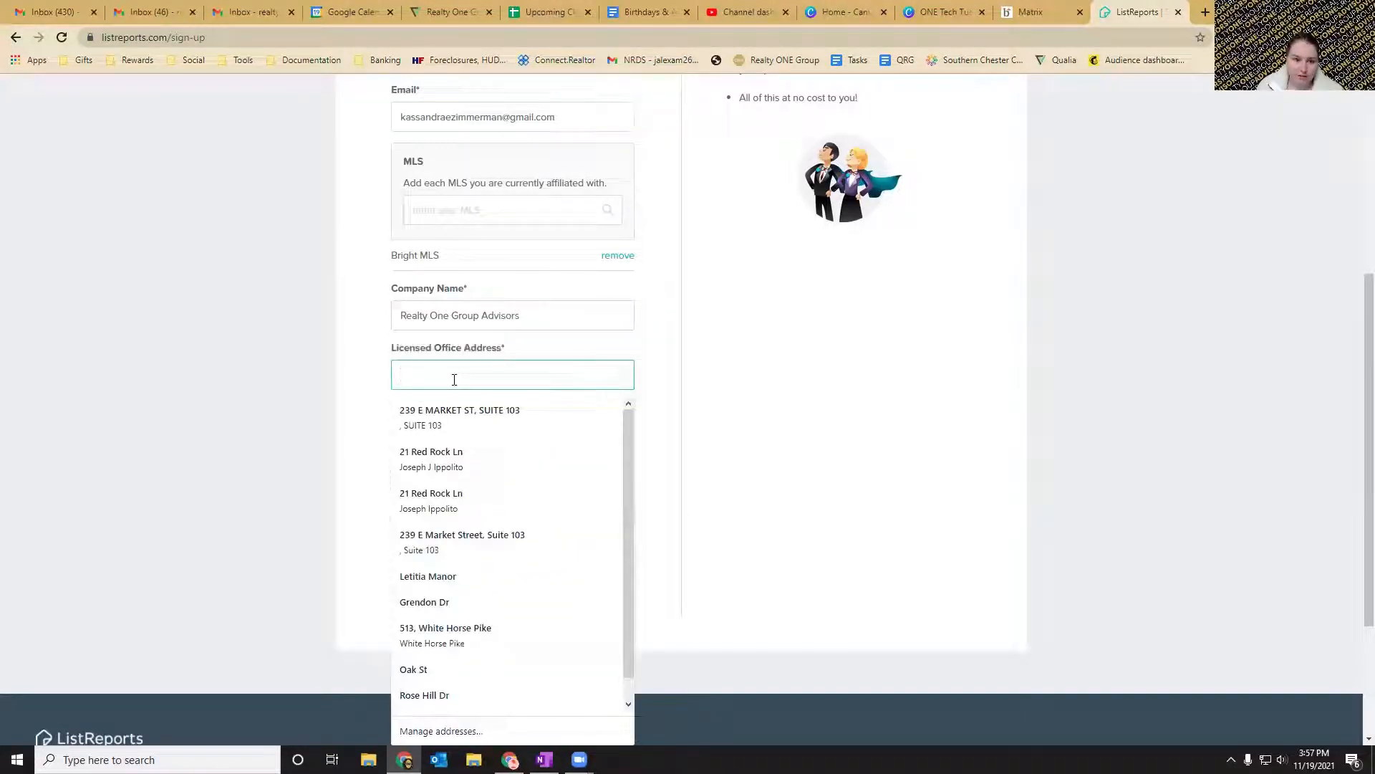
click(442, 316)
double_click(442, 316)
text(ONE)
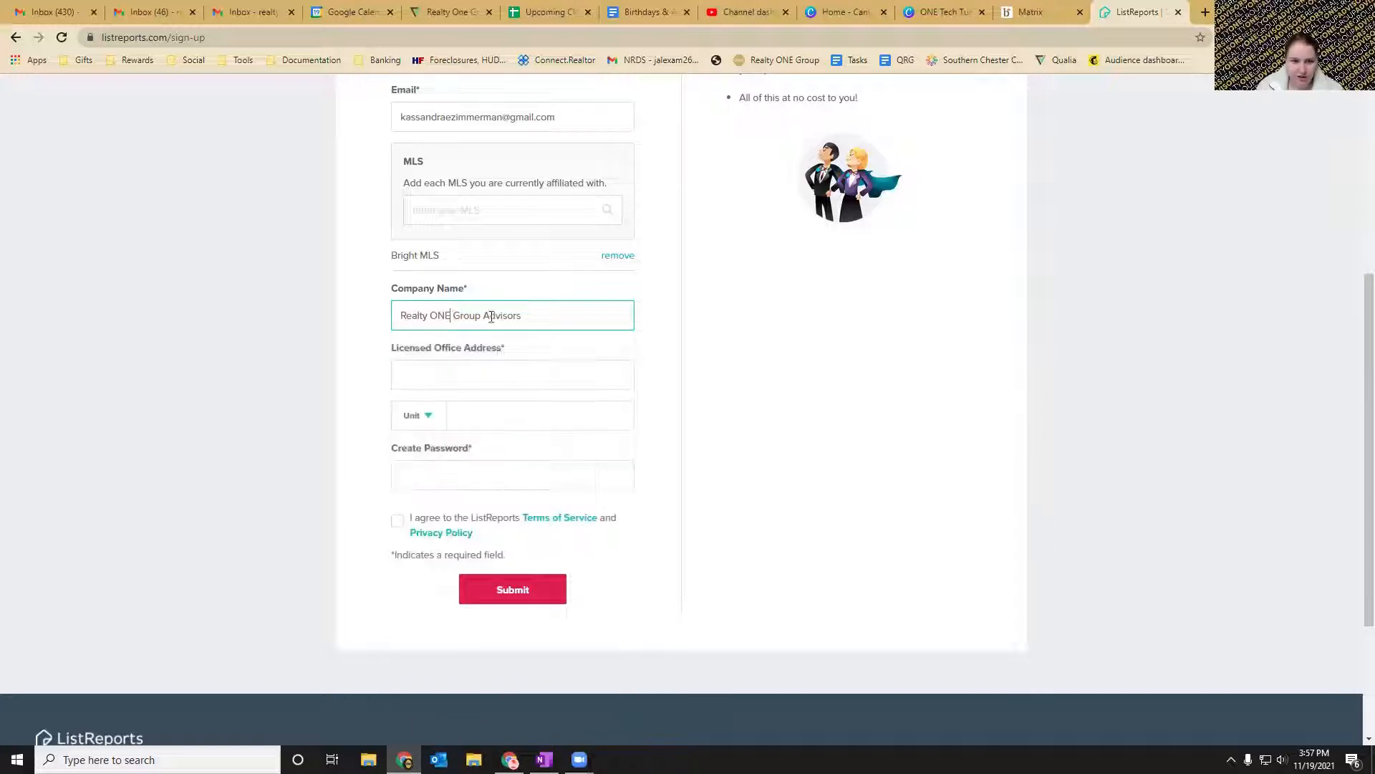
click(666, 343)
Enter the licensed office's street address and its suite number in the unit field.
click(558, 374)
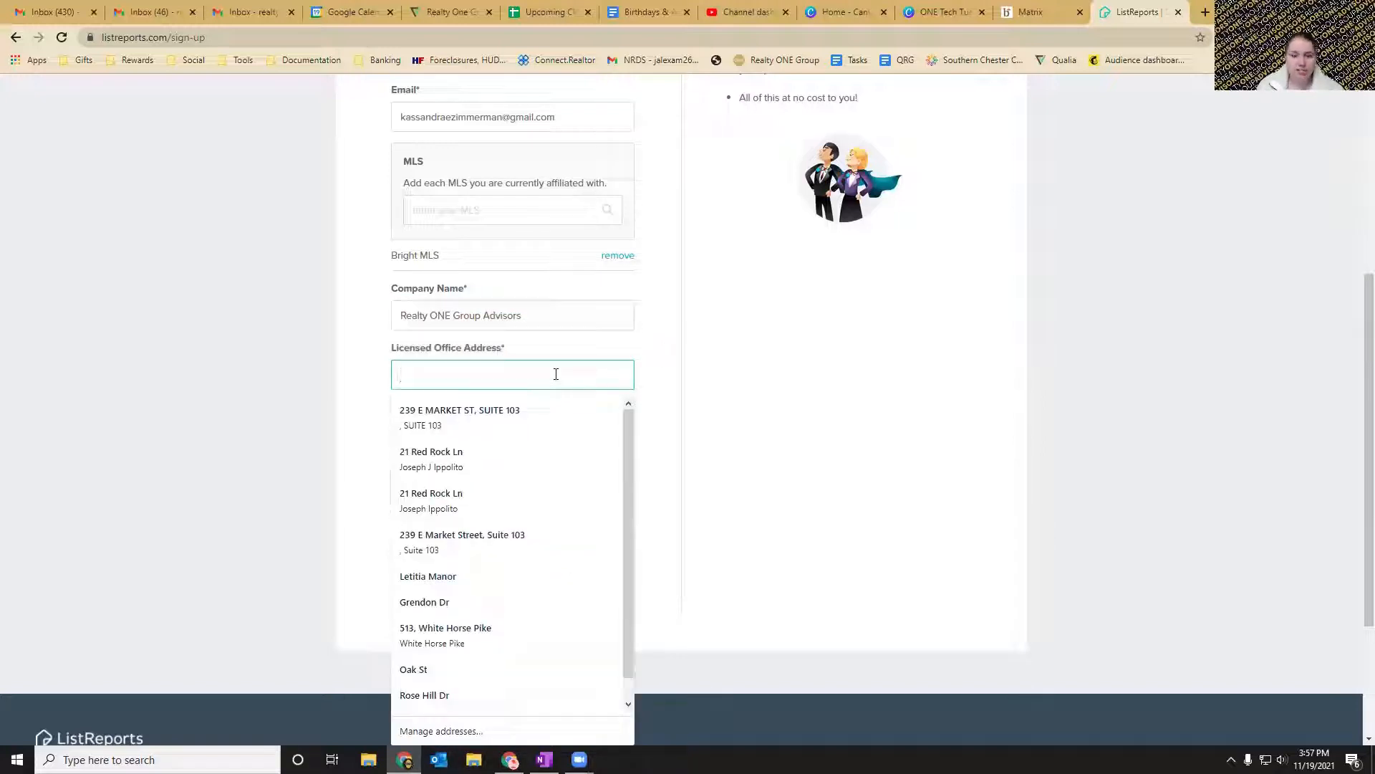
click(649, 360)
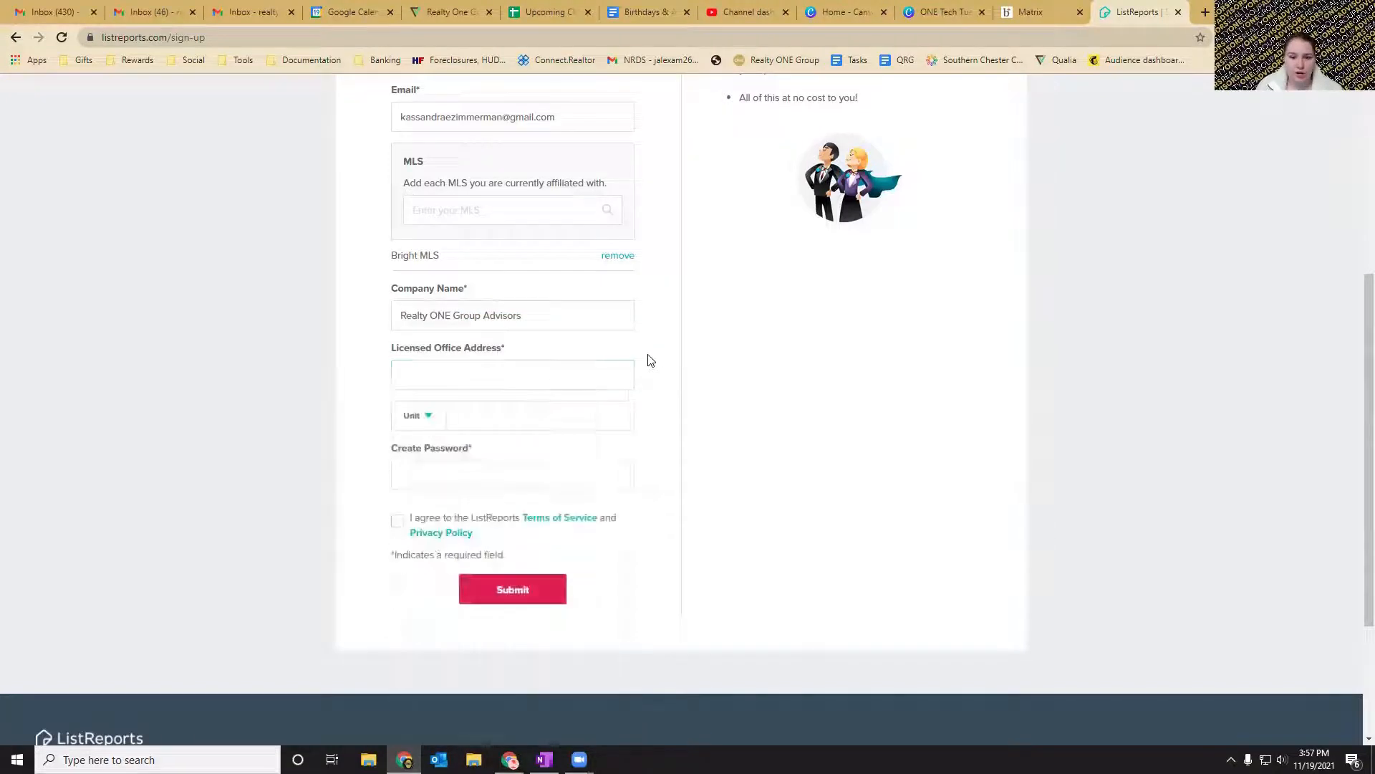
click(546, 375)
text(239 E )
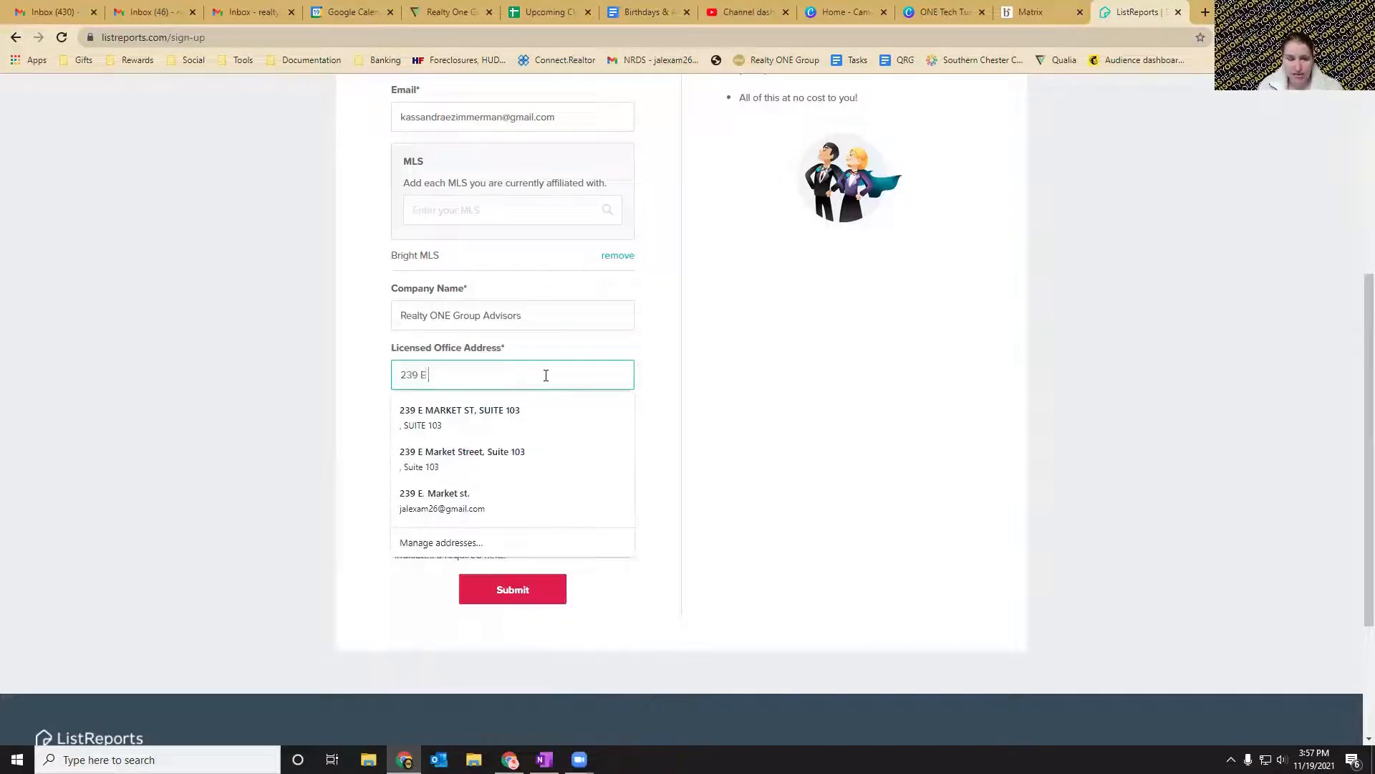
text(Market St)
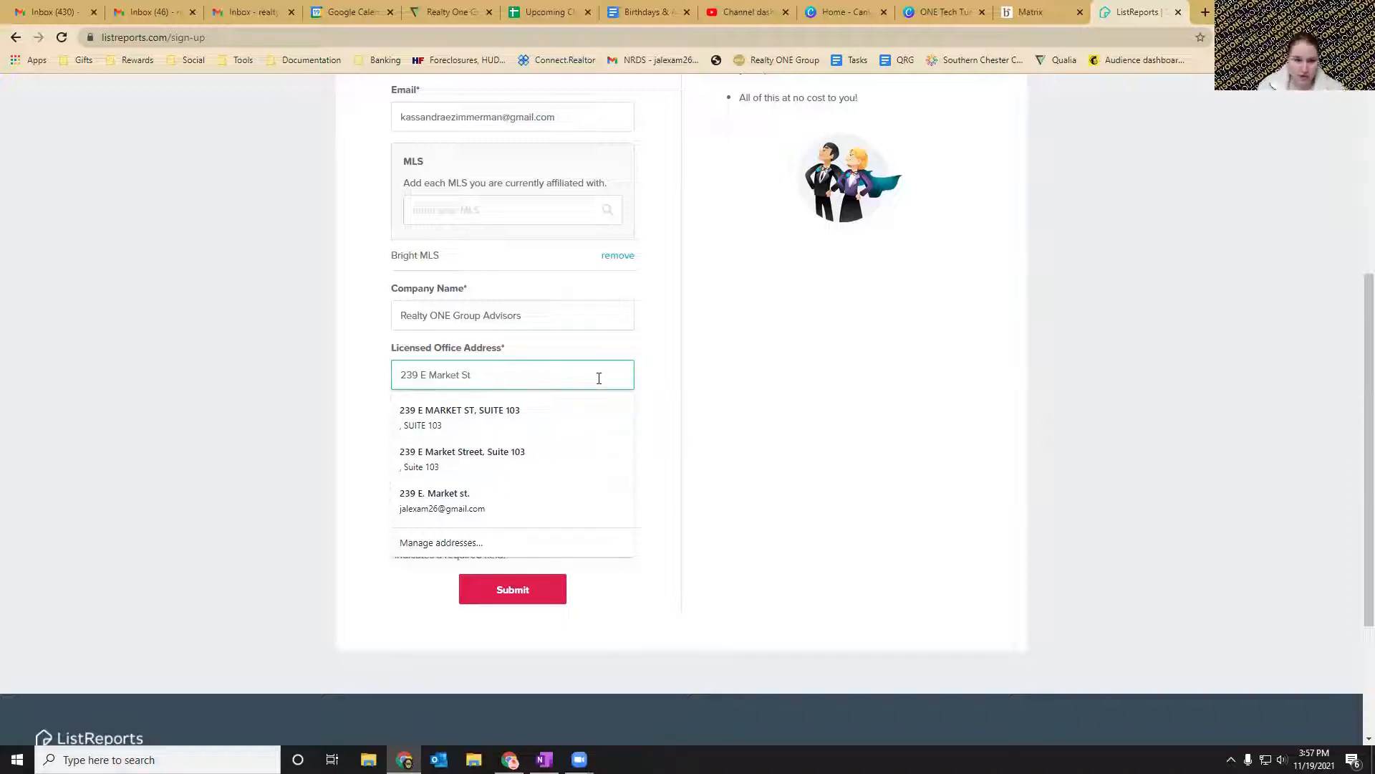
click(660, 366)
click(517, 420)
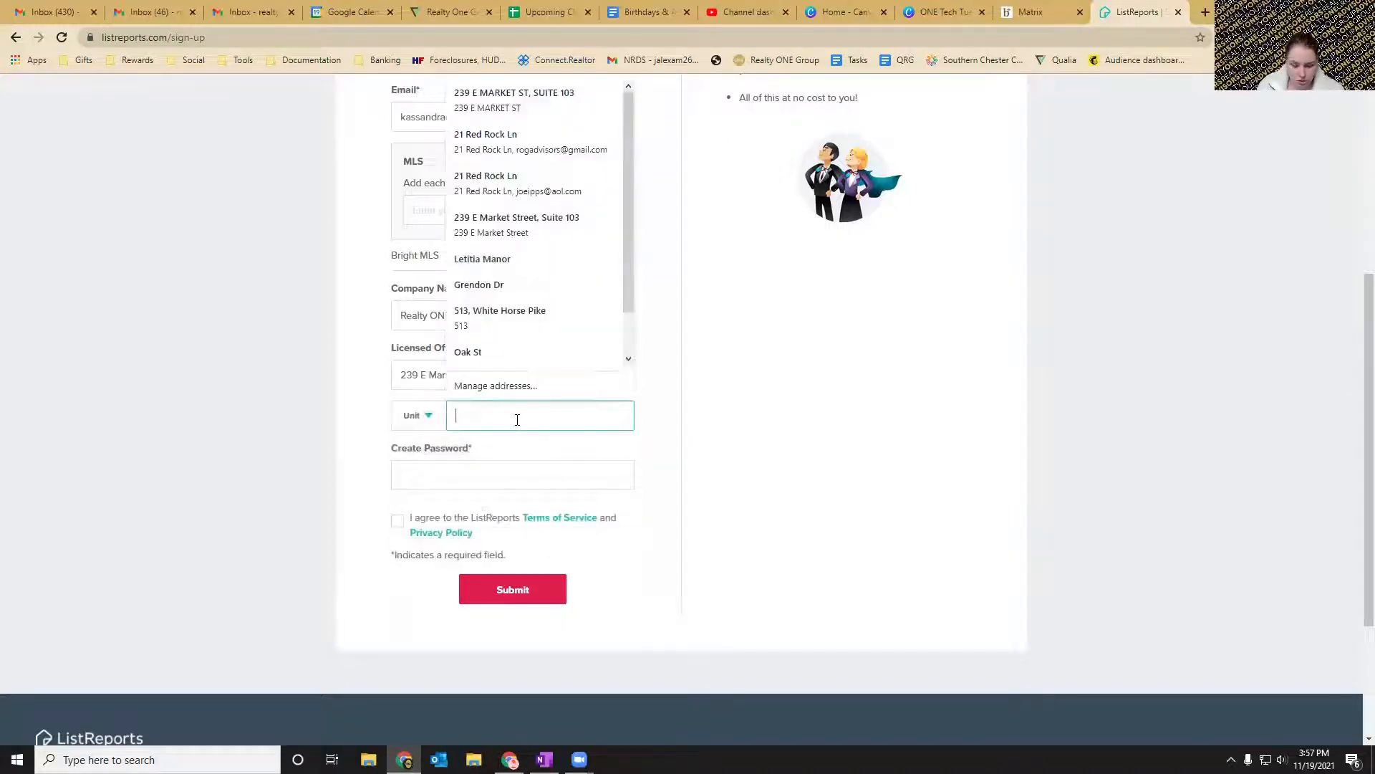
text(Suite 103)
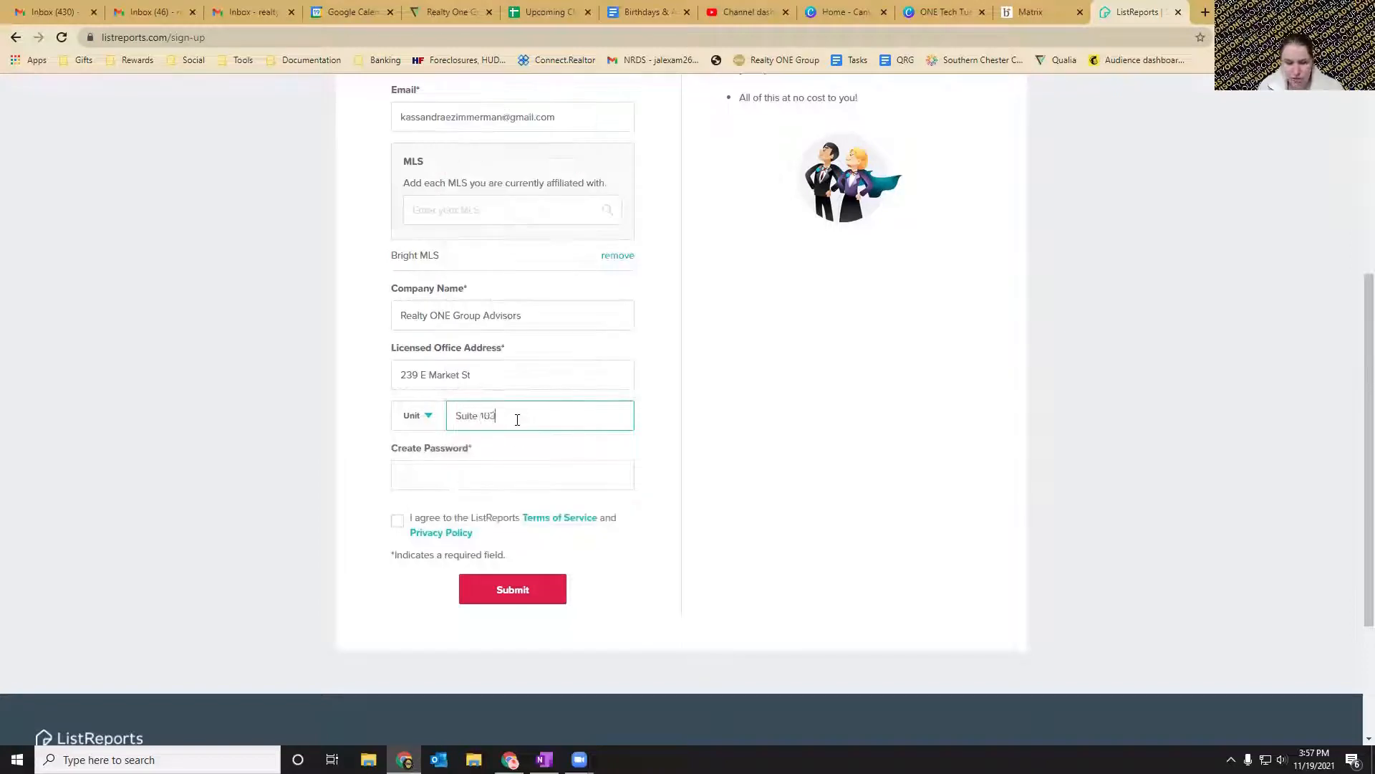
click(498, 477)
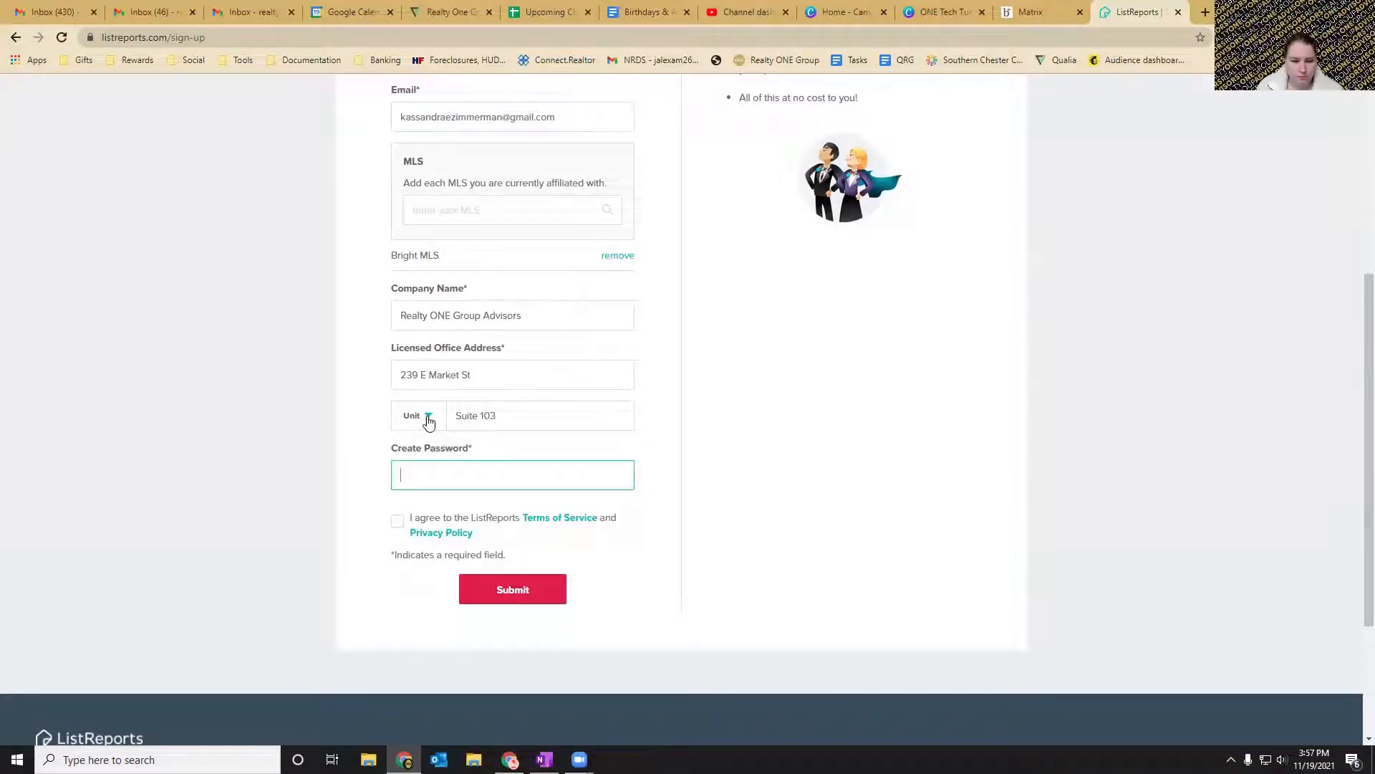
Extend the licensed office address with its city and accept the suggested full address.
click(498, 372)
text(, West)
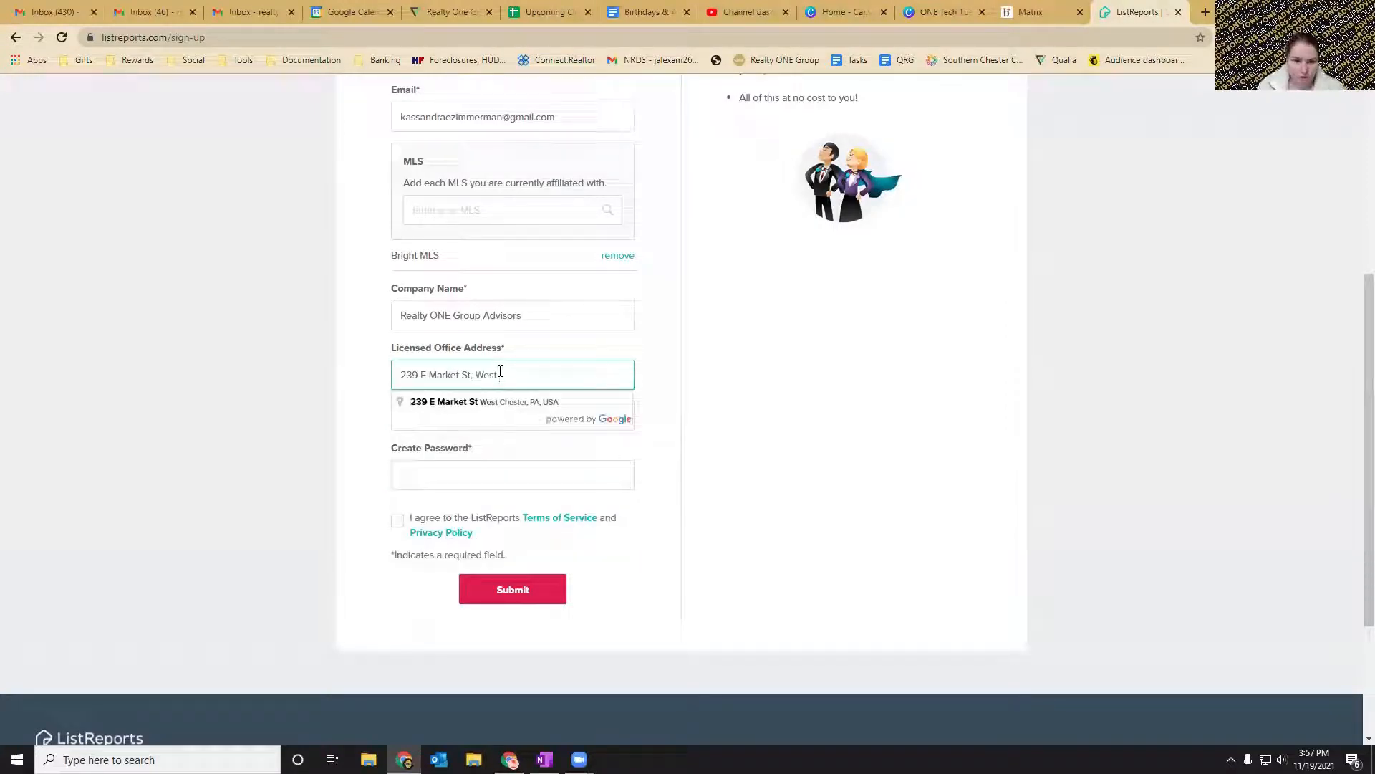
click(476, 402)
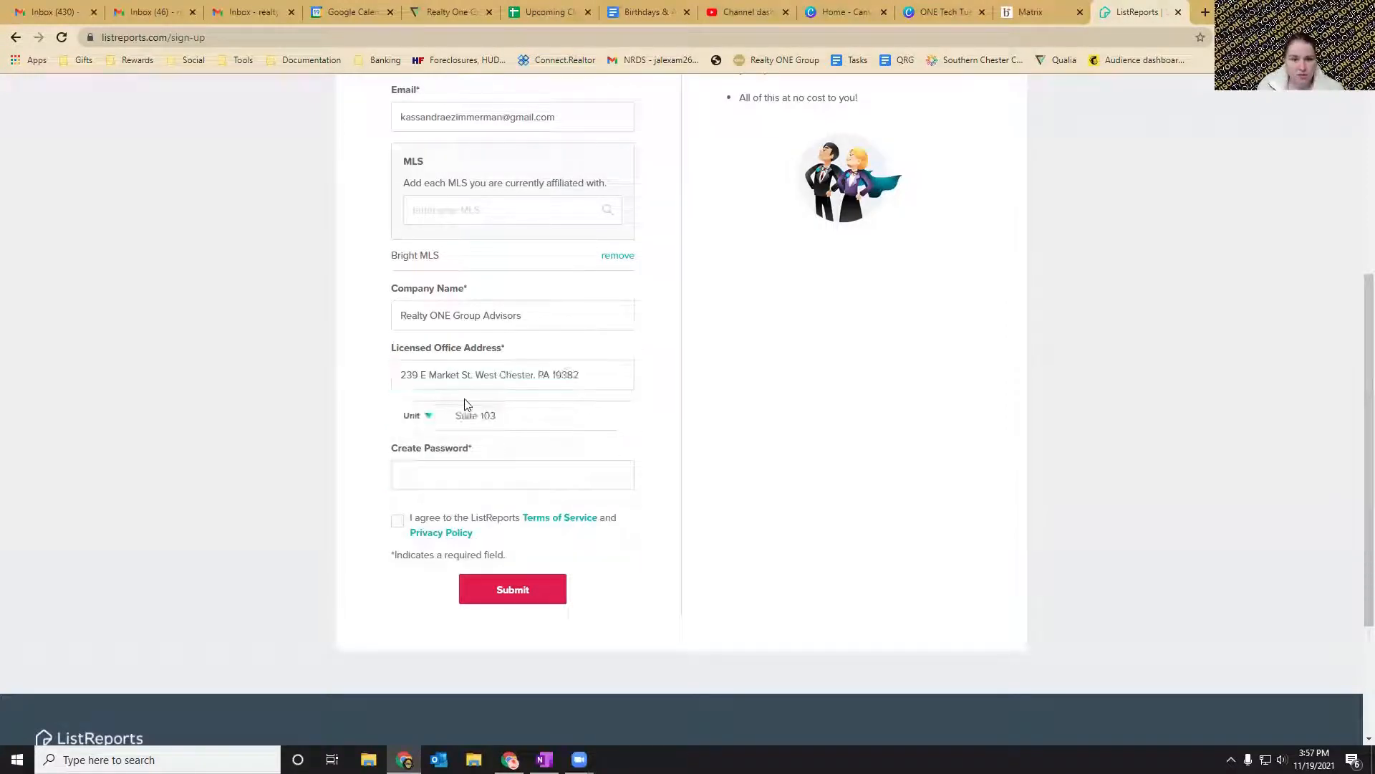
Enter a new account password in the Create Password field.
click(448, 477)
text(•••••••••••)
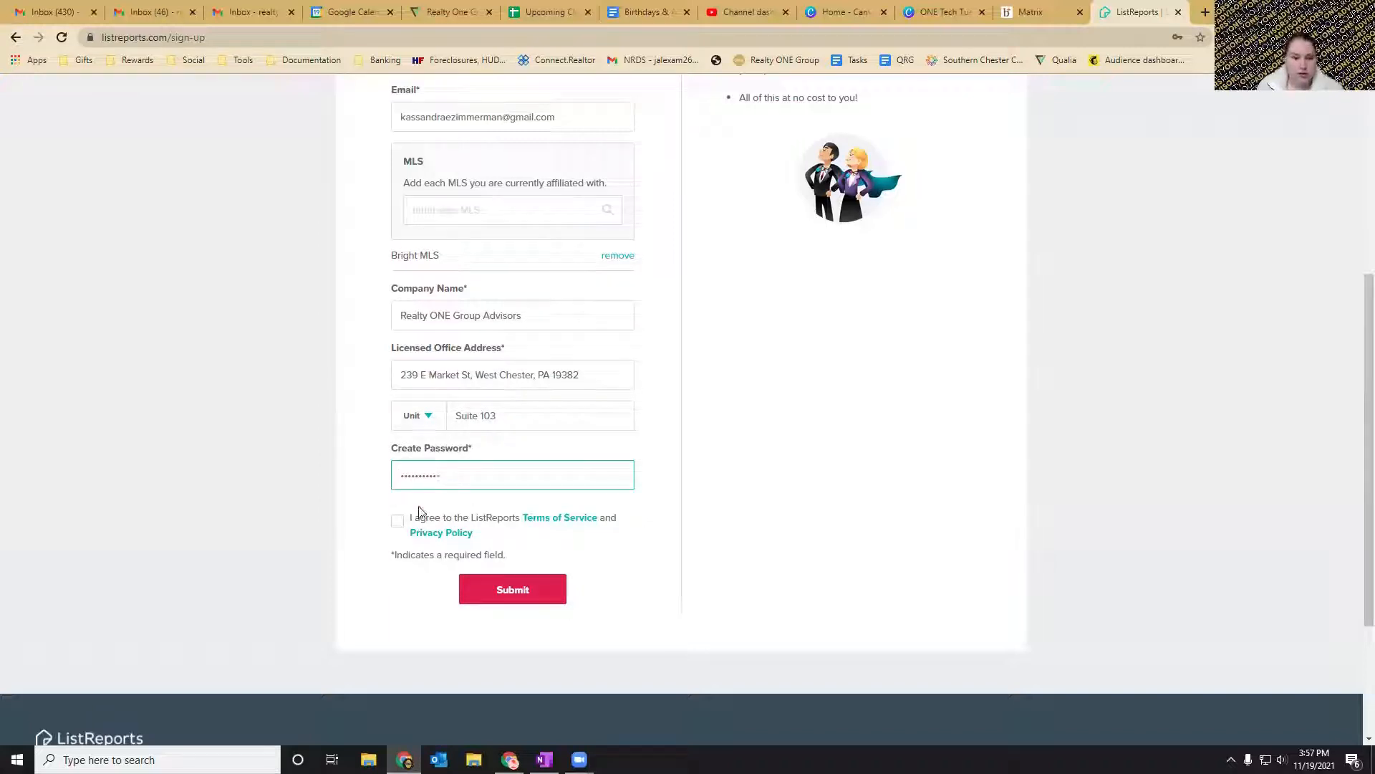
Agree to the Terms of Service and Privacy Policy, submit the sign-up form, and dismiss the browser's offer to save the password.
click(398, 521)
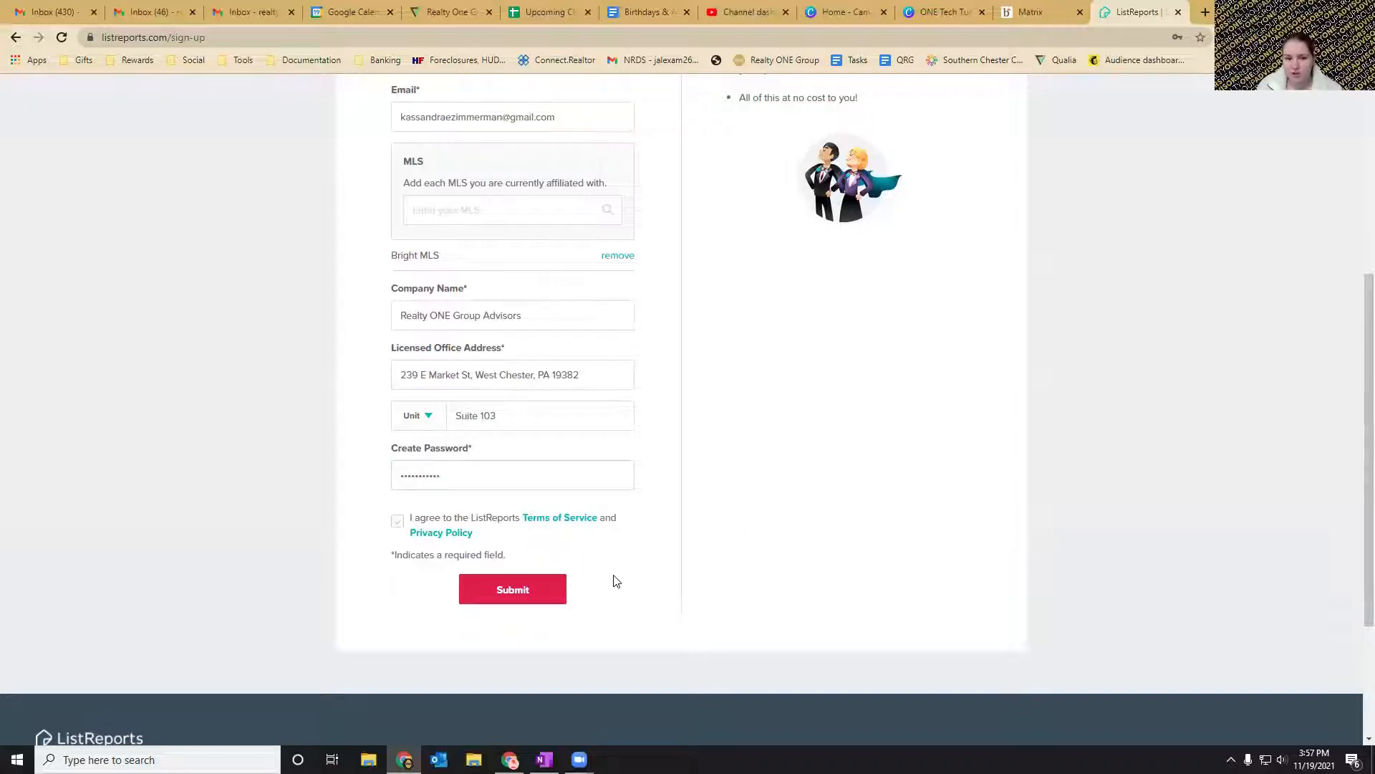
scroll(614, 577, up, 2)
scroll(671, 600, up, 3)
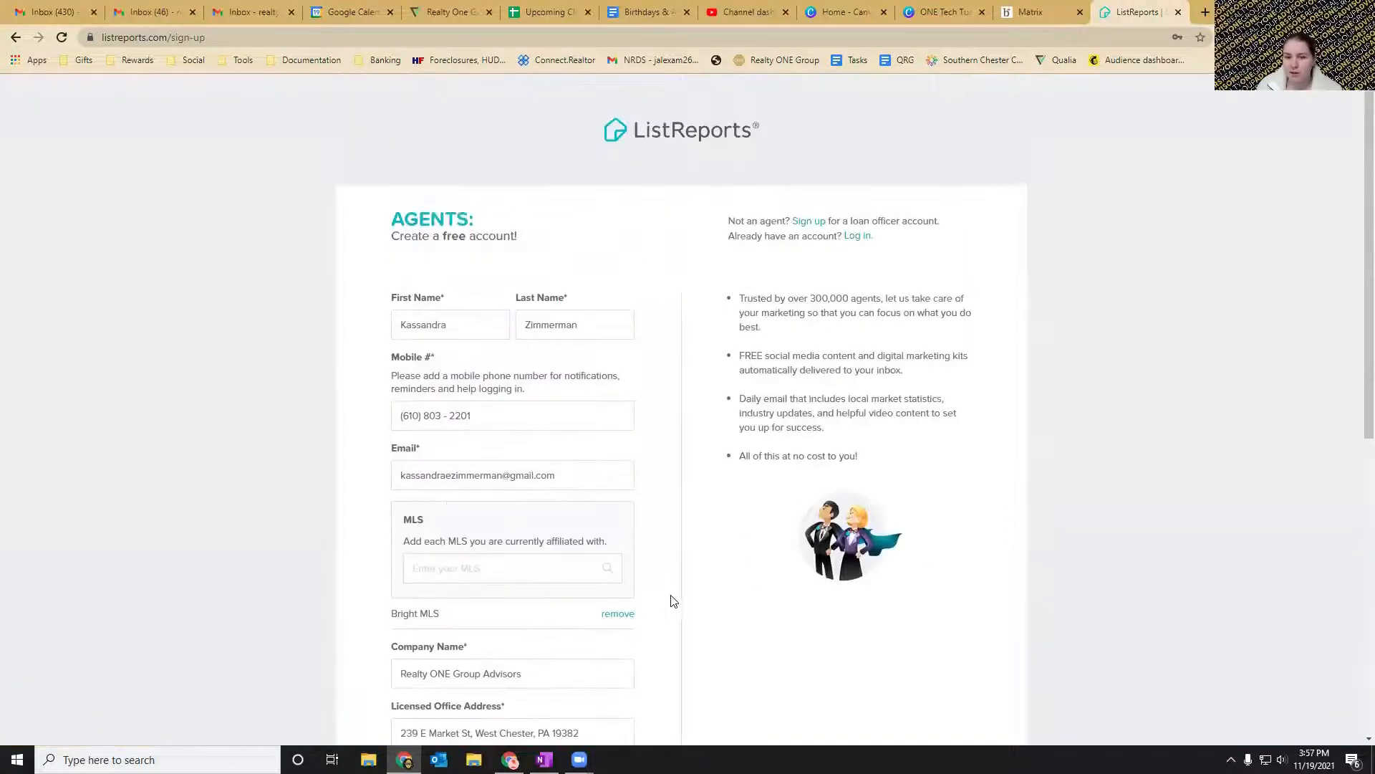
scroll(670, 600, down, 6)
click(553, 524)
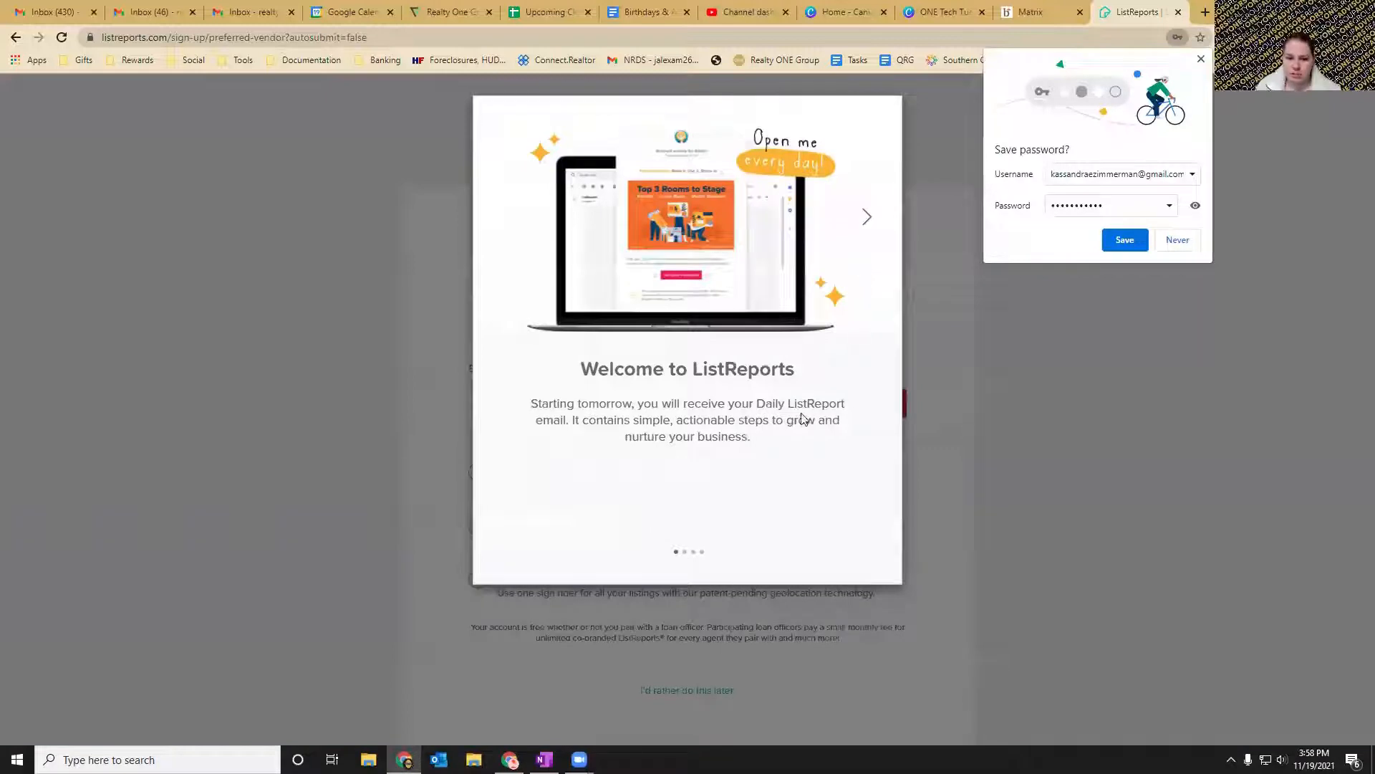
click(1202, 61)
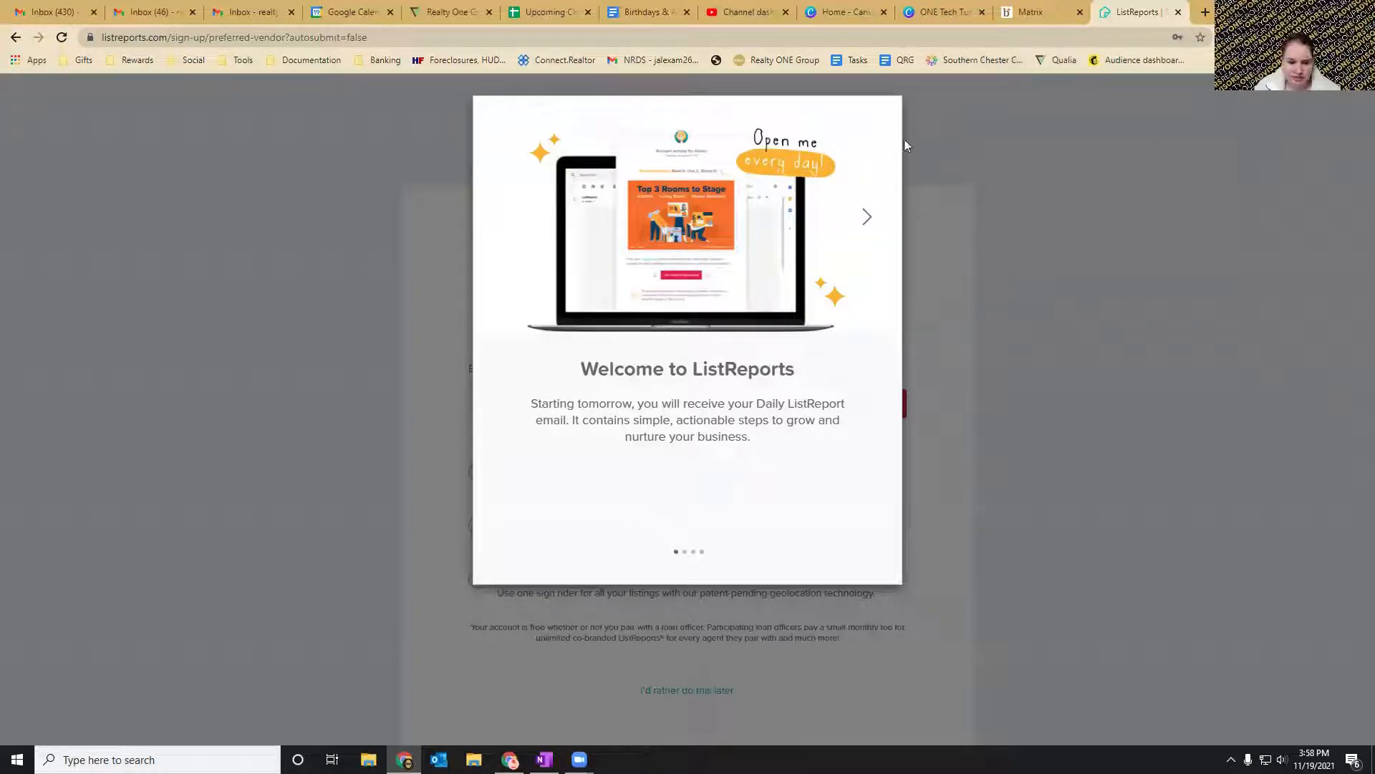
Go through the welcome slides to the last one, close them, and postpone selecting a loan officer.
click(868, 222)
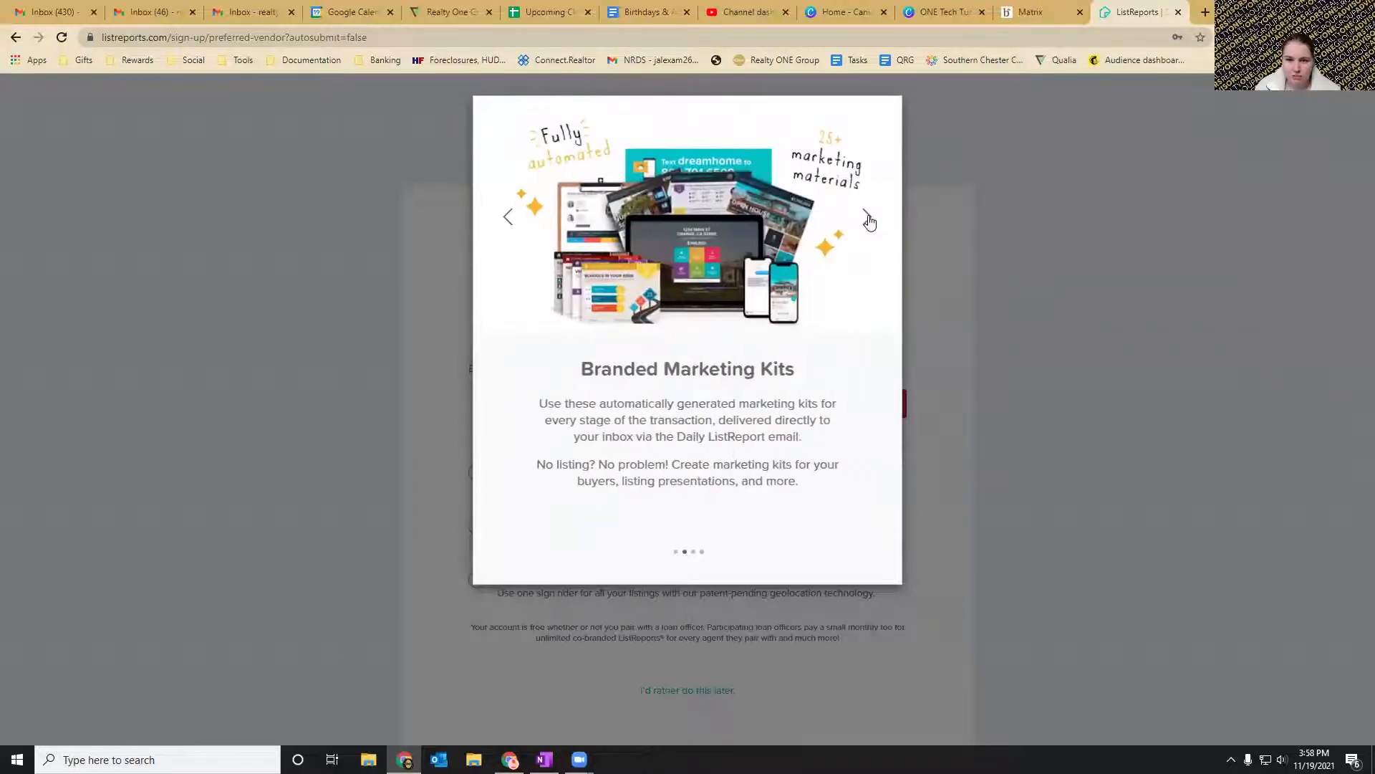
click(868, 218)
click(867, 220)
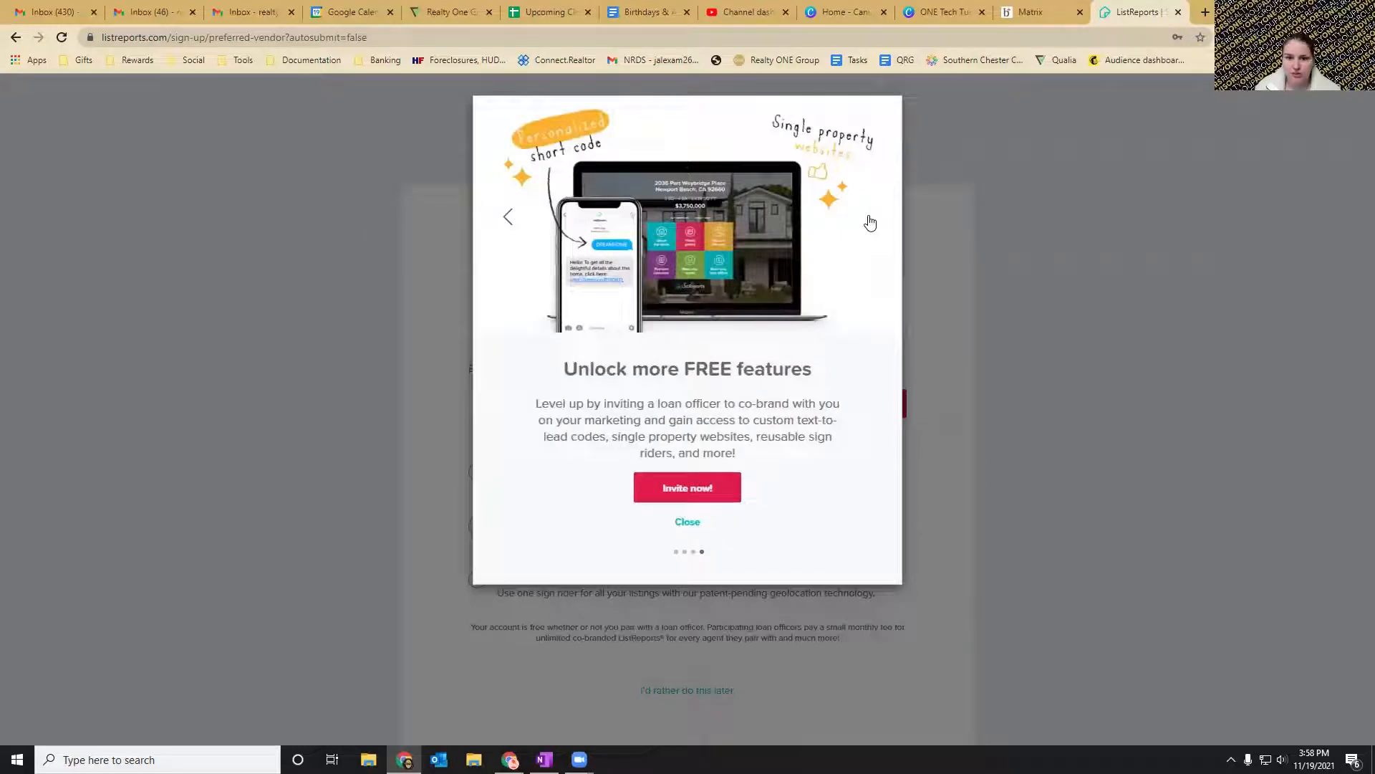
click(688, 522)
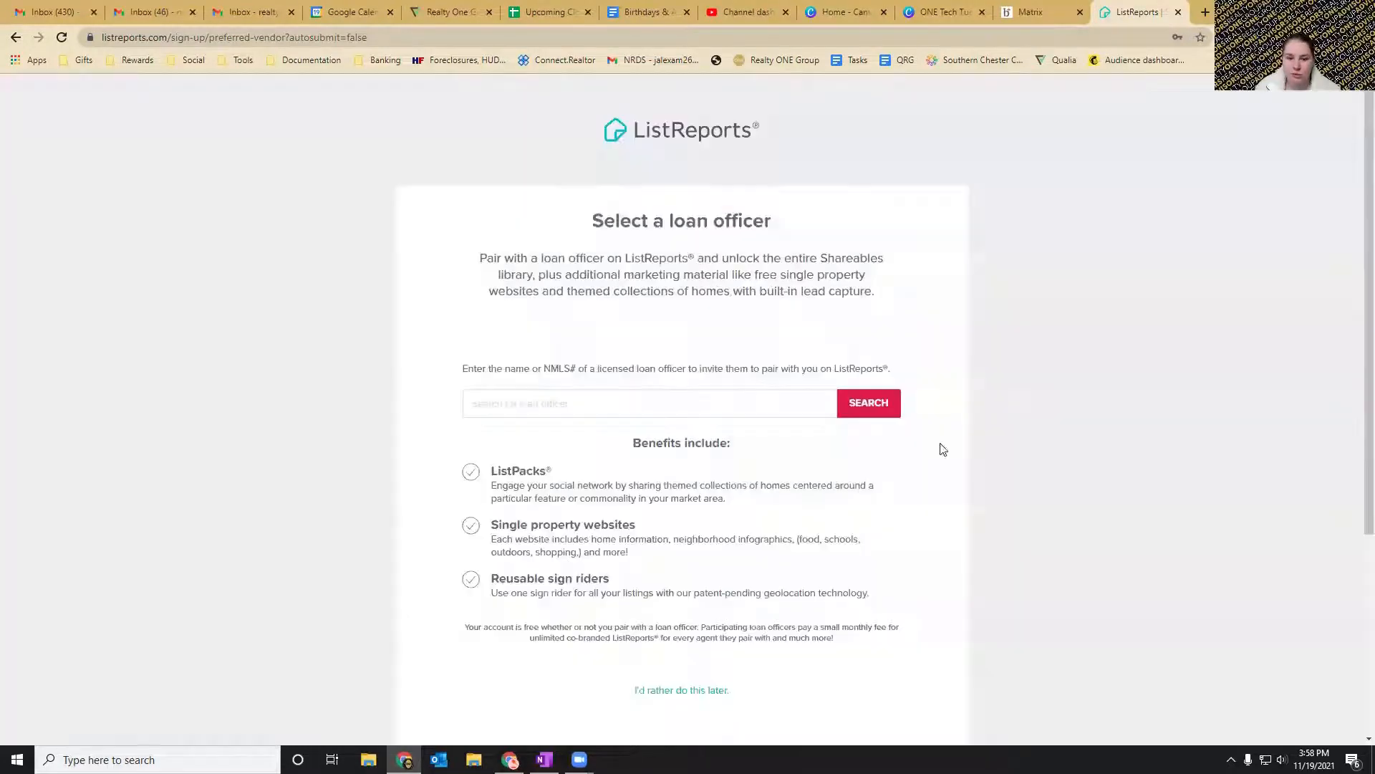
scroll(945, 209, down, 1)
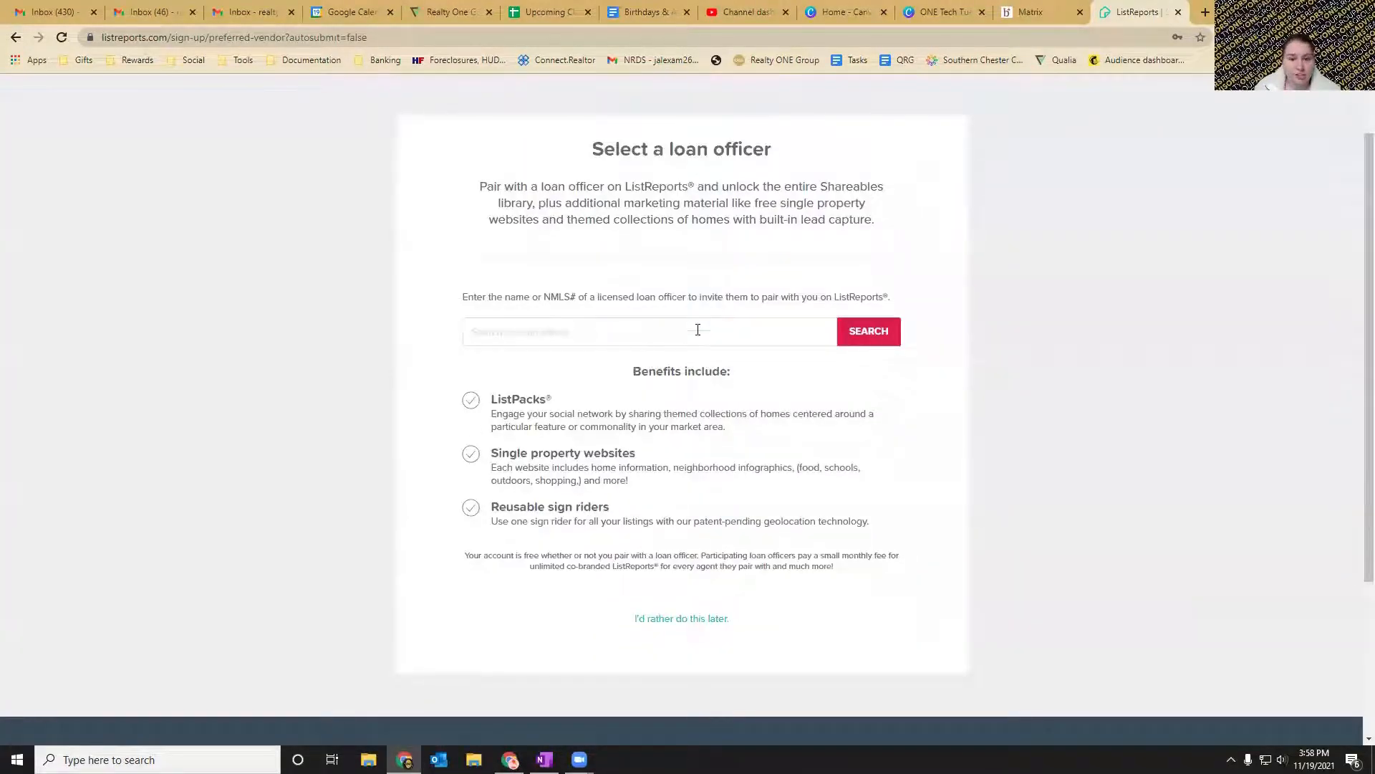
click(677, 621)
In the account's marketing kit settings, set the default color theme to Realty One Group.
scroll(584, 162, down, 1)
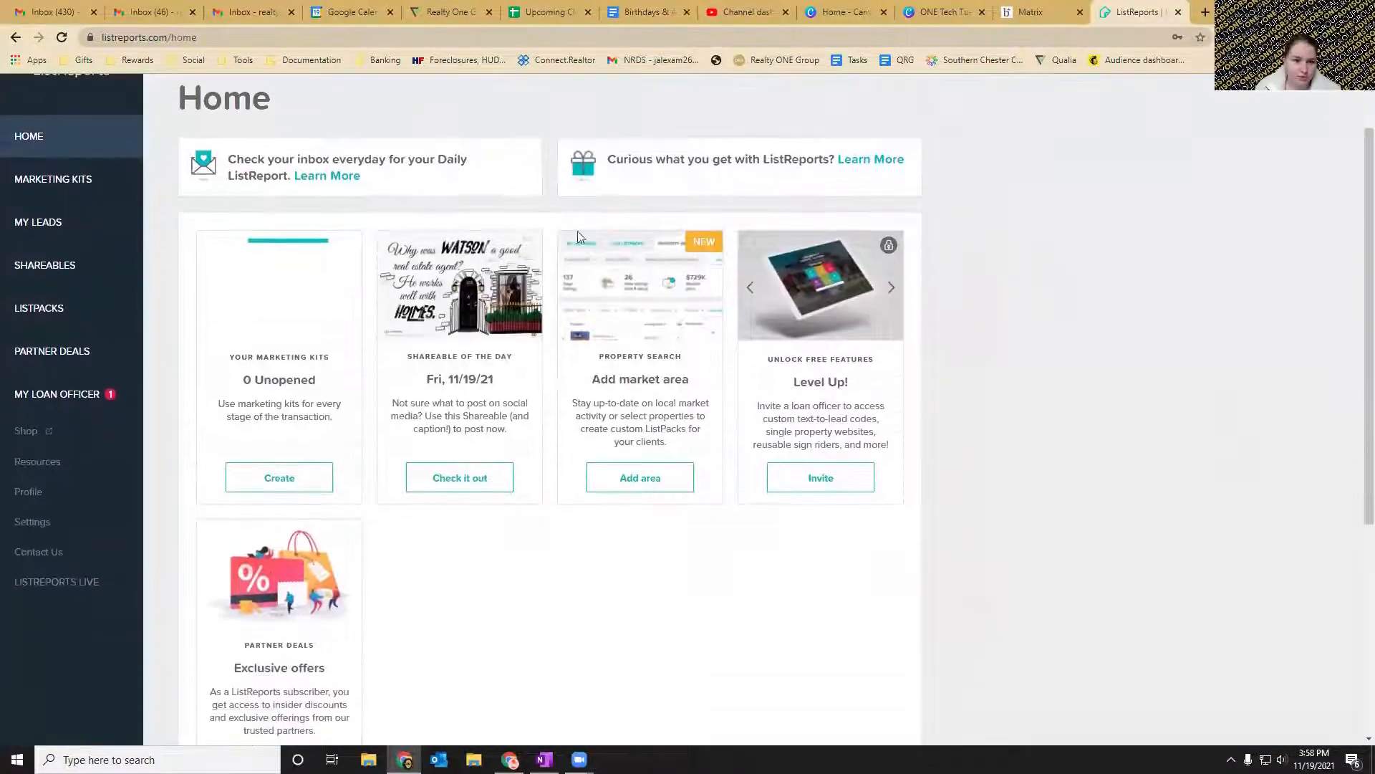
click(59, 521)
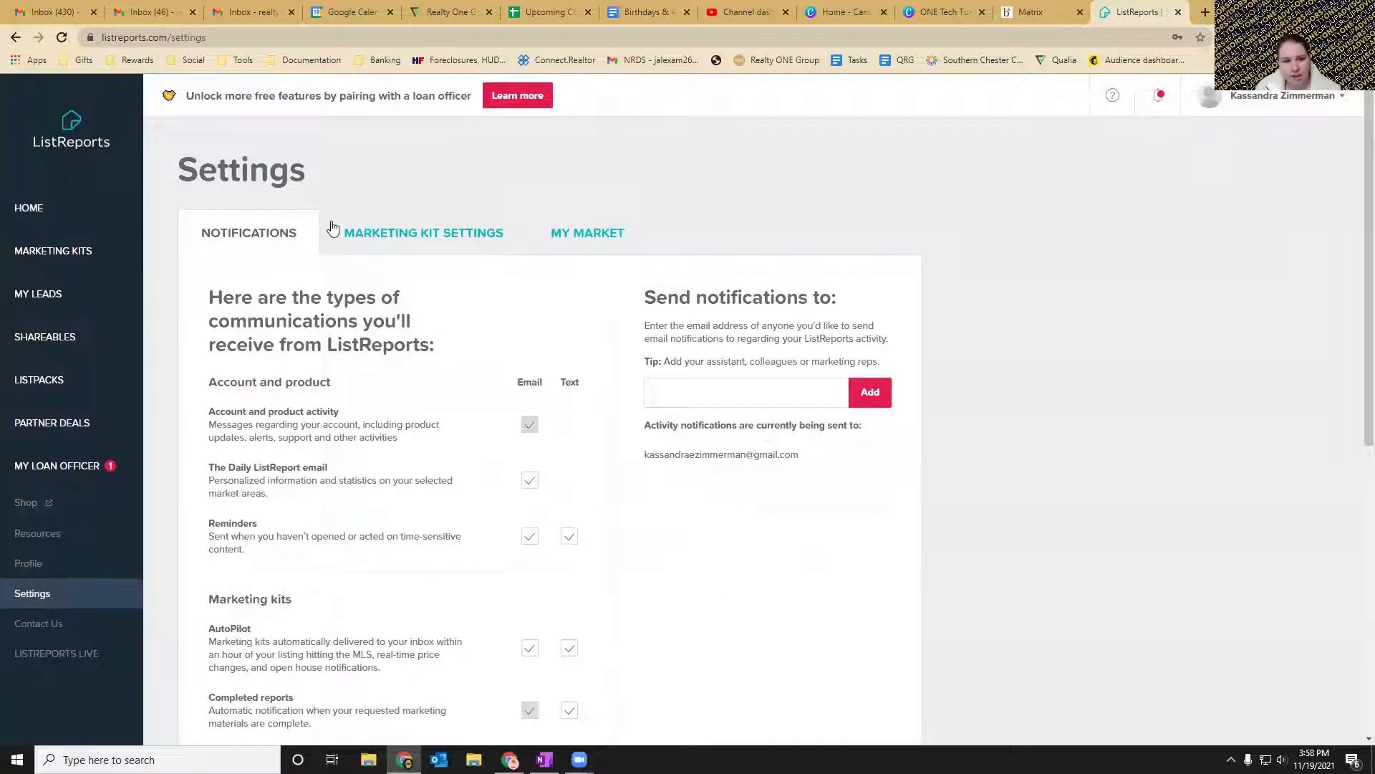
click(436, 241)
click(587, 444)
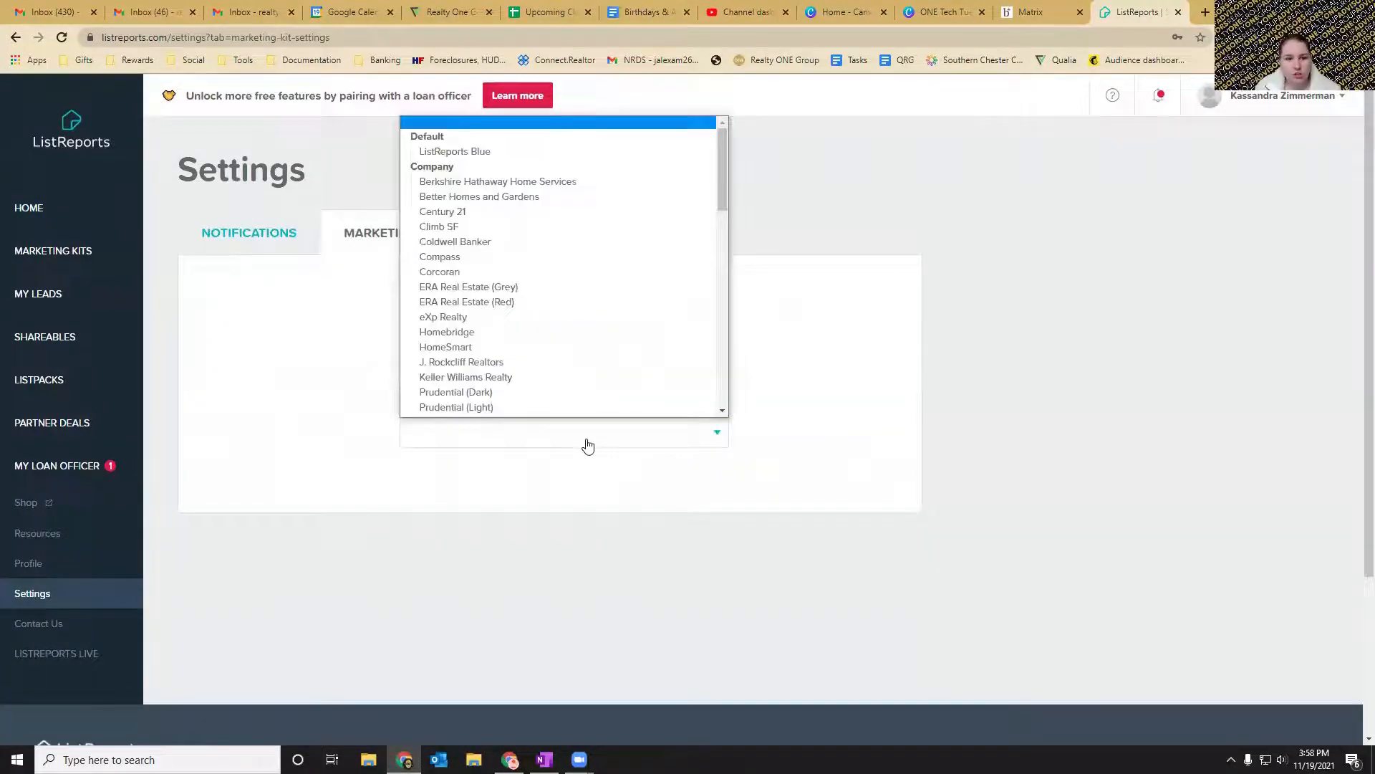
scroll(565, 268, down, 1)
scroll(540, 288, down, 3)
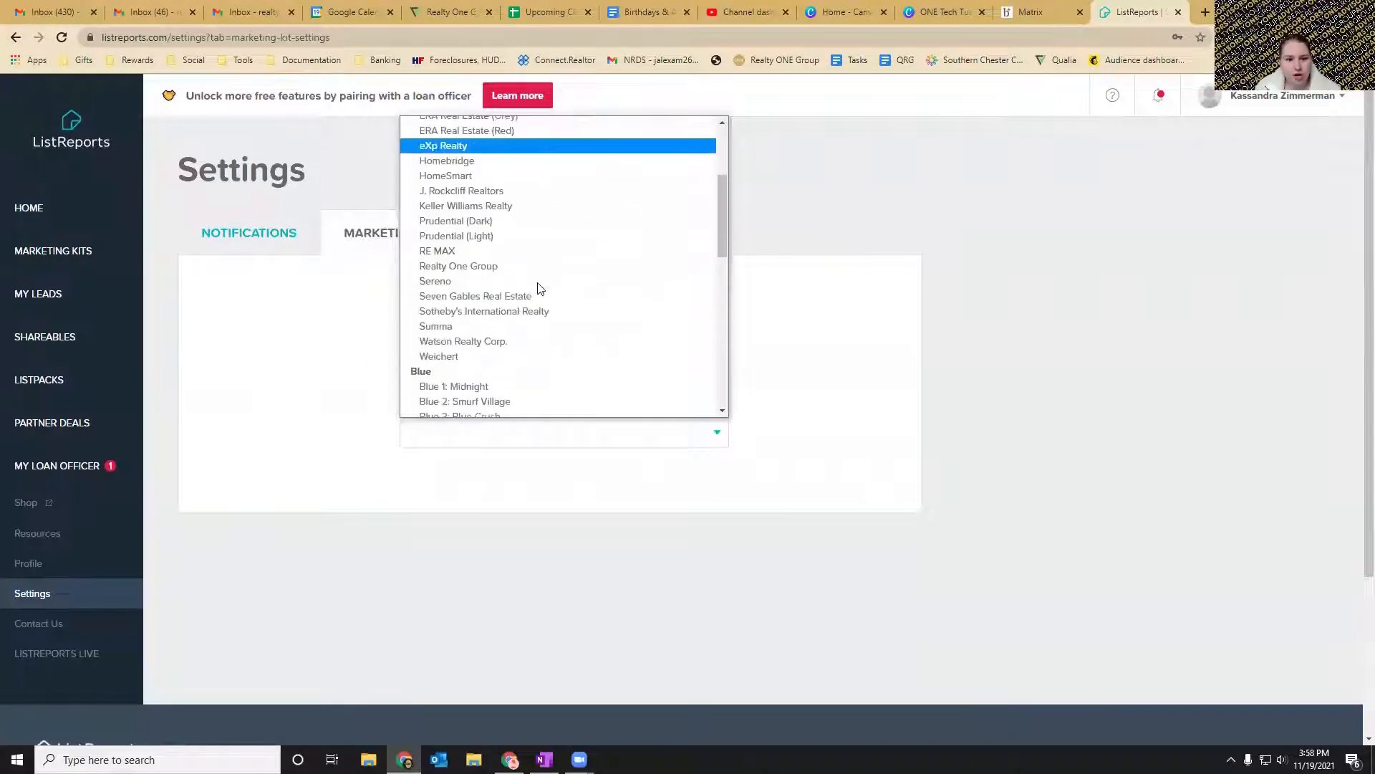
click(493, 270)
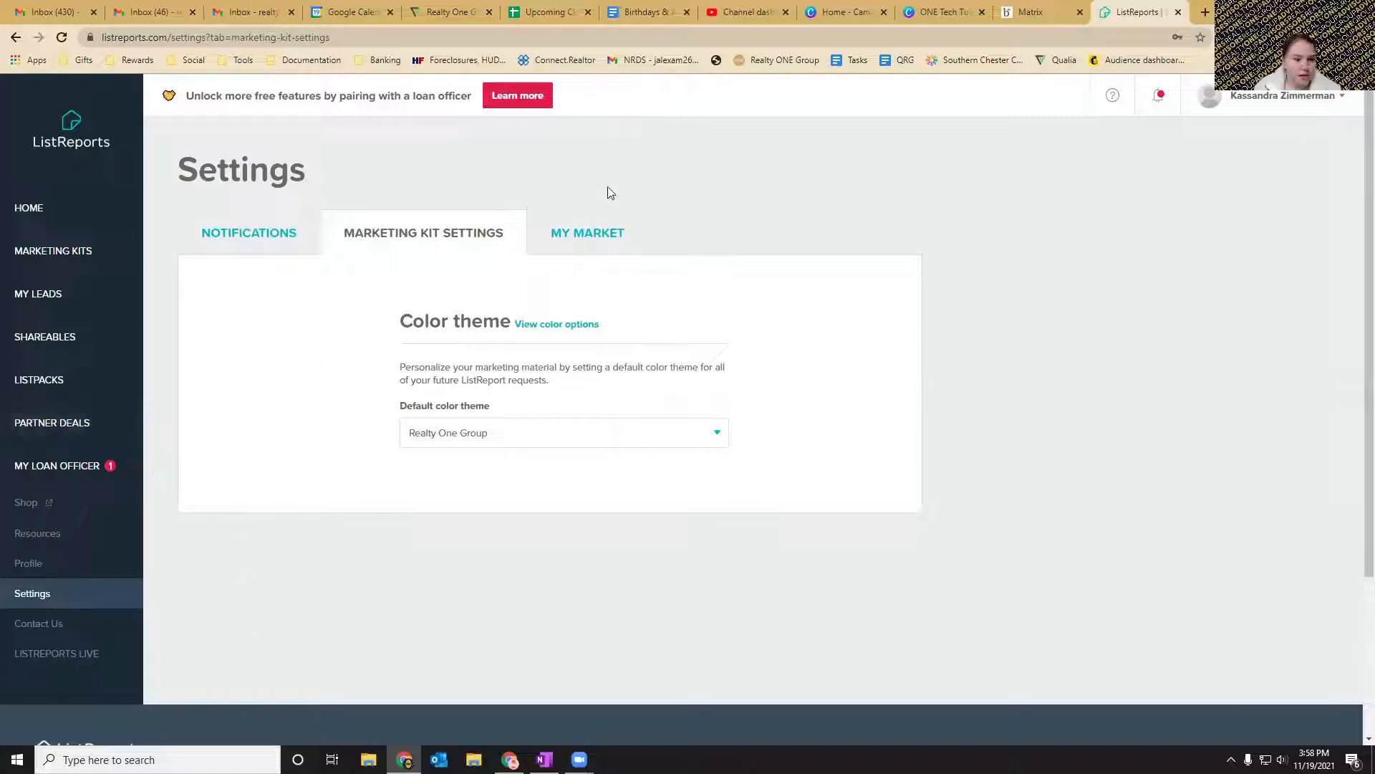
Open the personal profile and enter "Realtor" as the title in its basic info.
click(28, 569)
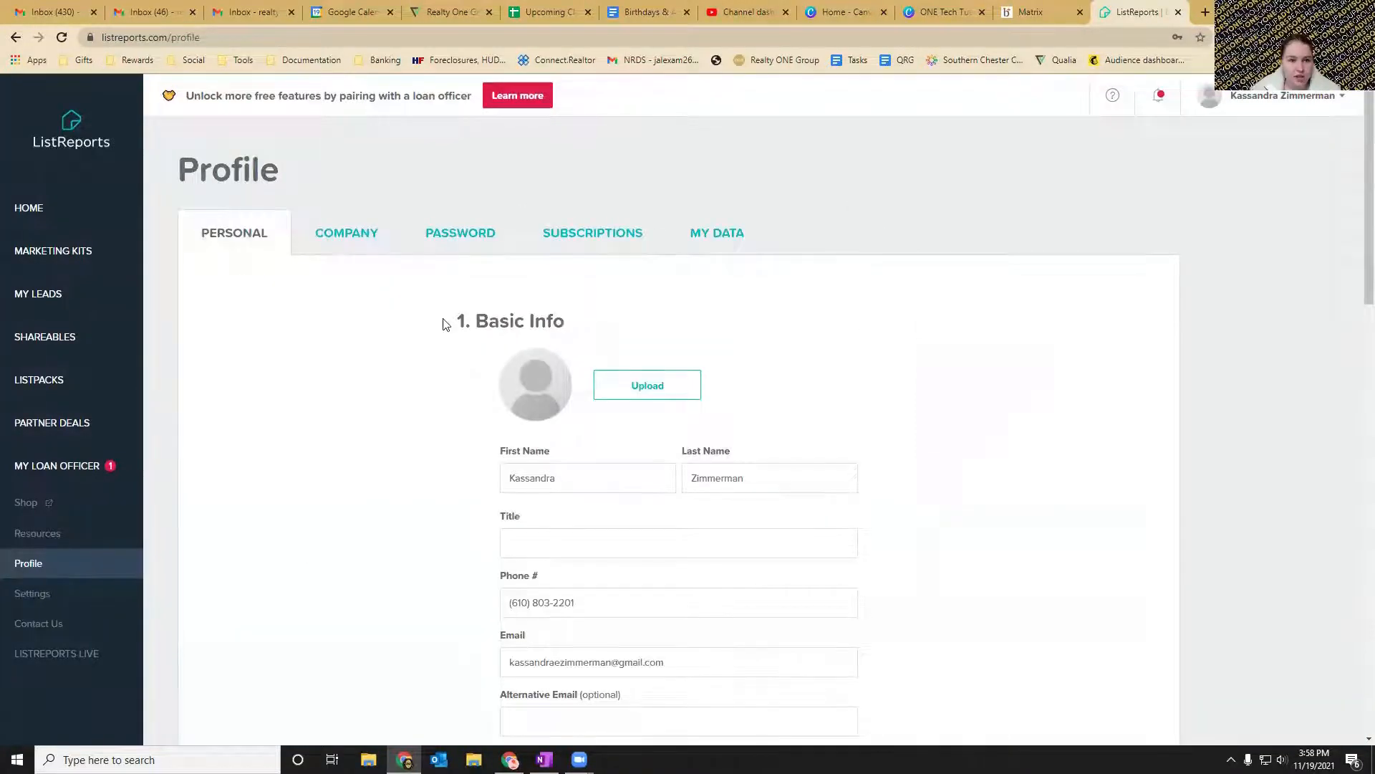
scroll(443, 324, down, 1)
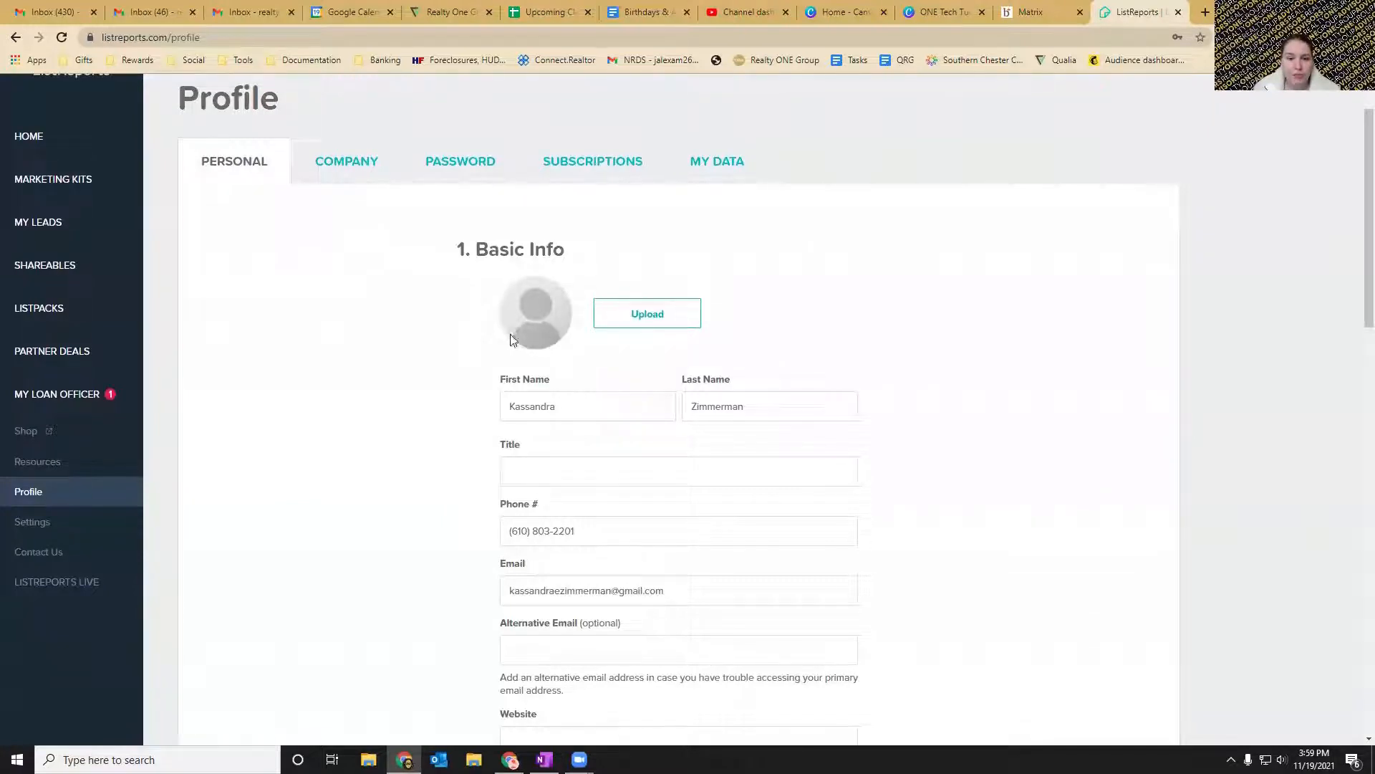
click(545, 471)
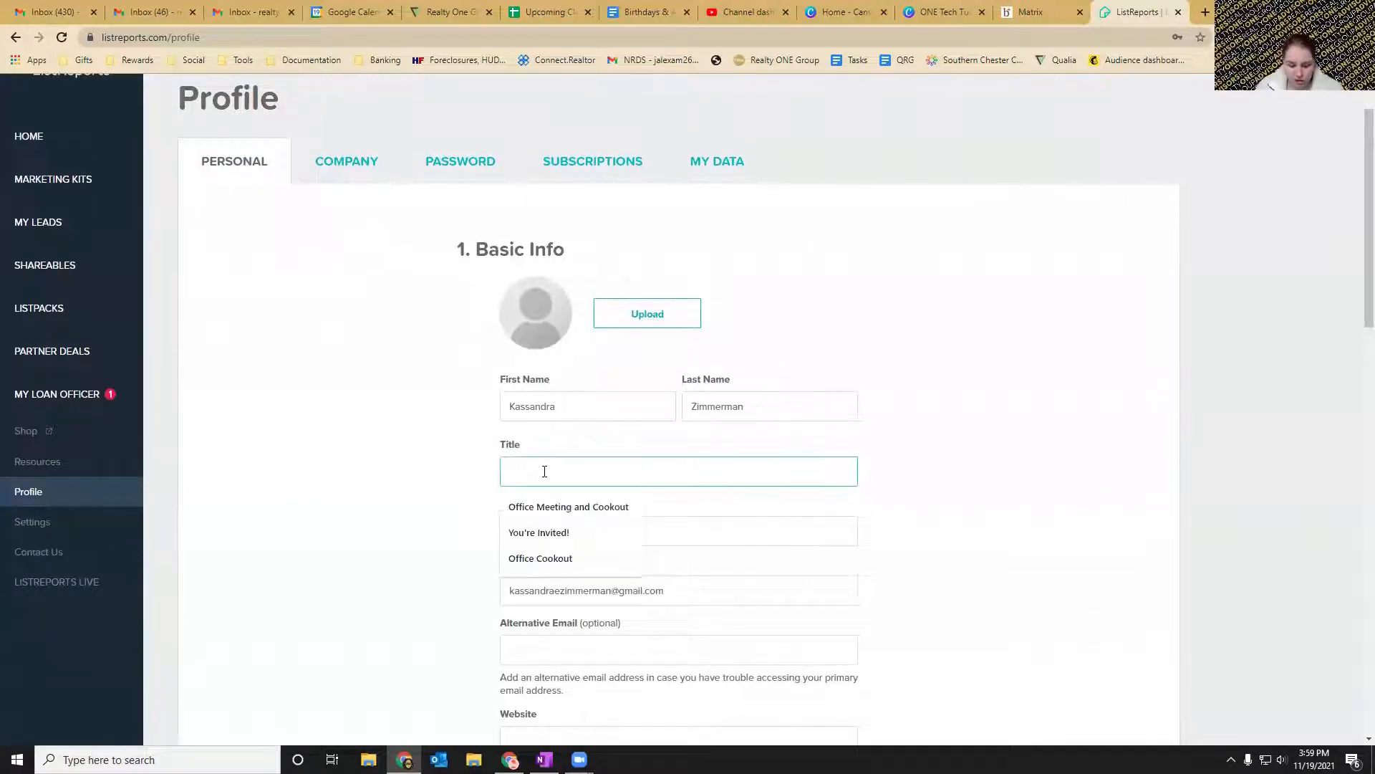
text(Realtor)
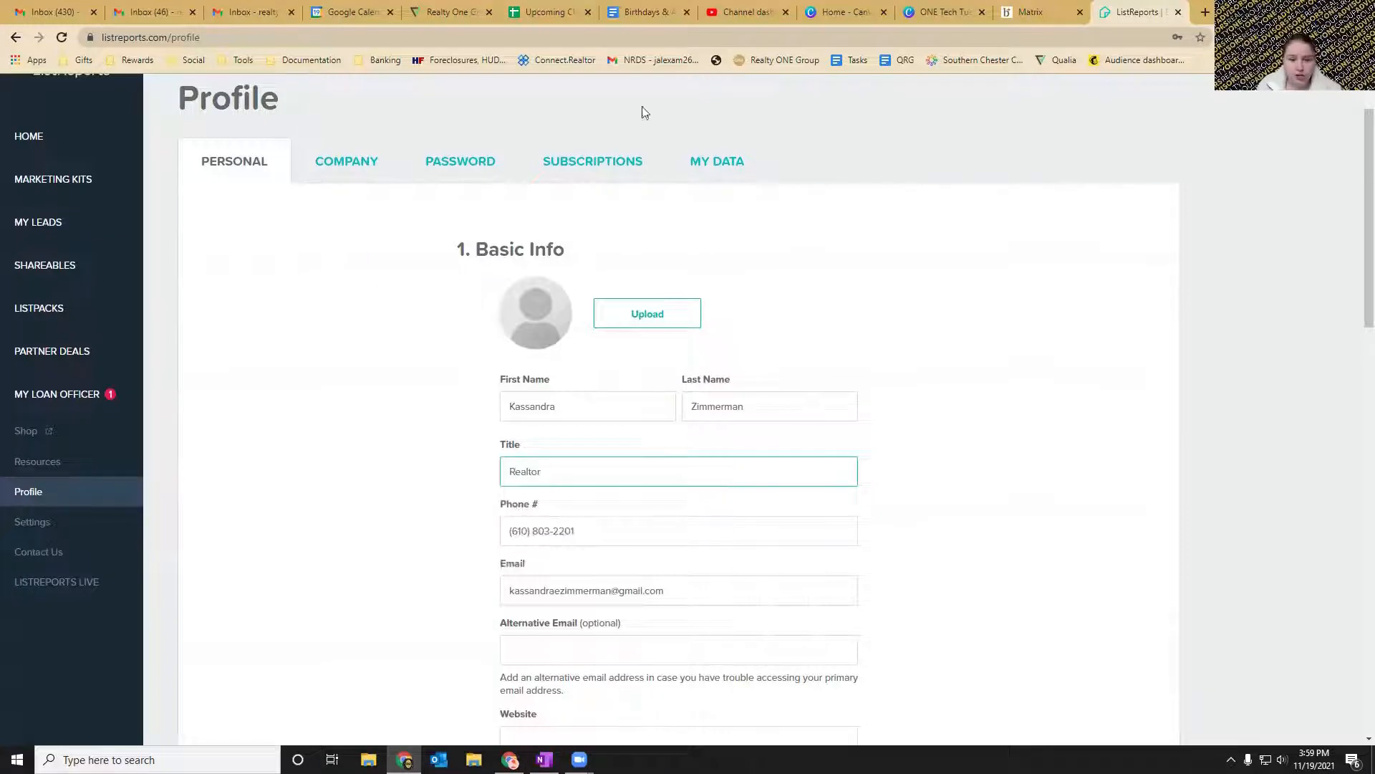
click(1003, 233)
Set the profile's license type to LIC # and enter the agent's license number.
scroll(931, 358, down, 3)
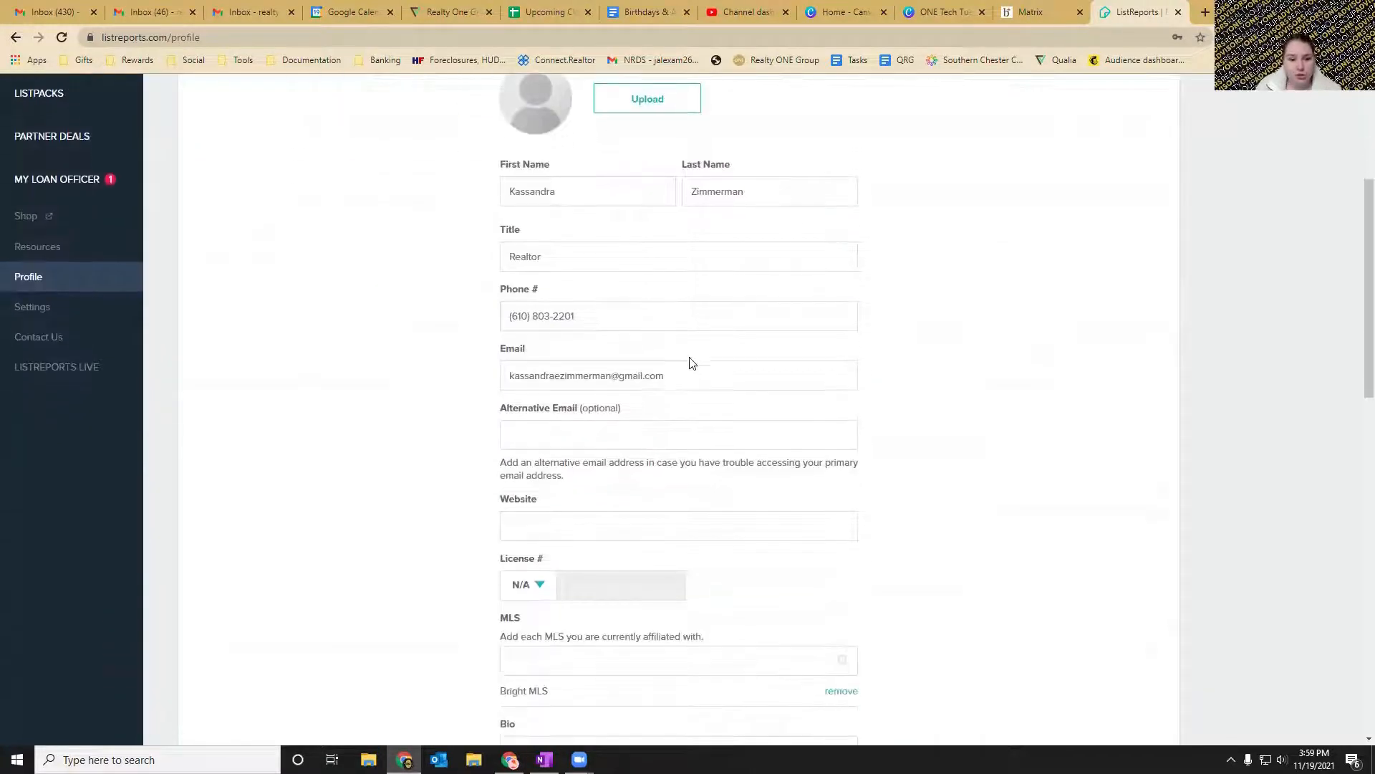
scroll(692, 361, down, 2)
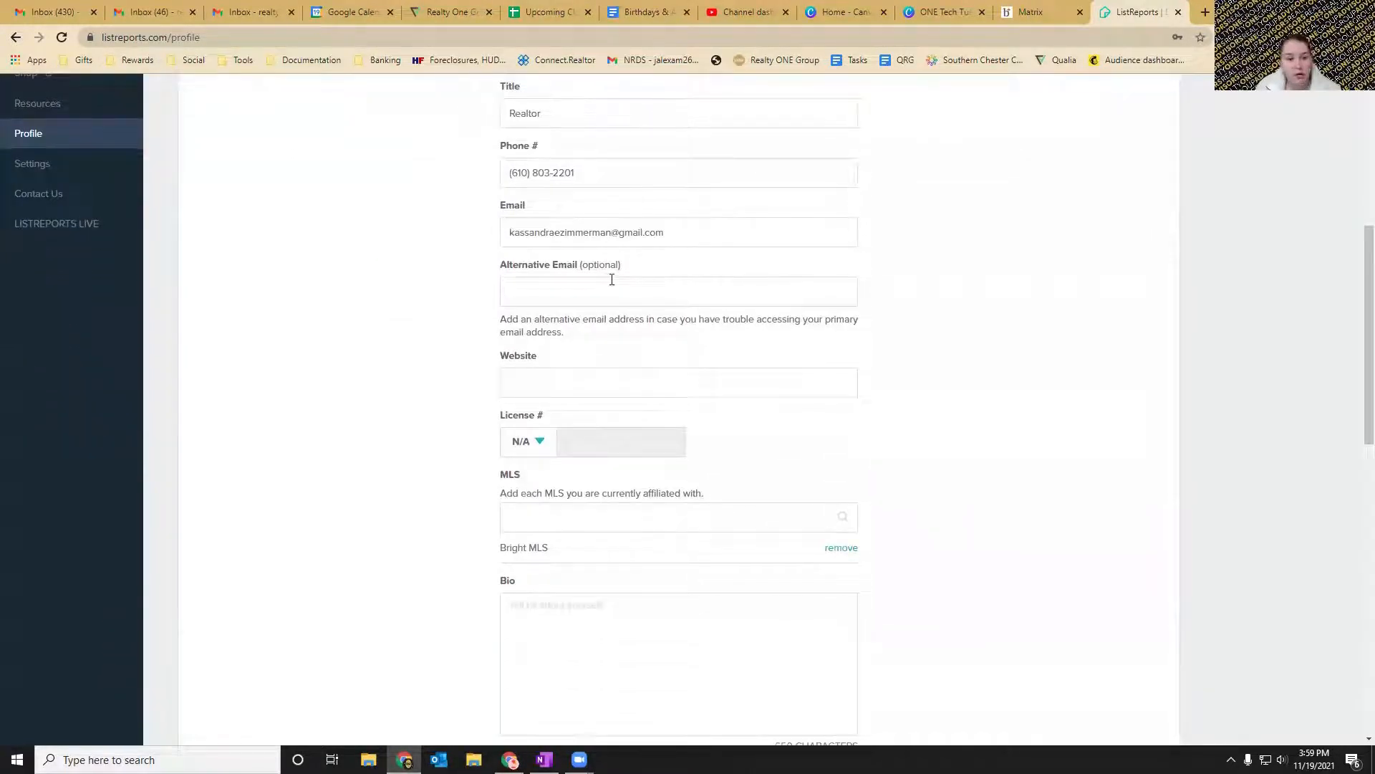
scroll(613, 283, down, 1)
click(595, 303)
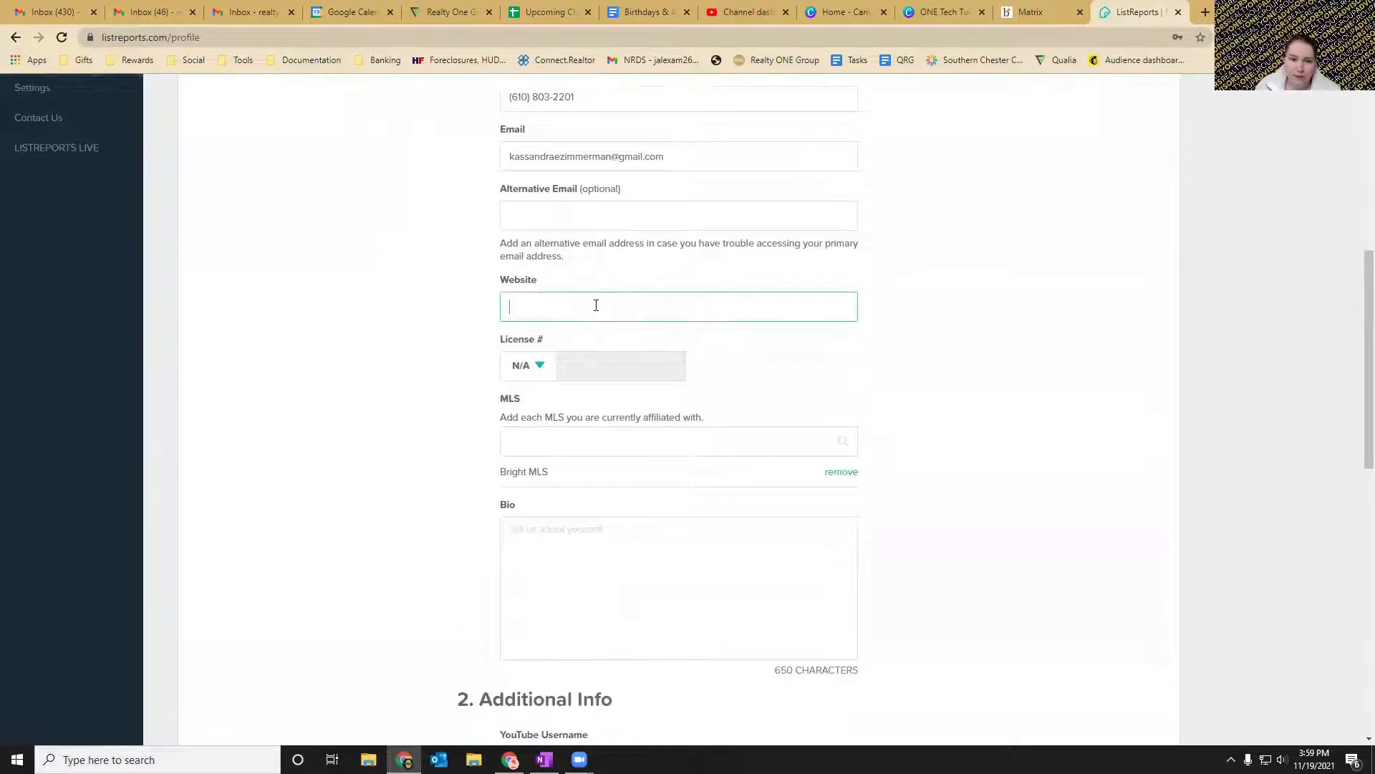
scroll(533, 247, down, 2)
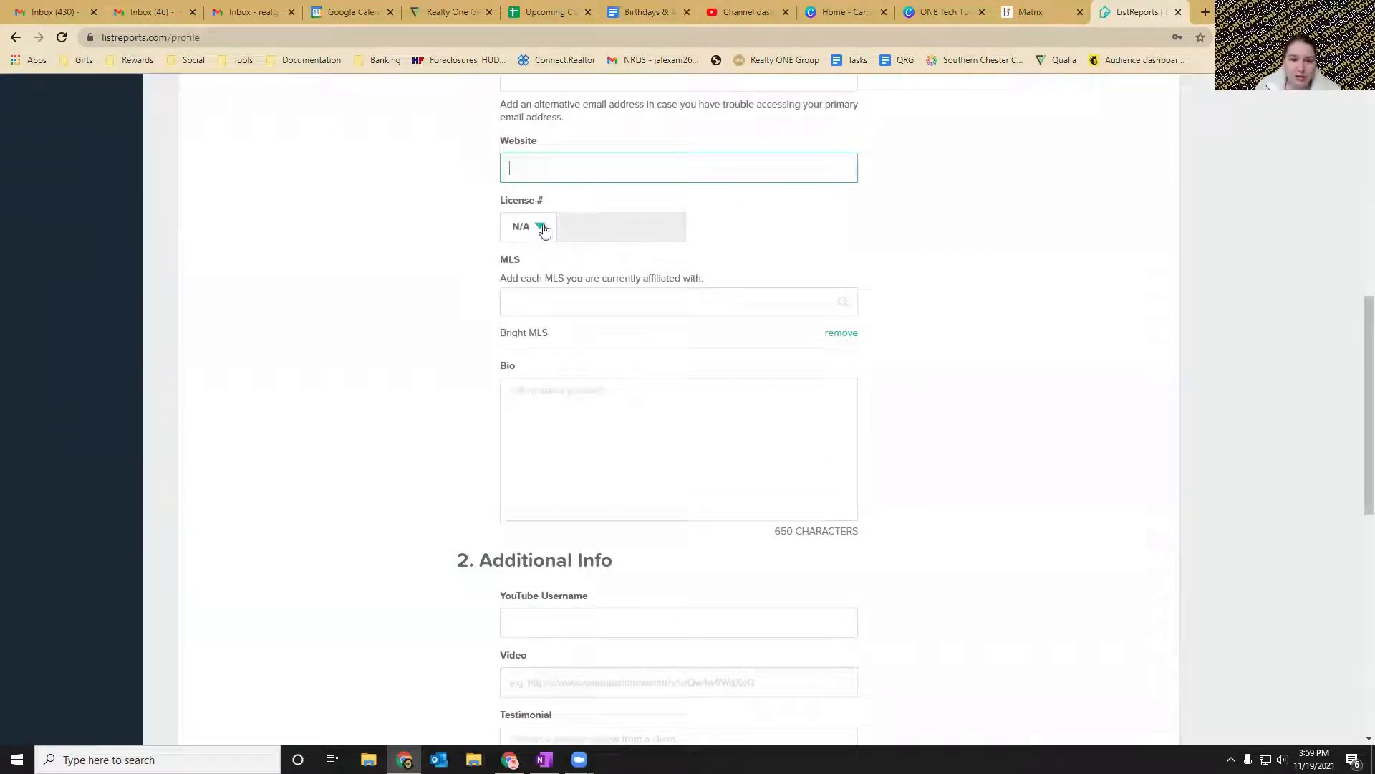
click(531, 231)
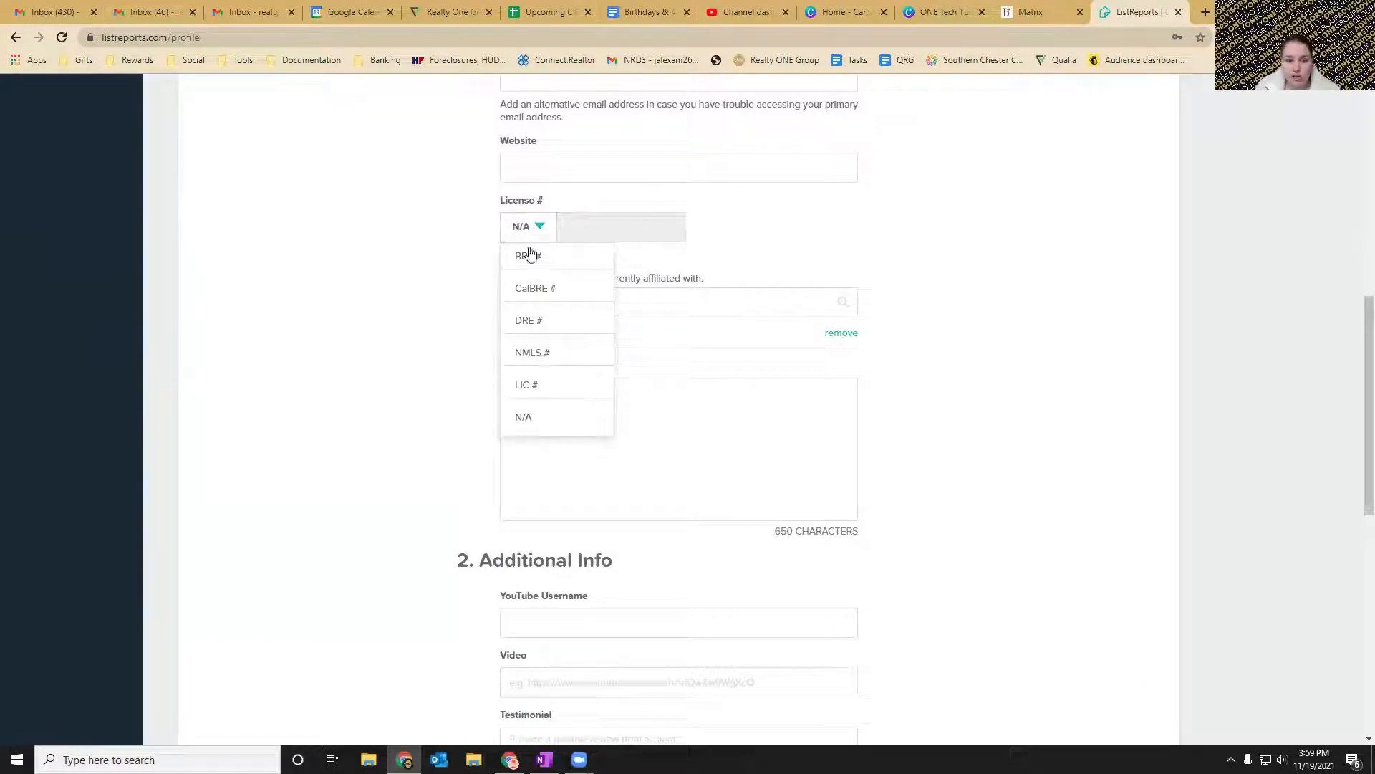
click(526, 386)
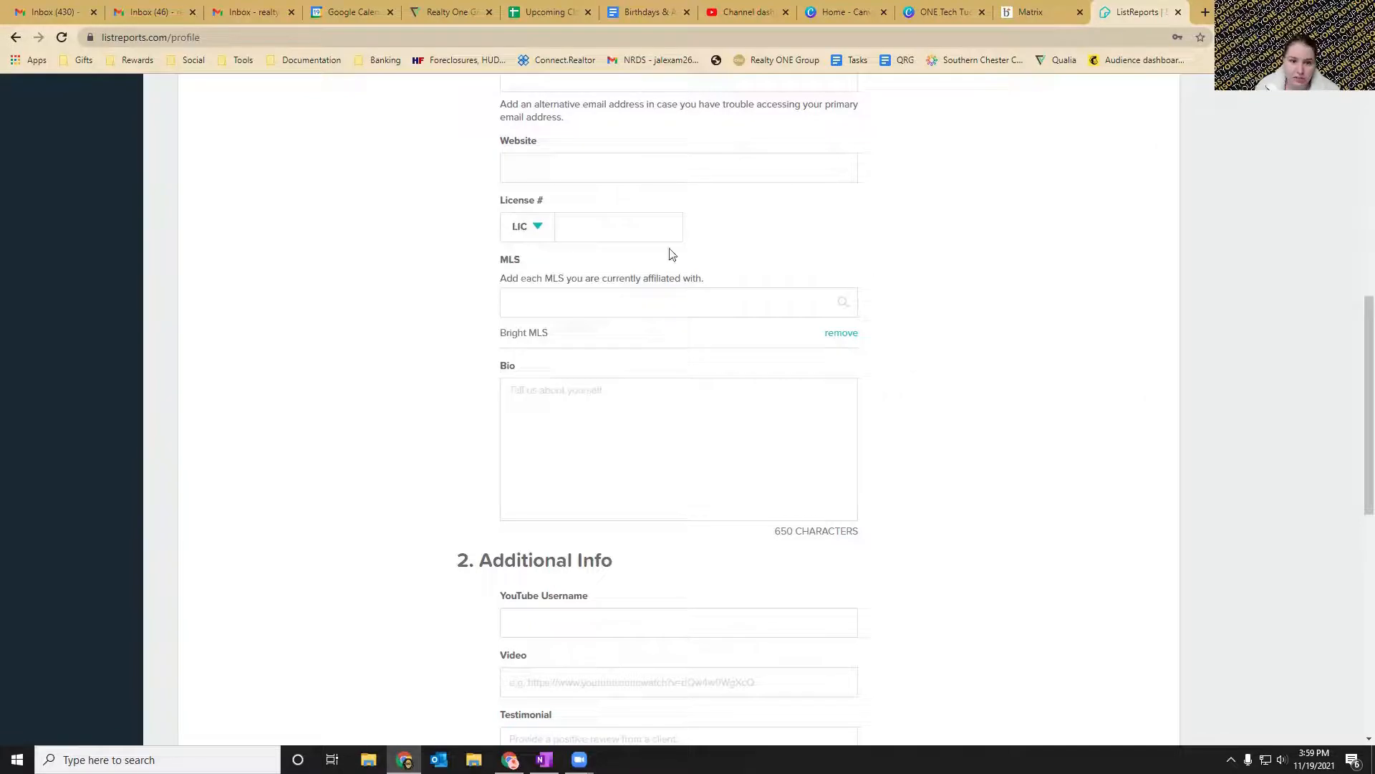
click(601, 223)
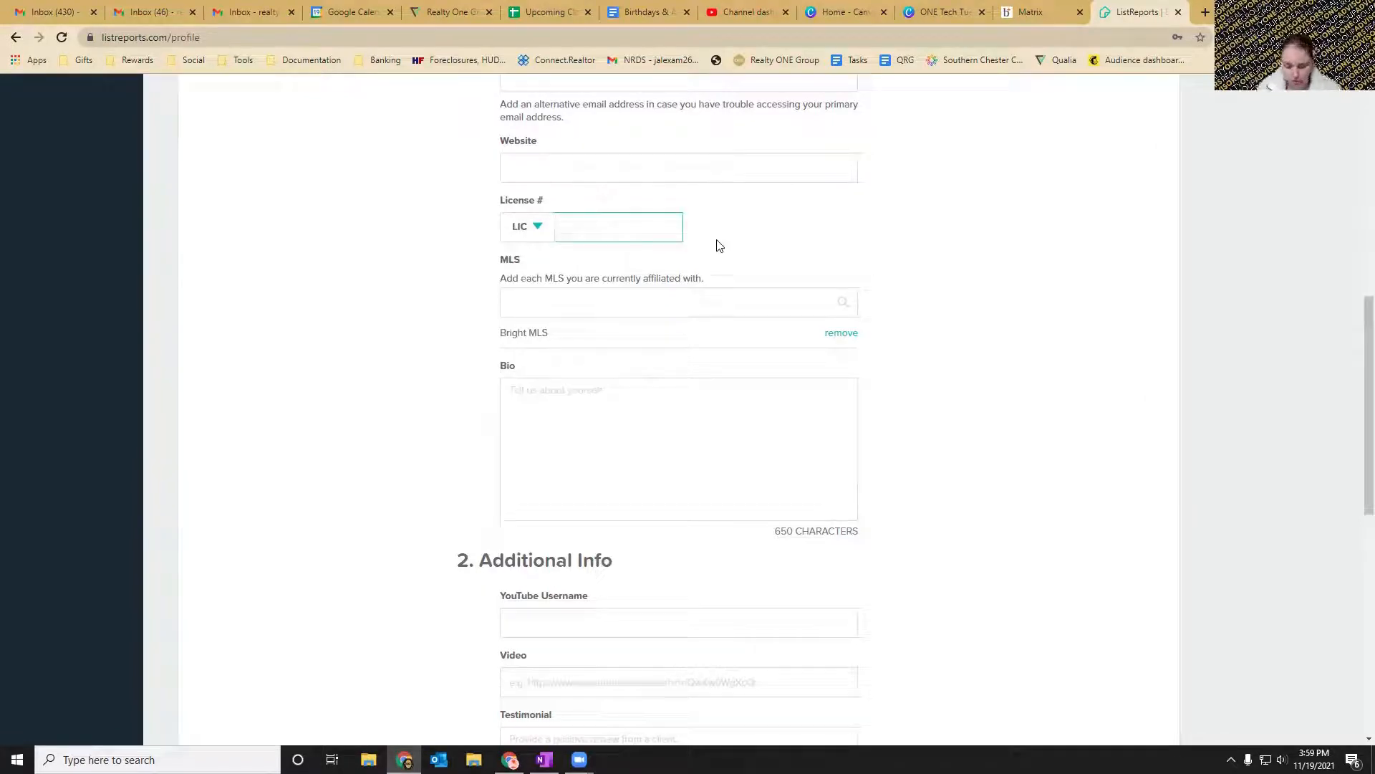
text(RS12345)
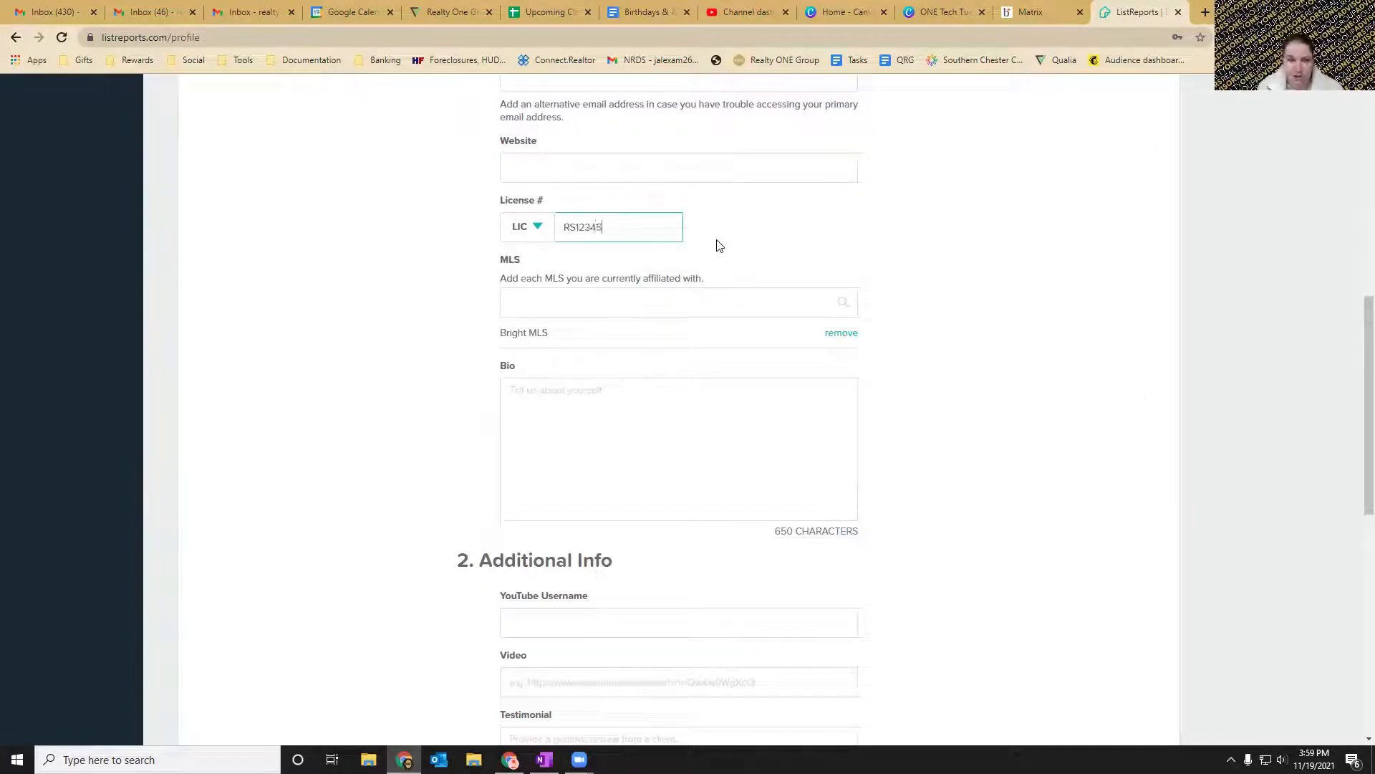
click(713, 244)
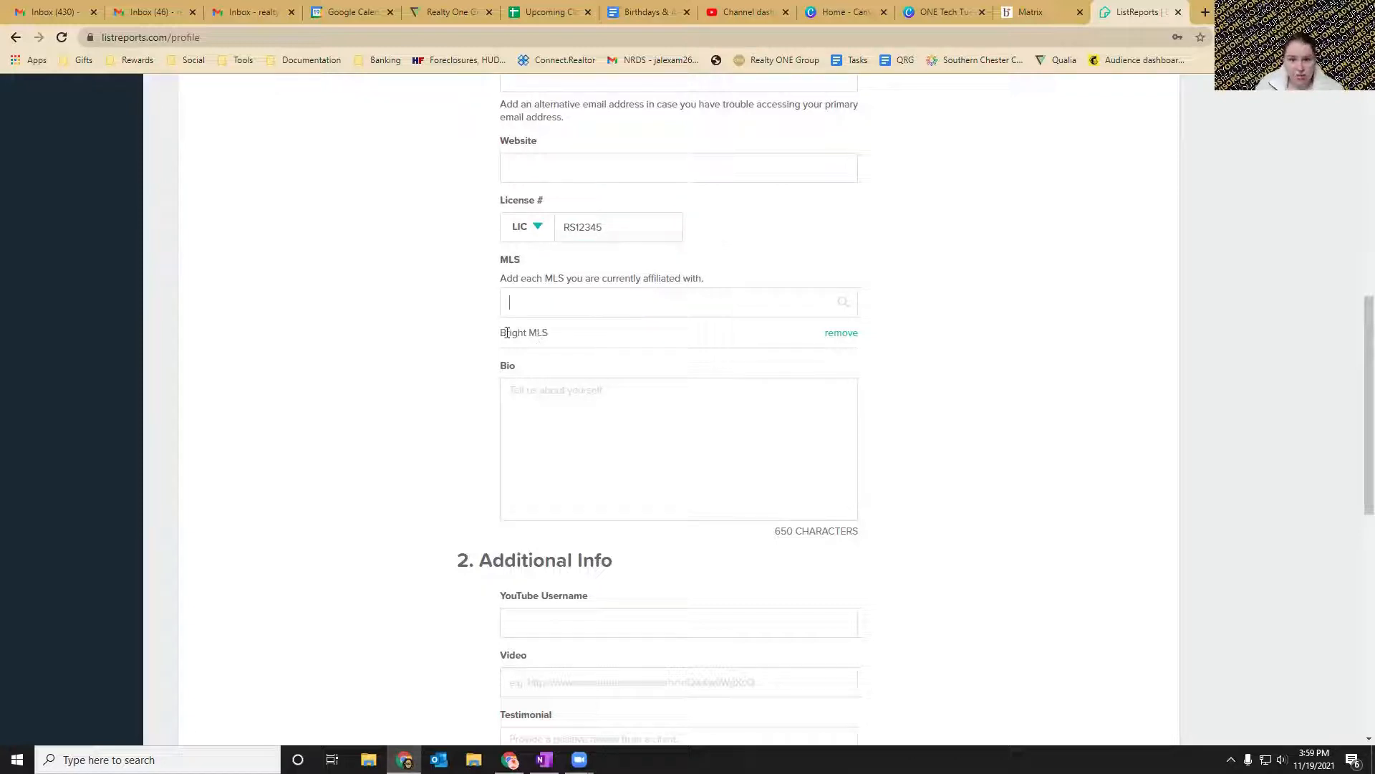
Examine the profile's MLS and Bio fields and the YouTube, video and testimonial fields under Additional Info.
drag(506, 333, 556, 337)
click(561, 301)
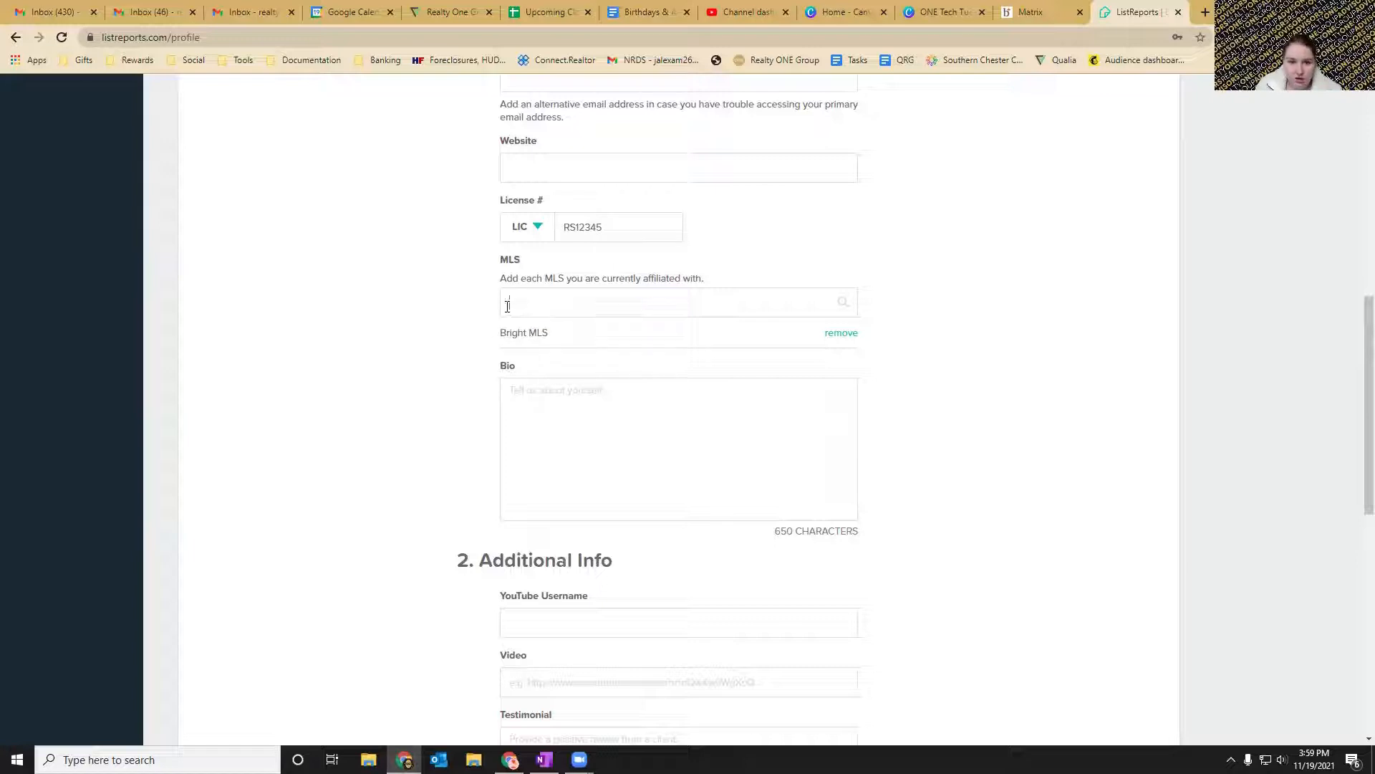
scroll(447, 348, down, 1)
click(605, 369)
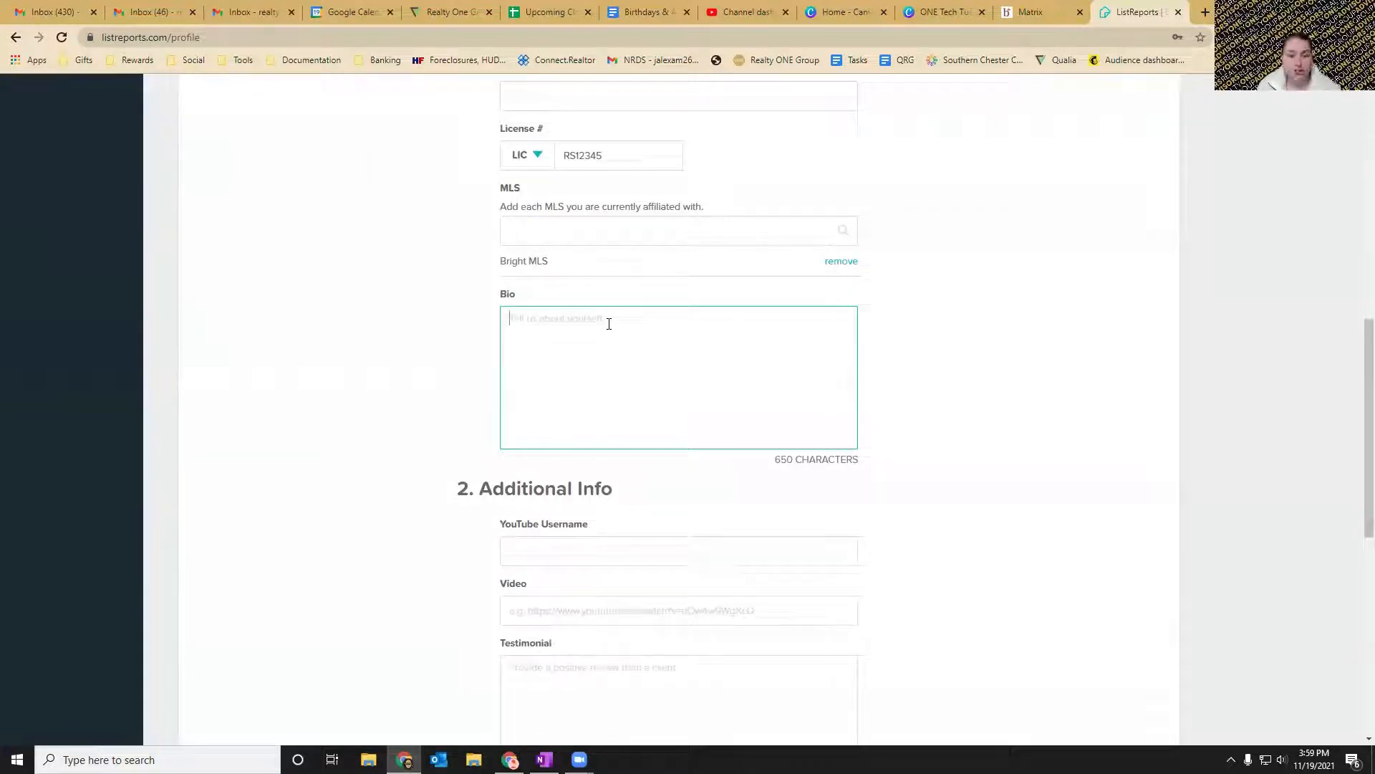
scroll(609, 323, down, 2)
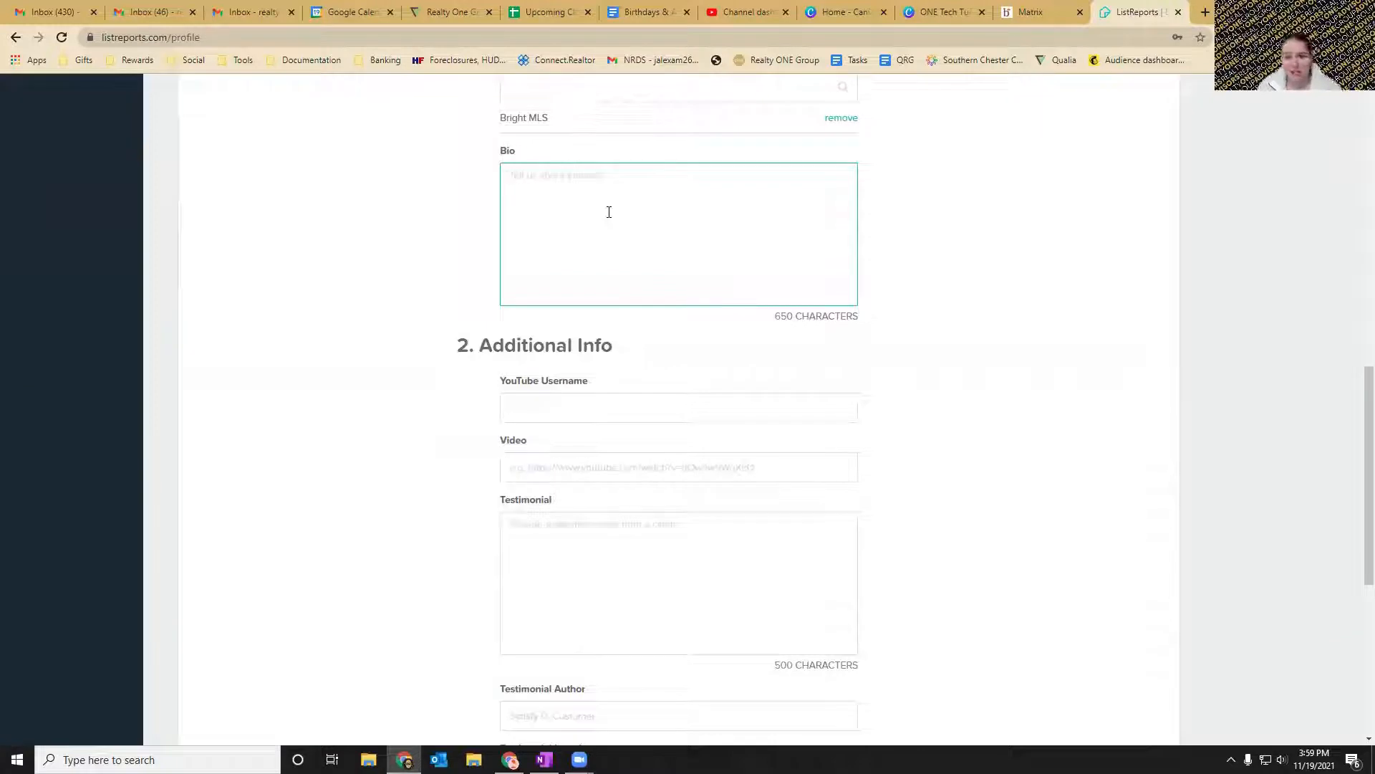
scroll(609, 212, down, 4)
scroll(676, 163, up, 1)
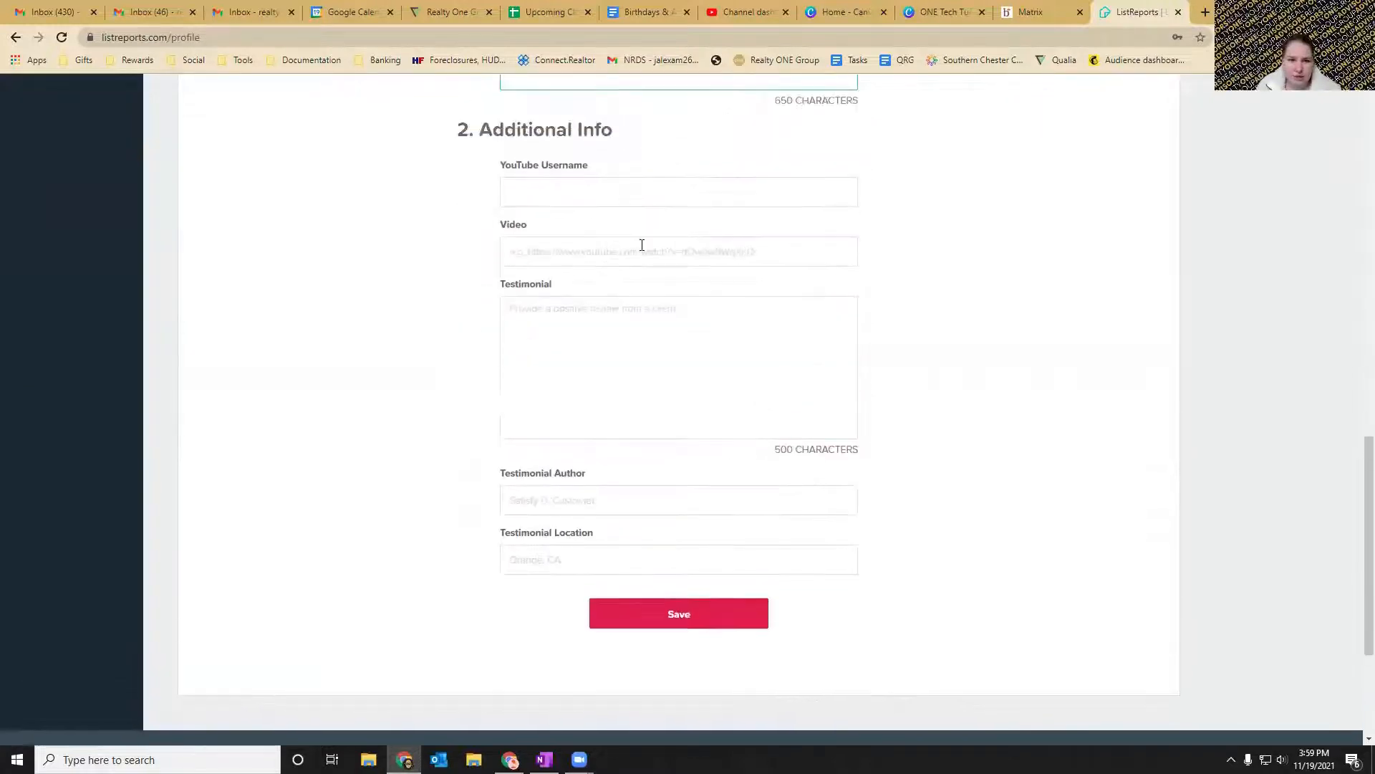
click(558, 189)
click(549, 253)
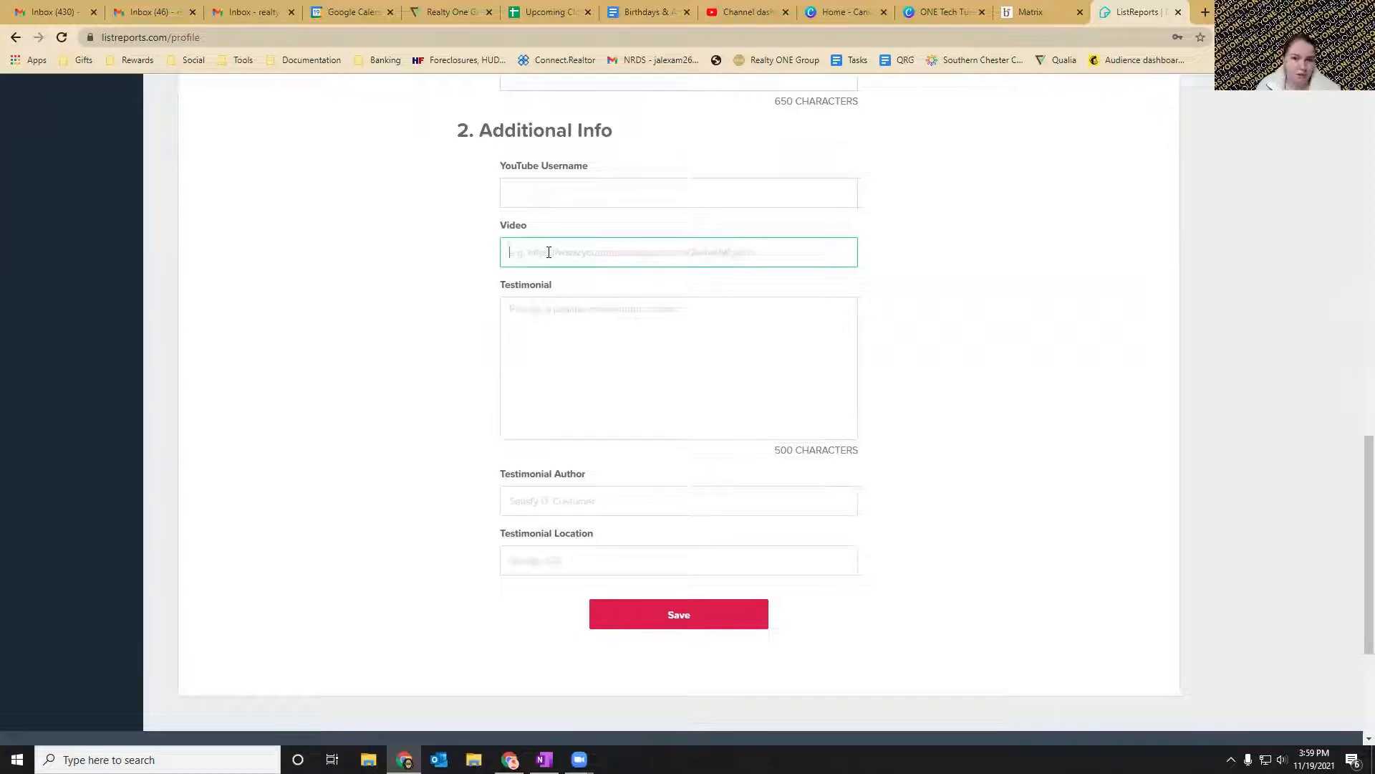
key(ctrl+v)
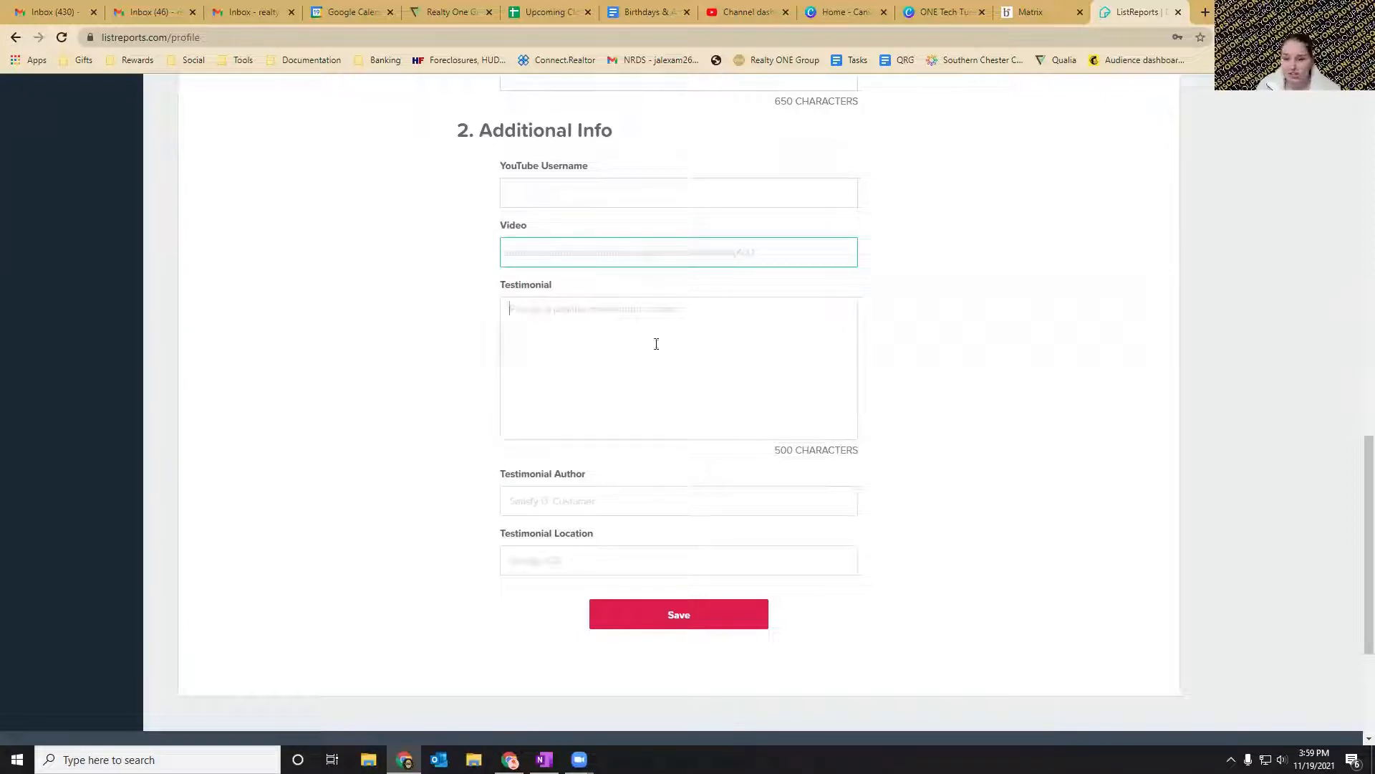
click(620, 499)
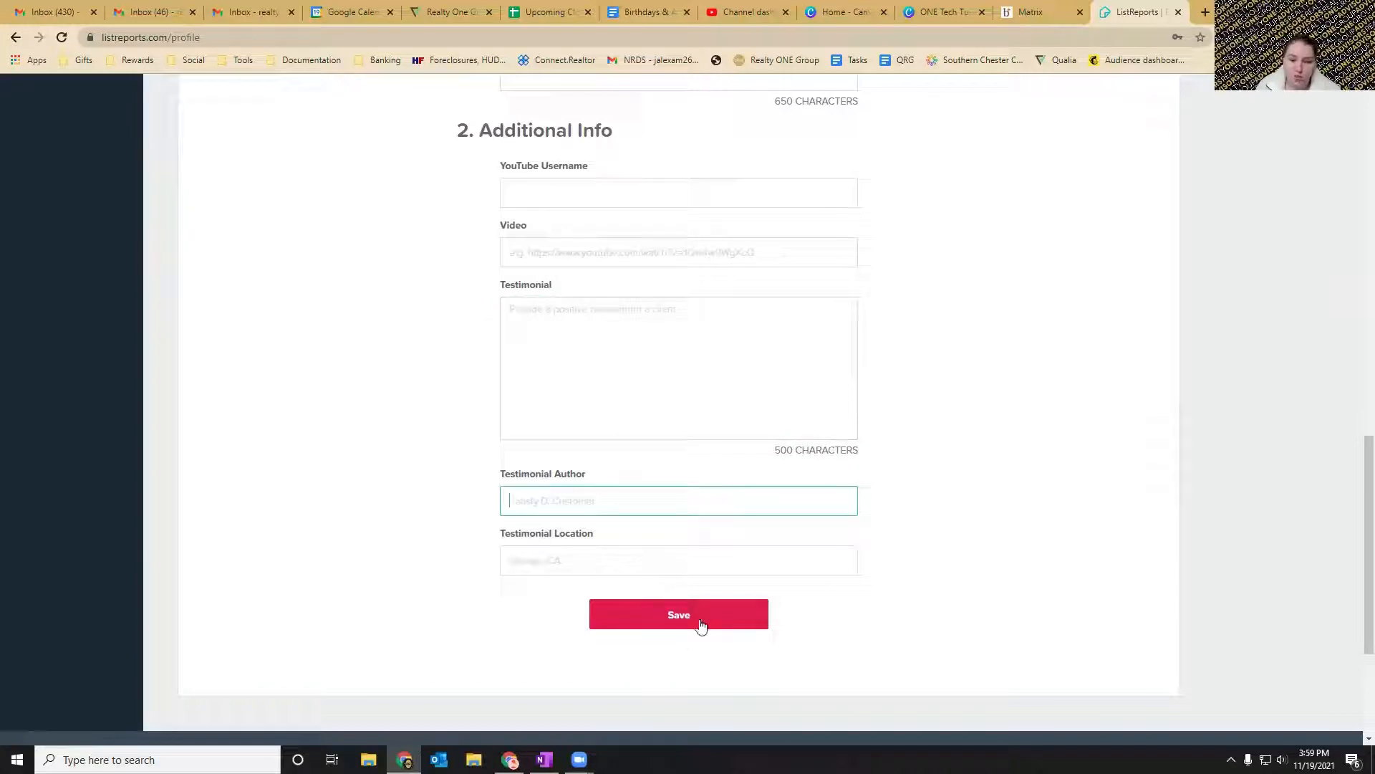
Save the changes made to the personal profile.
click(672, 614)
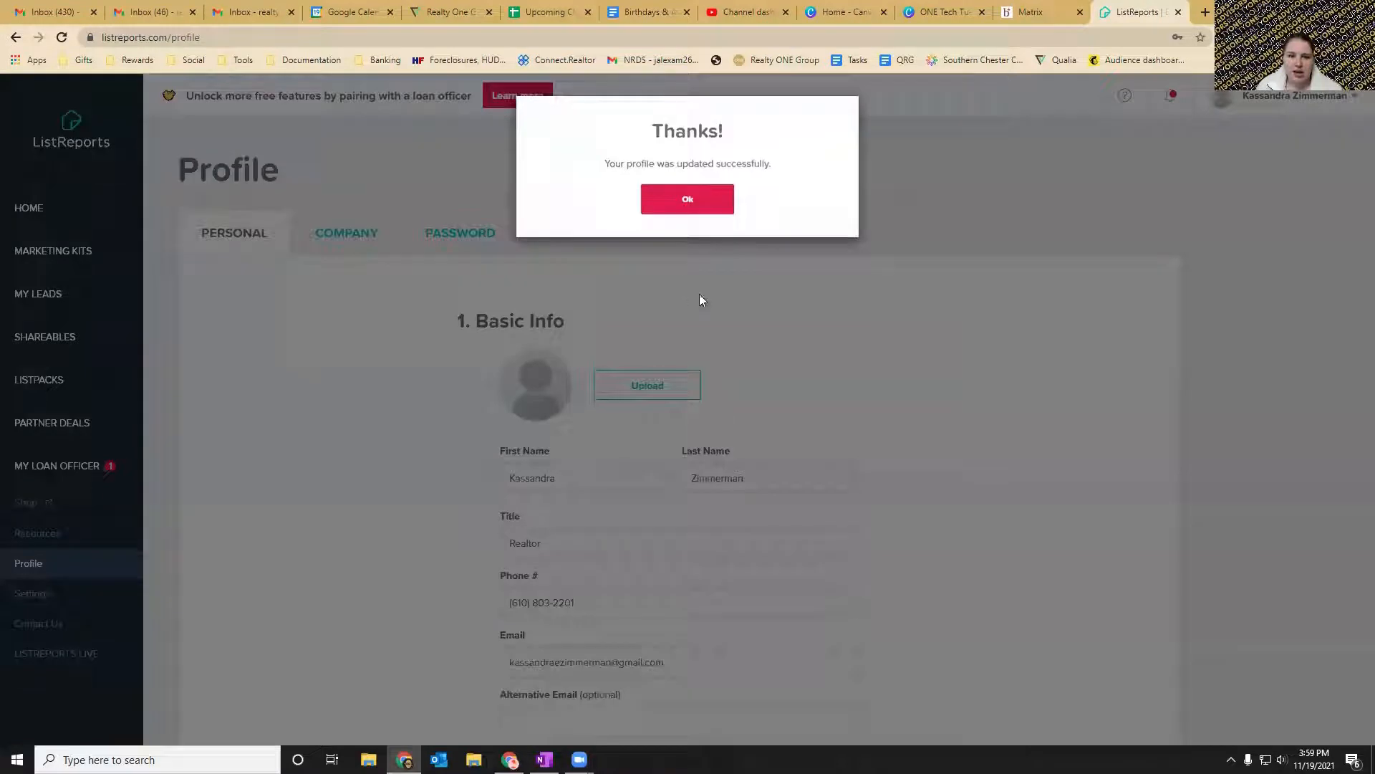
click(699, 206)
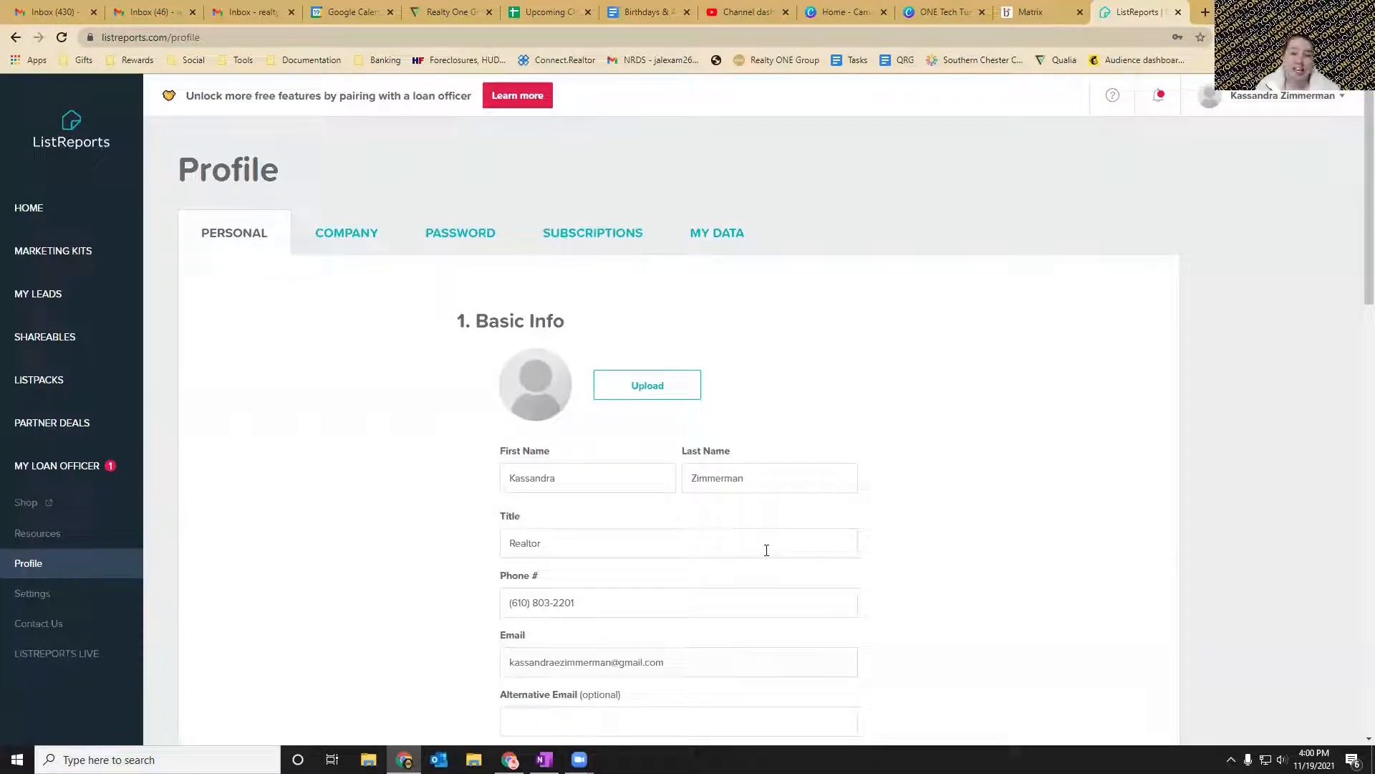
Enter the company's office phone number in the profile's company details and save the changes.
click(351, 231)
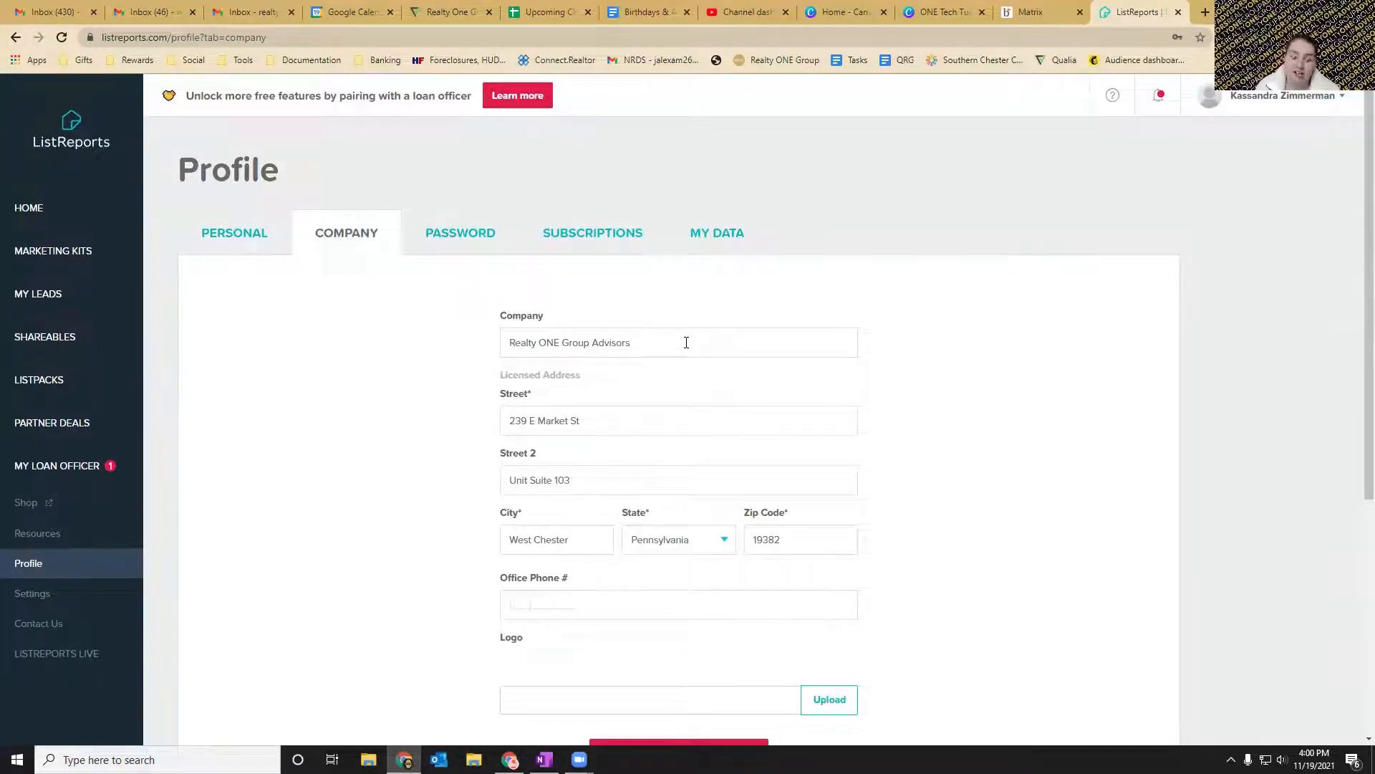
scroll(933, 304, down, 1)
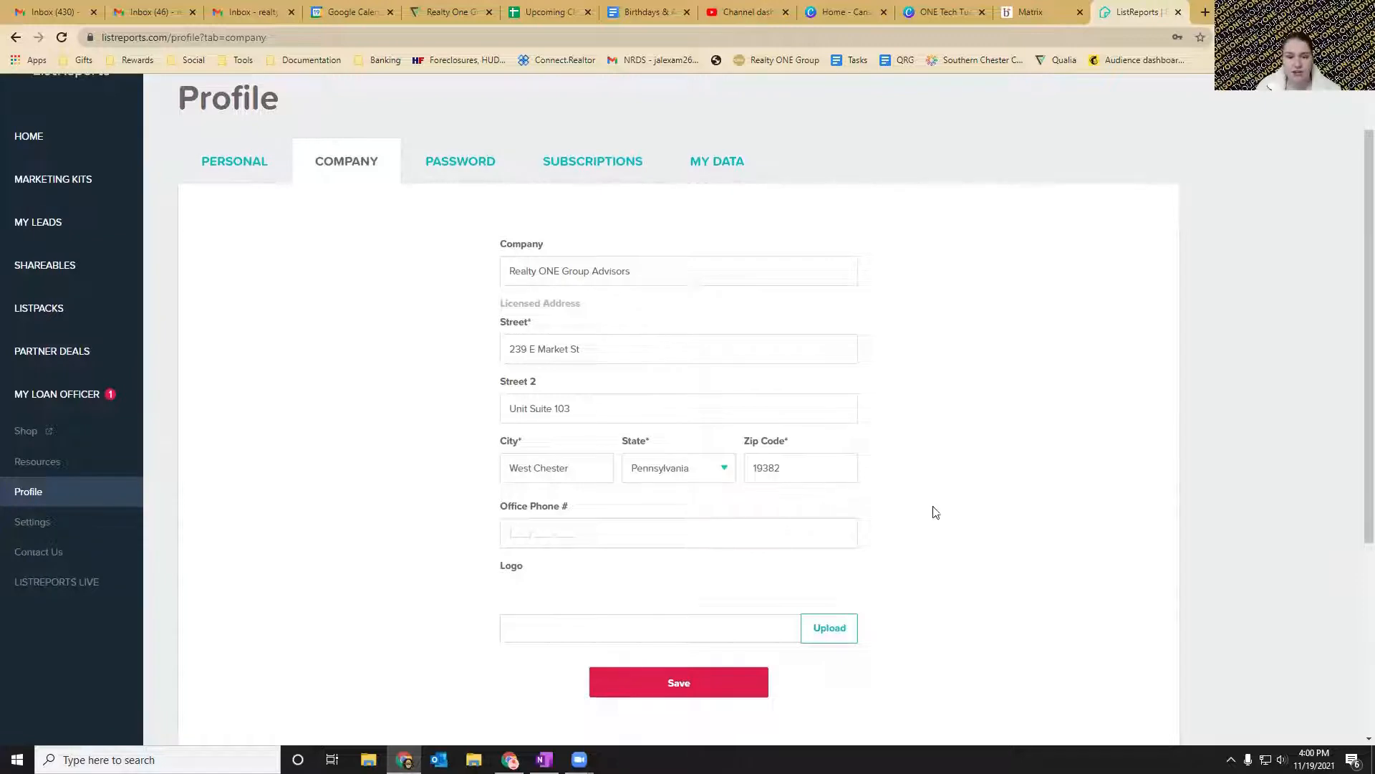
click(617, 532)
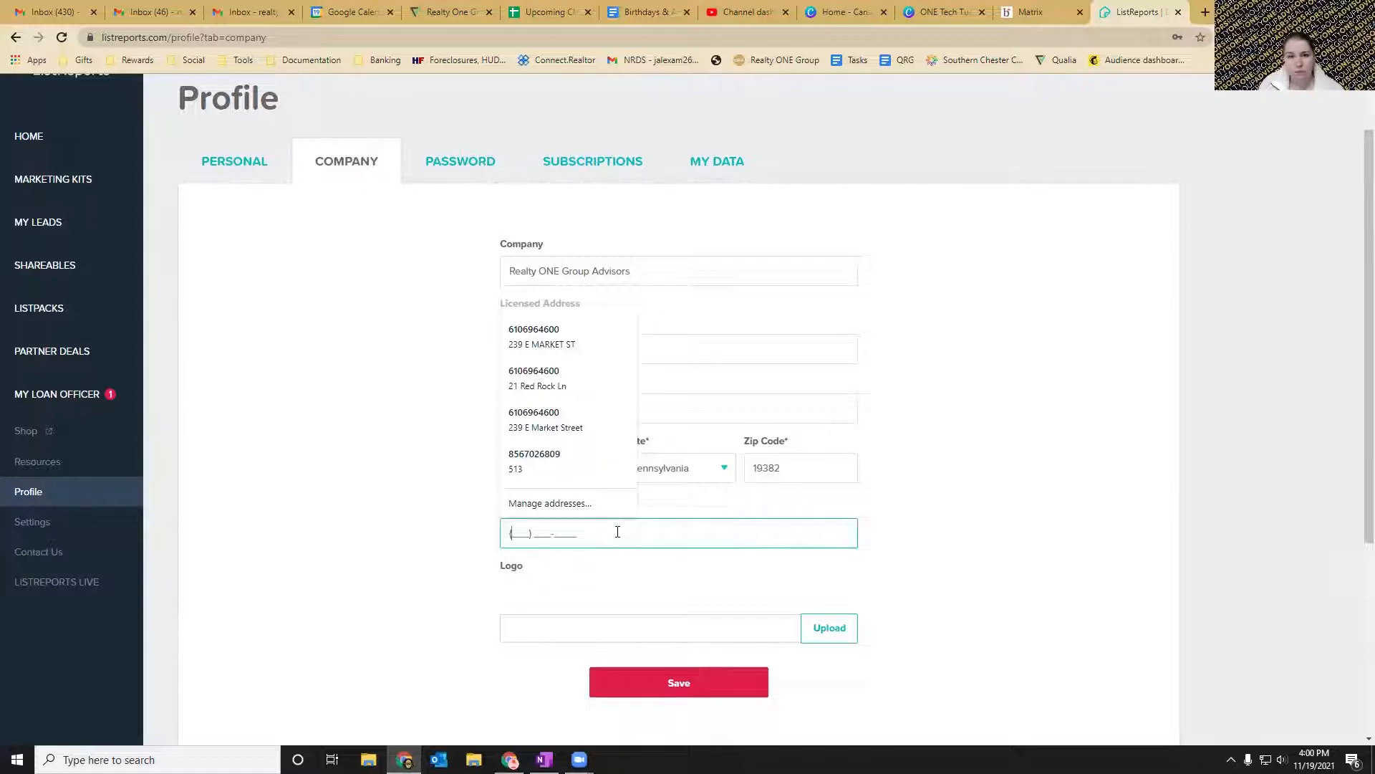
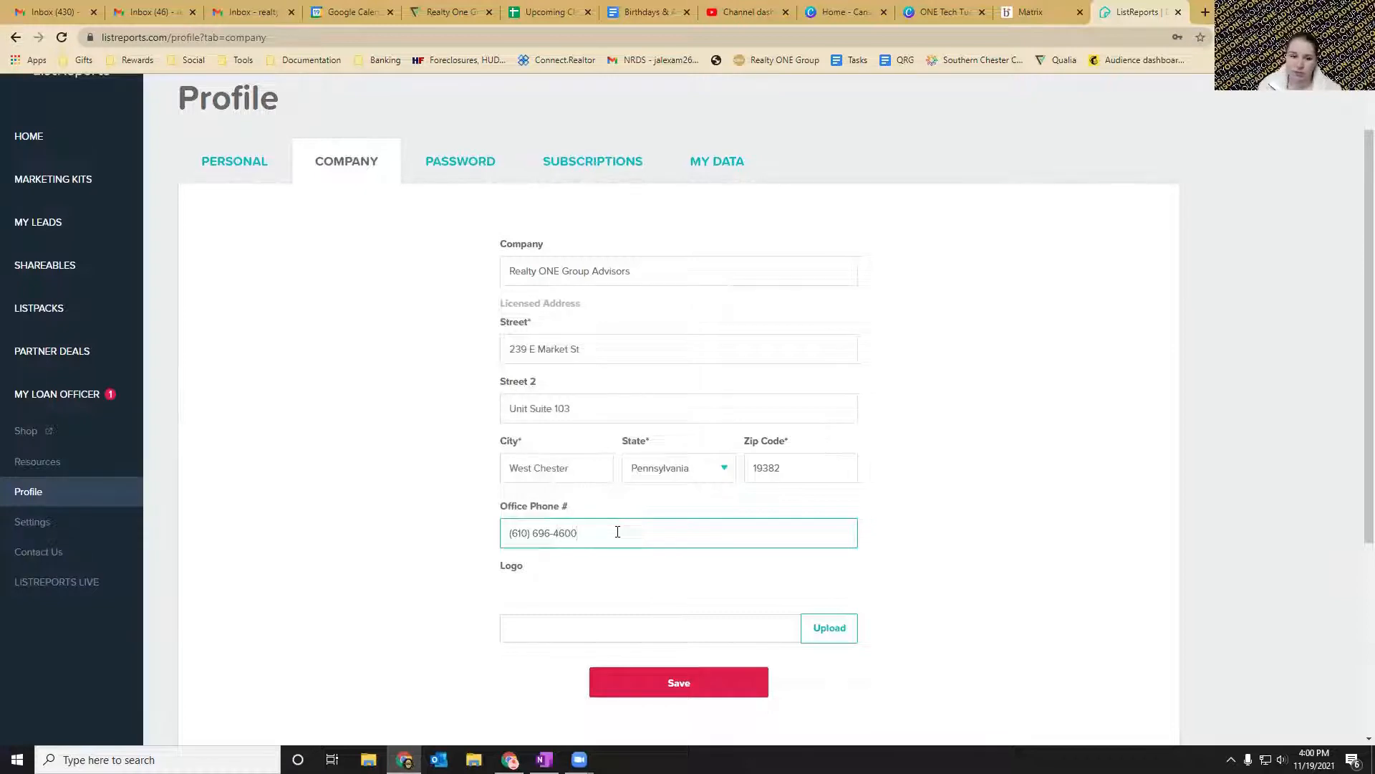
click(1000, 536)
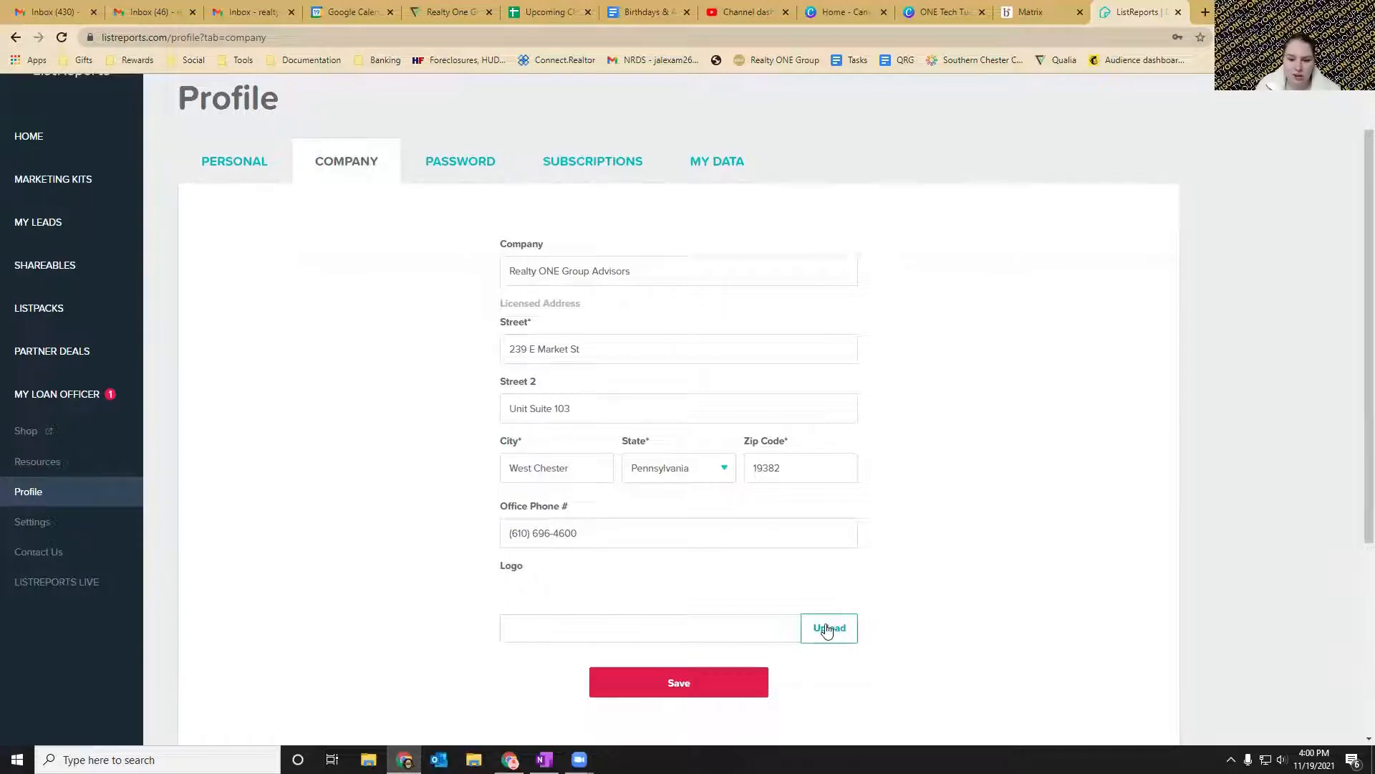
click(680, 684)
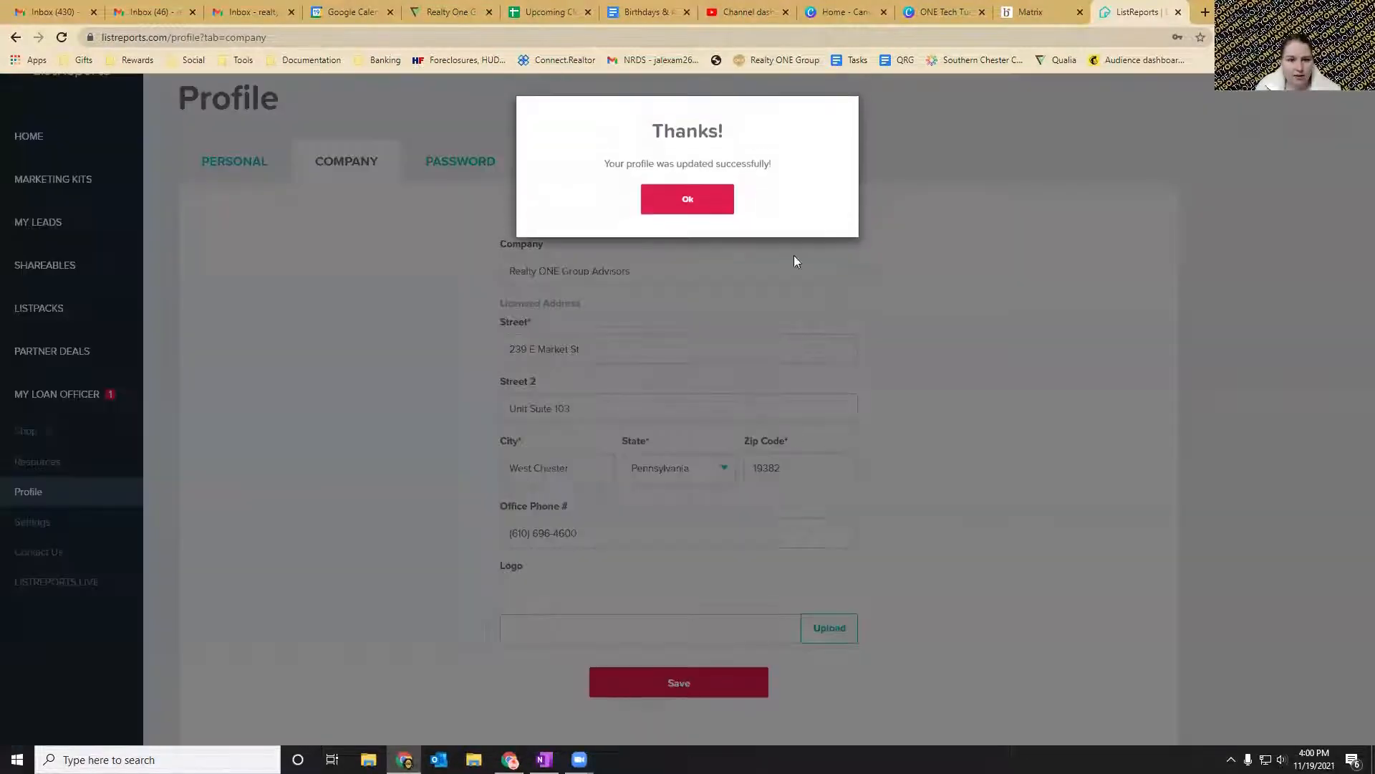
click(687, 200)
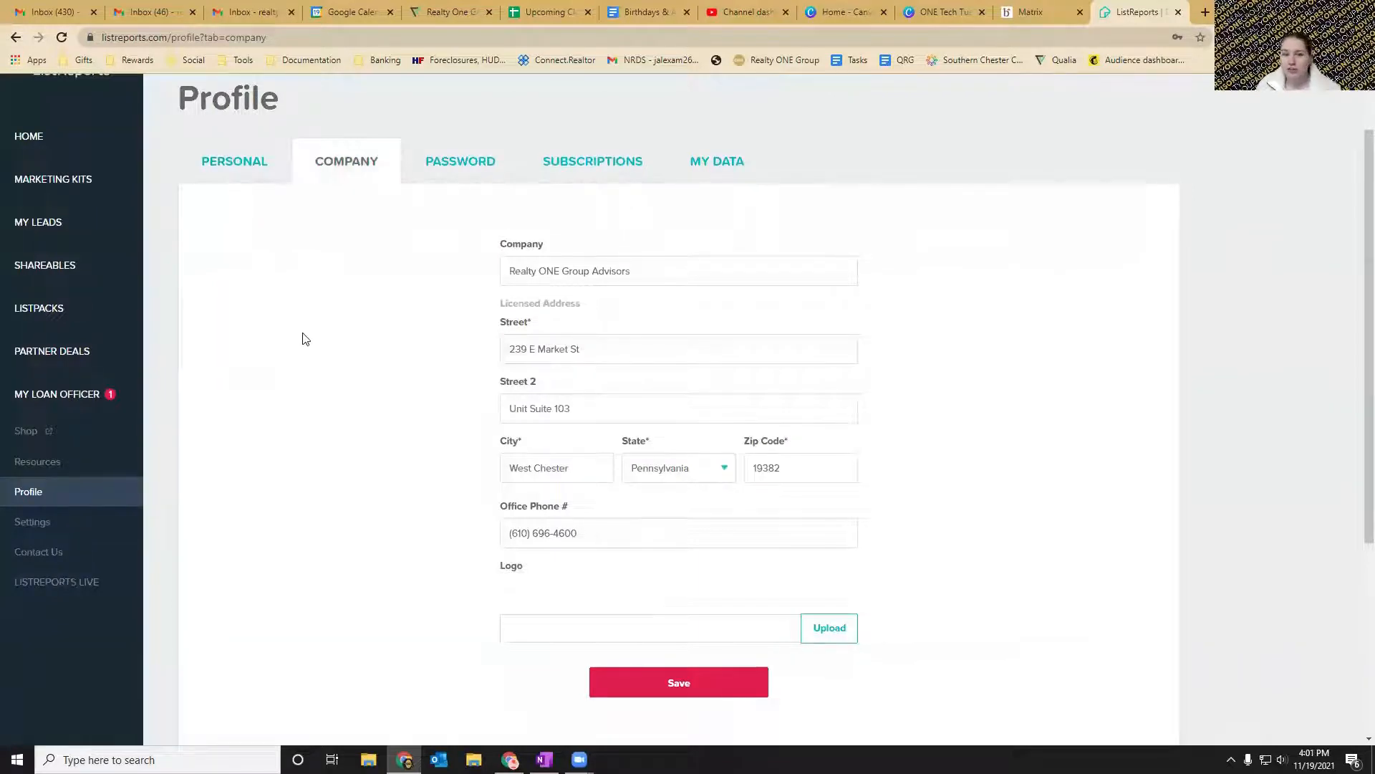
Start a new marketing kit, read the reminder about adding a headshot and logo, and continue anyway.
click(74, 187)
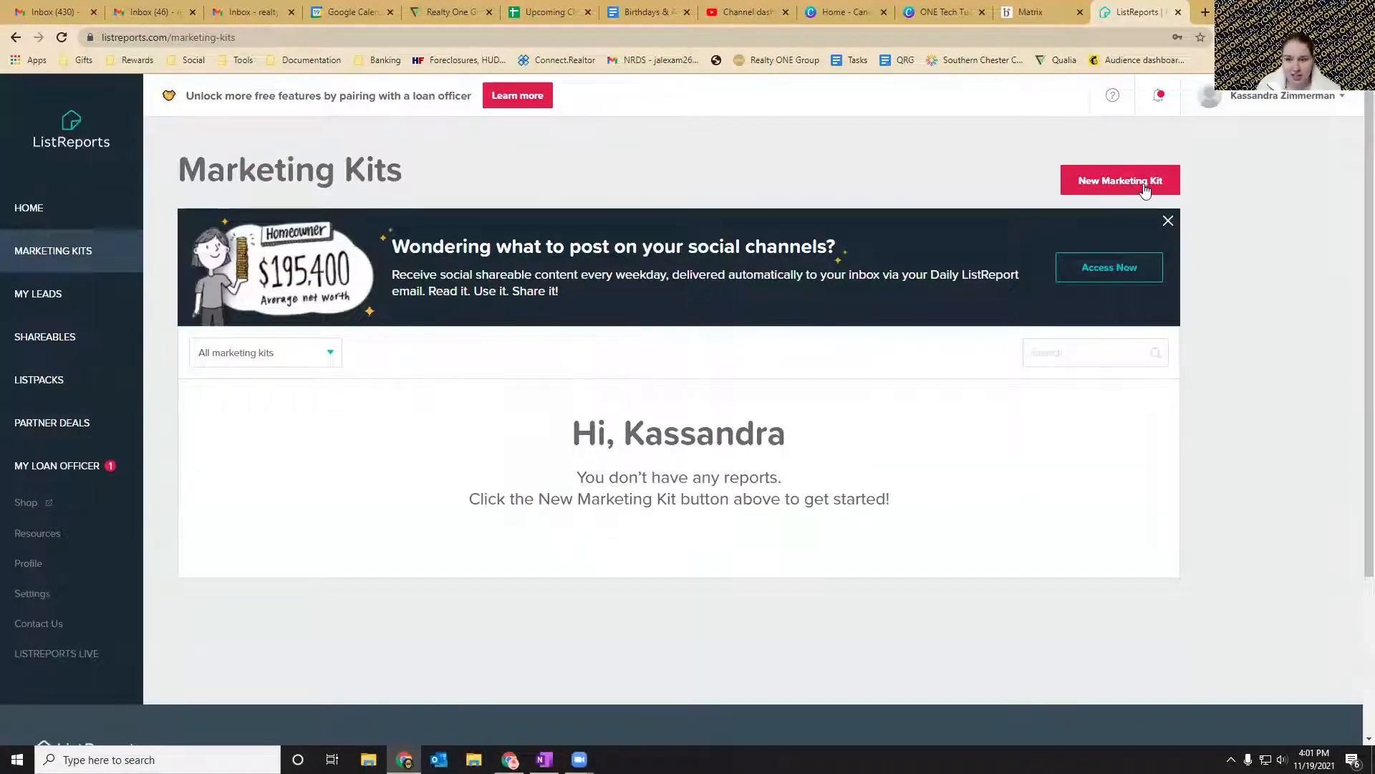
click(1119, 184)
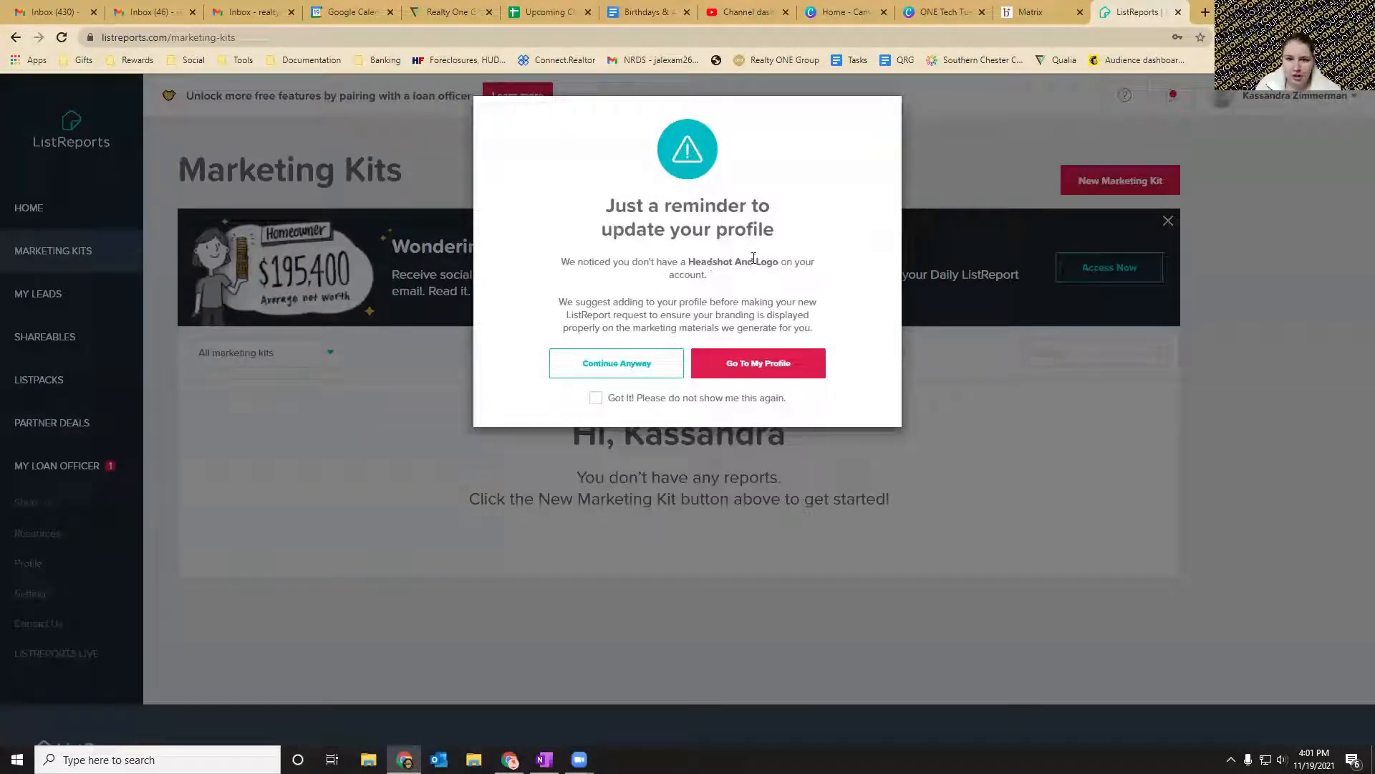
mouse_move(755, 263)
mouse_down()
mouse_move(767, 263)
mouse_move(738, 262)
mouse_up()
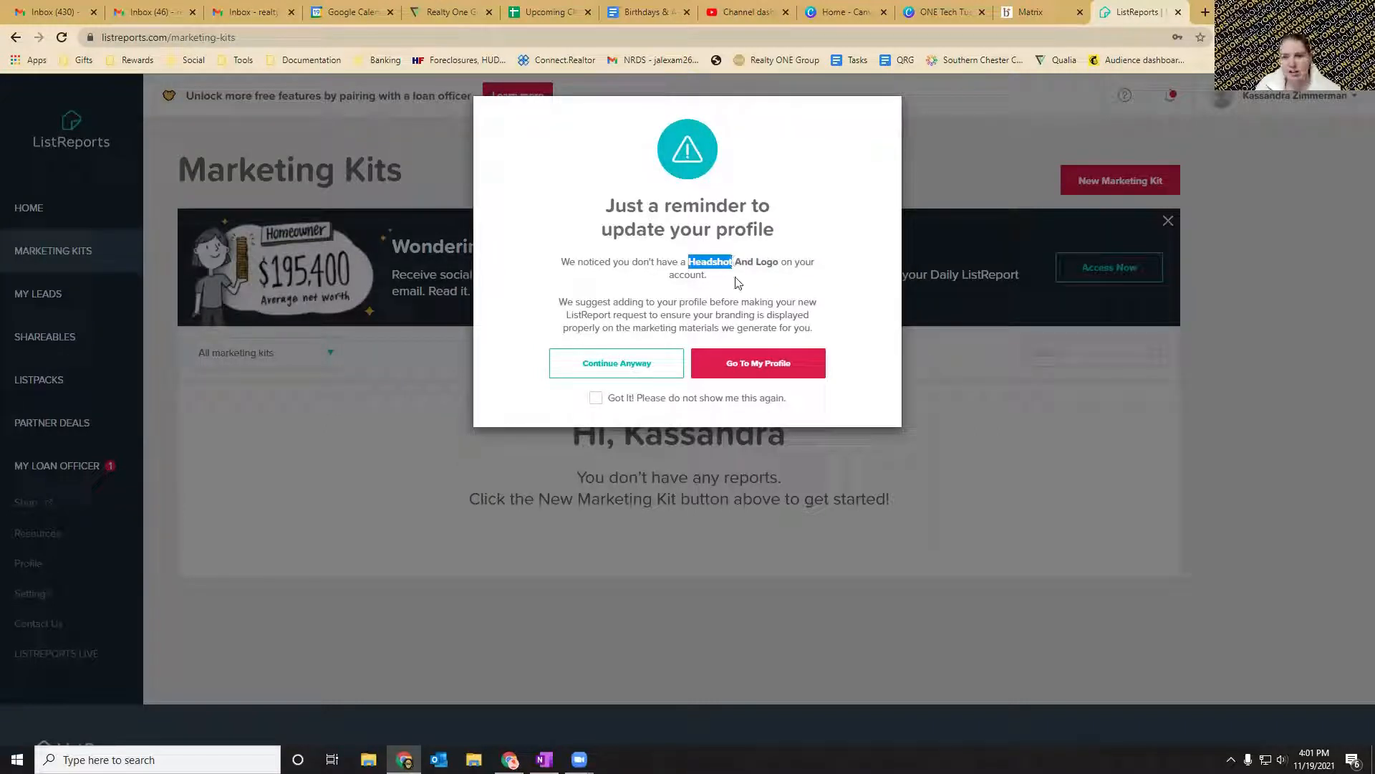
click(727, 290)
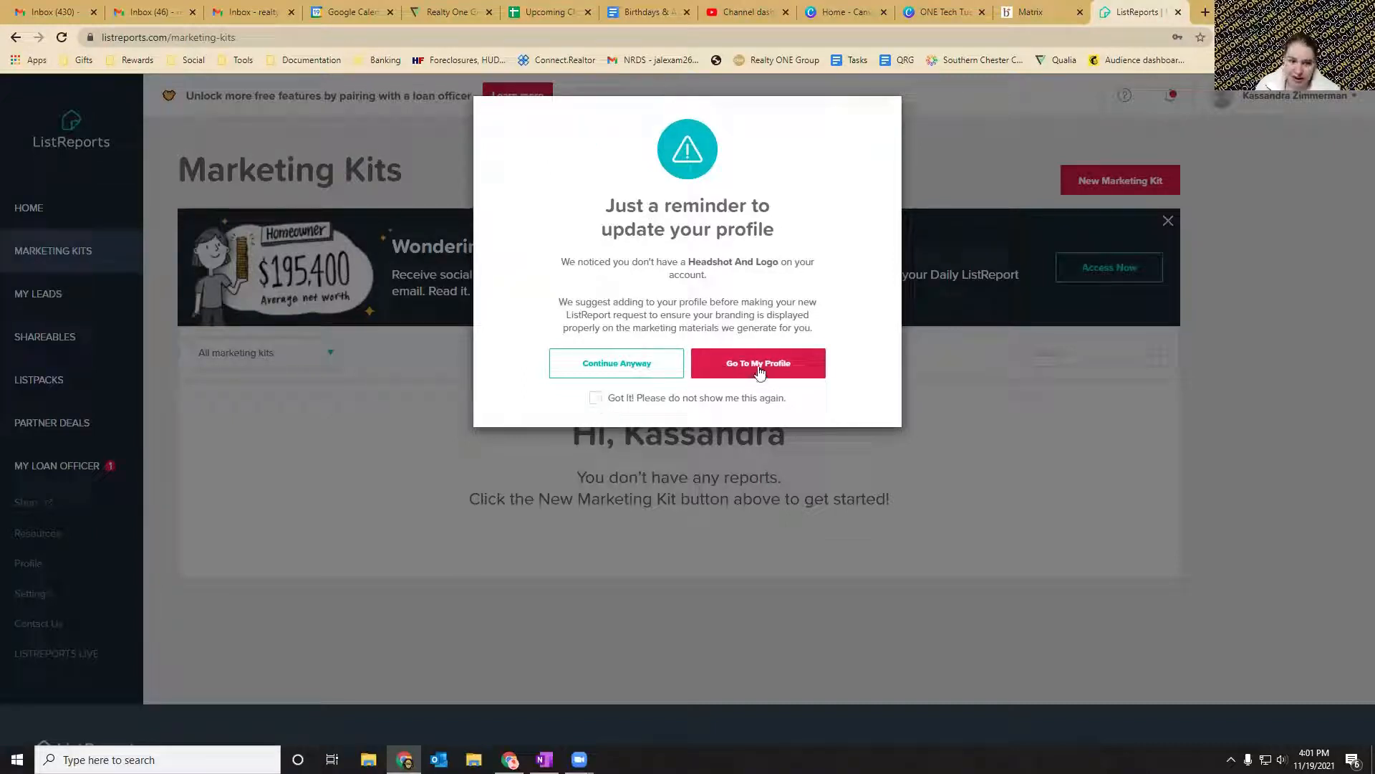
click(603, 367)
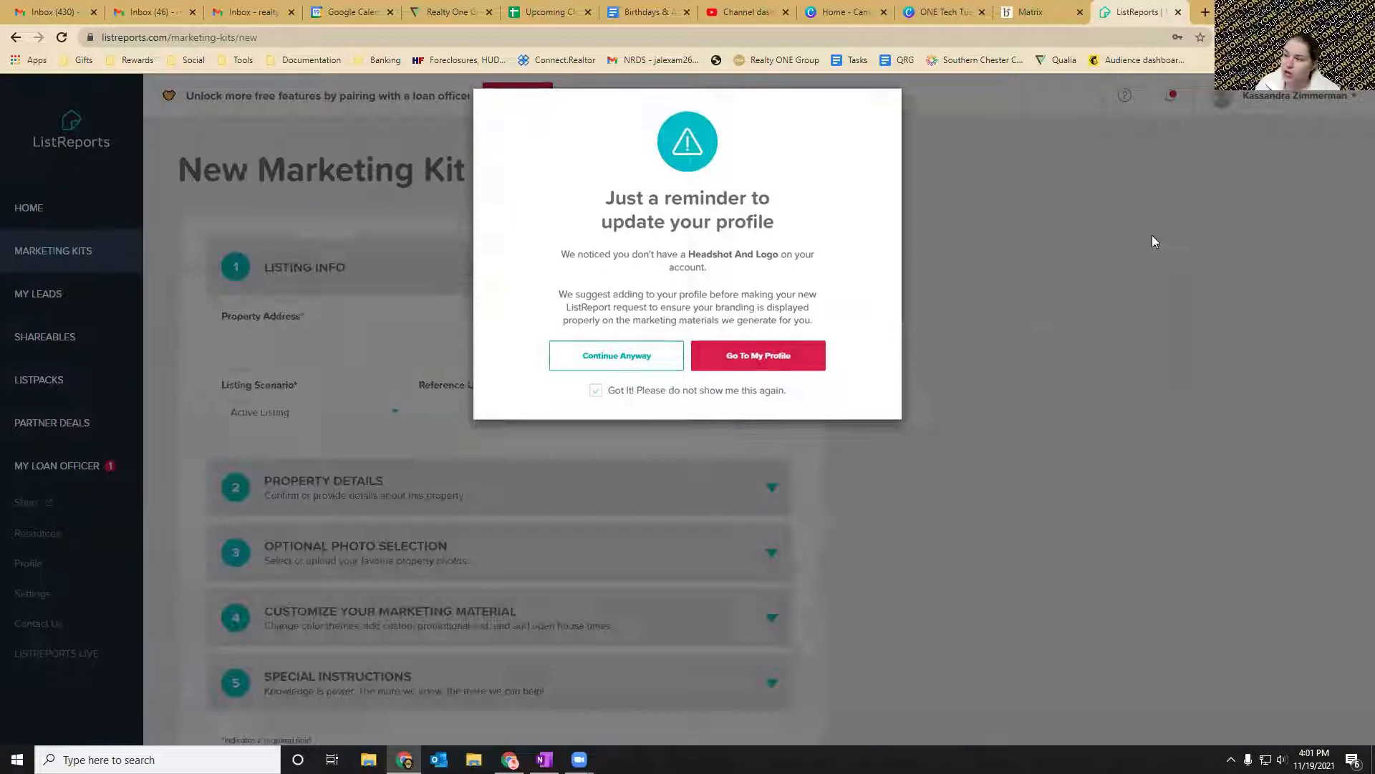
Switch to the browser window of the account with the company logo and start a new marketing kit there.
click(1153, 241)
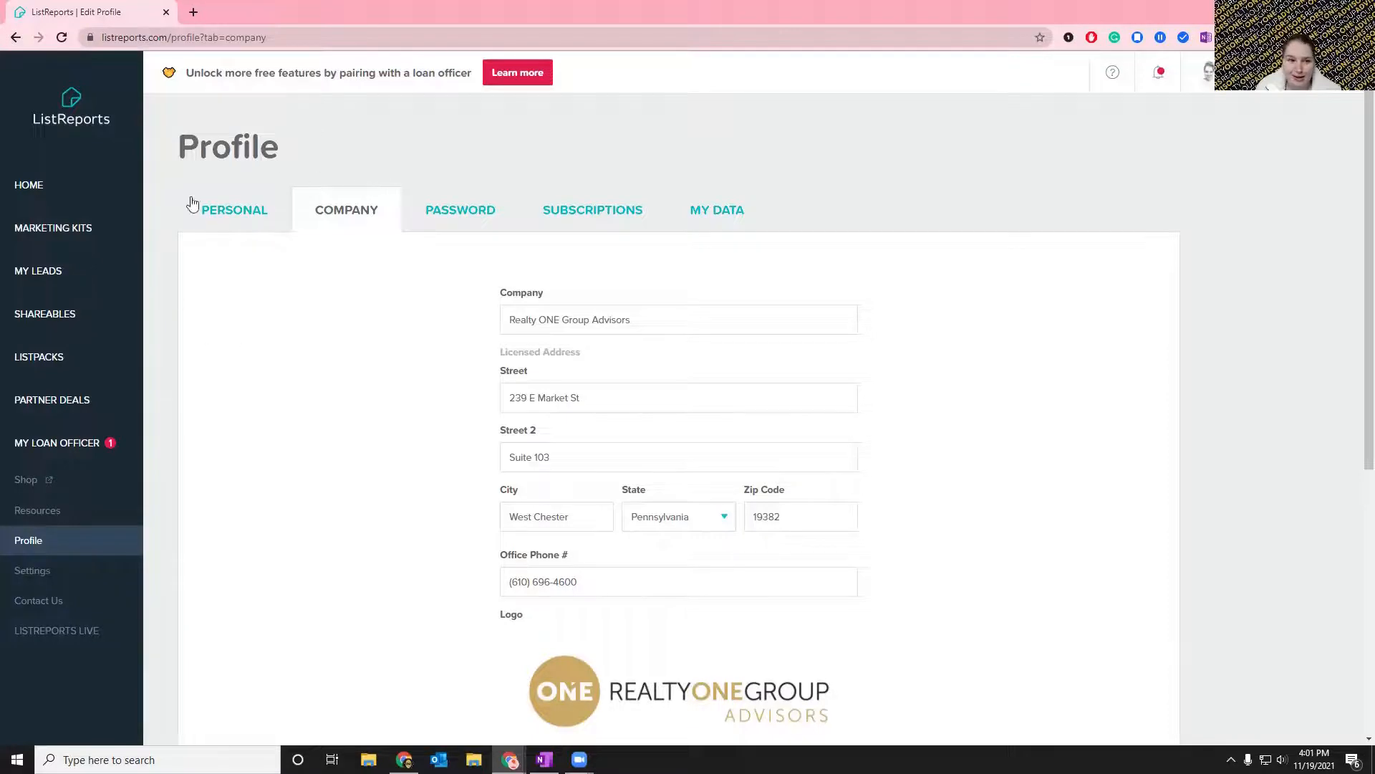
click(47, 228)
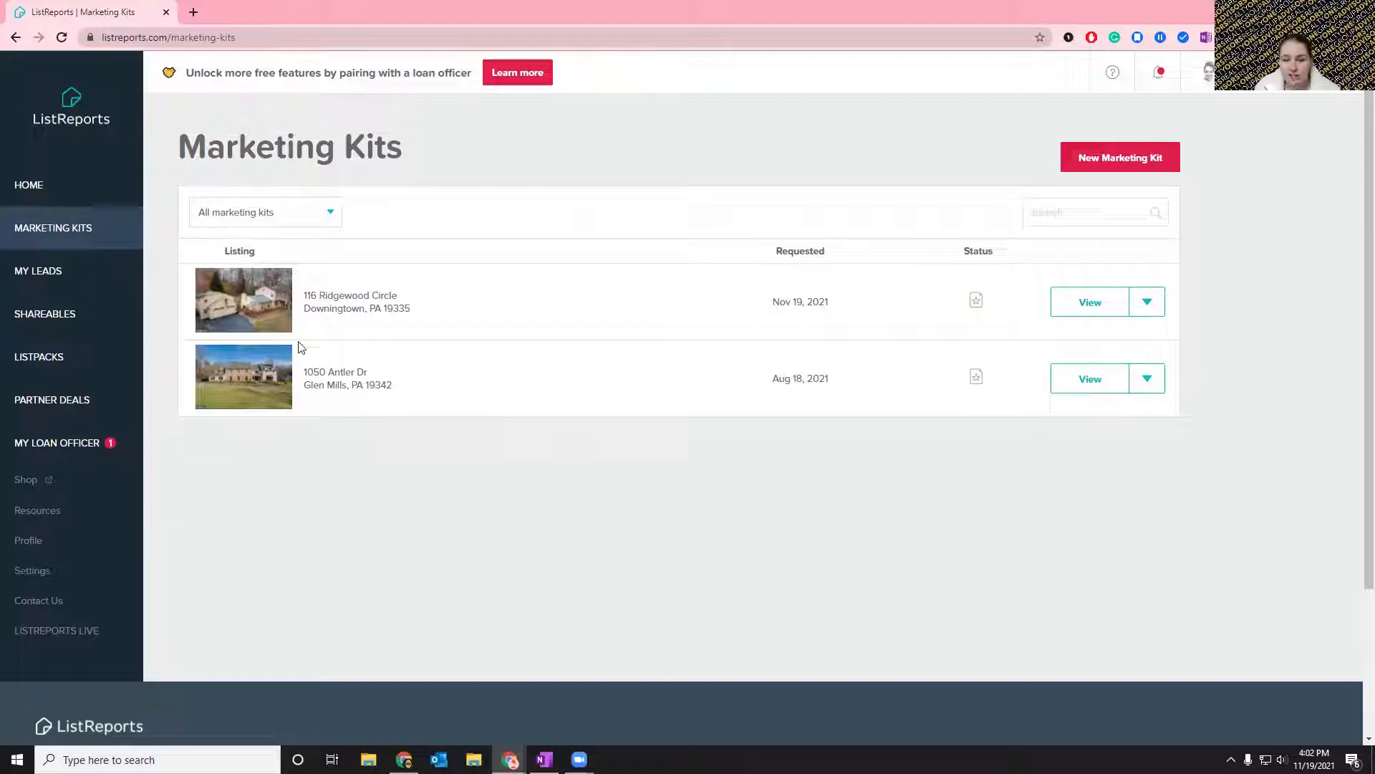
click(1104, 164)
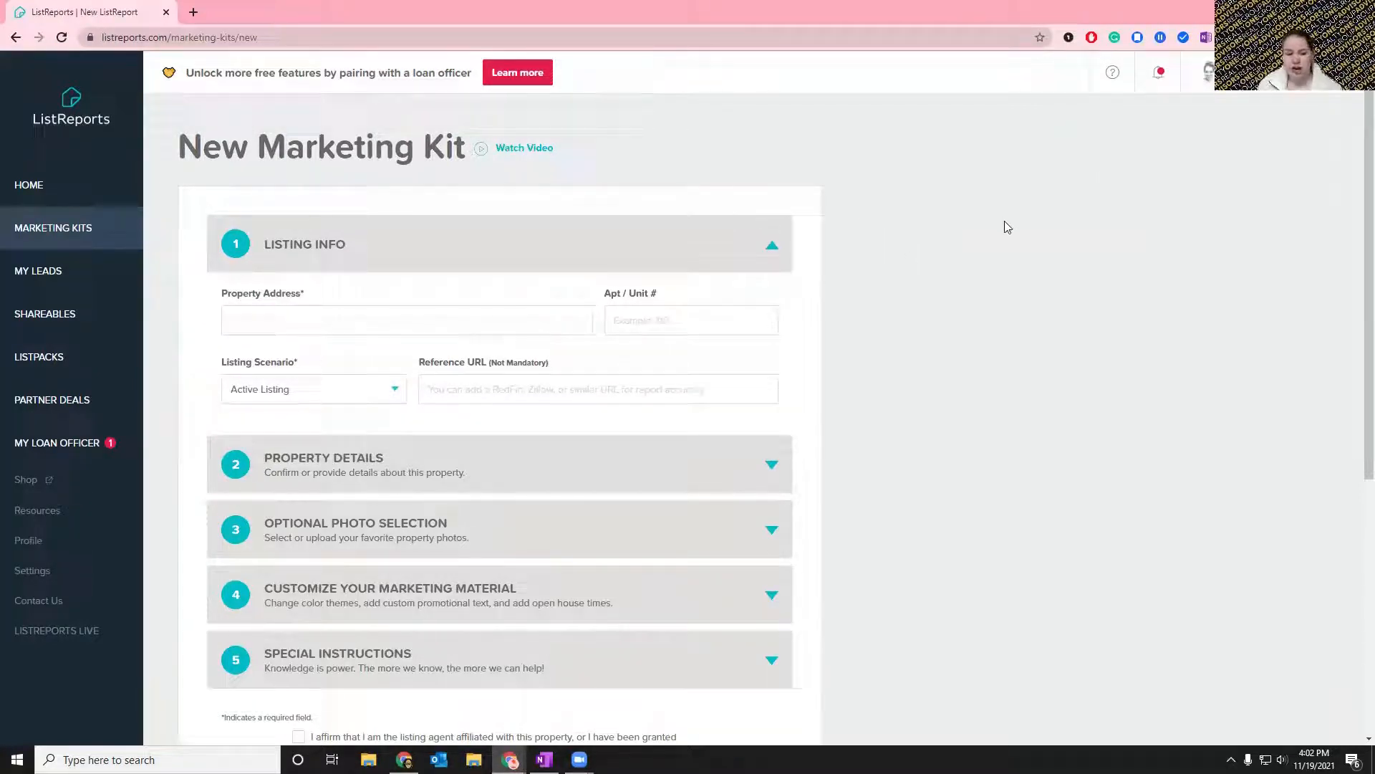
scroll(914, 237, down, 1)
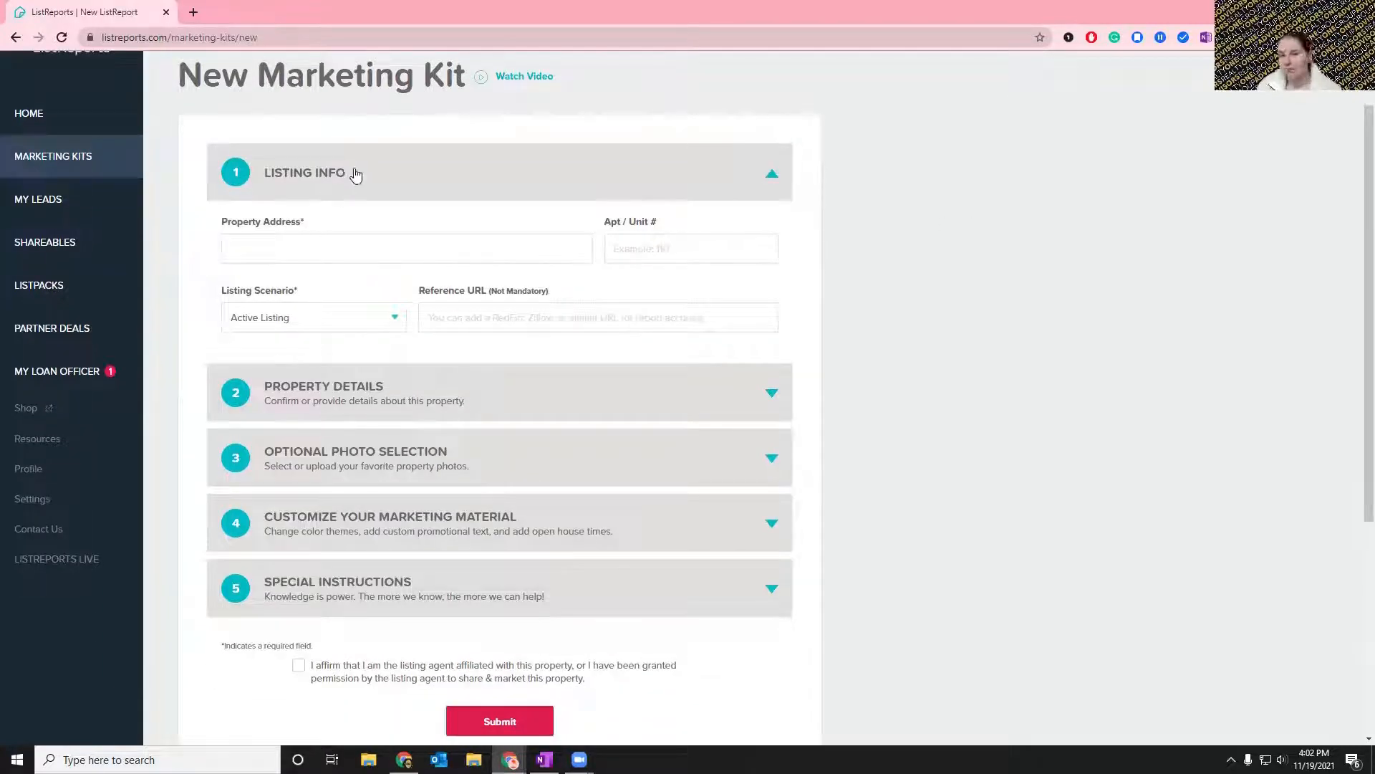
Enter the listing's street address as the kit's property address, choosing the matching Downingtown suggestion.
click(357, 245)
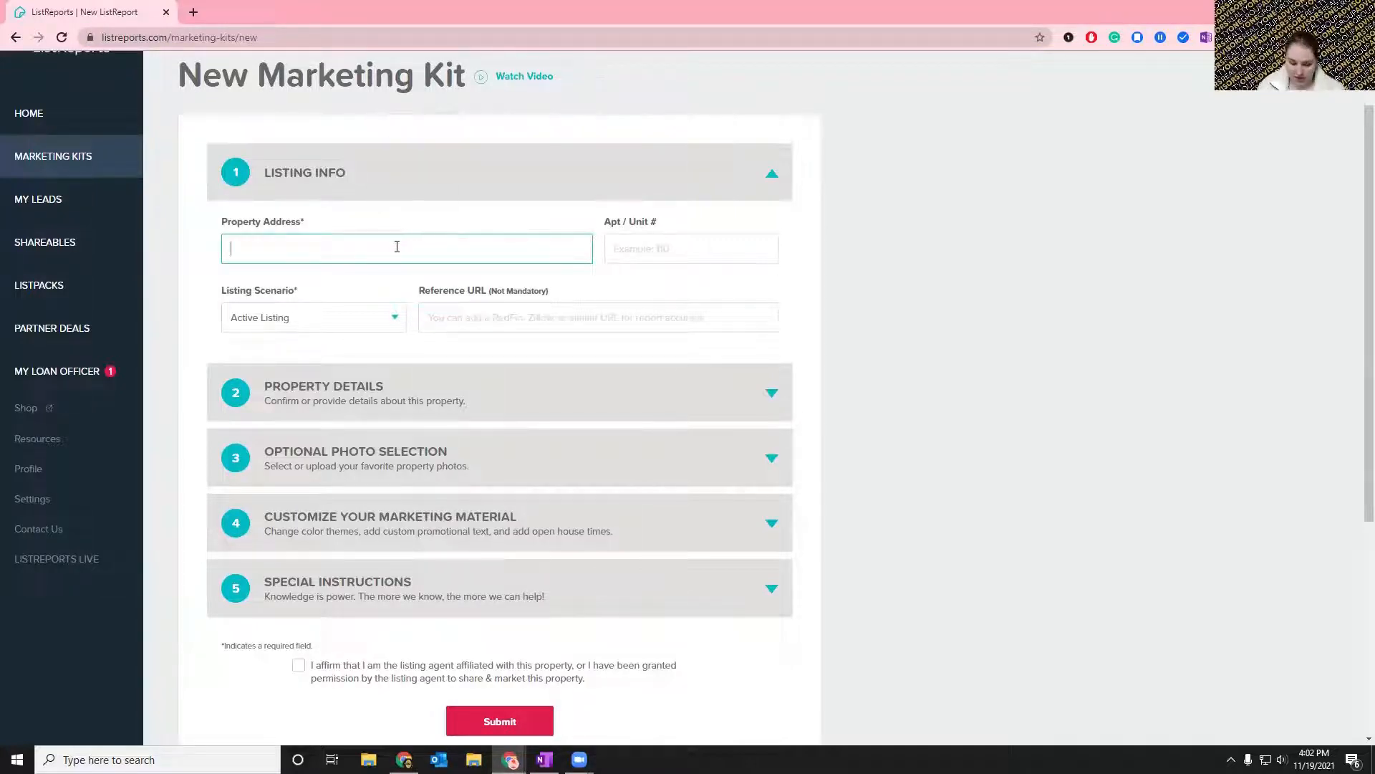
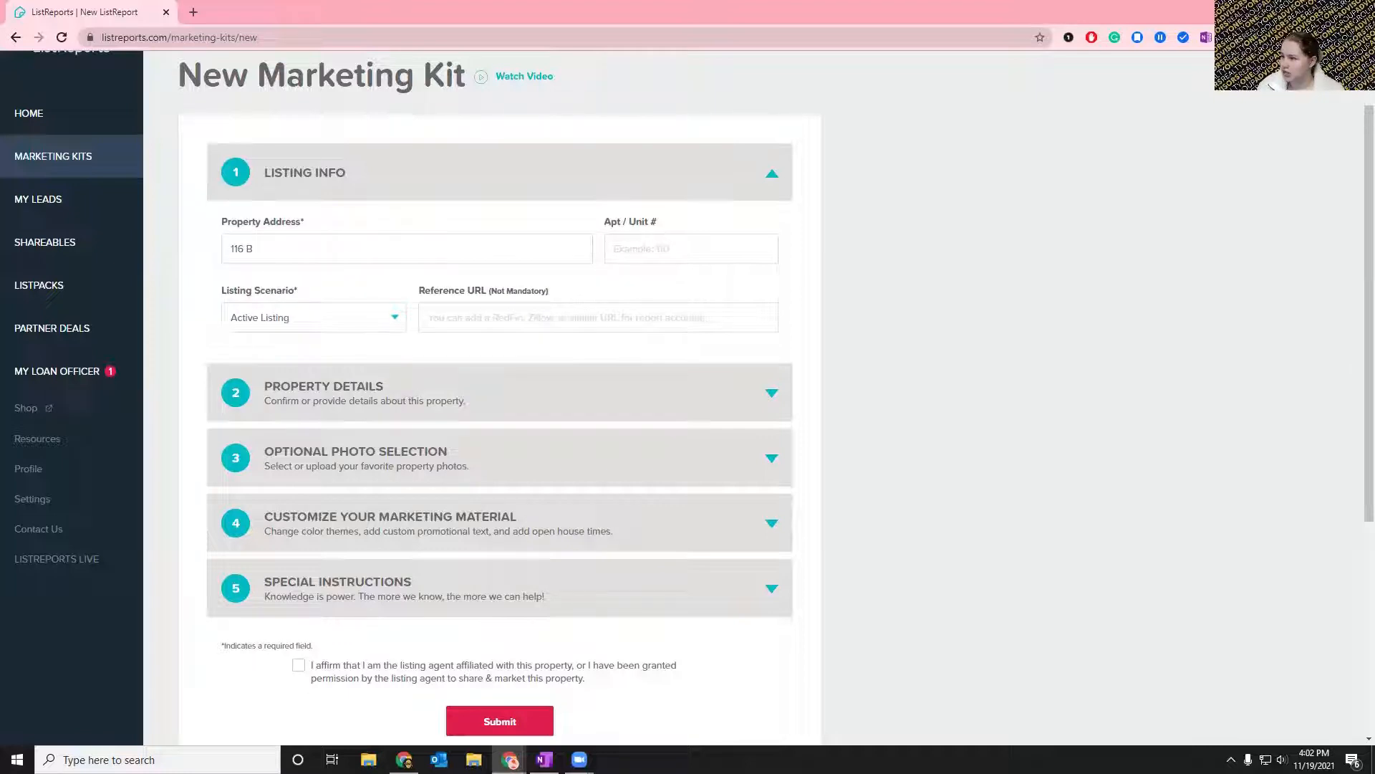
click(388, 253)
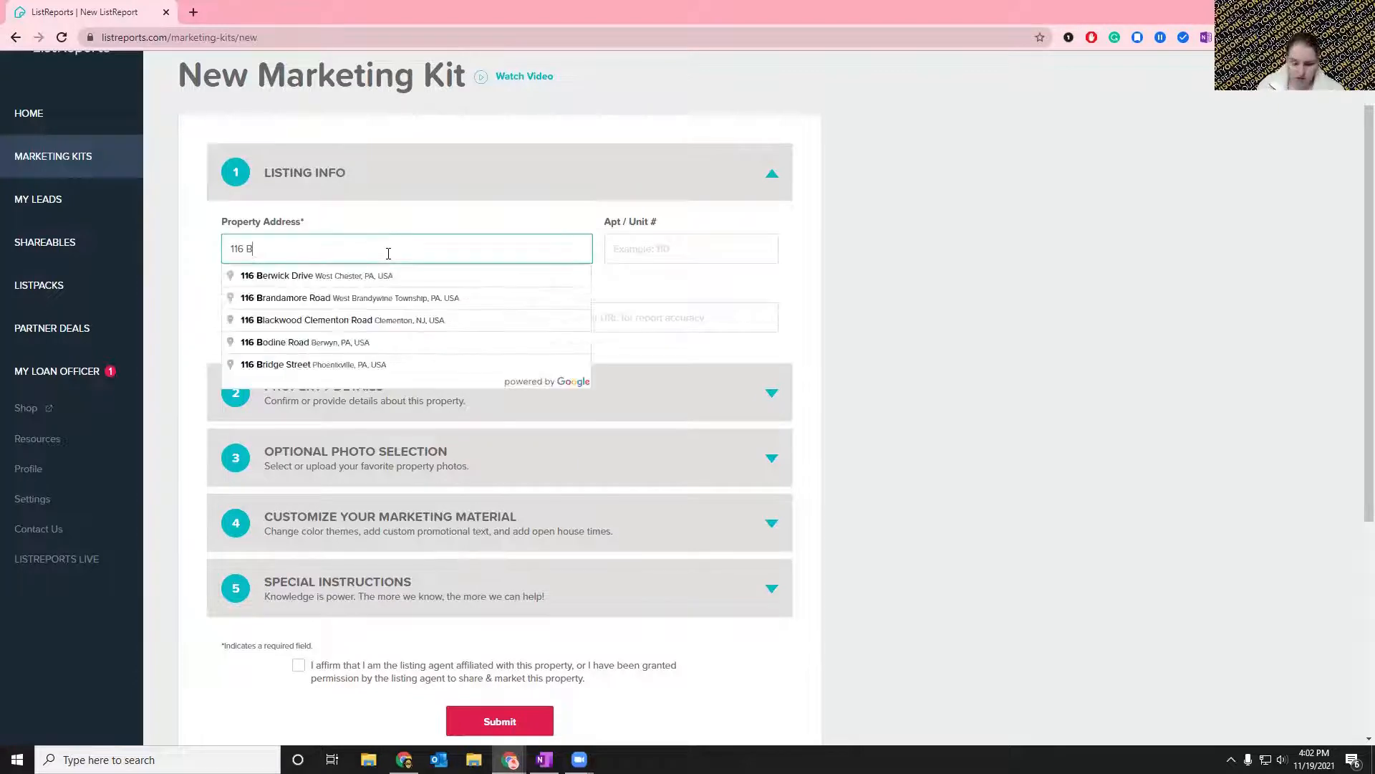
key(BackSpace)
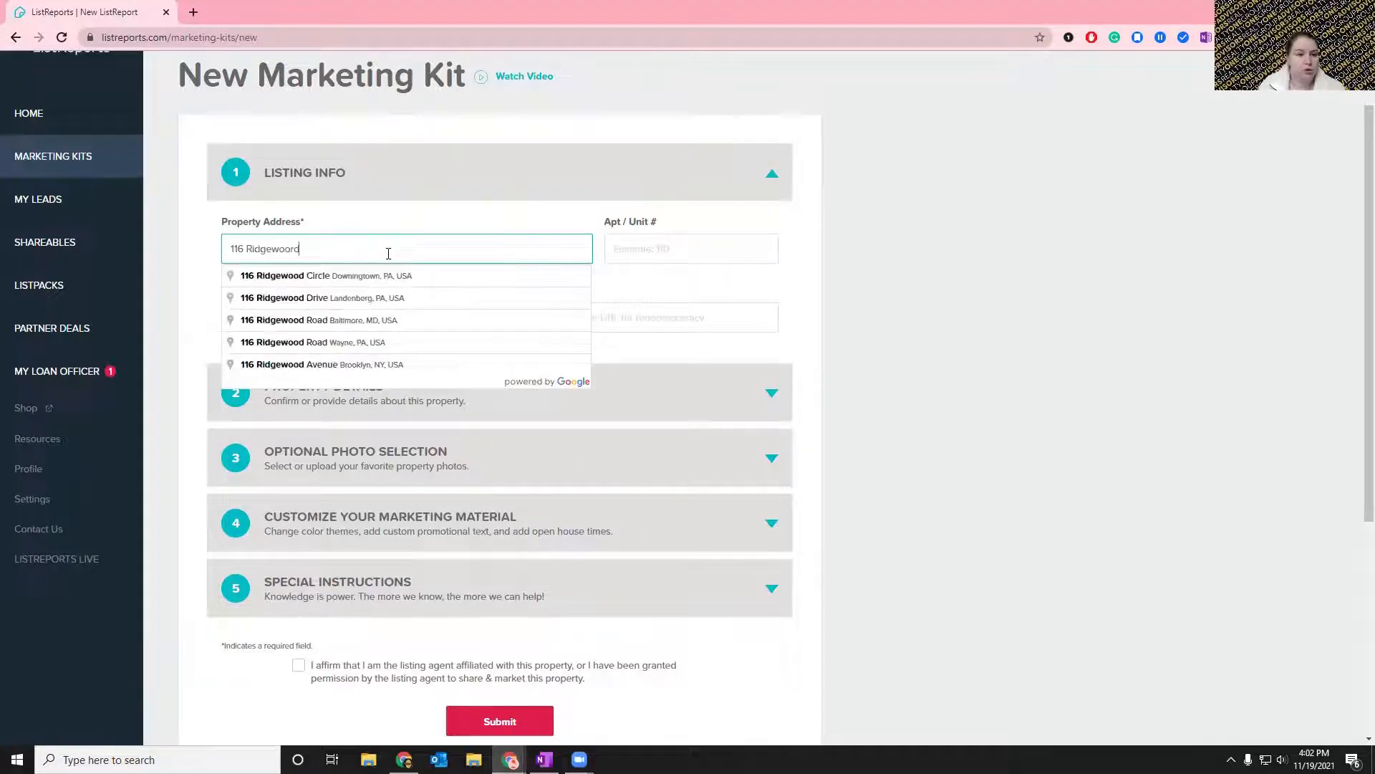
click(384, 278)
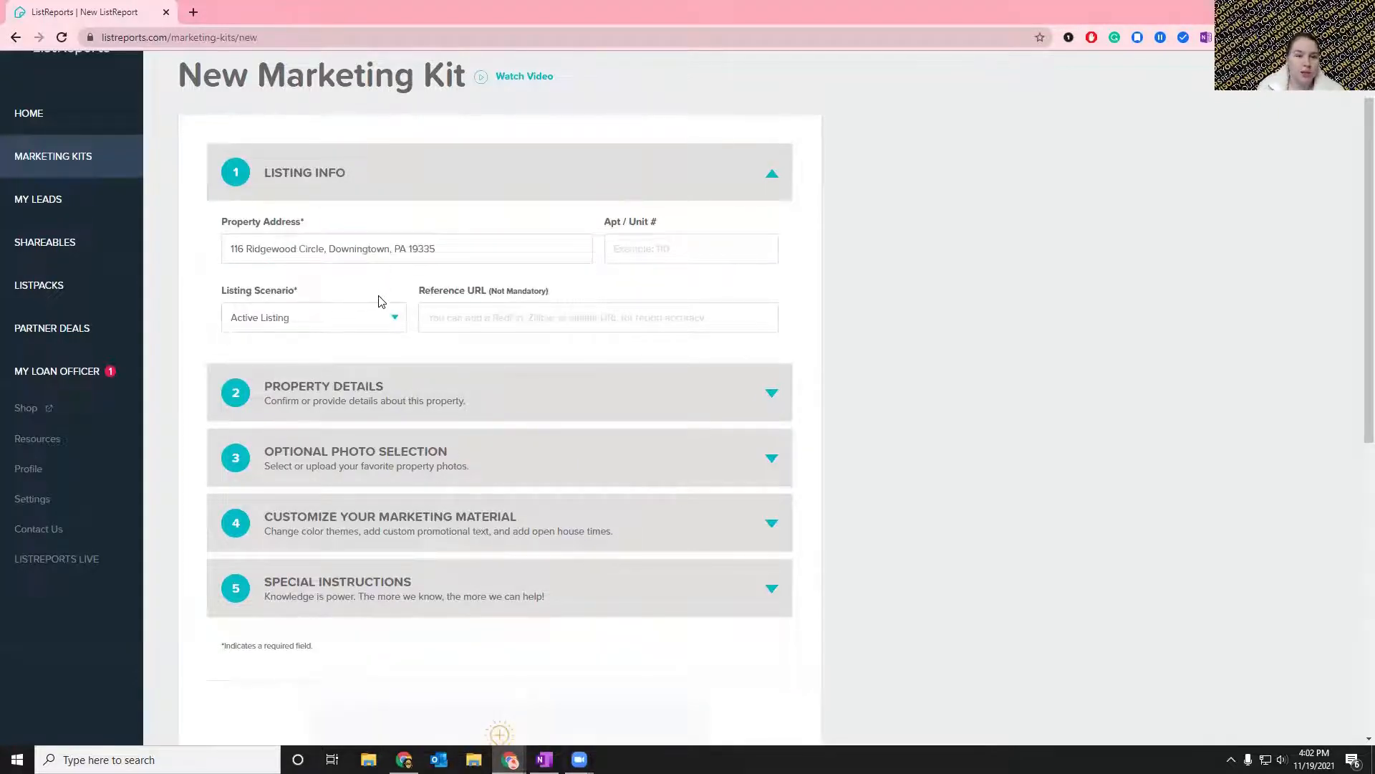
triple_click(510, 251)
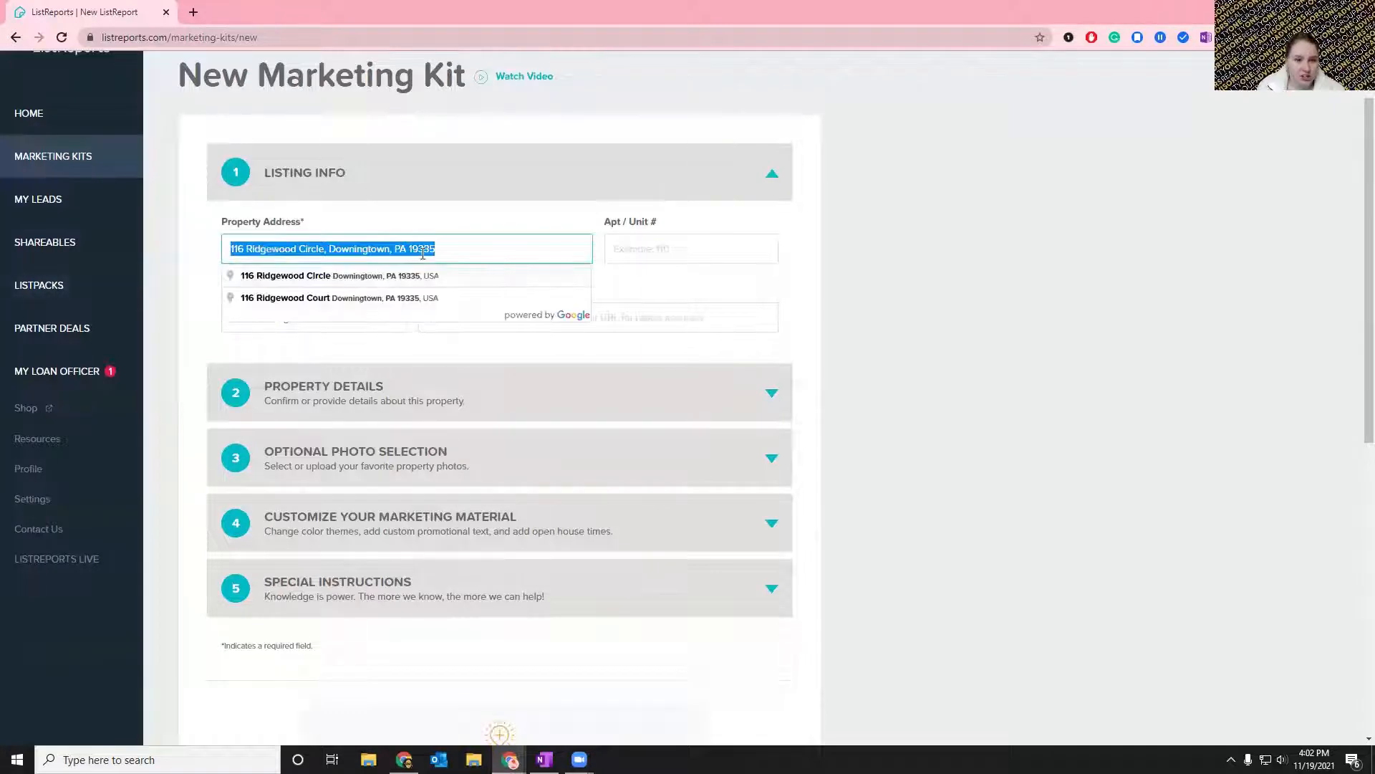
click(447, 222)
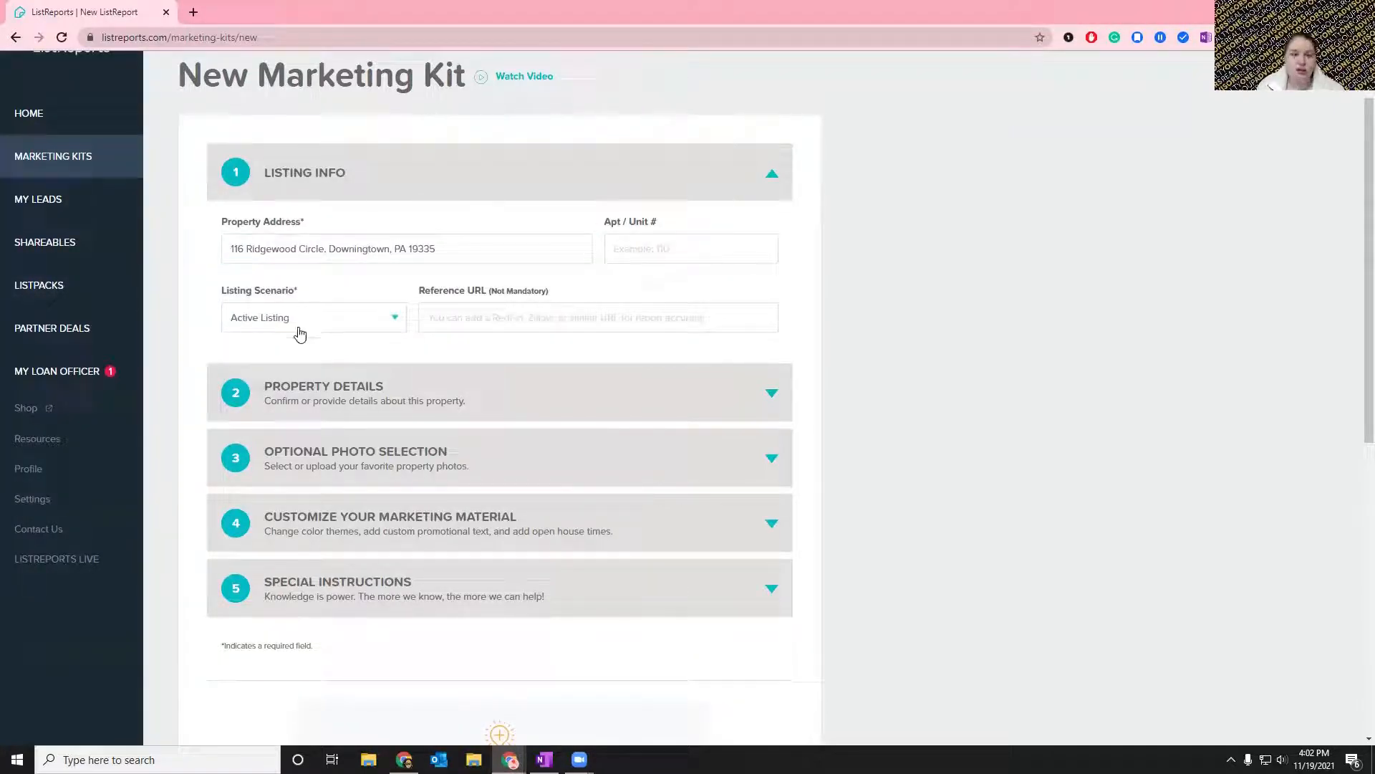
scroll(396, 320, down, 2)
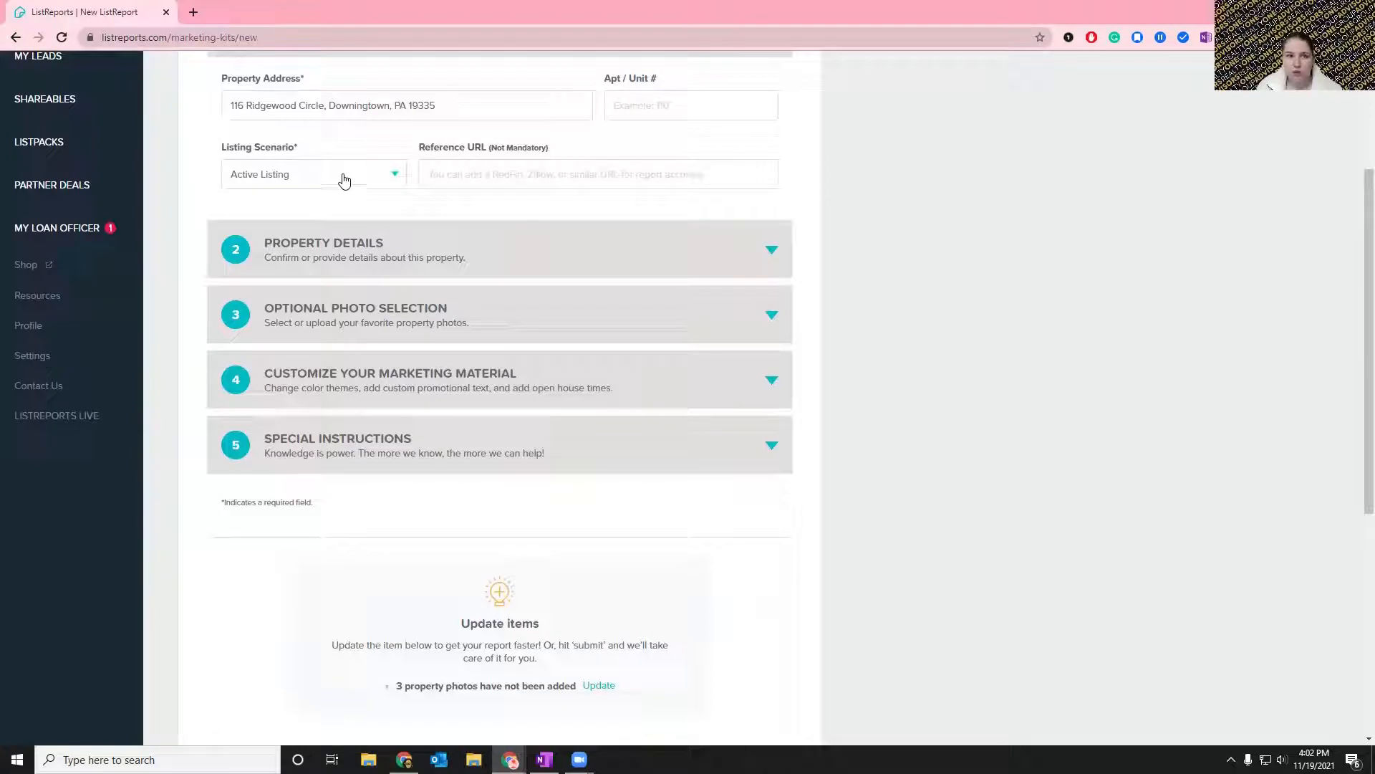
click(236, 107)
drag(448, 105, 255, 114)
click(198, 212)
click(780, 396)
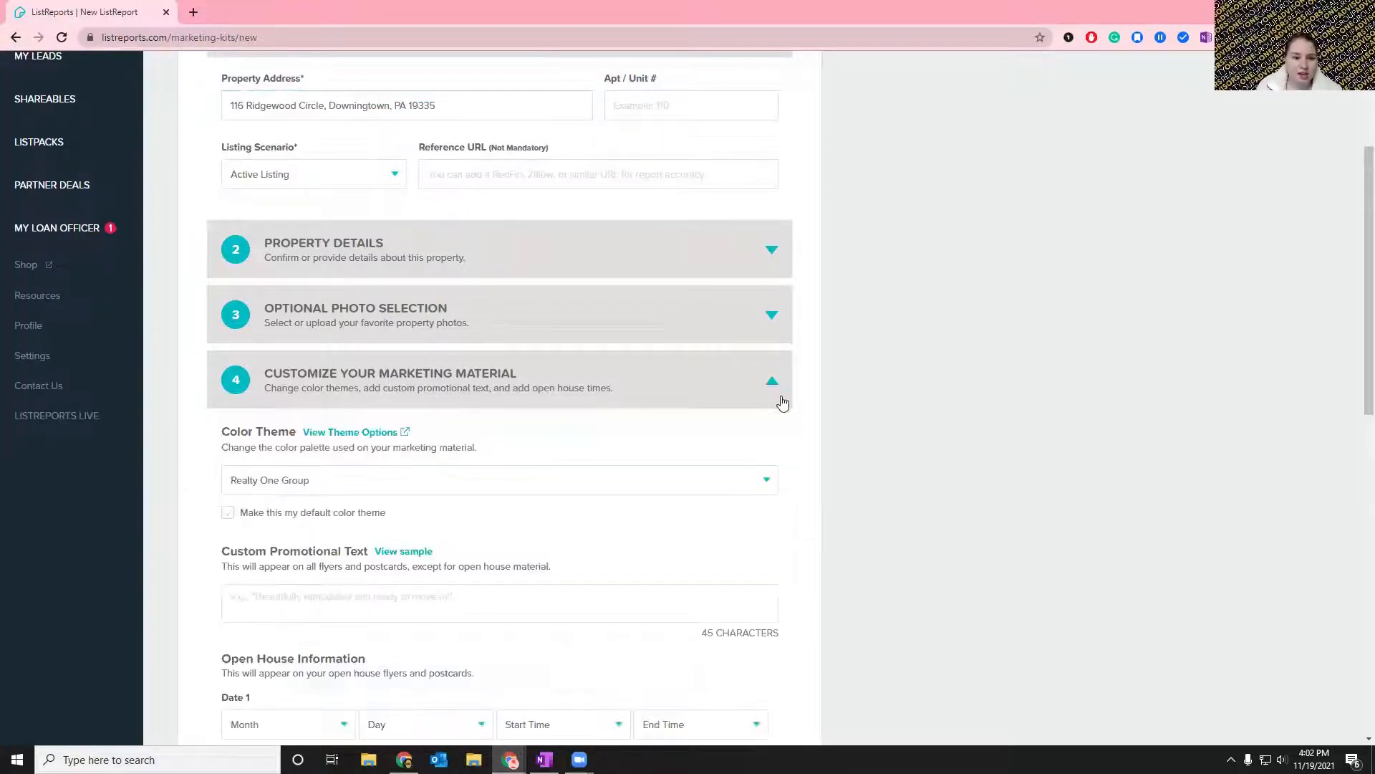
click(780, 392)
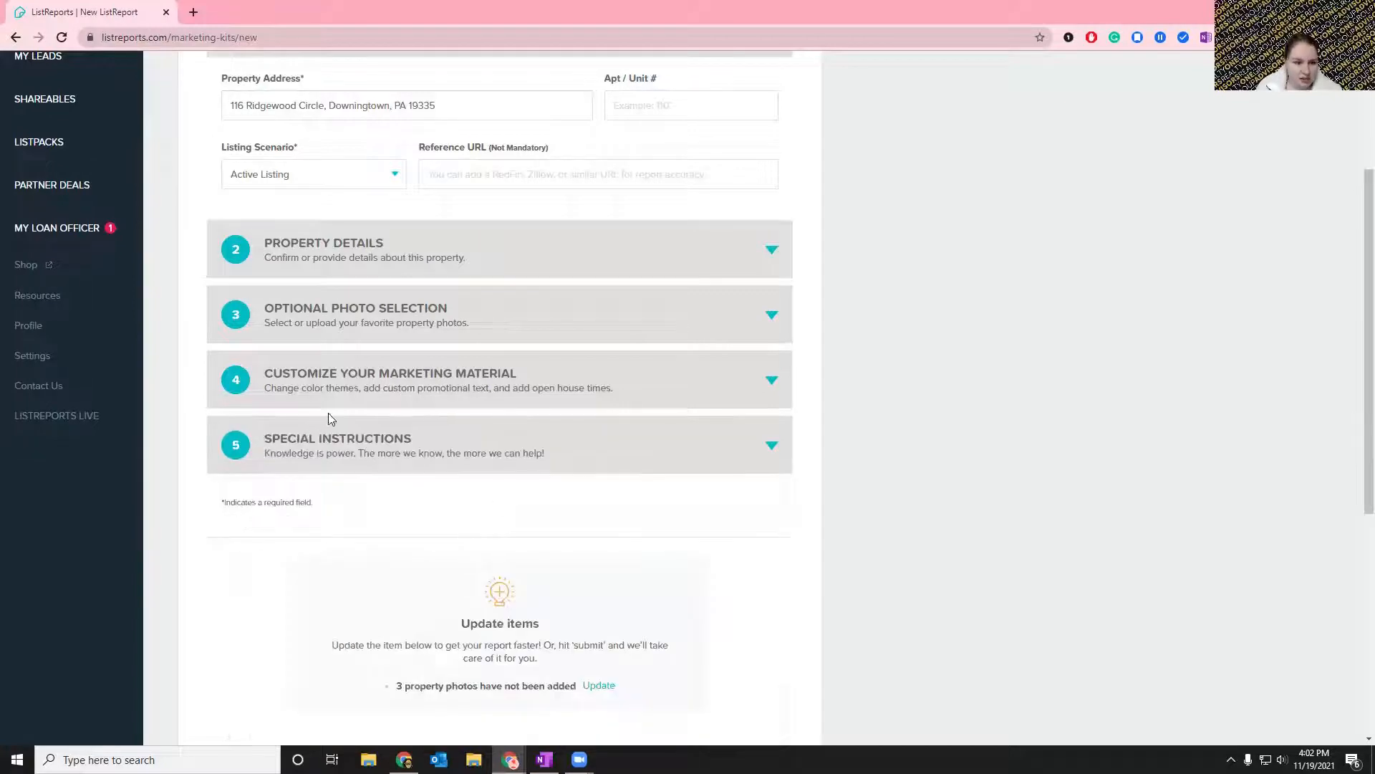
Set the kit's first open house date to November 21, from 12:00 PM to 3:00 PM.
click(341, 376)
scroll(534, 412, down, 3)
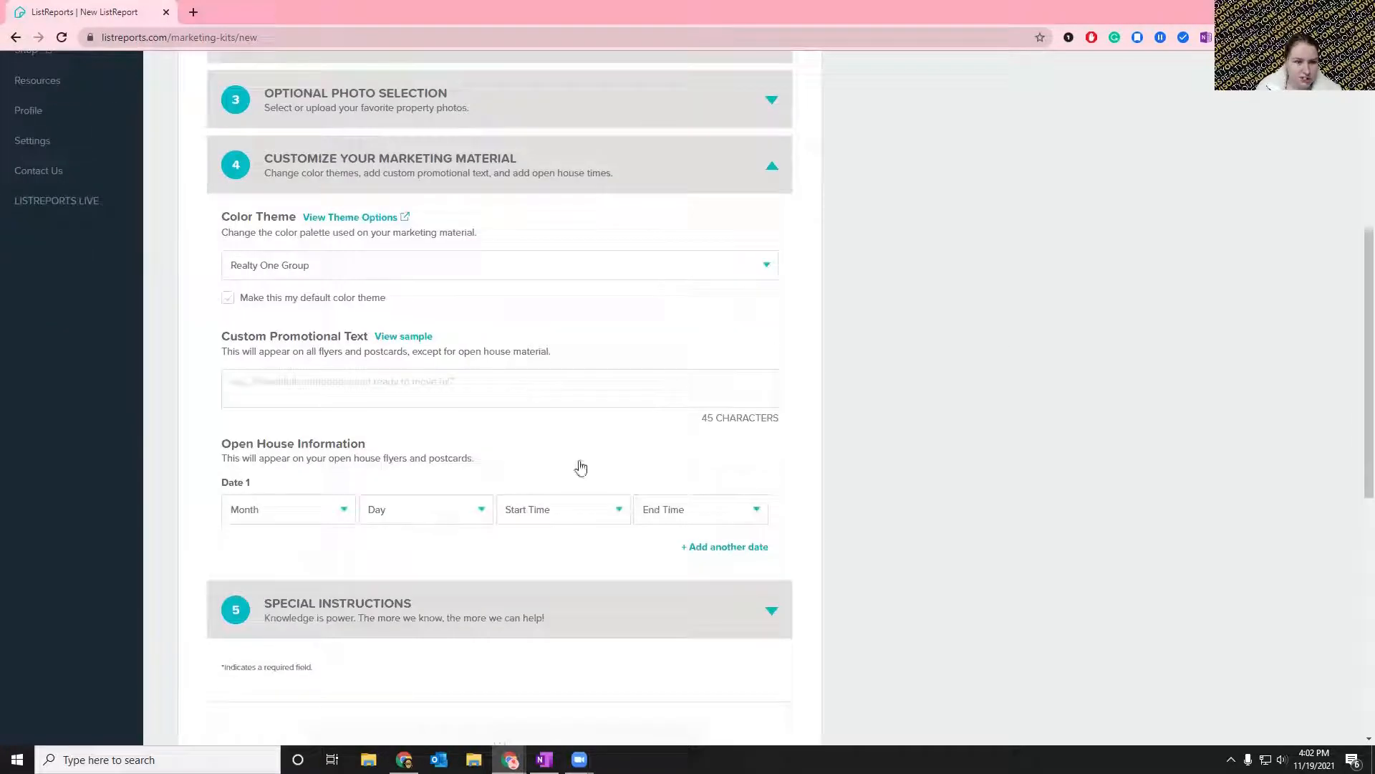
click(301, 519)
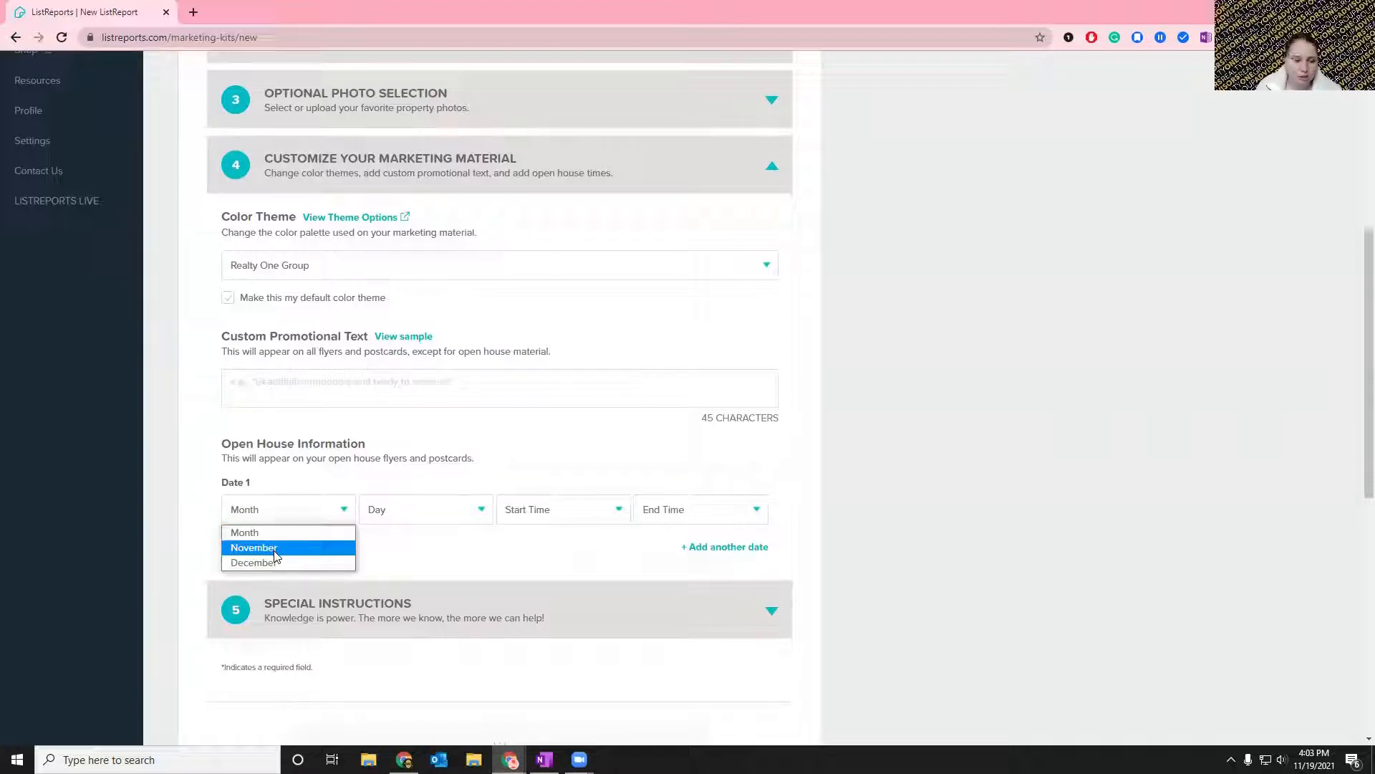
click(275, 549)
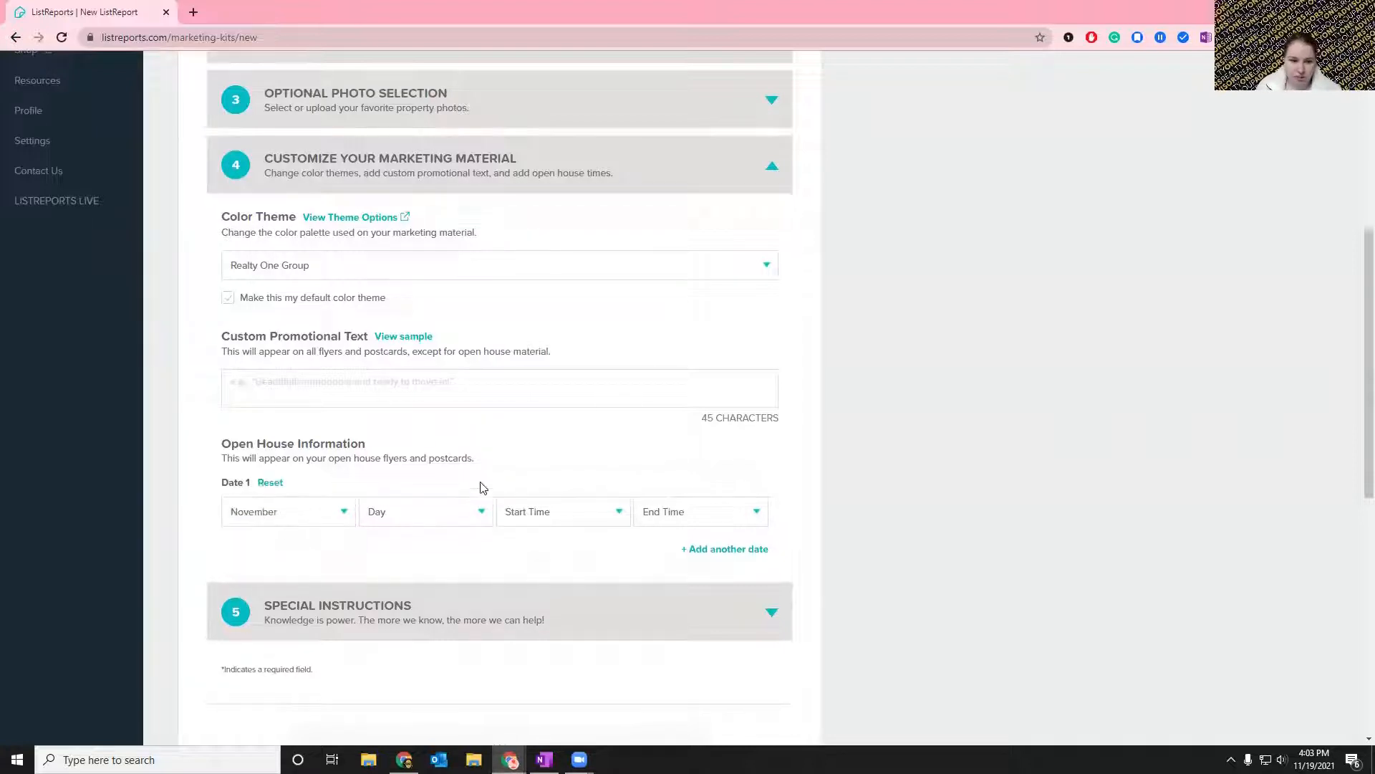
click(431, 512)
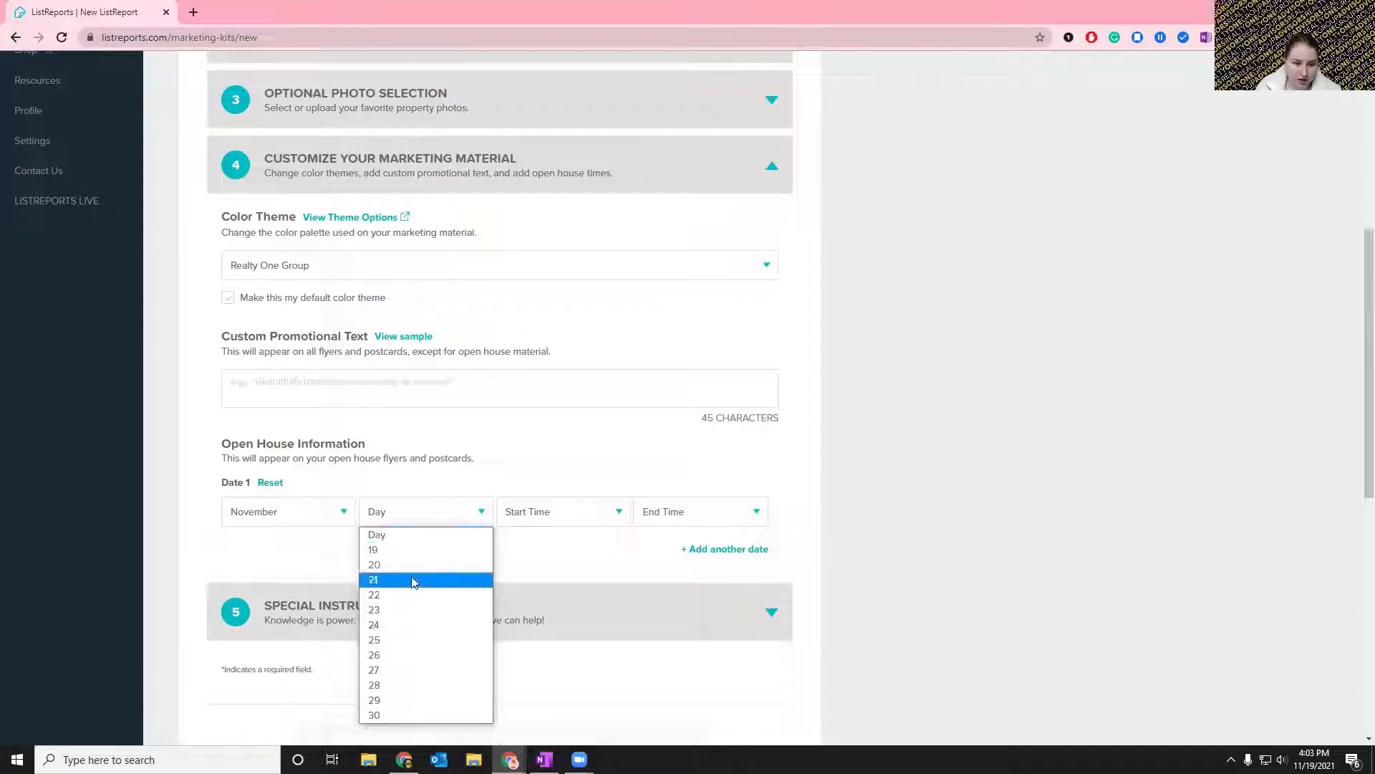
click(451, 579)
click(547, 518)
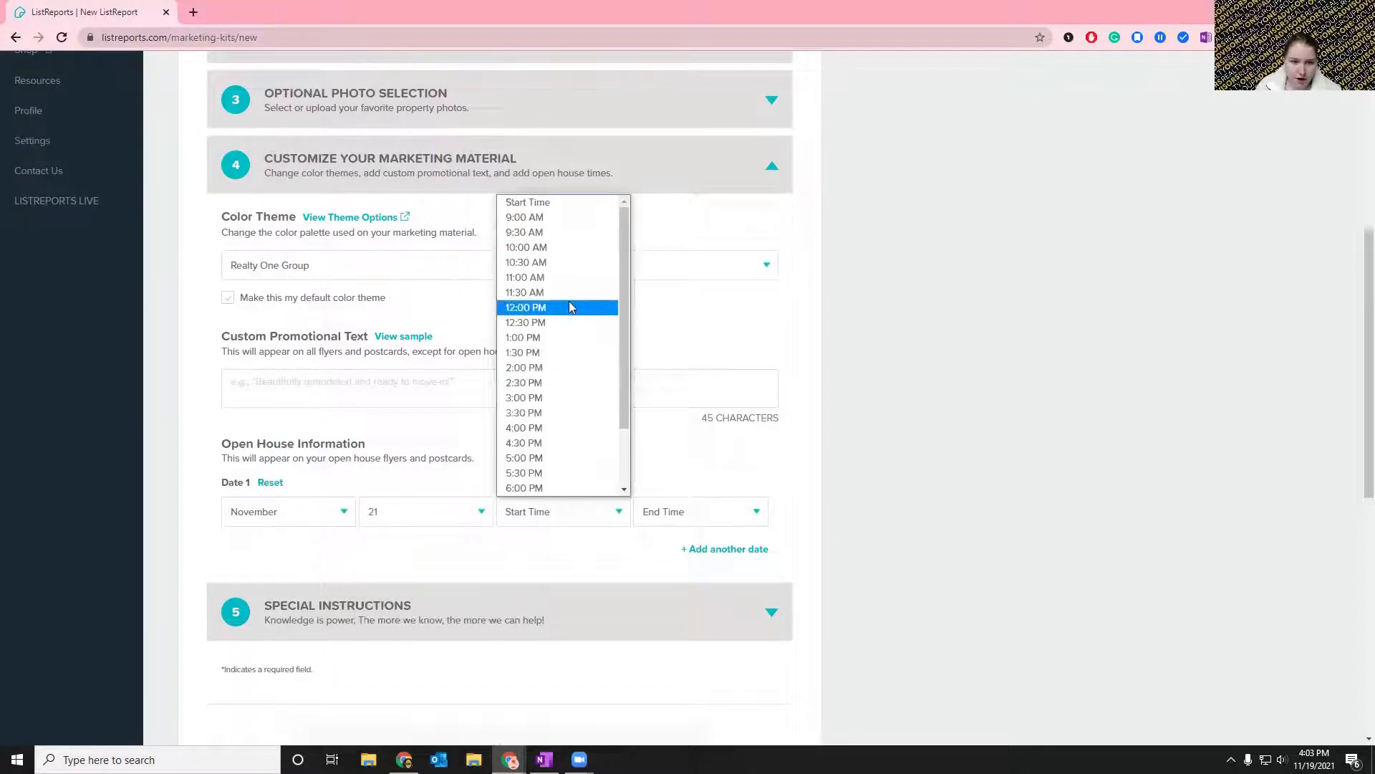
click(569, 307)
click(676, 522)
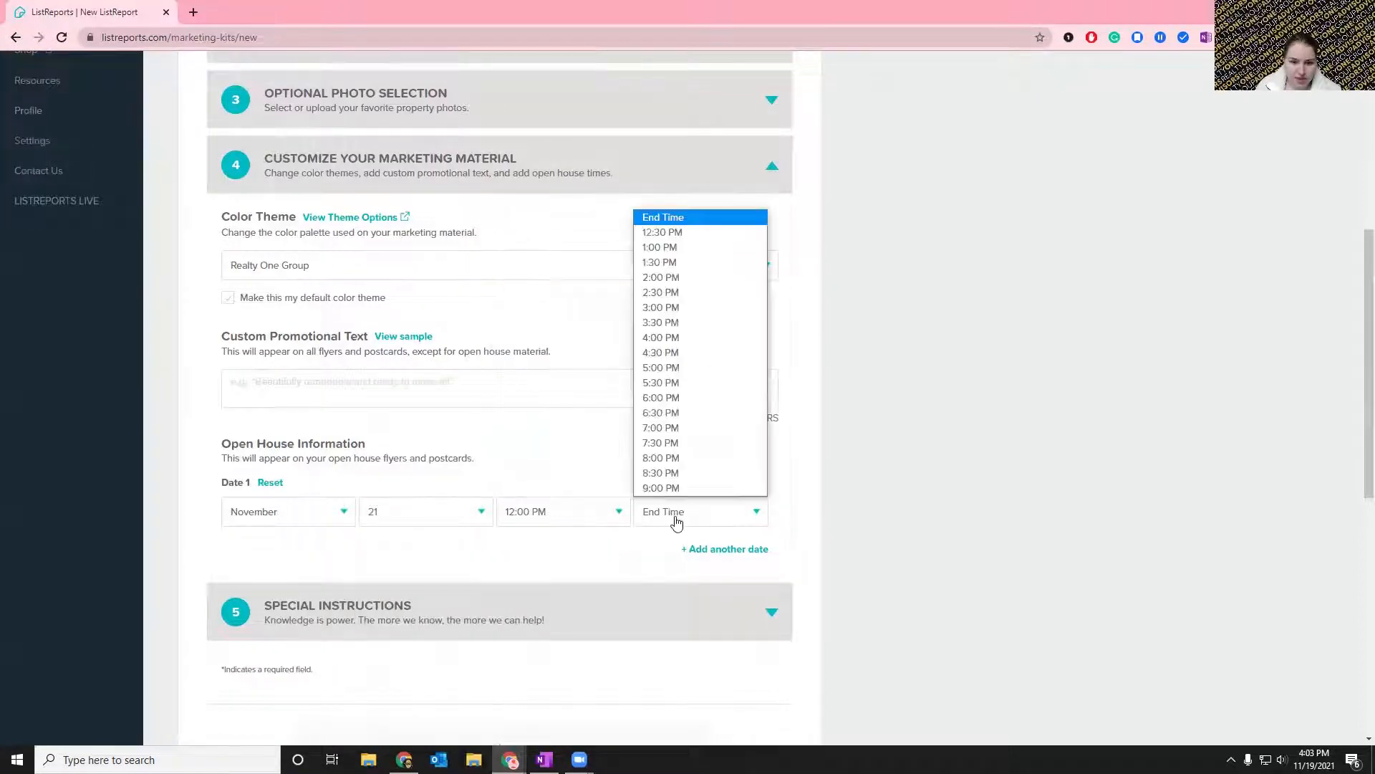
click(689, 308)
Expand the Special Instructions, Optional Photo Selection and Property Details sections of the new kit form to see their fields.
scroll(471, 548, down, 1)
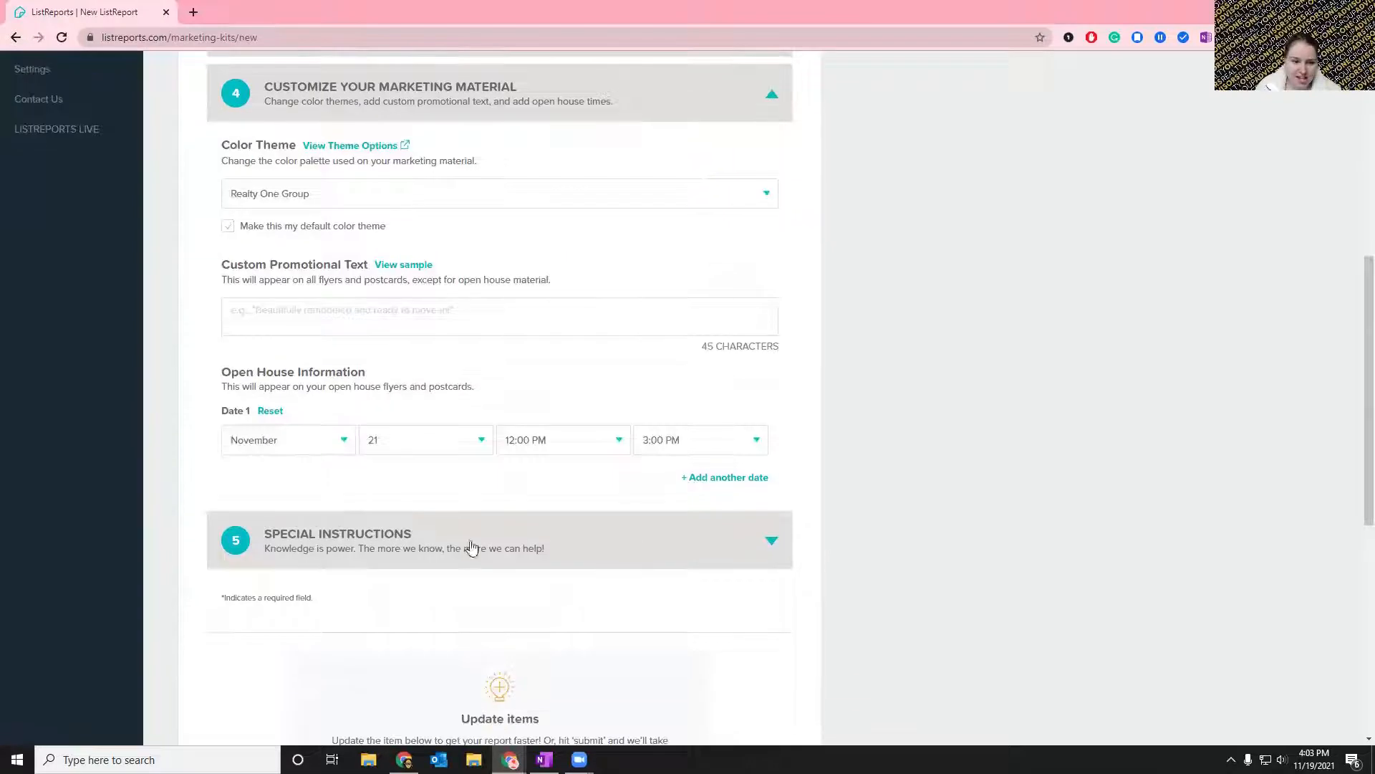
click(531, 563)
click(533, 667)
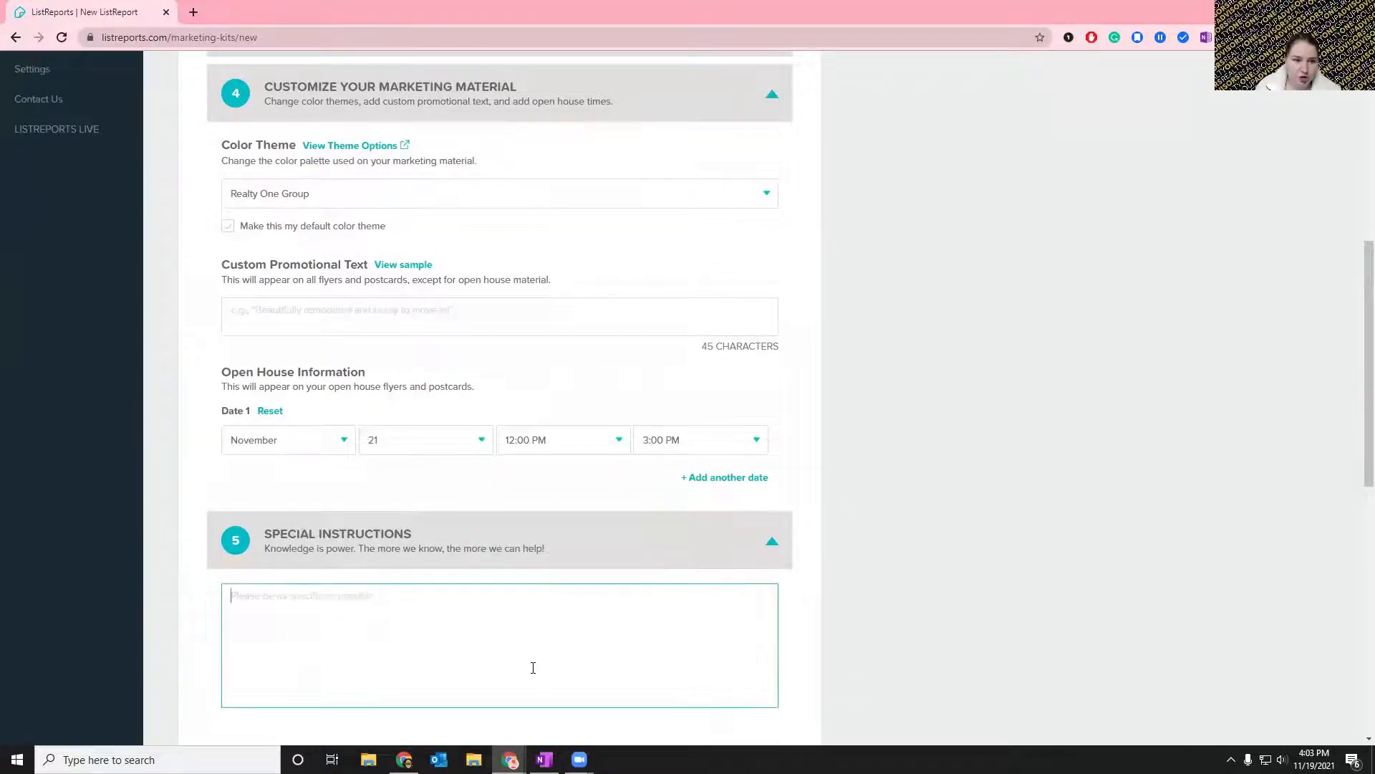
scroll(289, 415, up, 2)
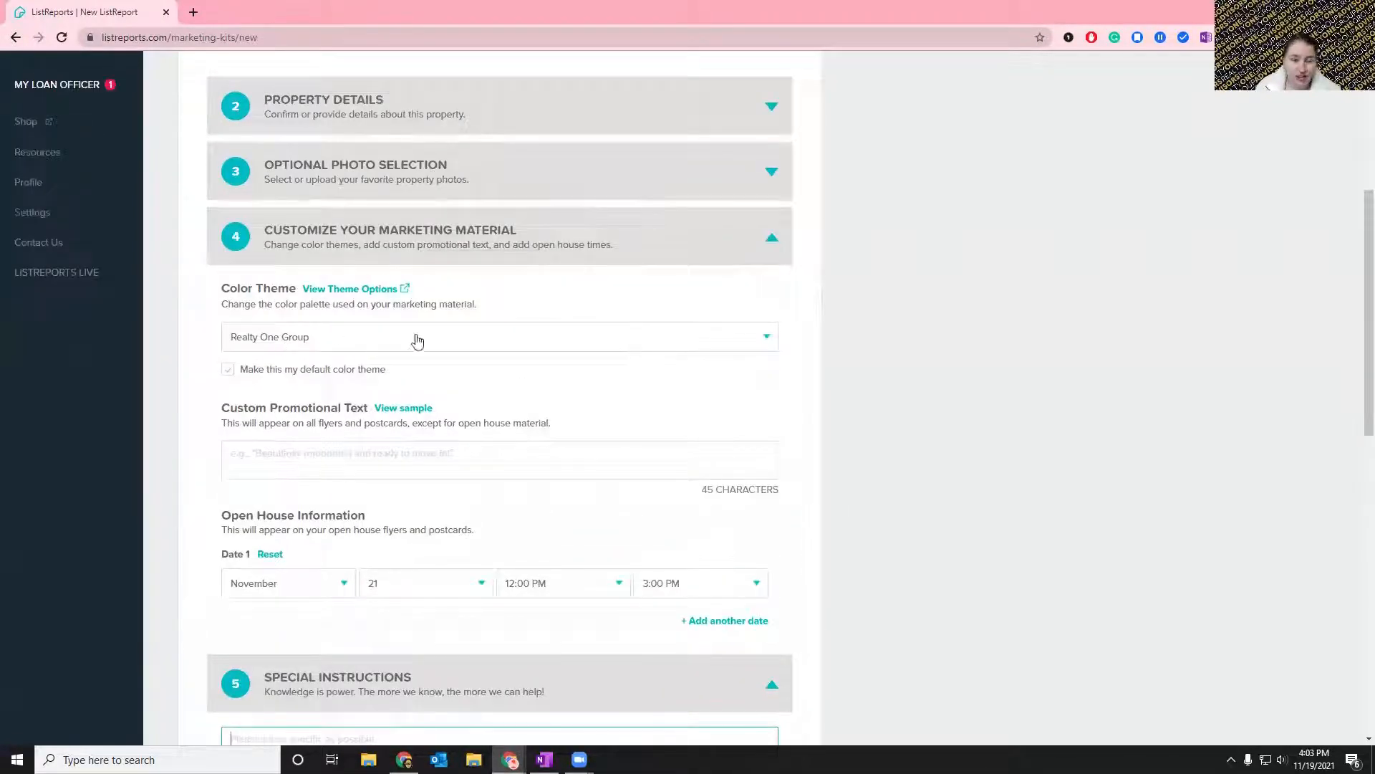
click(460, 158)
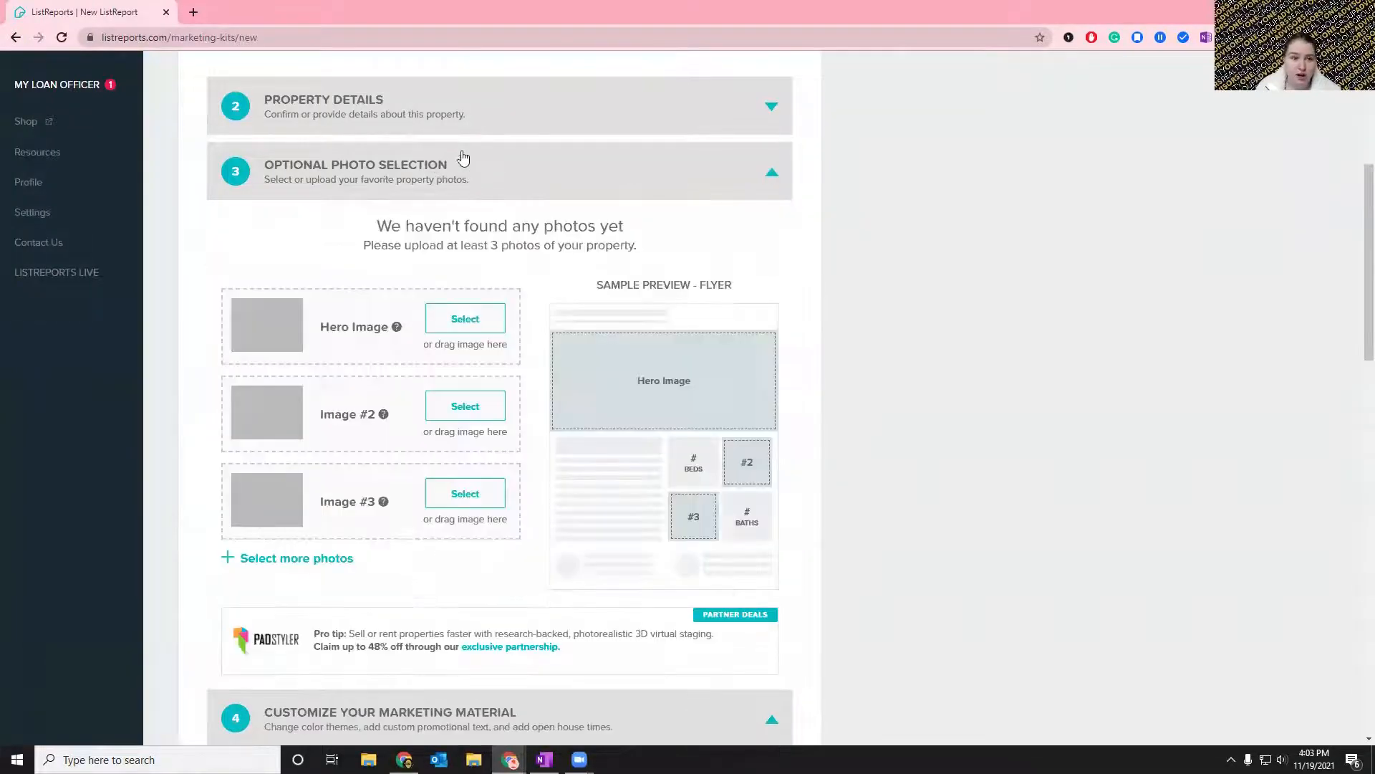
scroll(838, 317, up, 1)
click(391, 198)
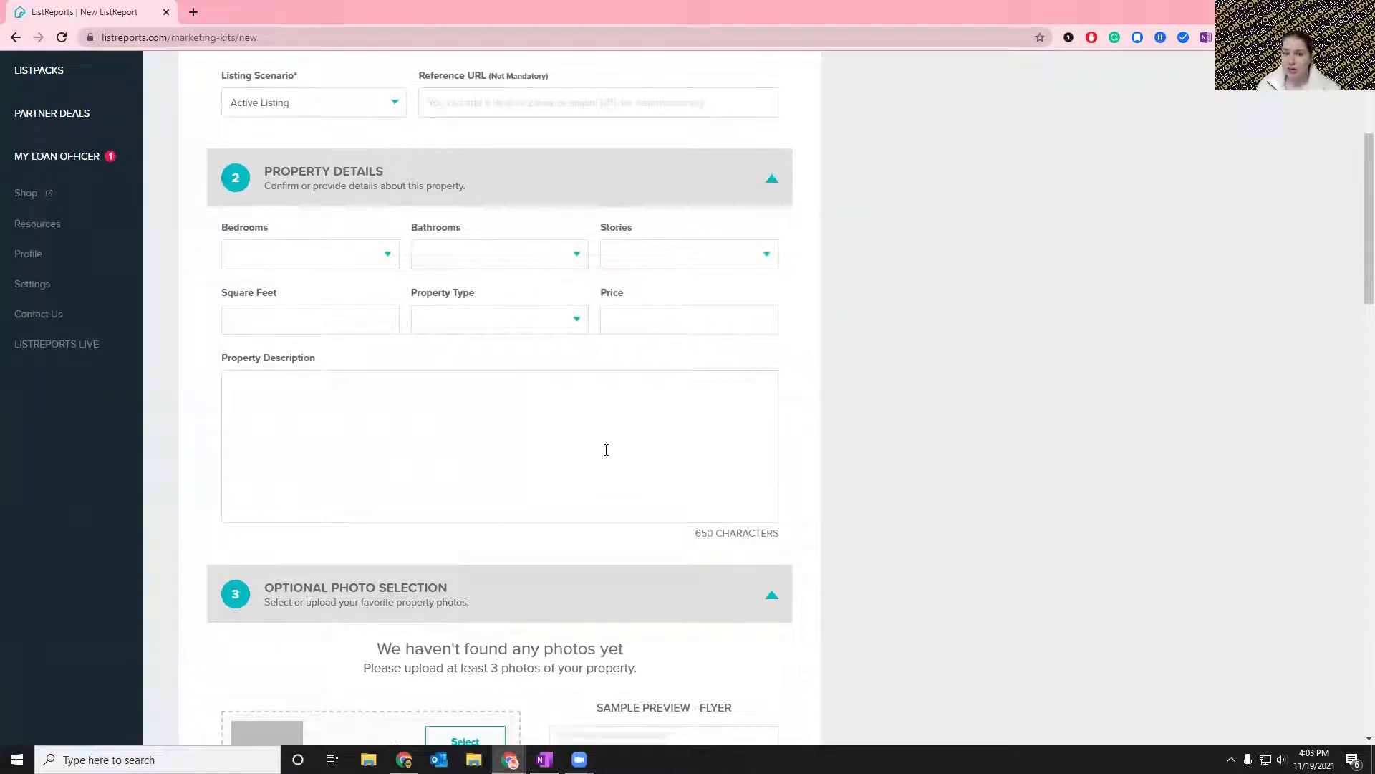
Review the property address and the Property Details fields of the new kit form, and collapse Property Details.
scroll(606, 448, up, 4)
triple_click(462, 316)
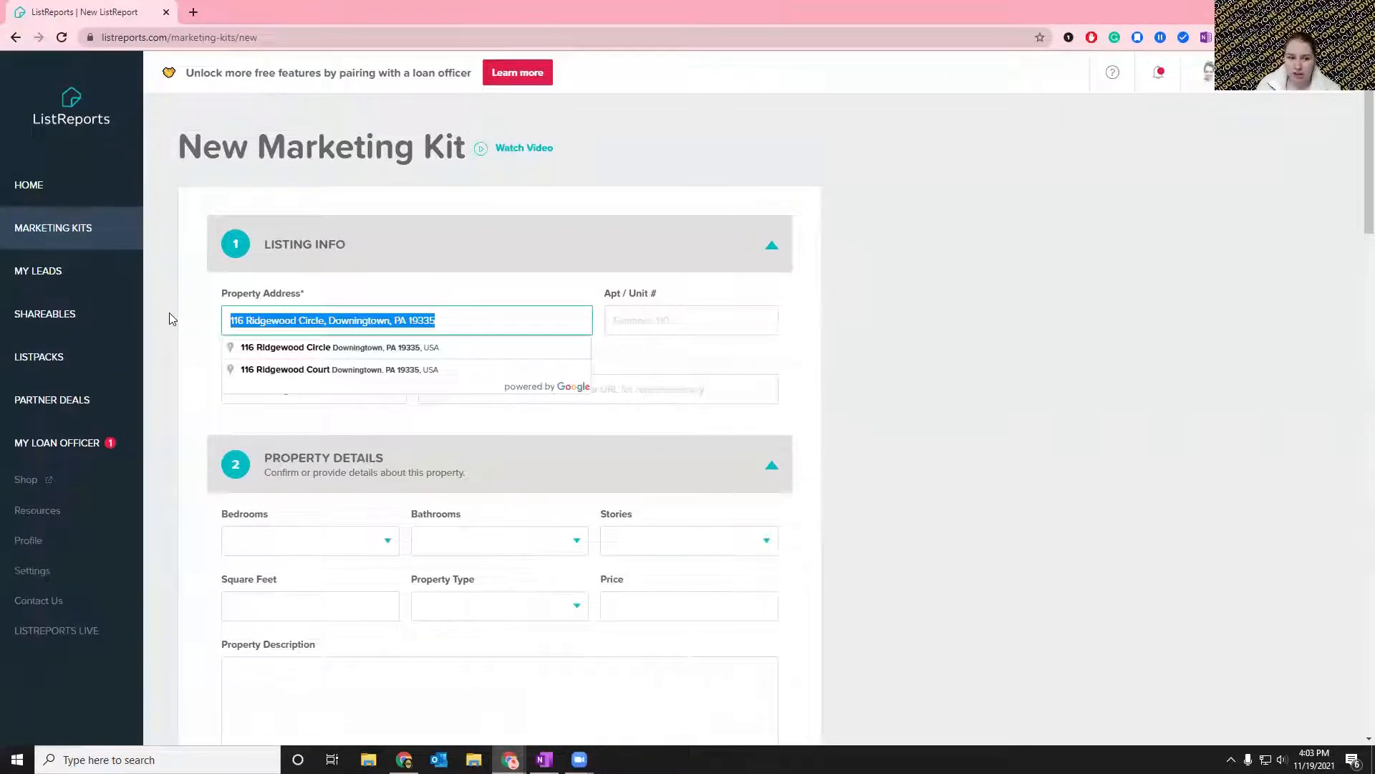
click(169, 317)
scroll(170, 315, down, 3)
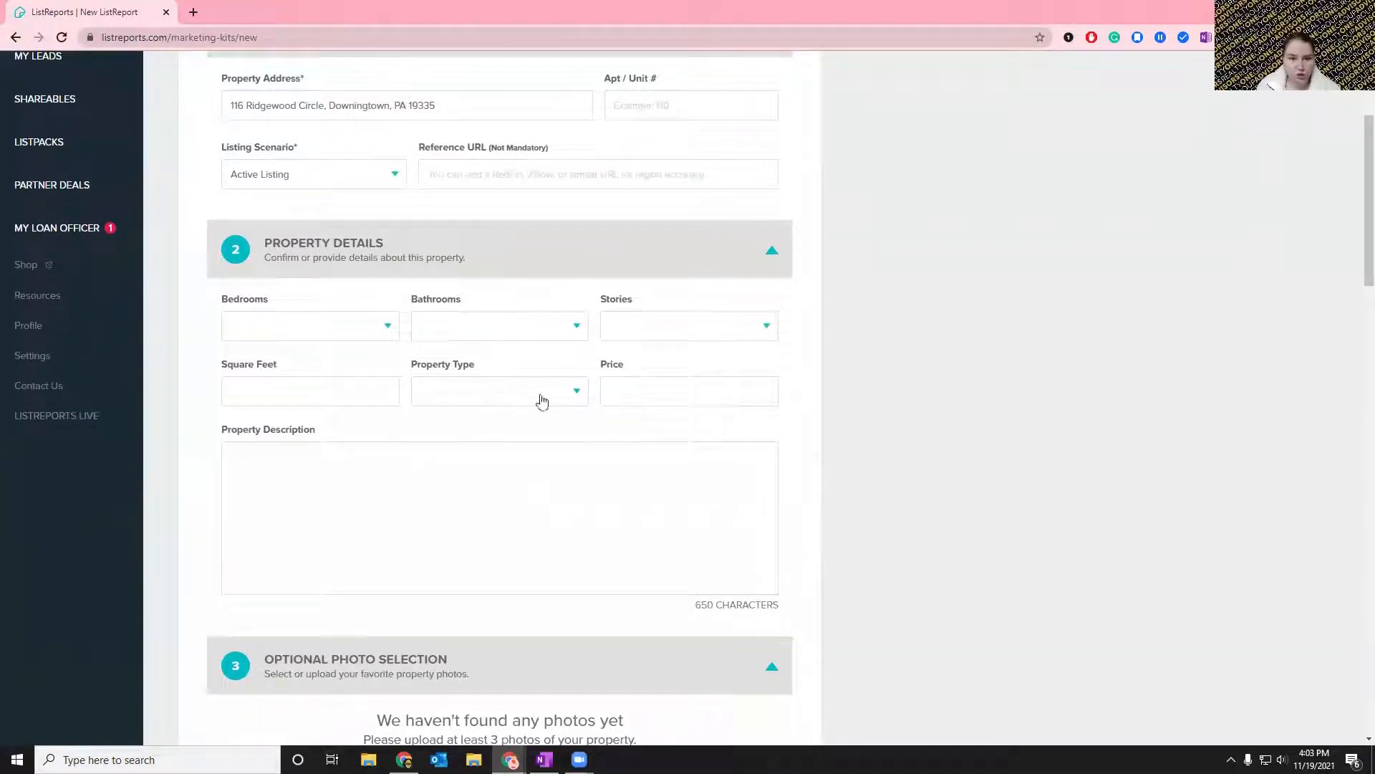
scroll(547, 424, up, 3)
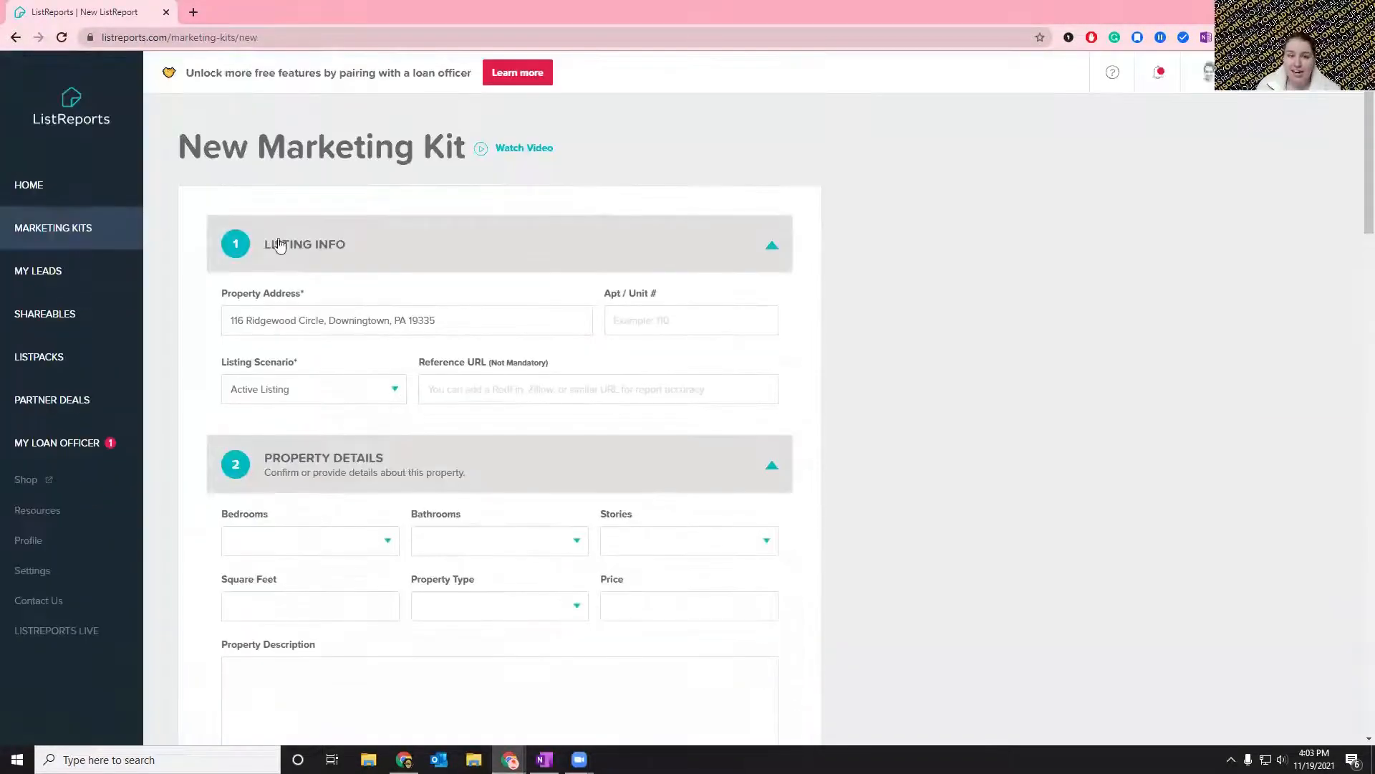
scroll(648, 480, down, 1)
scroll(648, 480, down, 5)
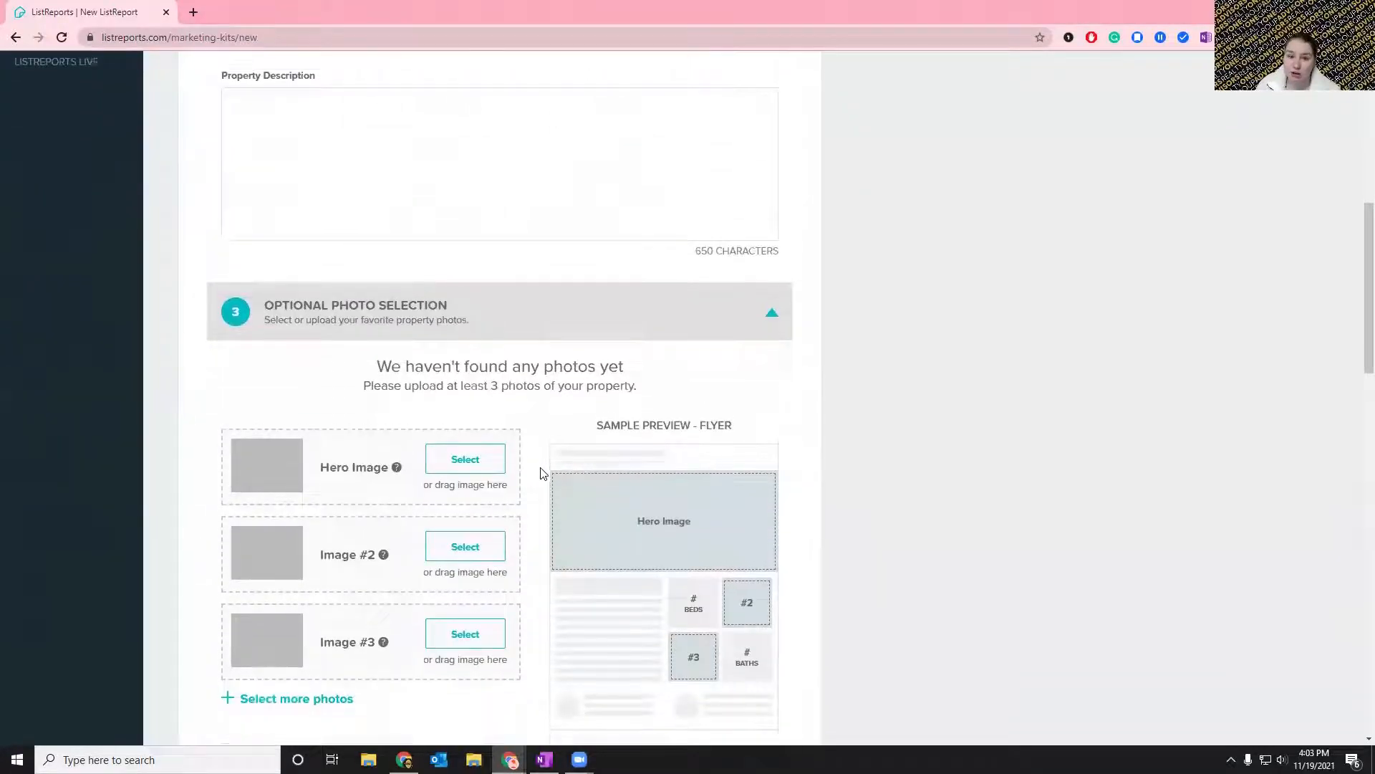
scroll(541, 474, up, 3)
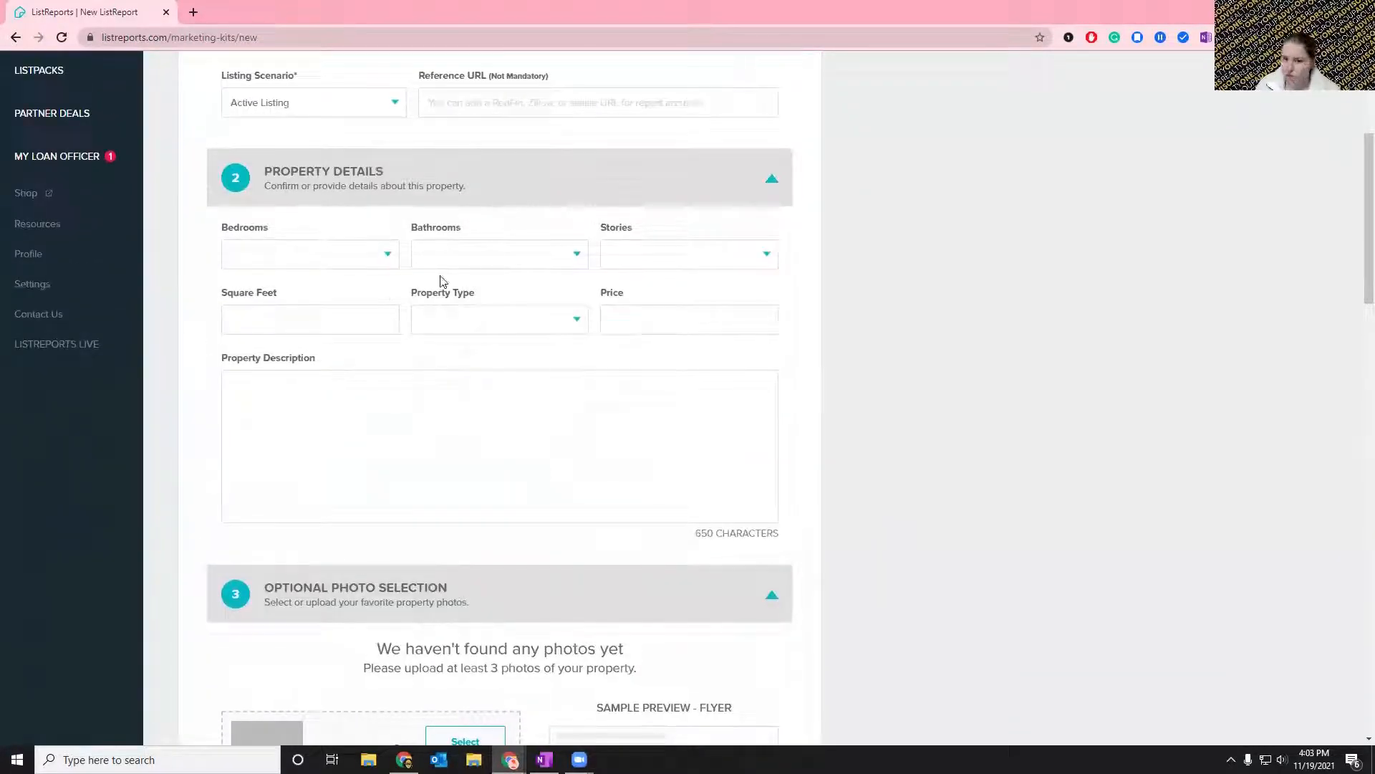
click(502, 183)
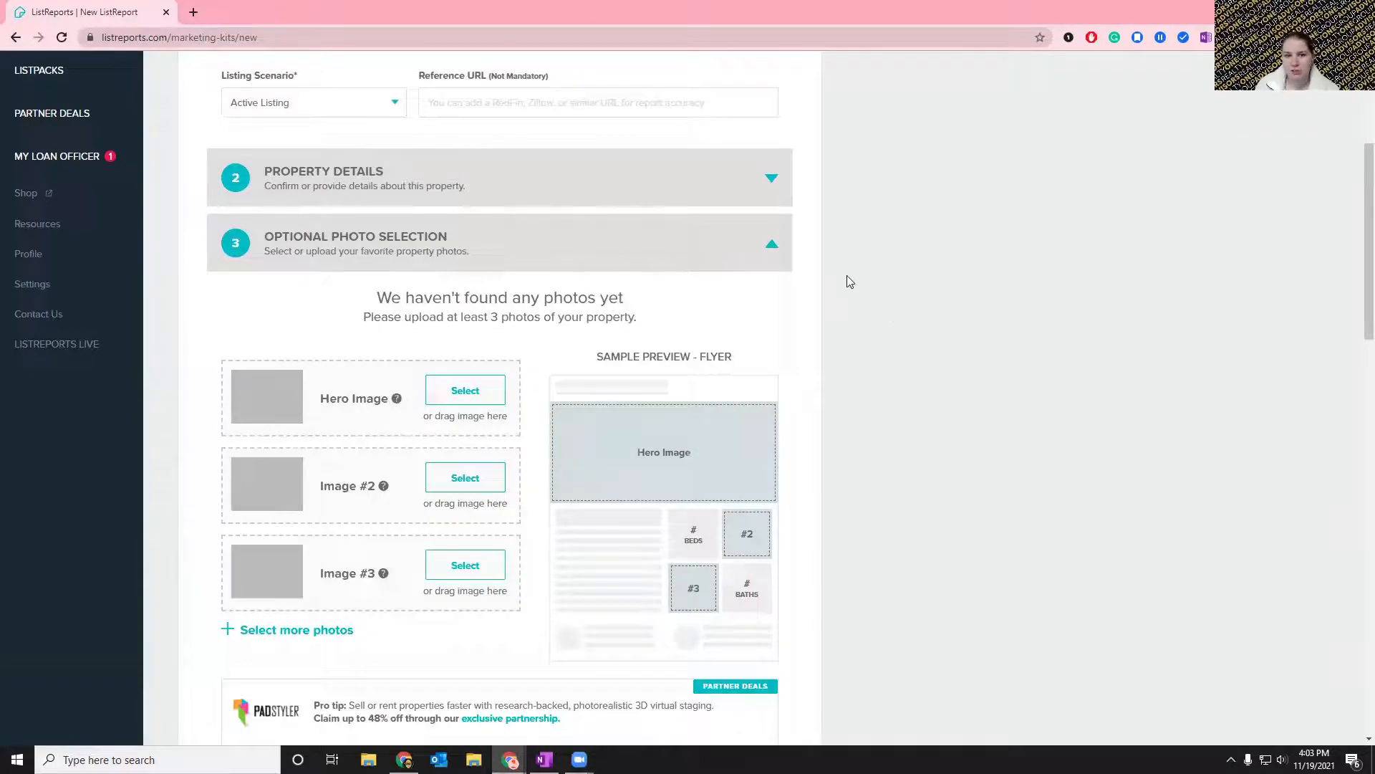
Look at the photo gallery for the Hero Image and close it without uploading a photo.
scroll(848, 284, down, 3)
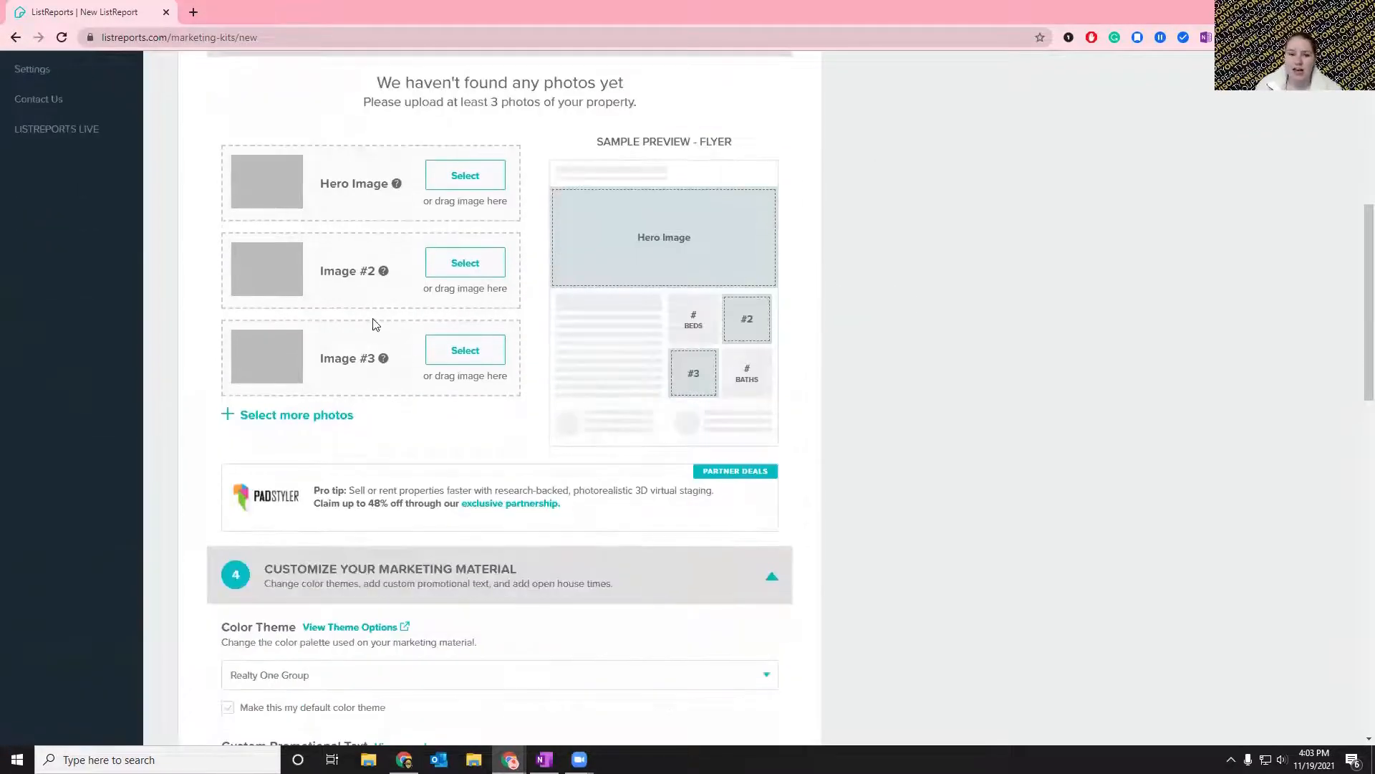
scroll(378, 330, up, 2)
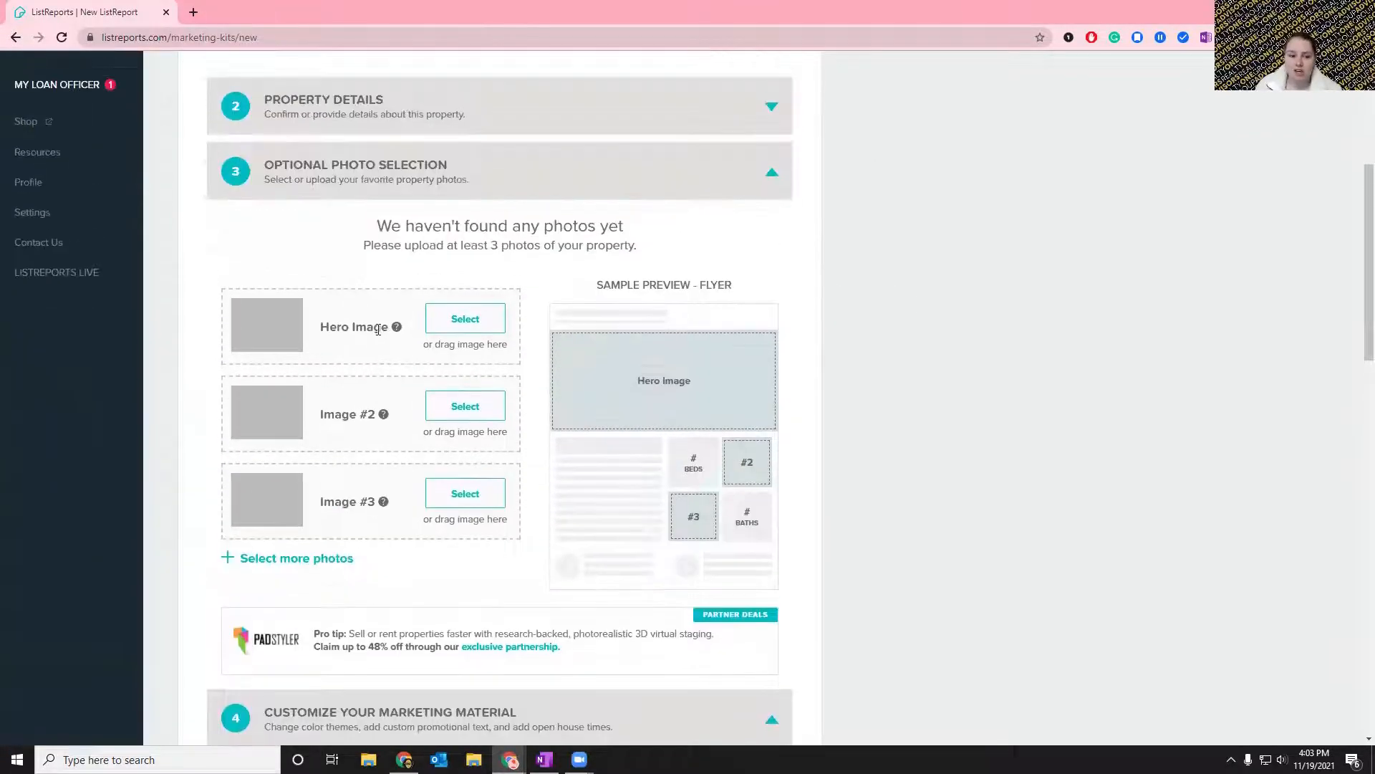
click(468, 324)
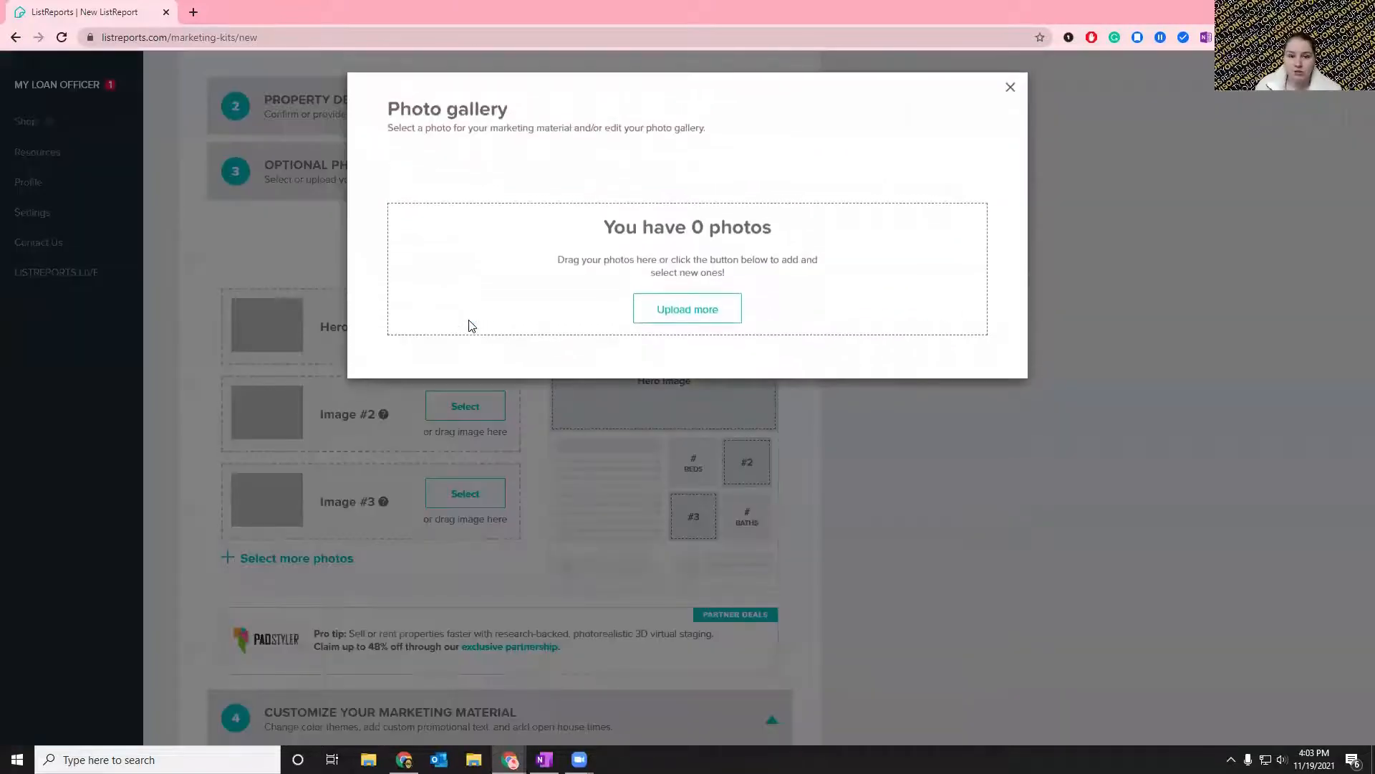
click(1011, 91)
Affirm being the listing agent or having the listing agent's permission to share and market the property.
scroll(851, 370, down, 14)
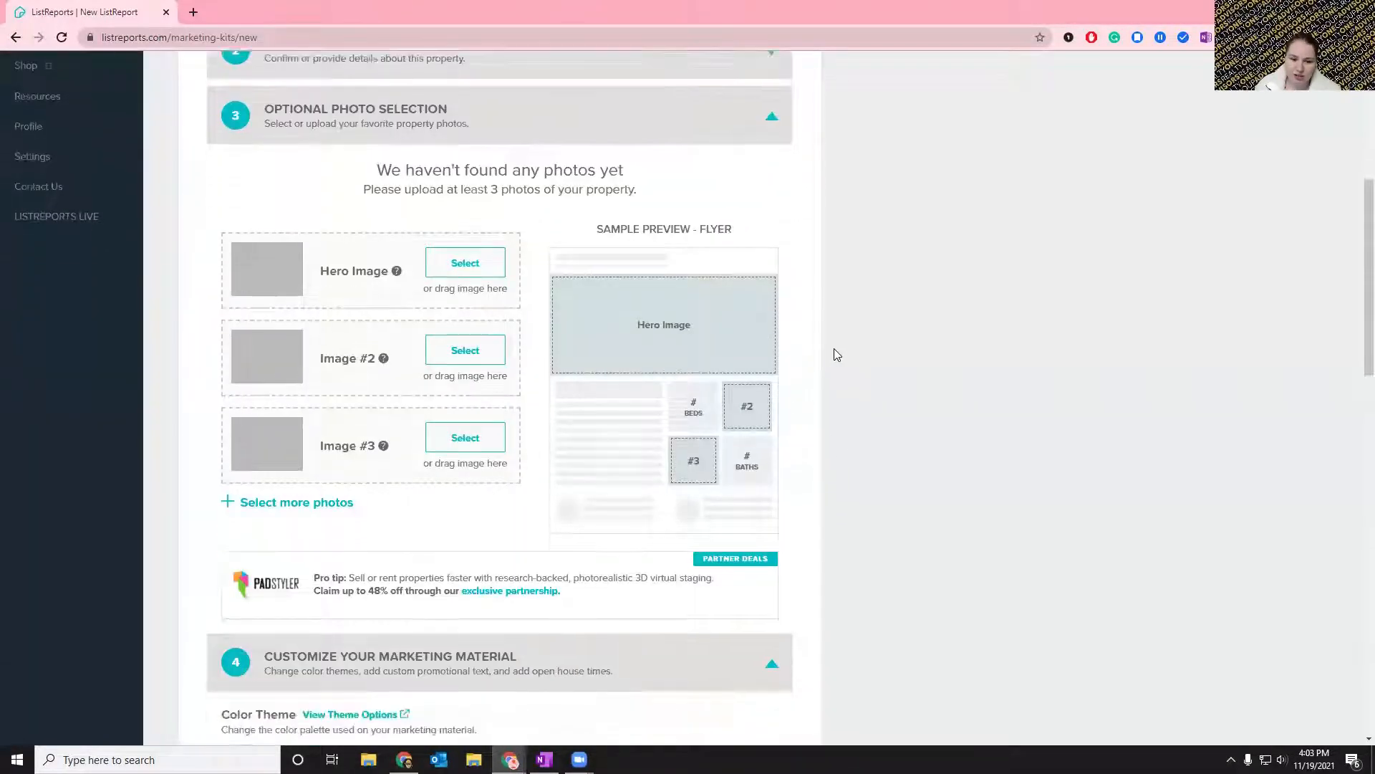
scroll(827, 353, down, 3)
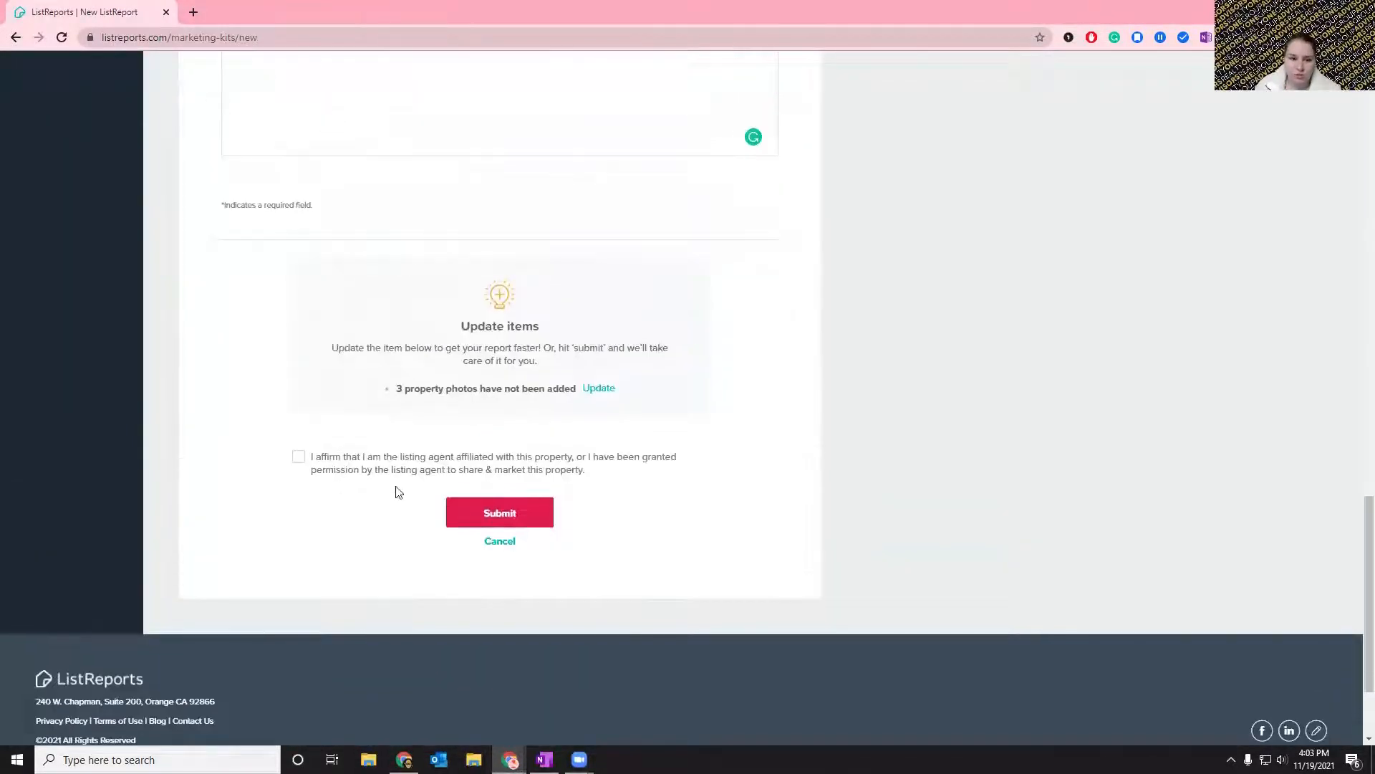
click(316, 467)
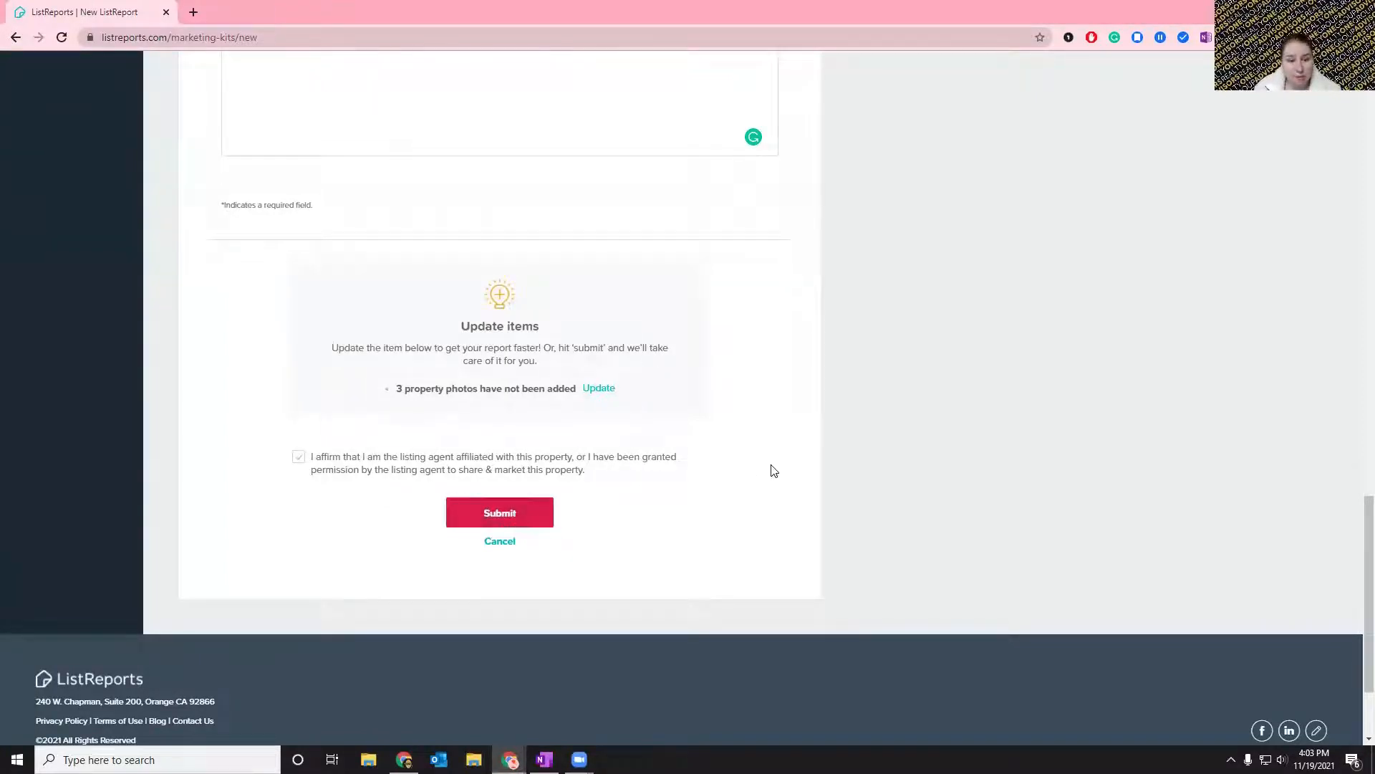
Leave the new kit form, open the existing marketing kit for the Downingtown listing, and dismiss the intro video.
scroll(772, 470, up, 15)
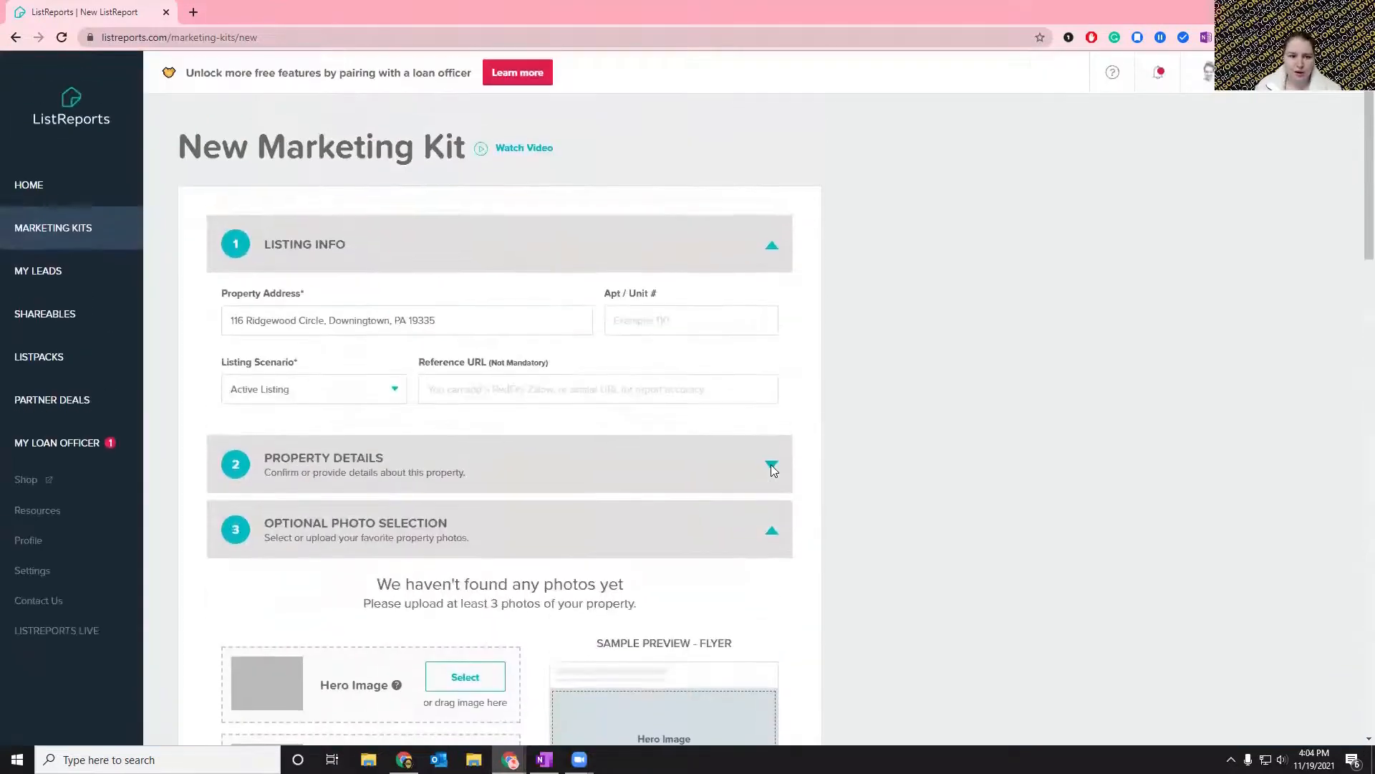
click(60, 230)
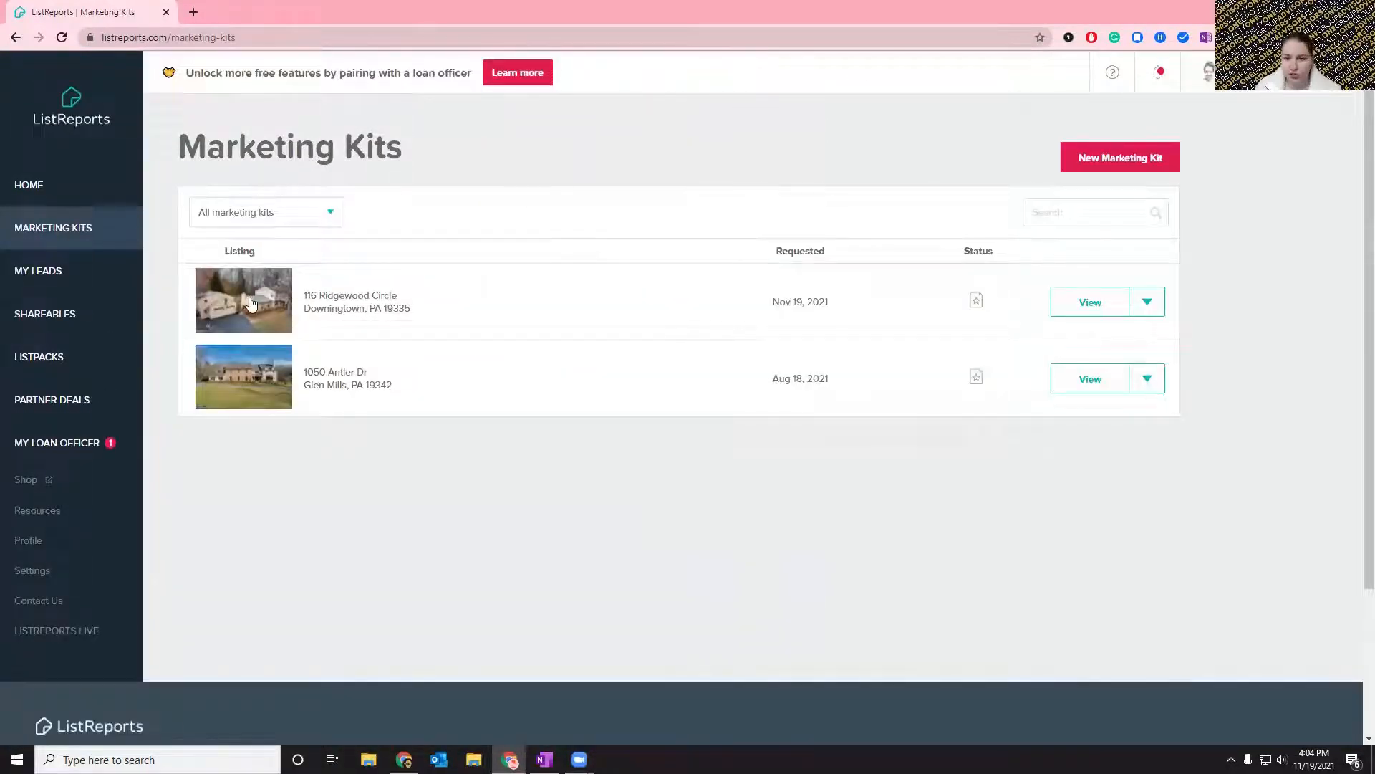
click(866, 307)
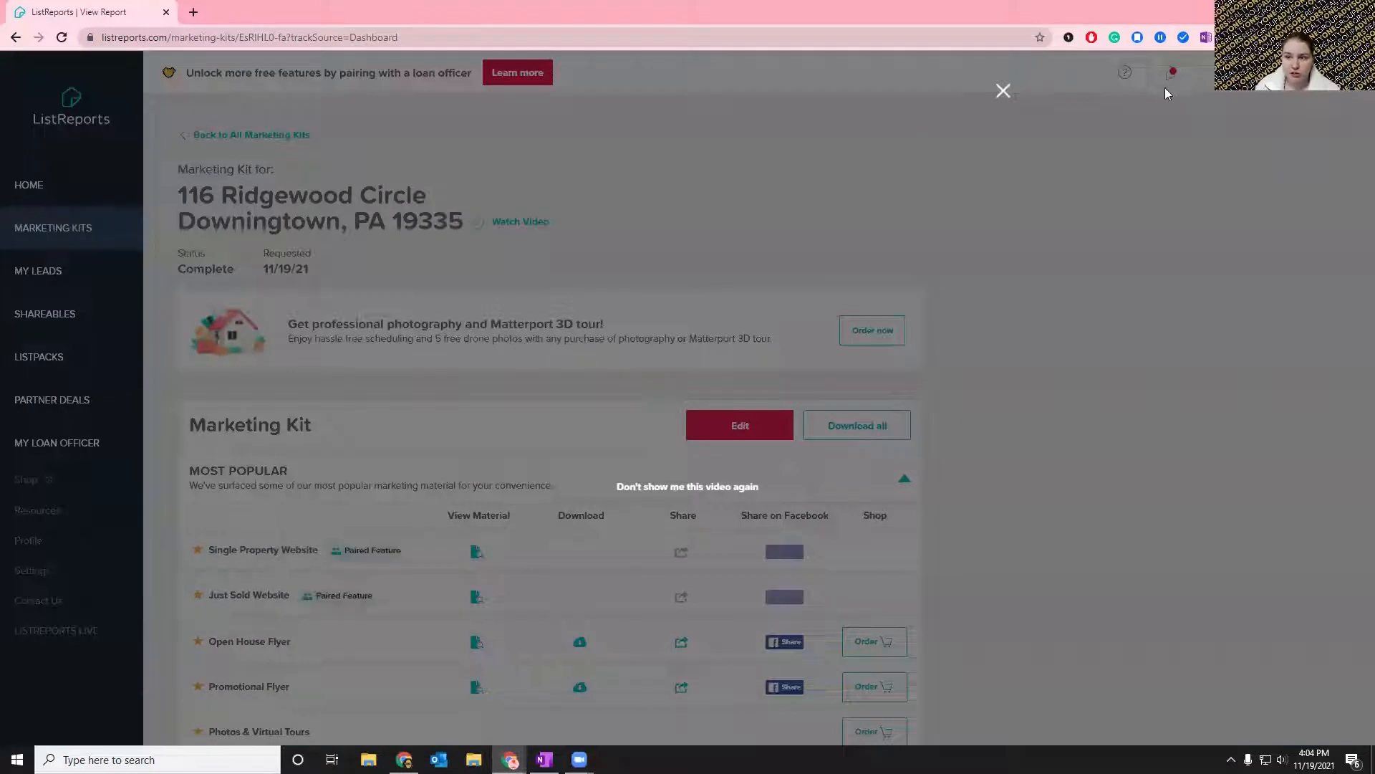
click(1003, 90)
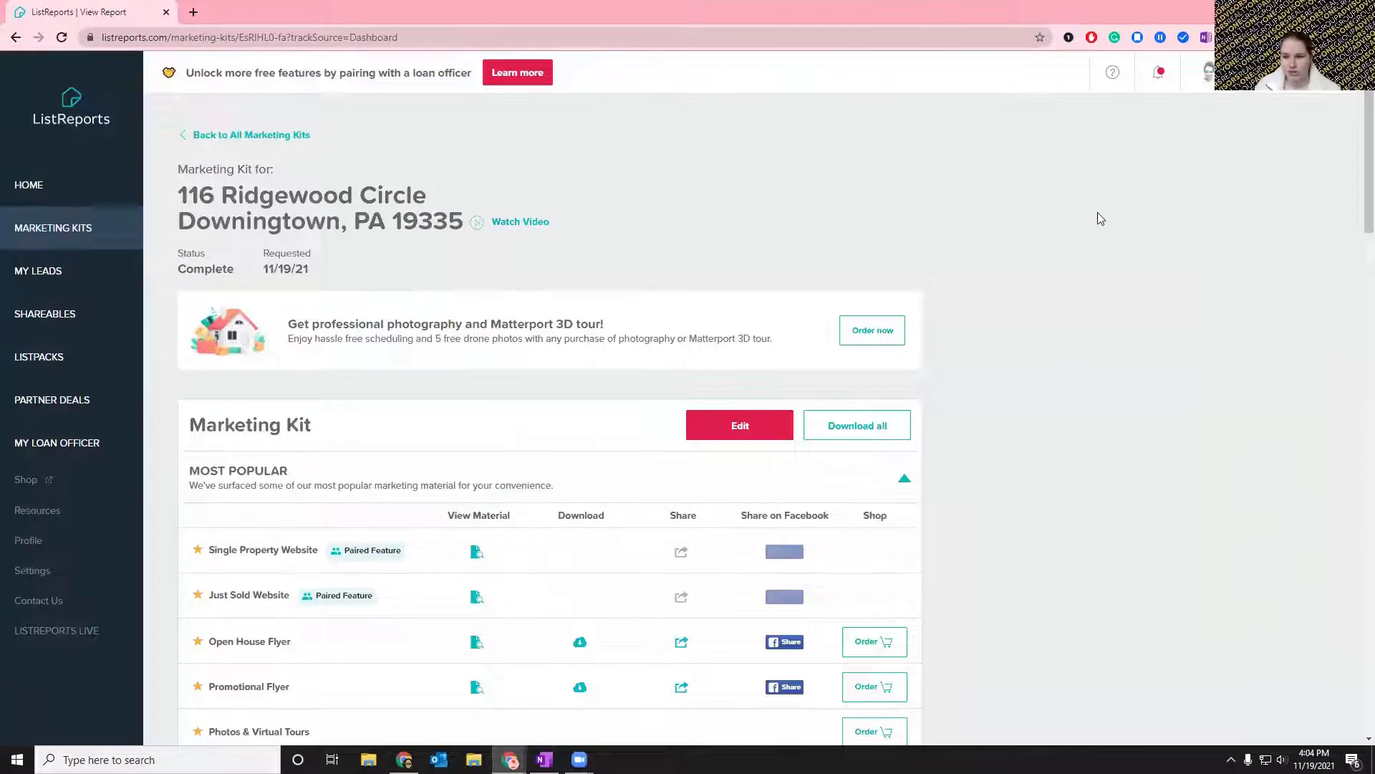
Check the notifications for the marketing kit, and browse the kit's Most Popular and Active Listing materials.
click(1160, 71)
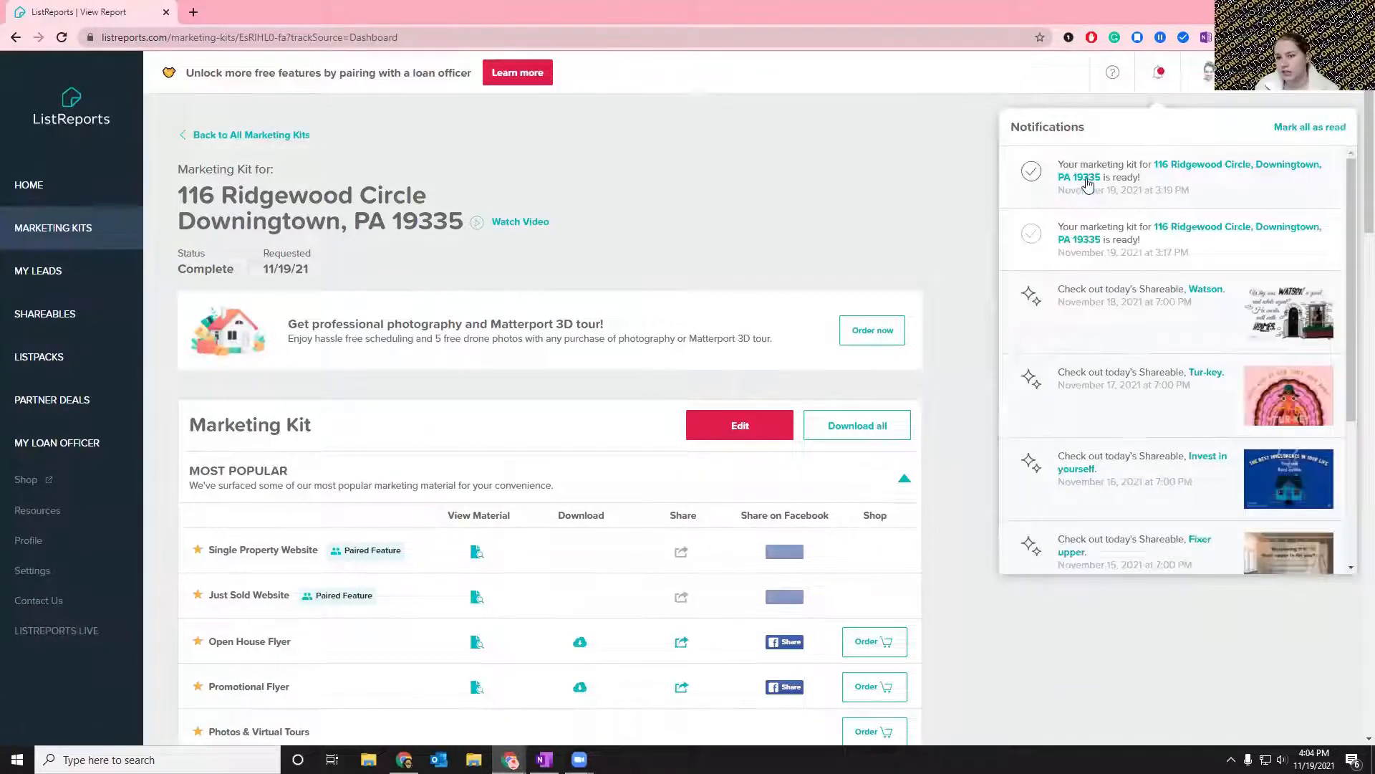
click(829, 158)
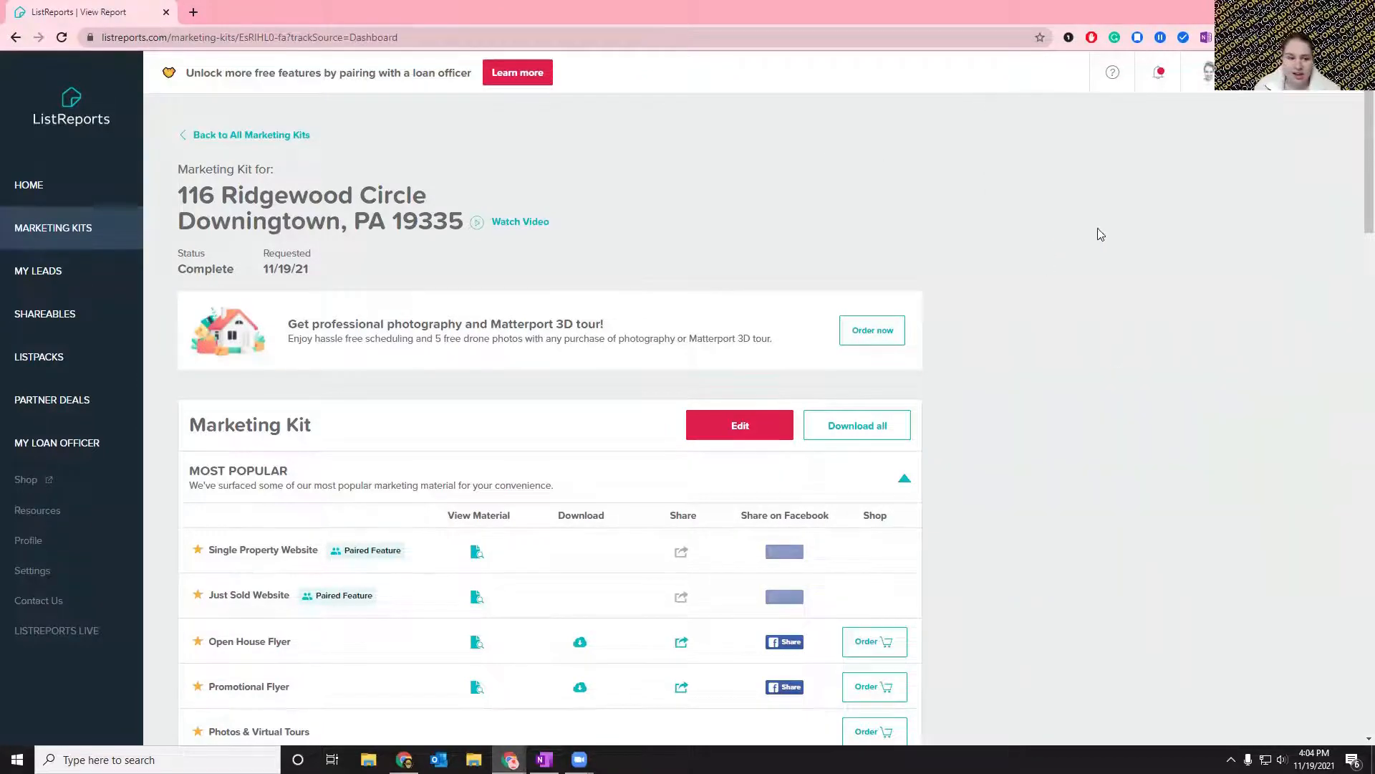
scroll(1108, 283, down, 5)
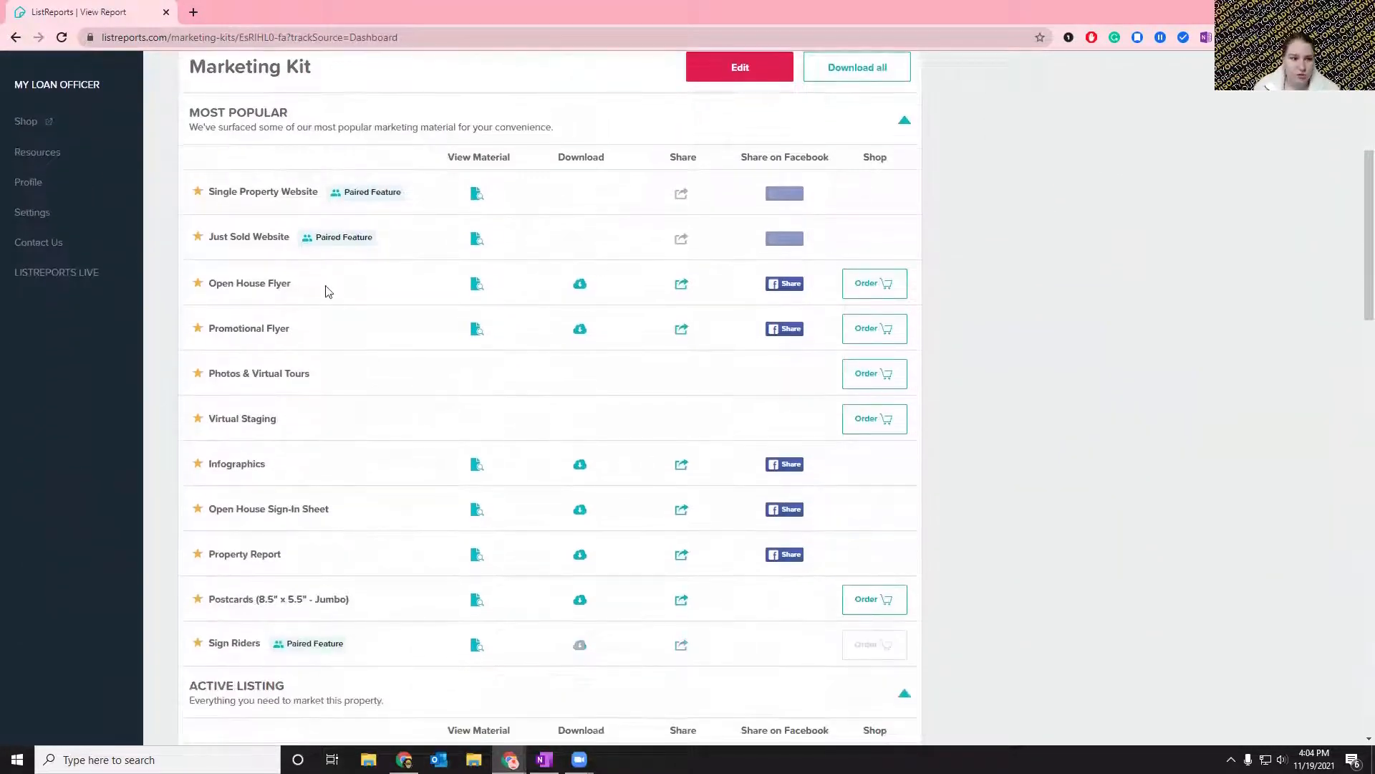
scroll(402, 294, down, 6)
scroll(410, 316, down, 3)
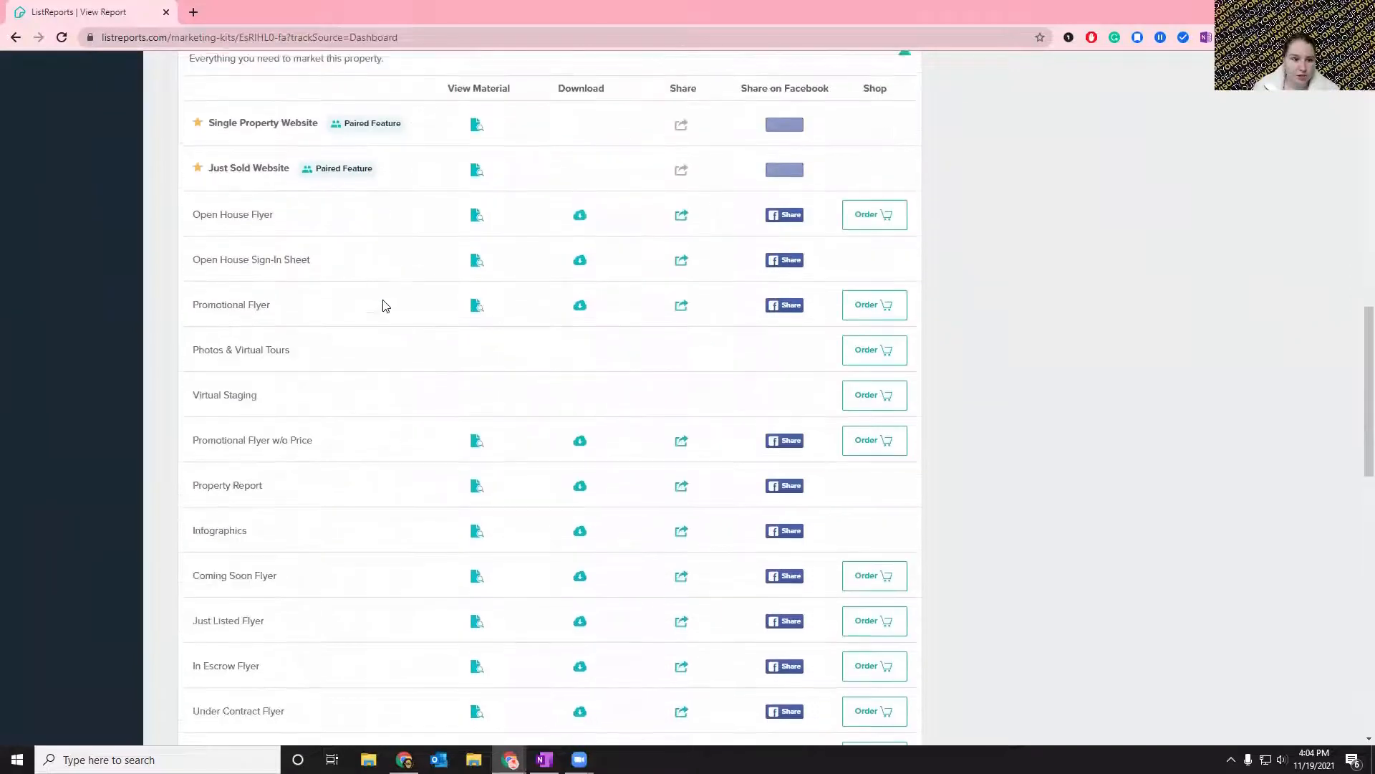
View the Open House Flyer from the Active Listing materials and review its front page, including the open house time, description and photos.
click(476, 214)
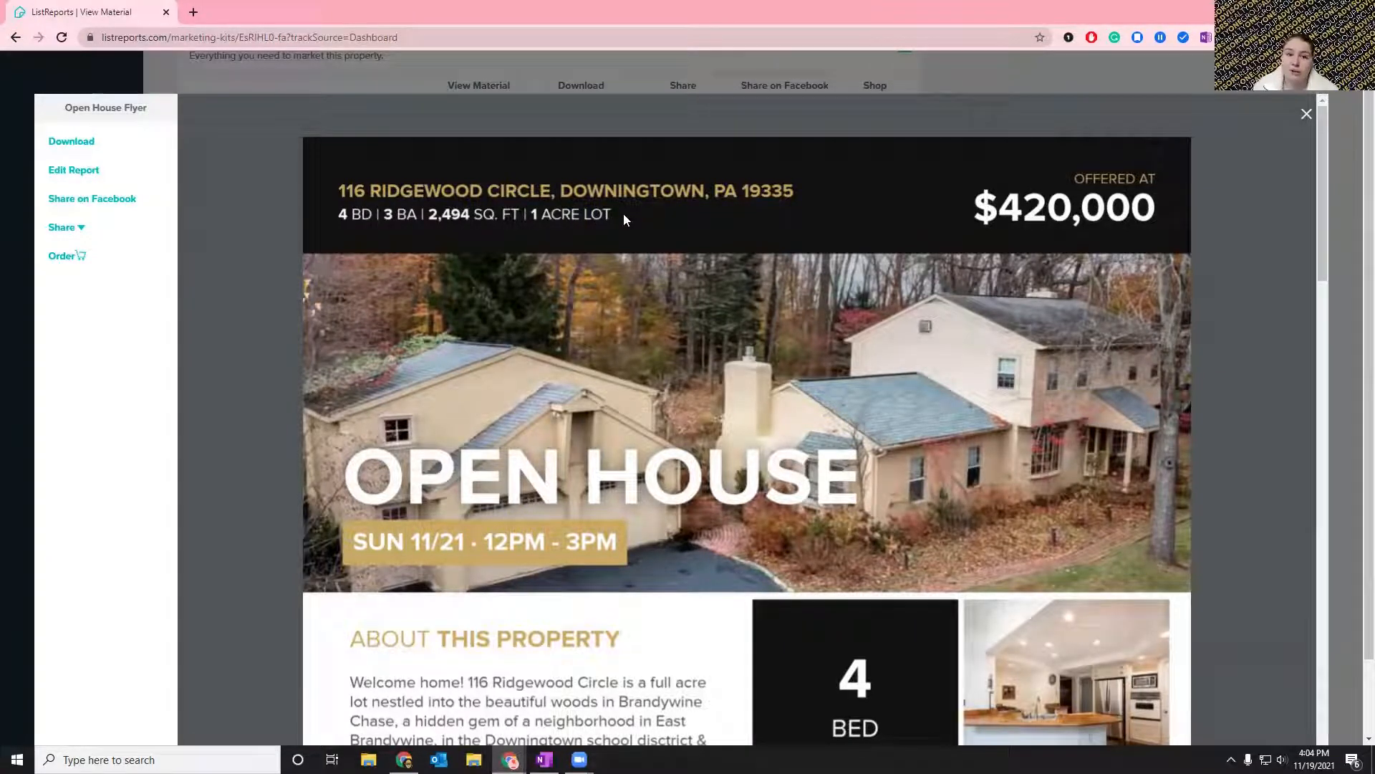
scroll(624, 213, down, 4)
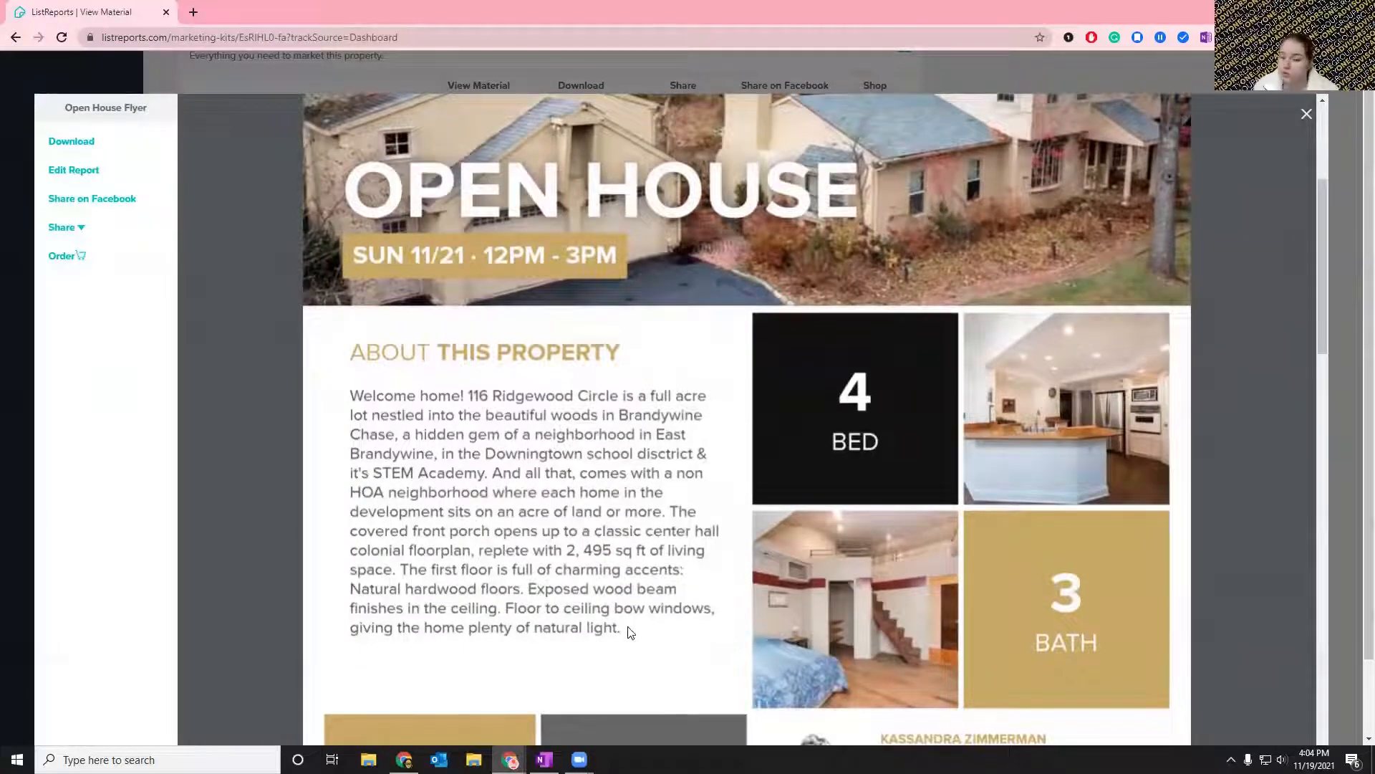
scroll(630, 629, down, 5)
scroll(987, 305, up, 7)
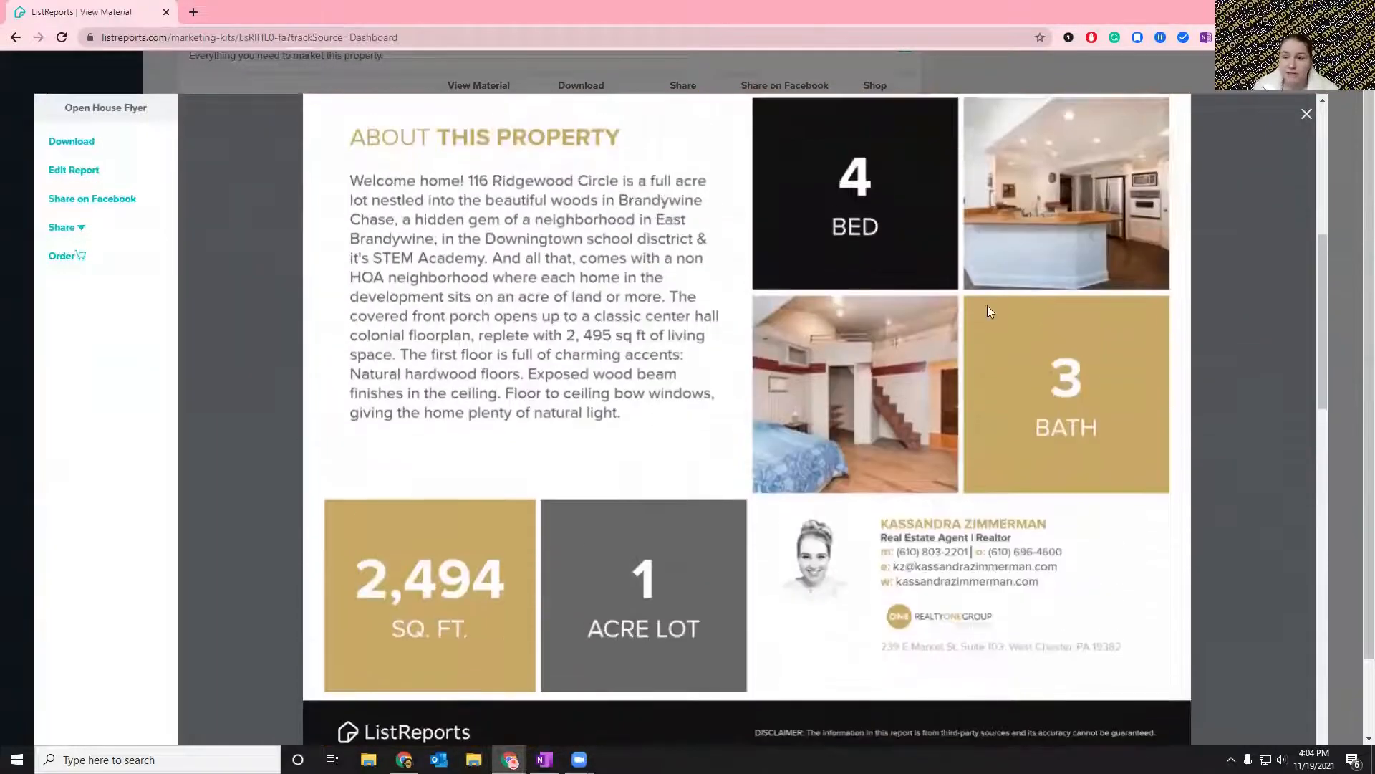
scroll(1010, 286, up, 2)
scroll(1032, 423, down, 5)
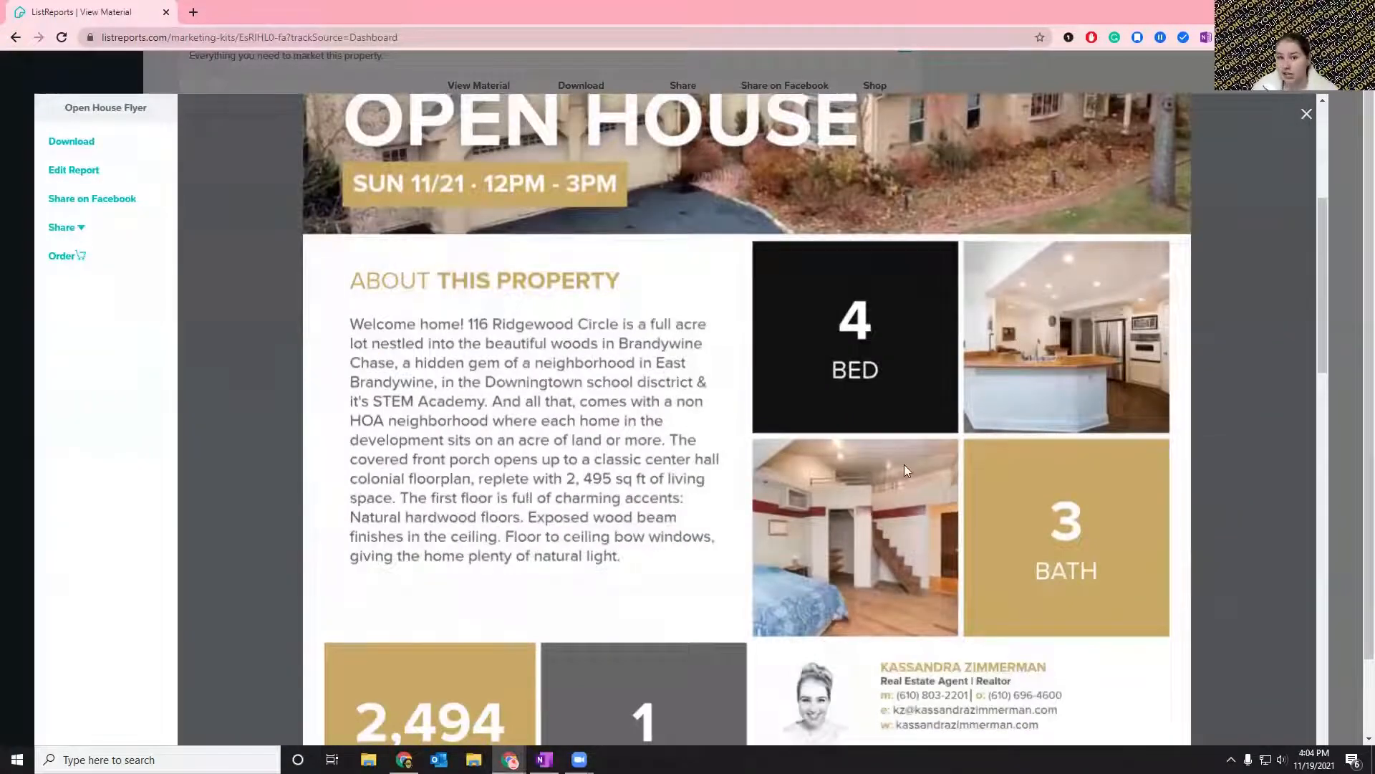
scroll(903, 466, up, 3)
scroll(903, 465, up, 2)
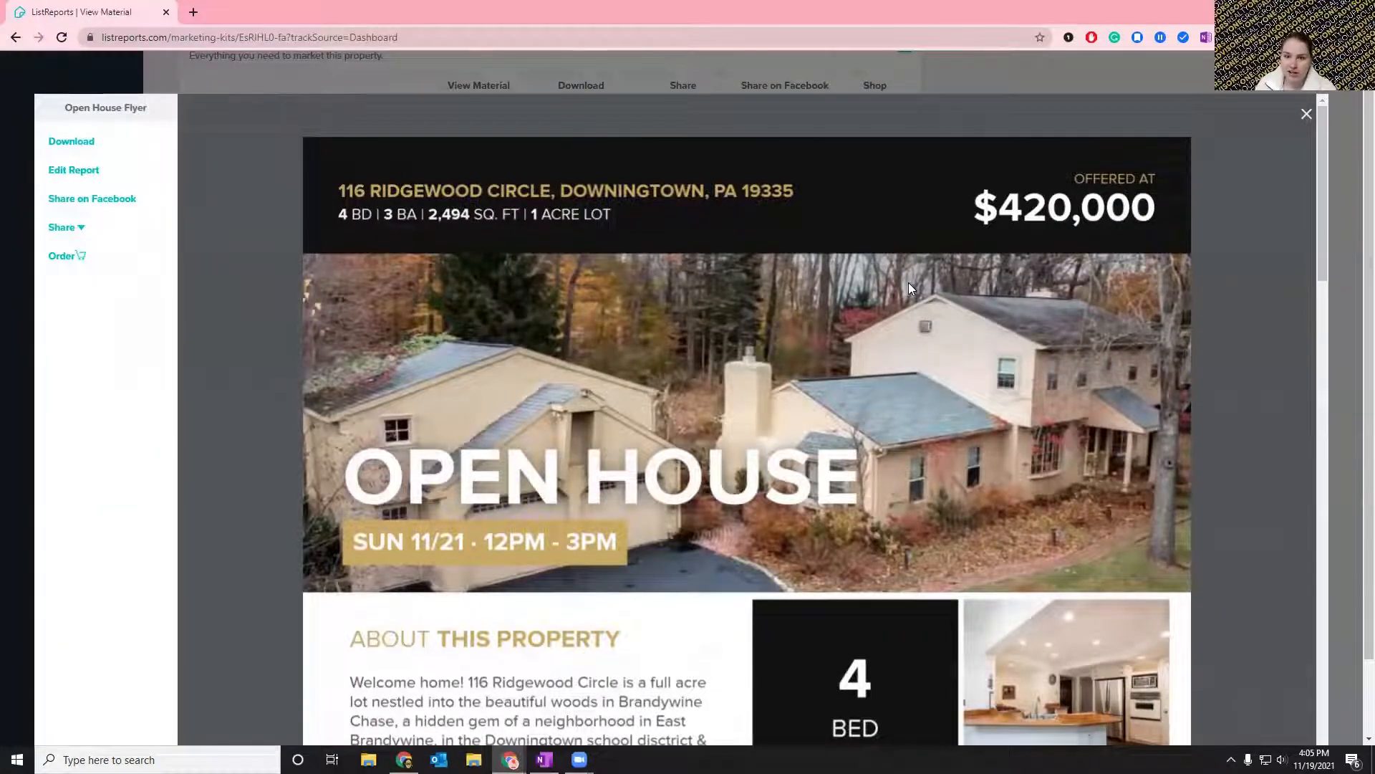
Examine the agent contact details and company logo on the Open House Flyer, and the area and school reports on its second page.
scroll(909, 283, down, 10)
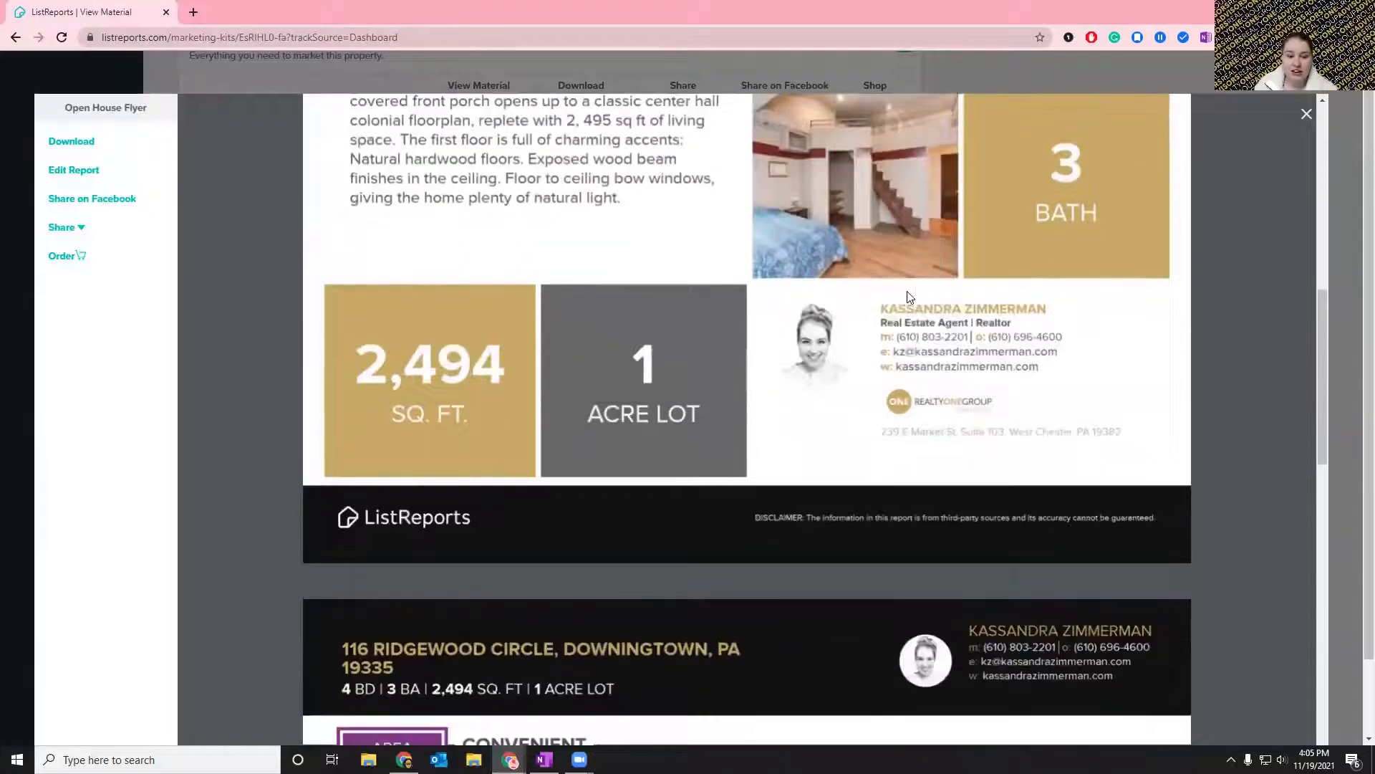
scroll(908, 296, up, 2)
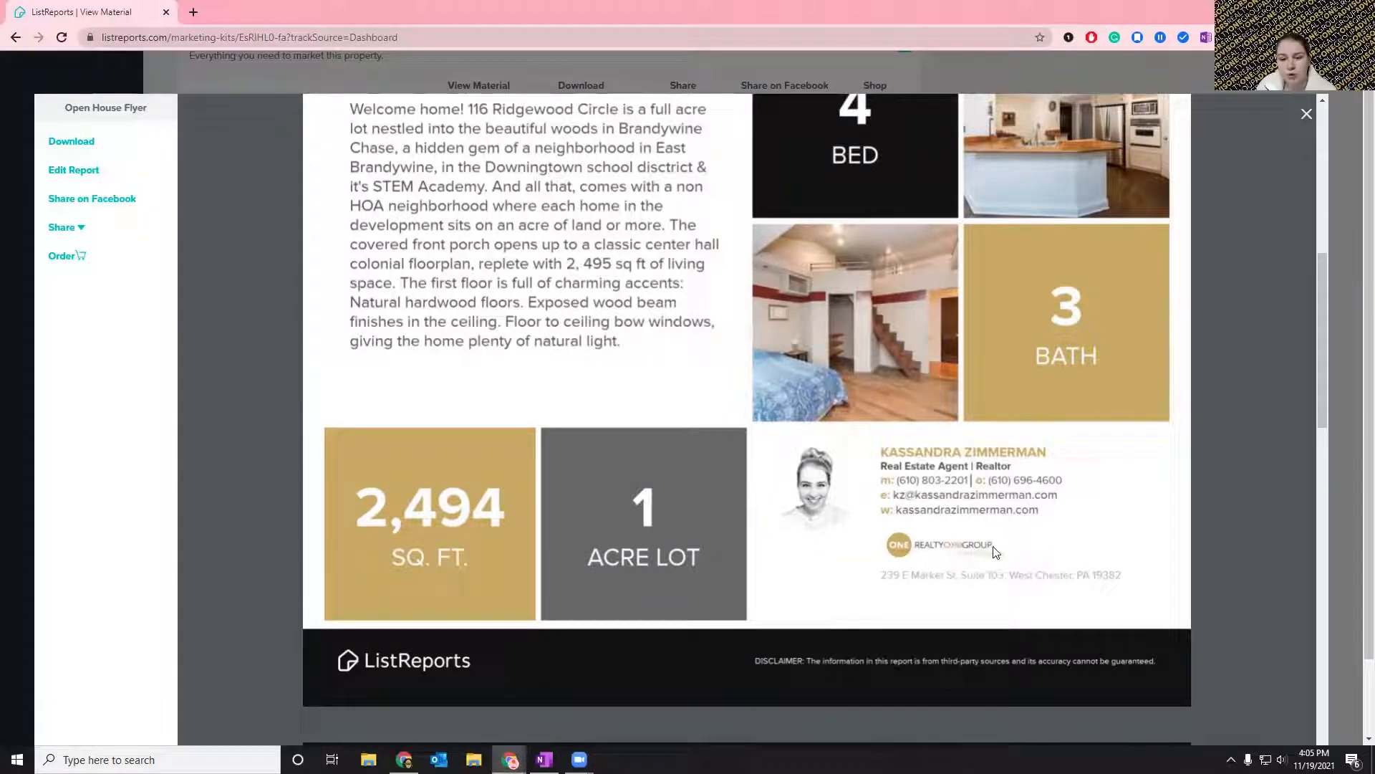
scroll(792, 489, down, 7)
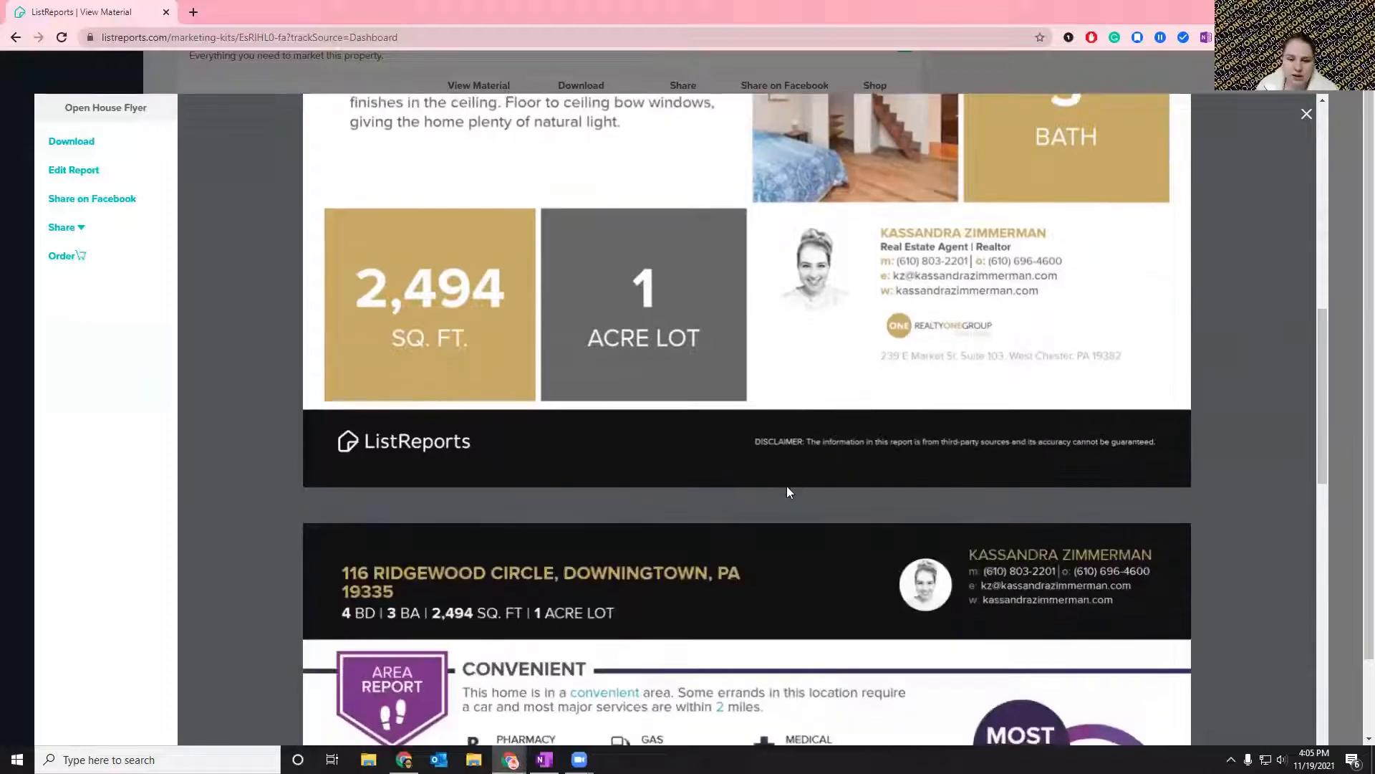
scroll(764, 308, down, 2)
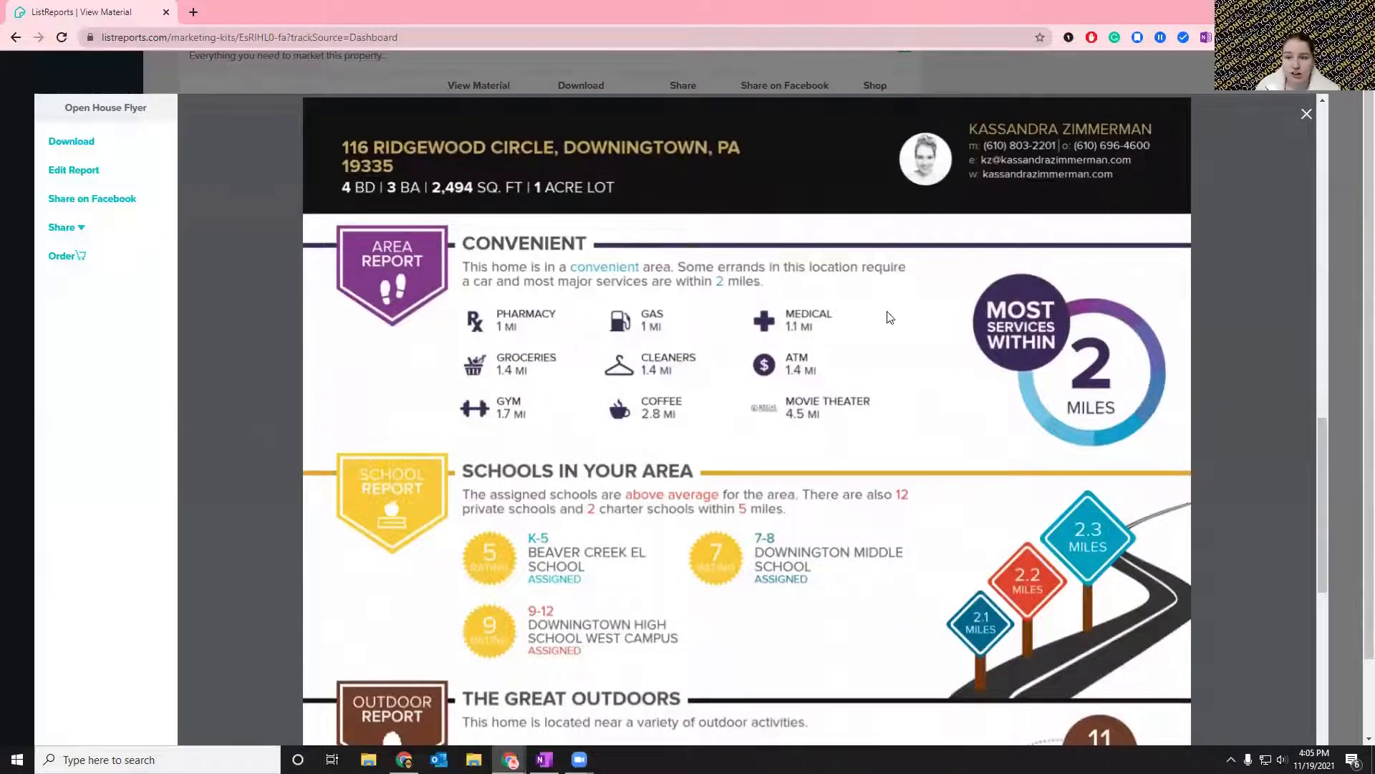
scroll(887, 317, up, 15)
scroll(860, 327, down, 3)
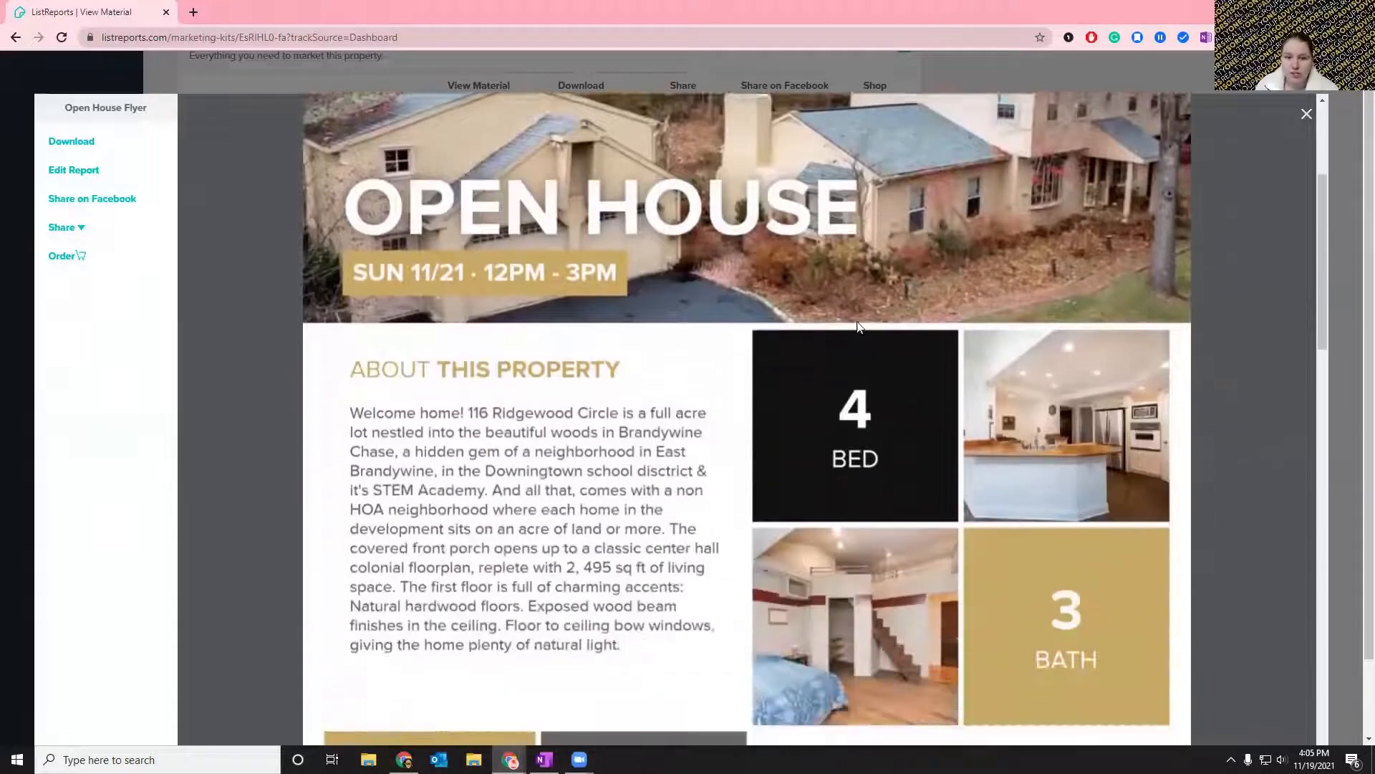
Review the Open House Flyer's front page and the area, school, outdoor and food reports on its second page.
scroll(860, 327, down, 1)
scroll(444, 204, up, 3)
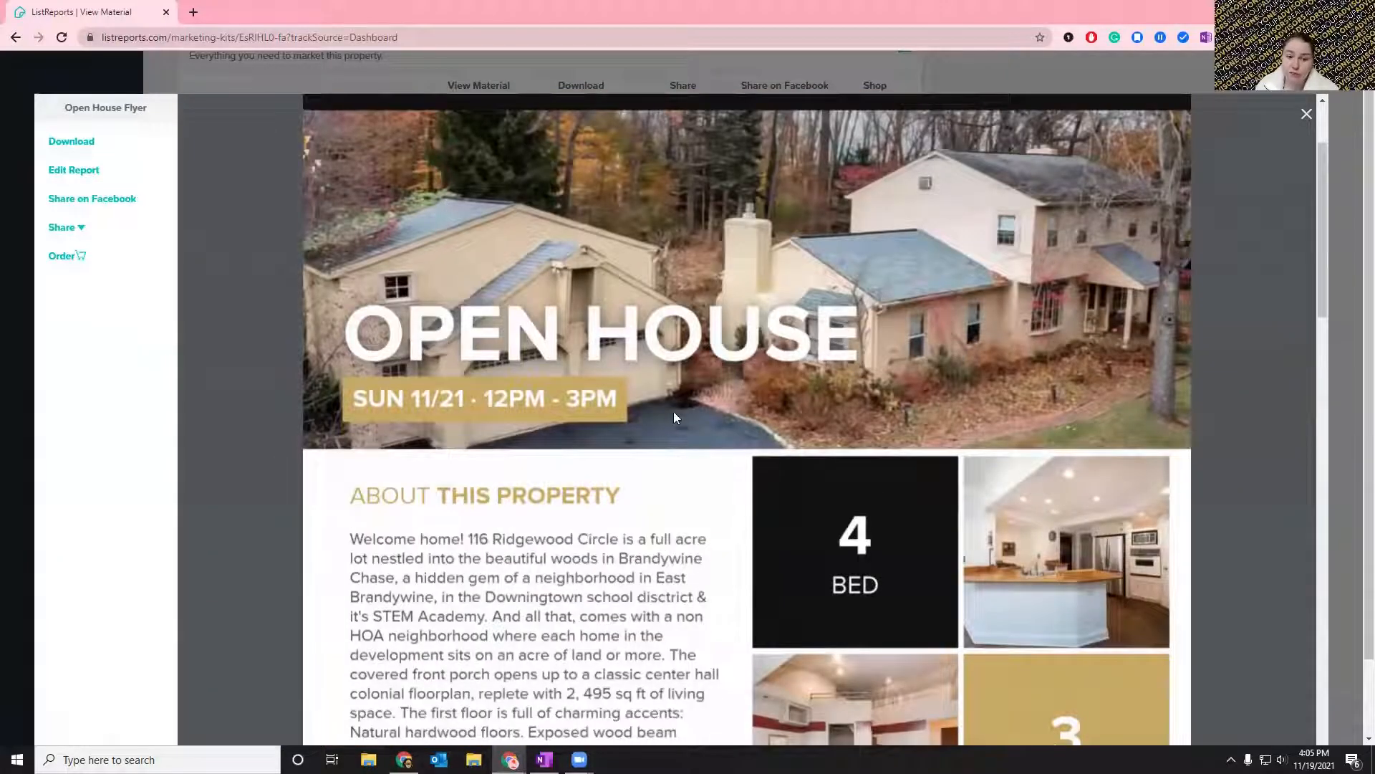
scroll(580, 366, down, 15)
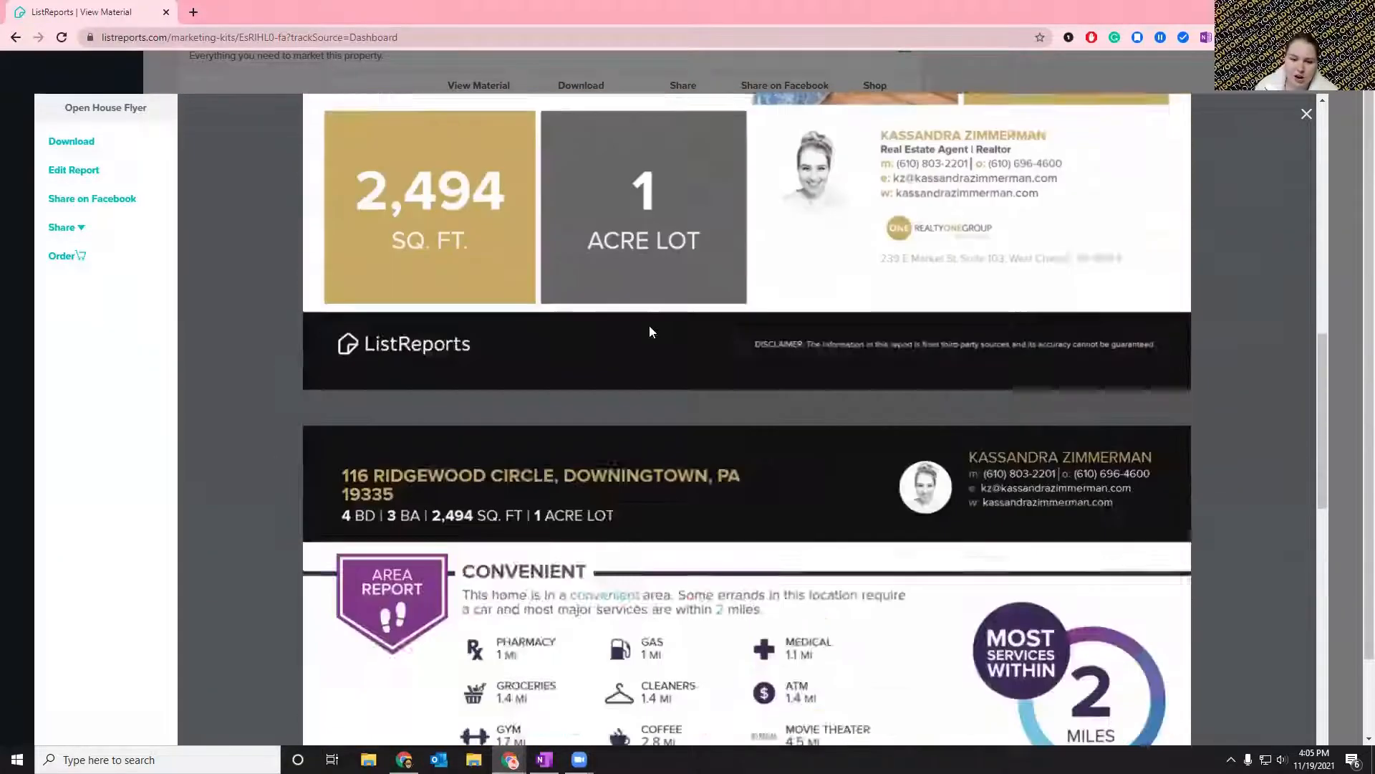
scroll(686, 337, up, 1)
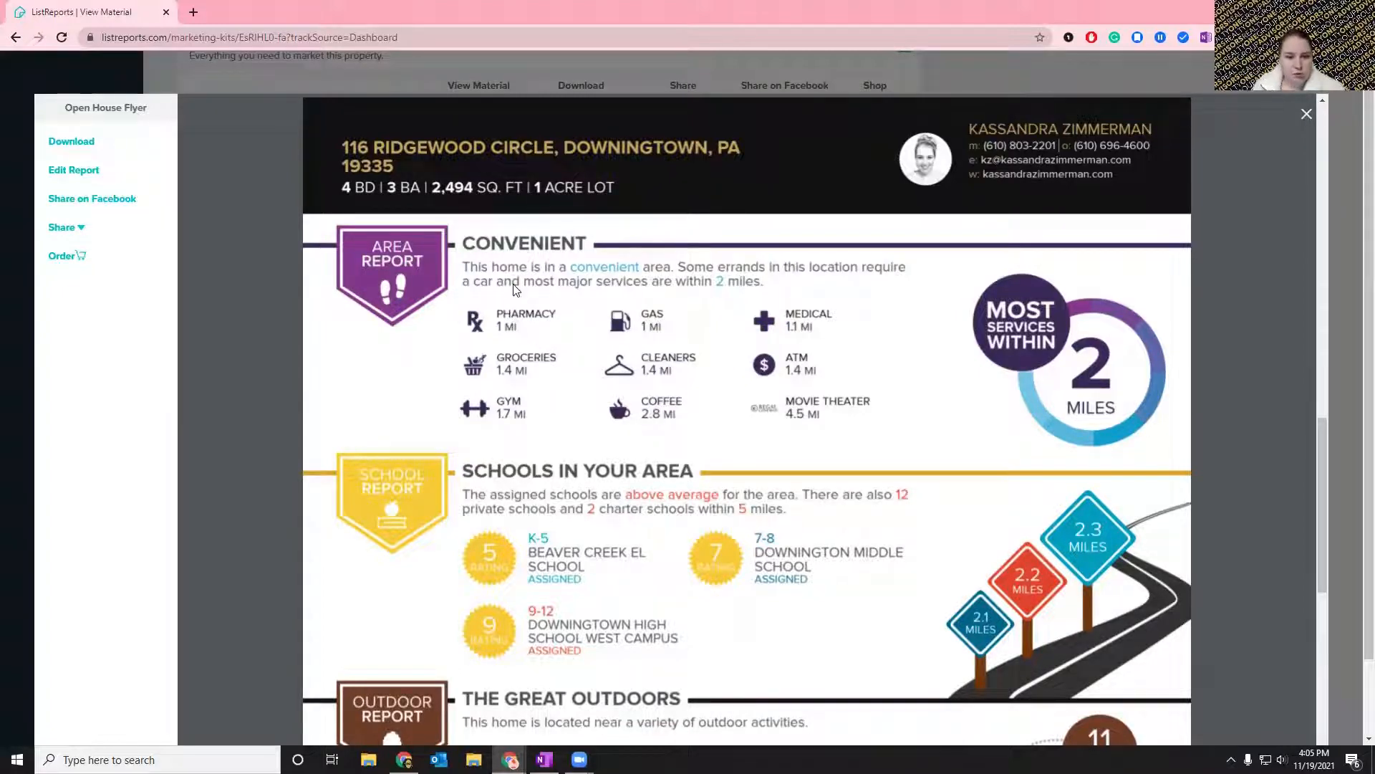
scroll(502, 272, down, 1)
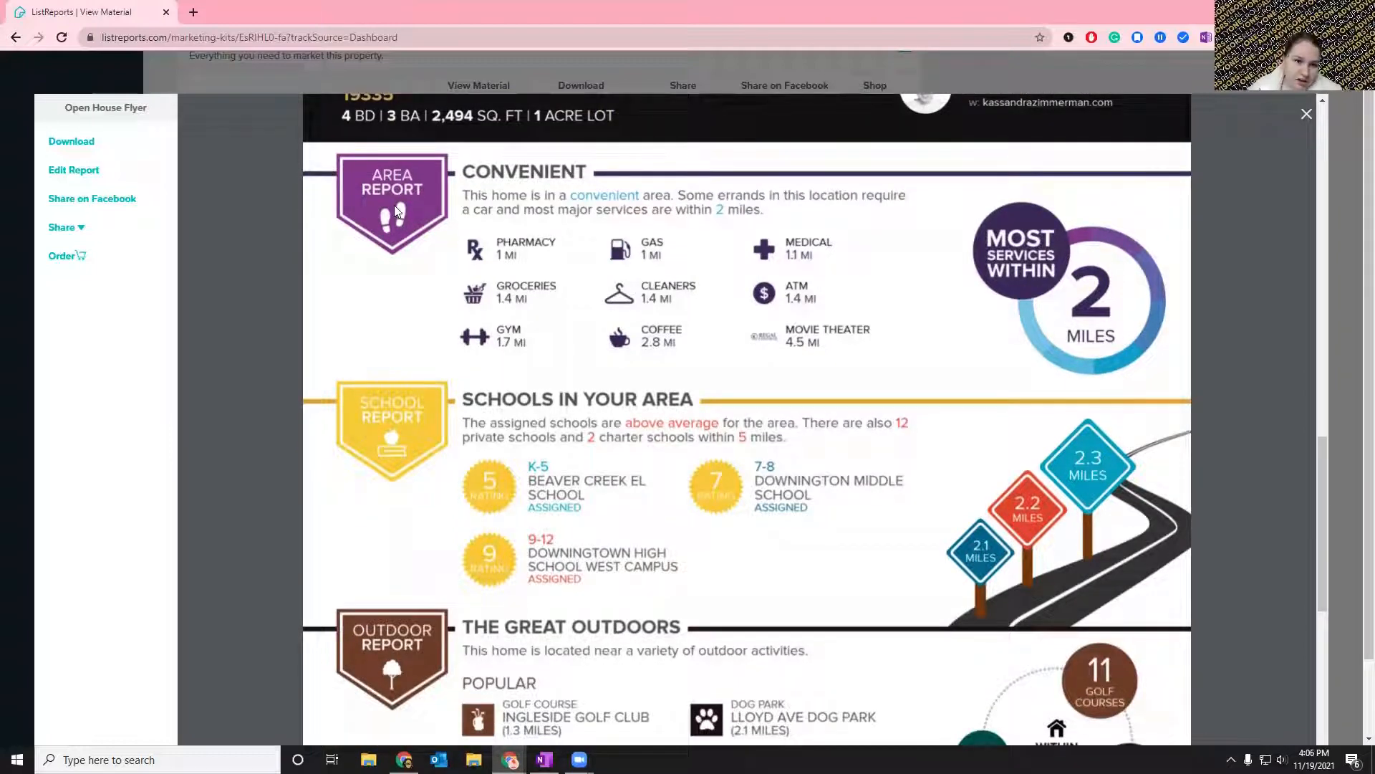
scroll(663, 336, down, 3)
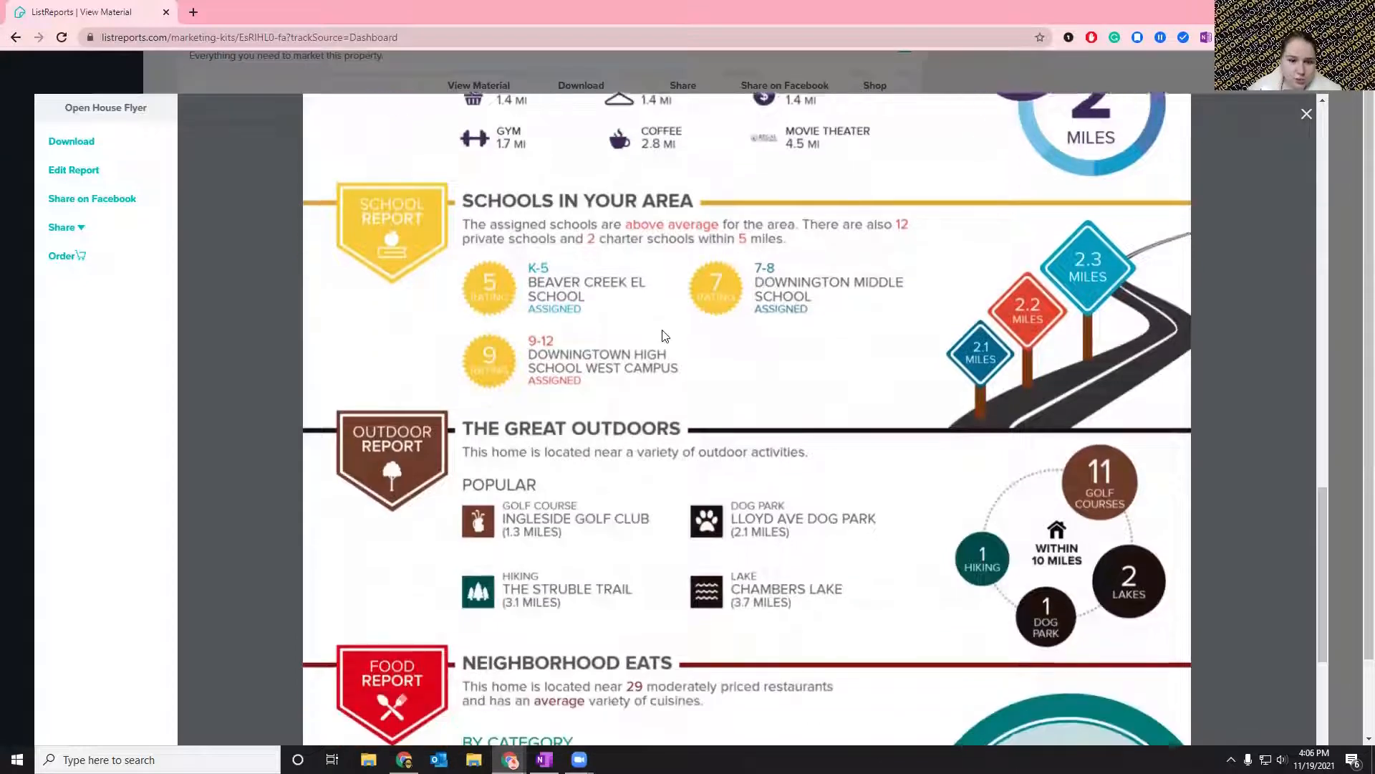
scroll(663, 336, down, 3)
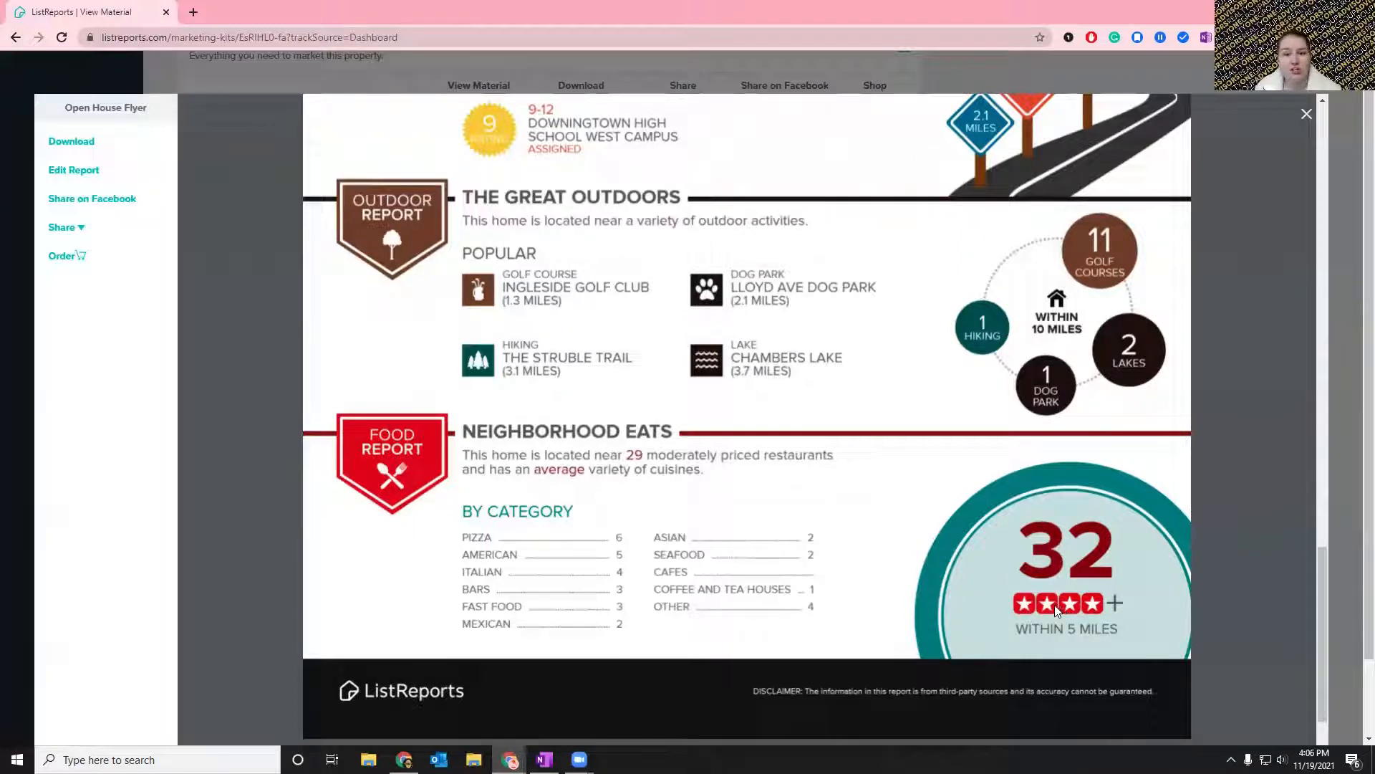
Look over both pages of the Open House Flyer once more and close the flyer.
scroll(1043, 624, up, 1)
scroll(1044, 629, up, 7)
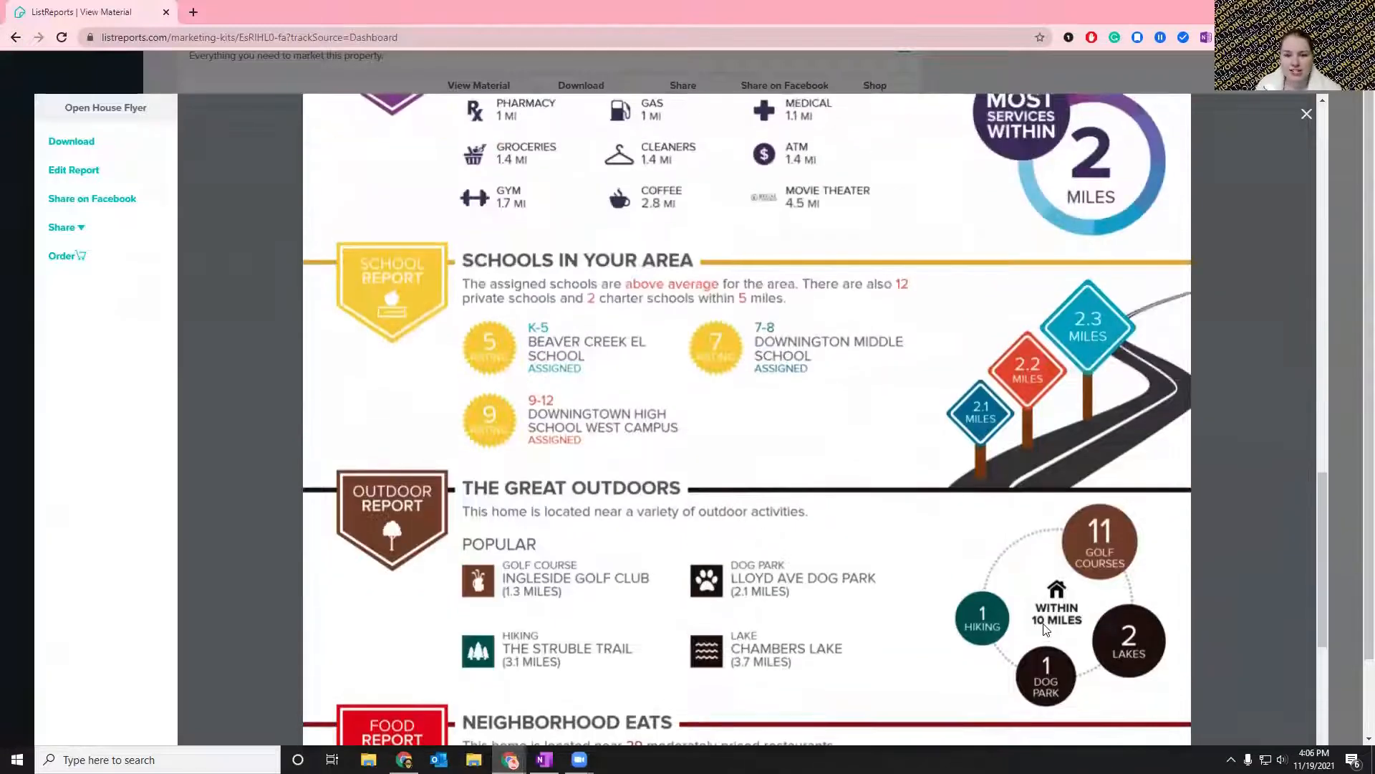
scroll(1044, 613, down, 10)
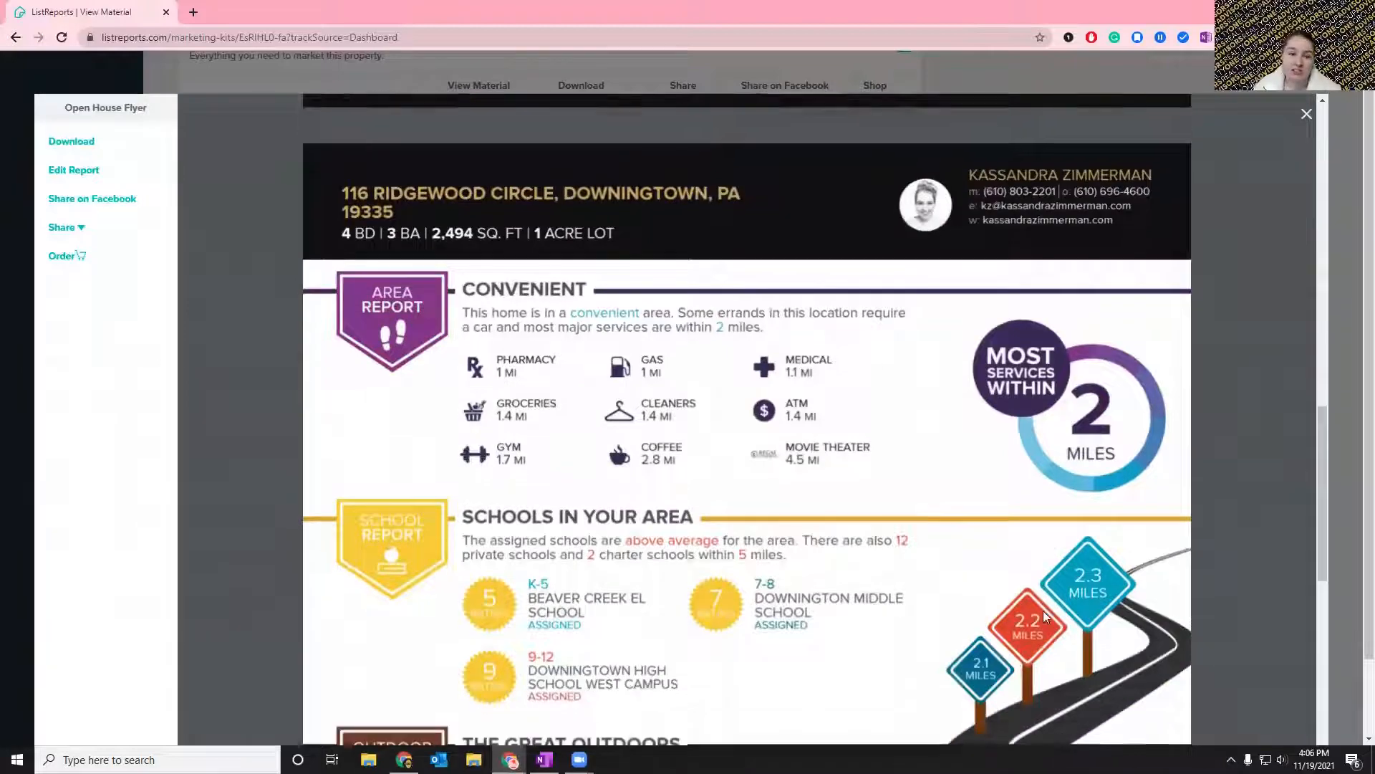
scroll(1043, 610, up, 16)
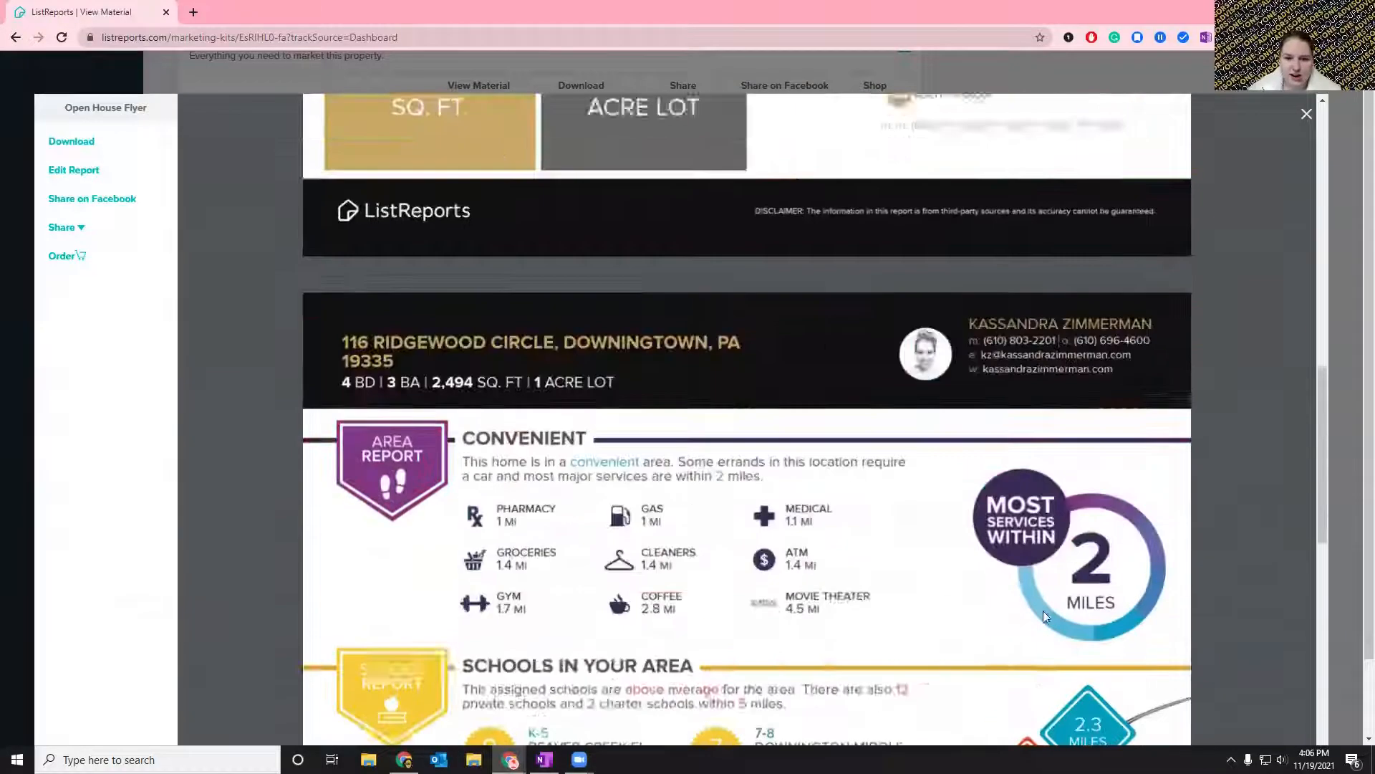
scroll(1043, 611, down, 1)
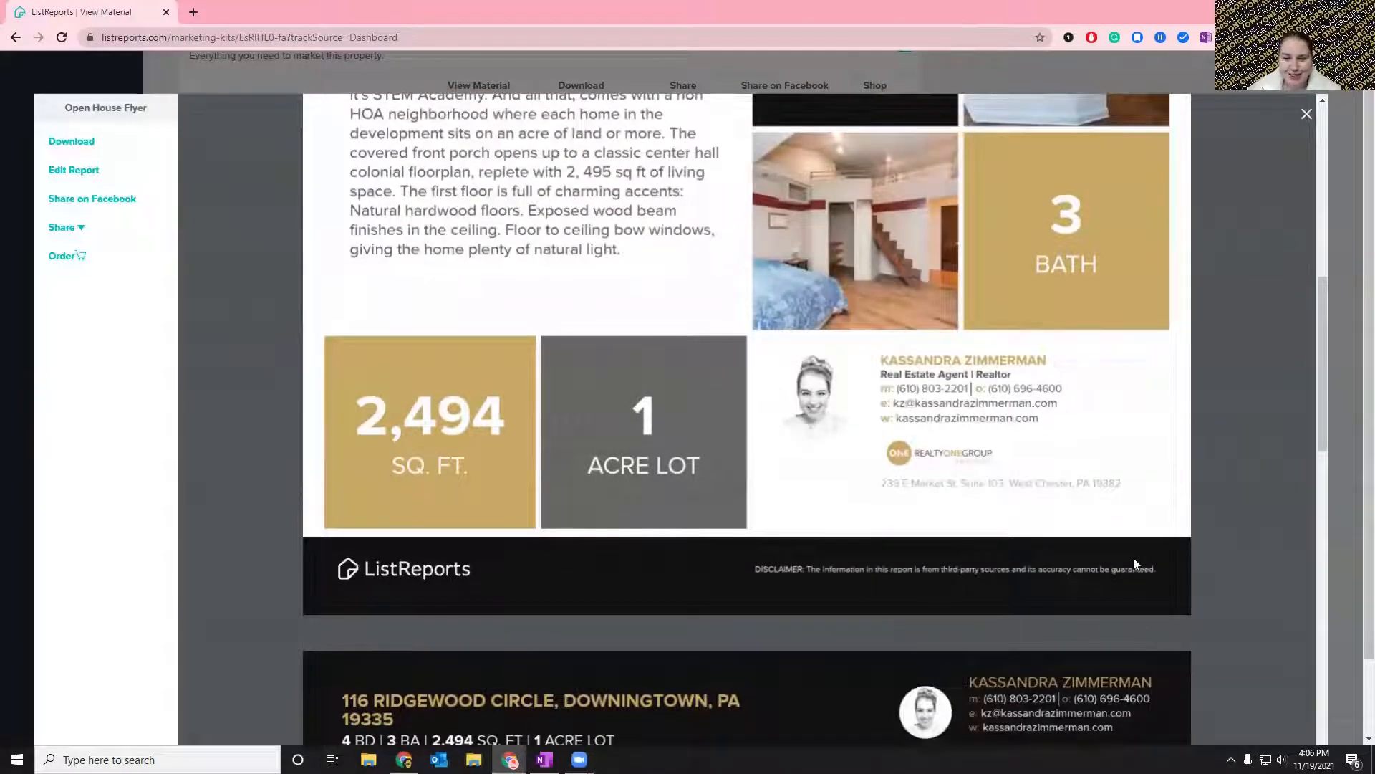
scroll(1133, 557, up, 9)
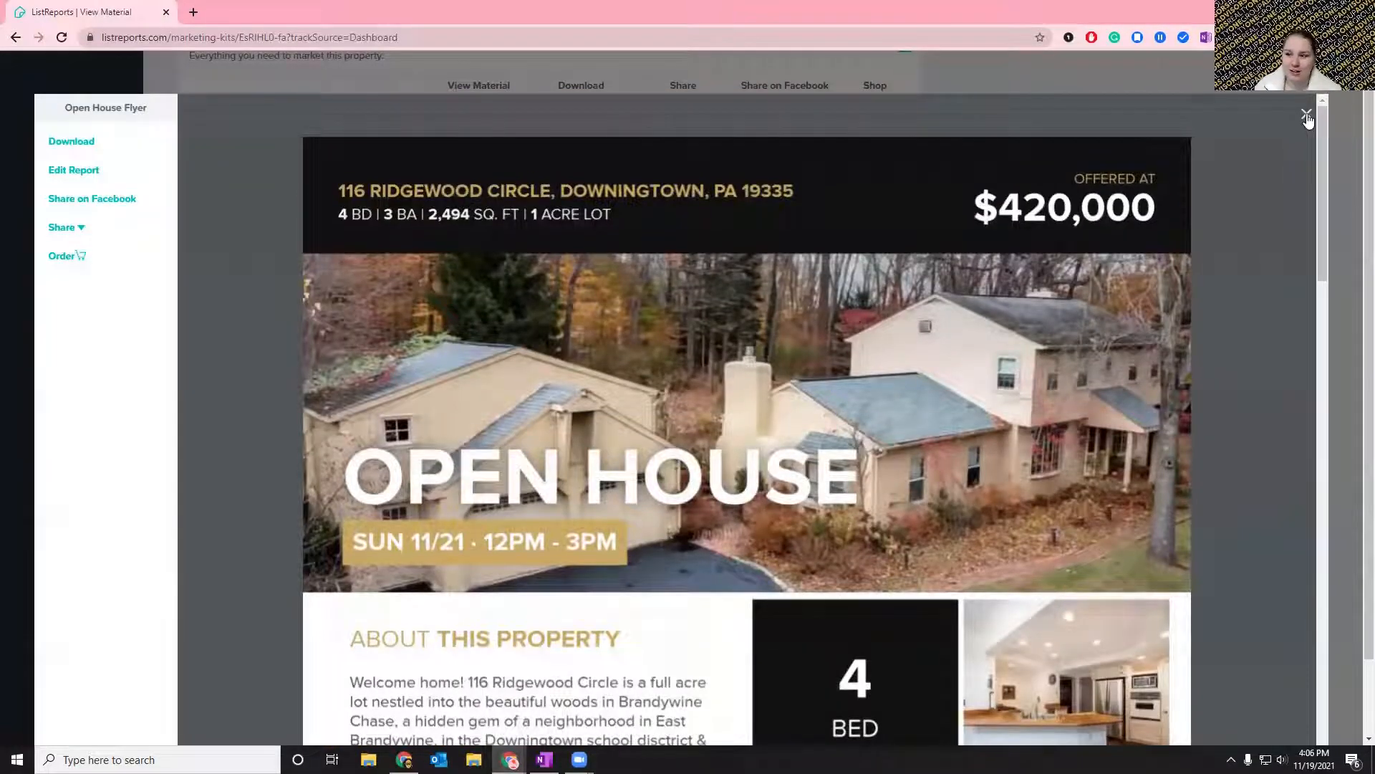
scroll(725, 406, down, 7)
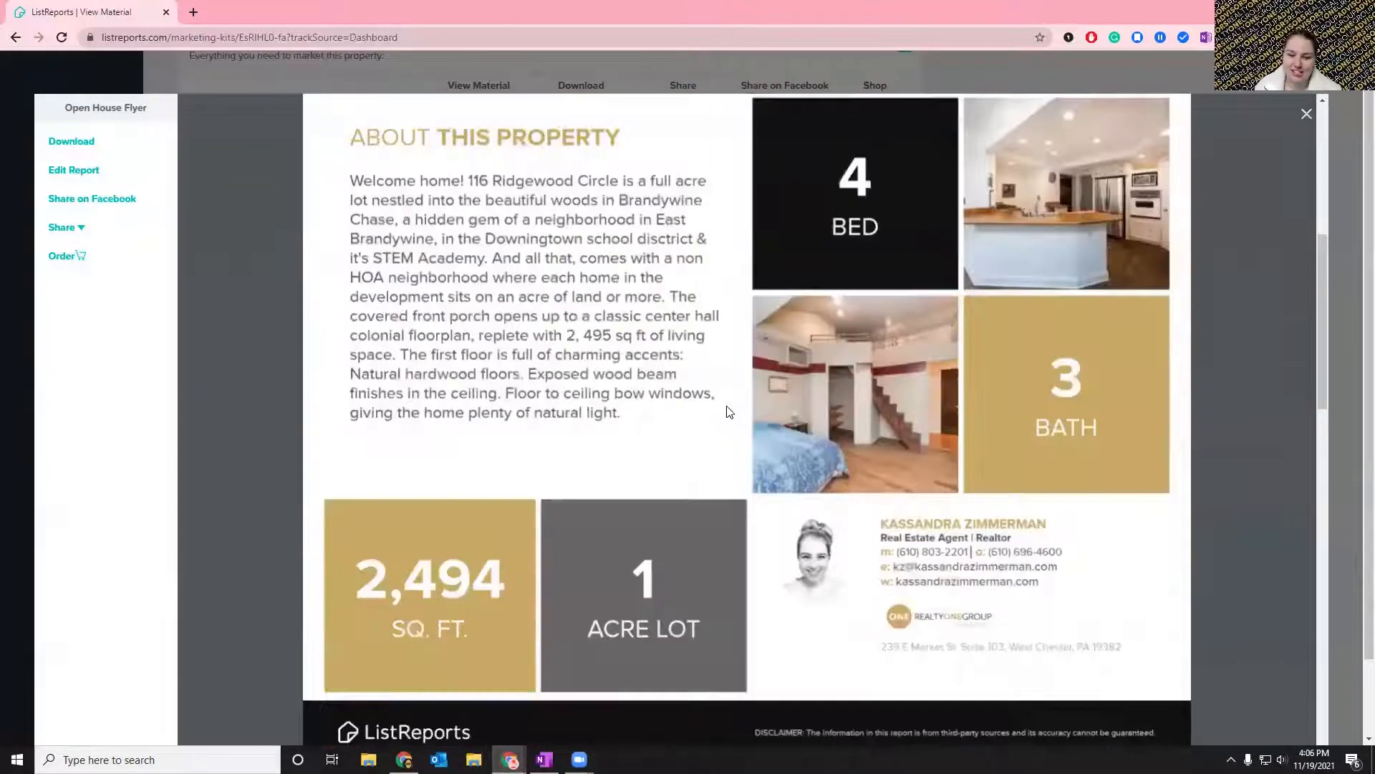
scroll(727, 408, down, 7)
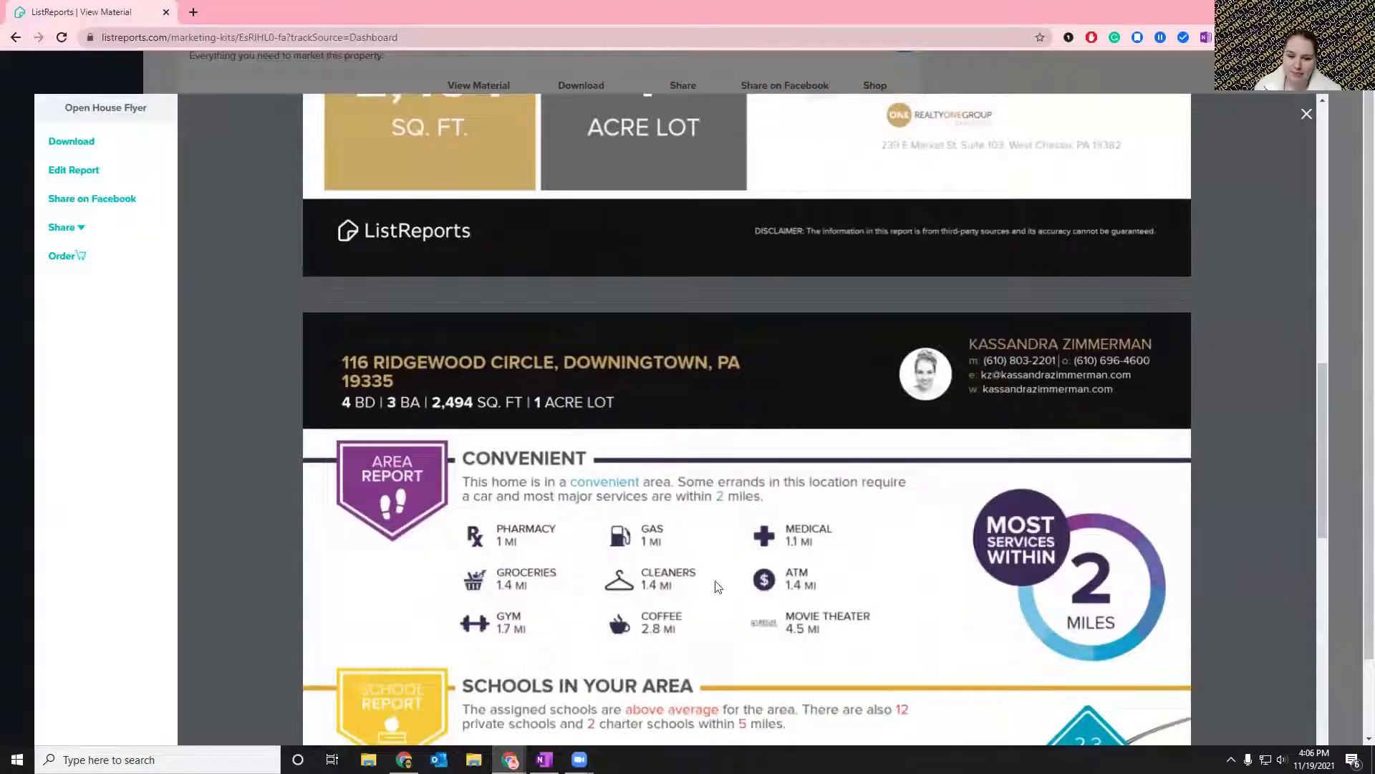
scroll(832, 549, up, 14)
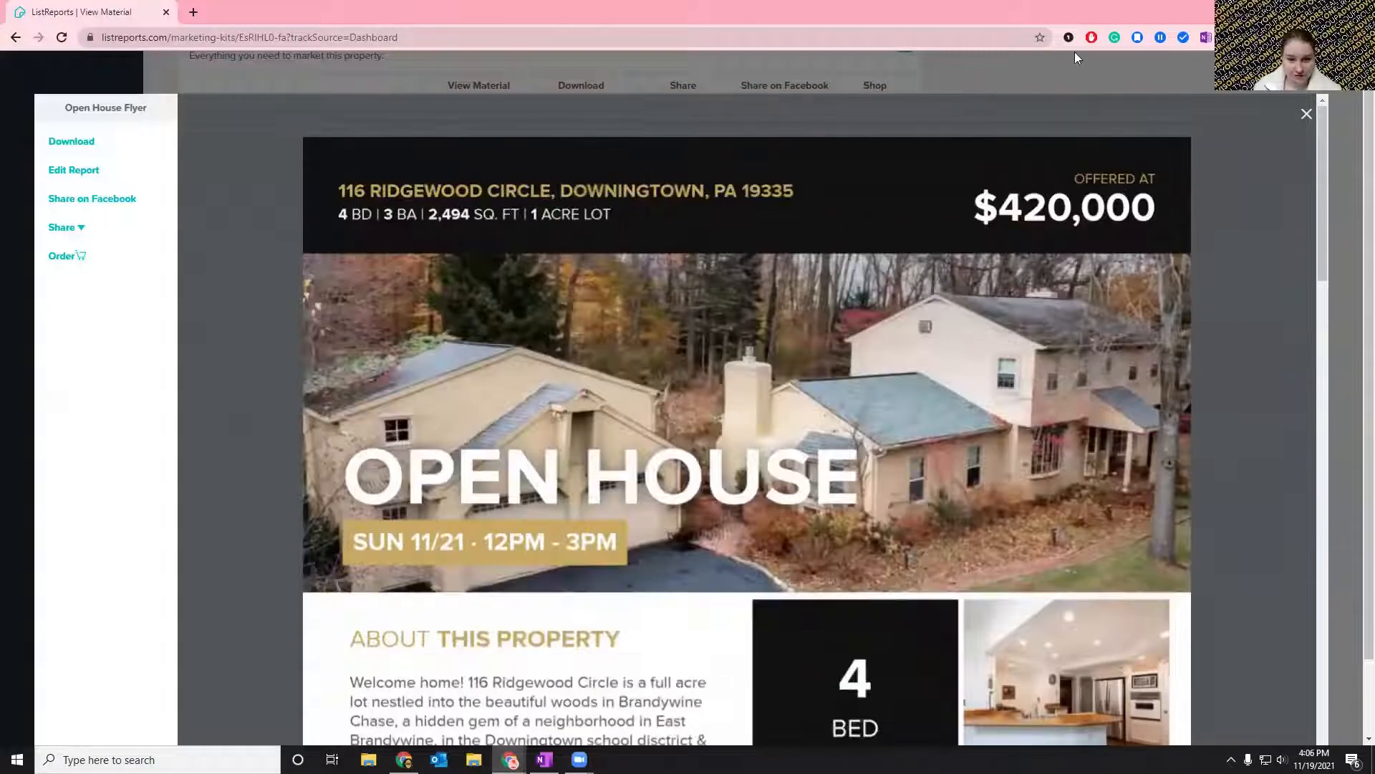
click(1308, 115)
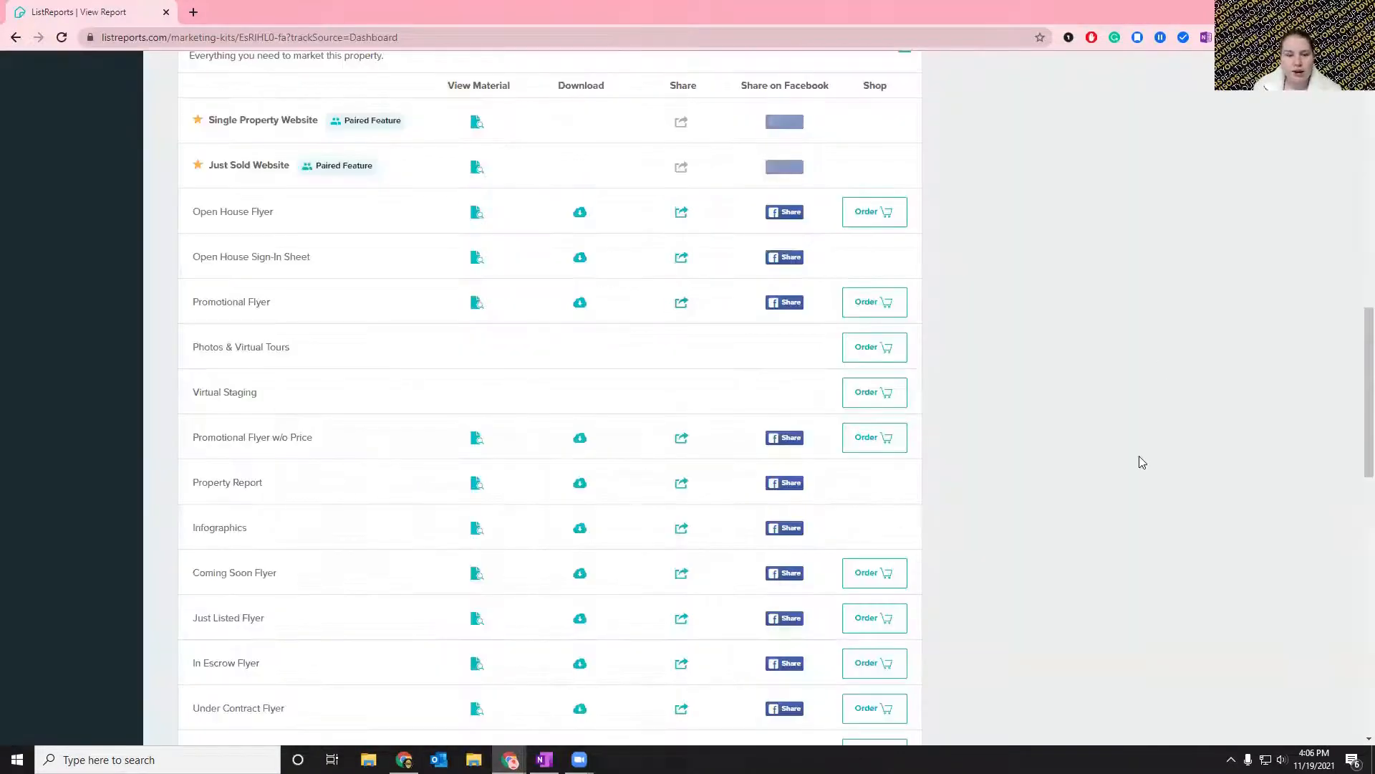
Open the marketing kit's edit options and review the property, profile, photo and infographic choices.
scroll(1060, 472, up, 5)
scroll(1059, 469, up, 9)
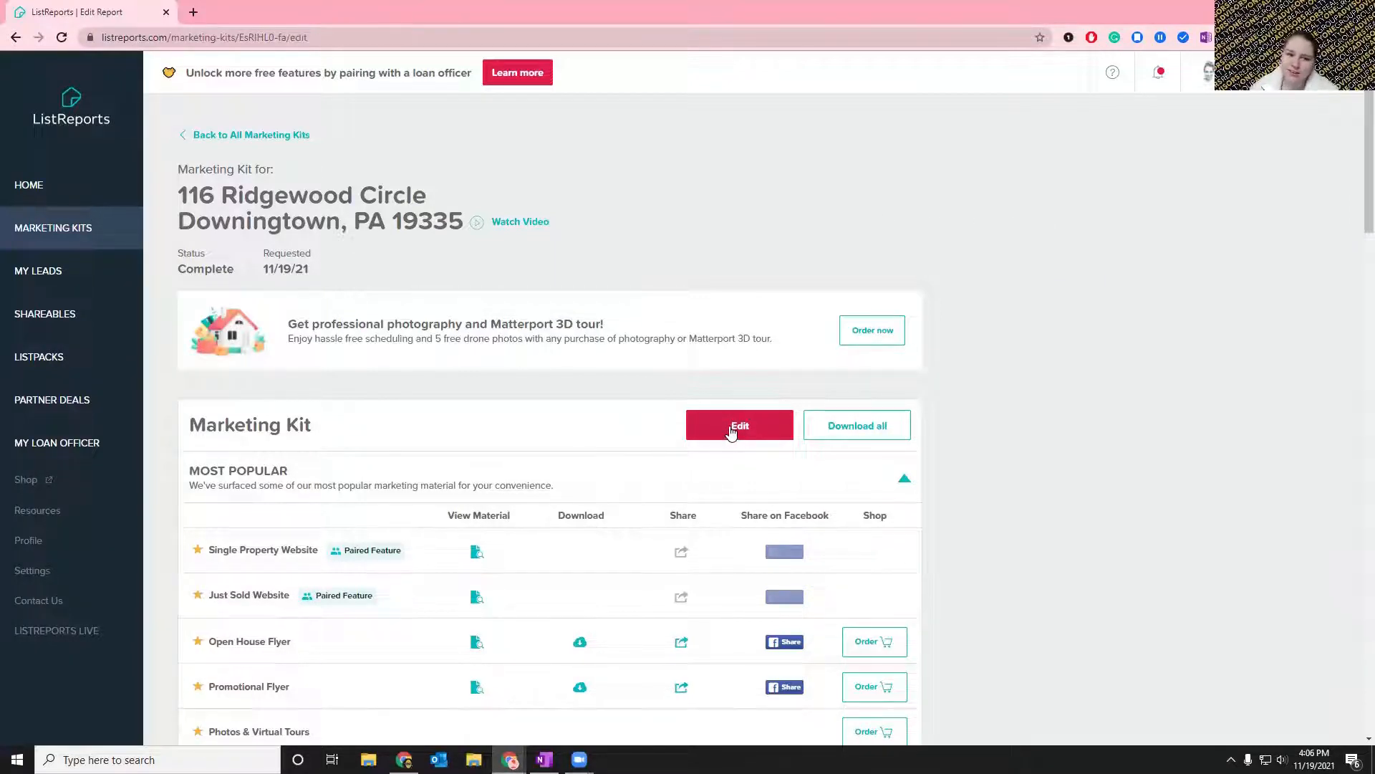
click(731, 432)
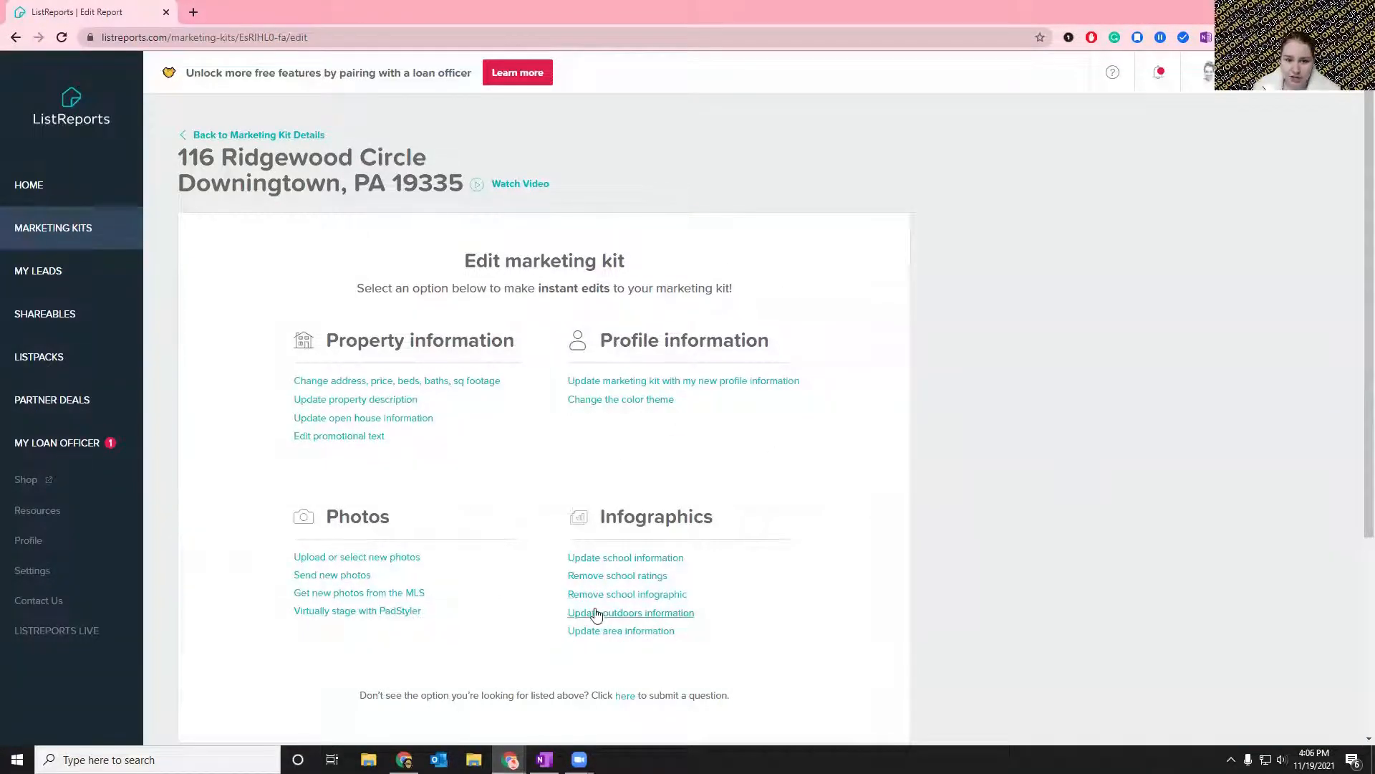
scroll(910, 496, down, 1)
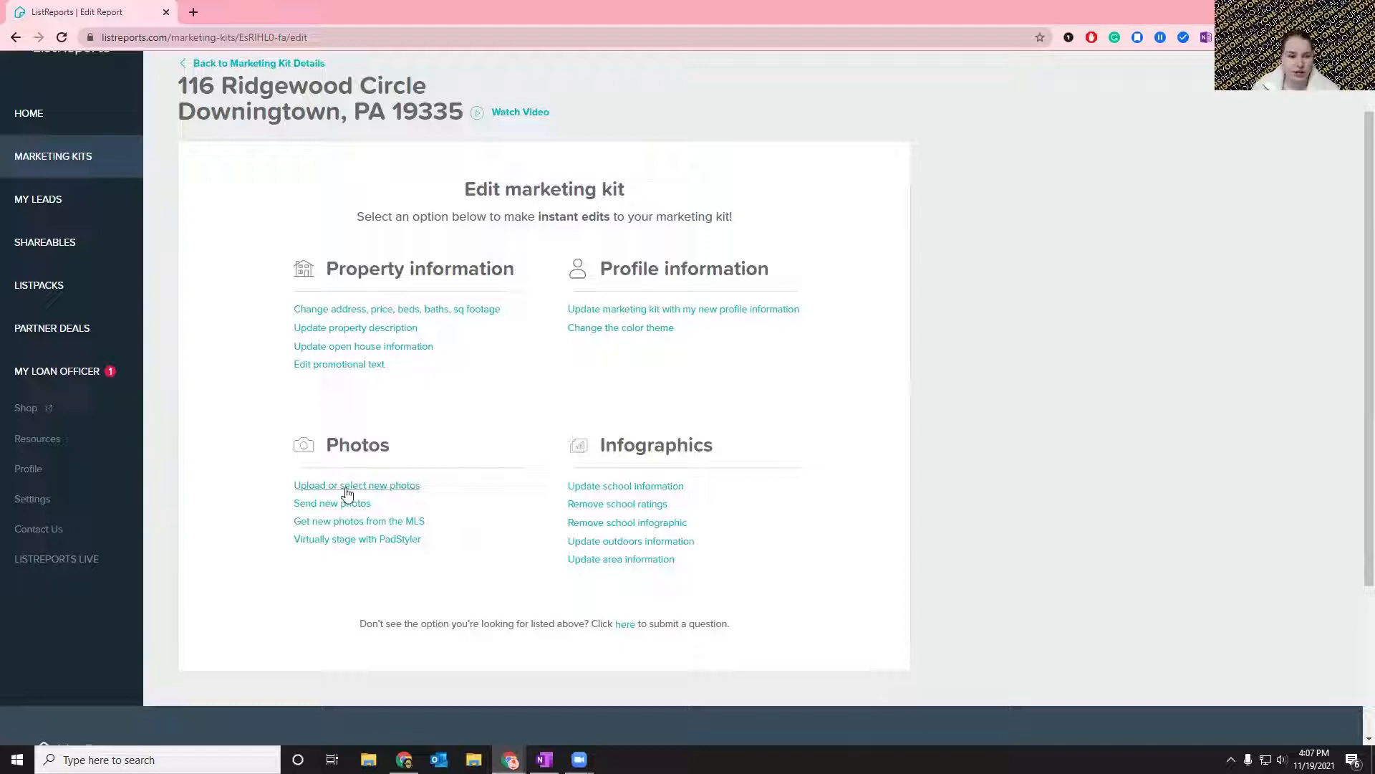
Open the kit's photo selection, browse the gallery for the Hero Image, and save with the first exterior photo selected.
click(307, 488)
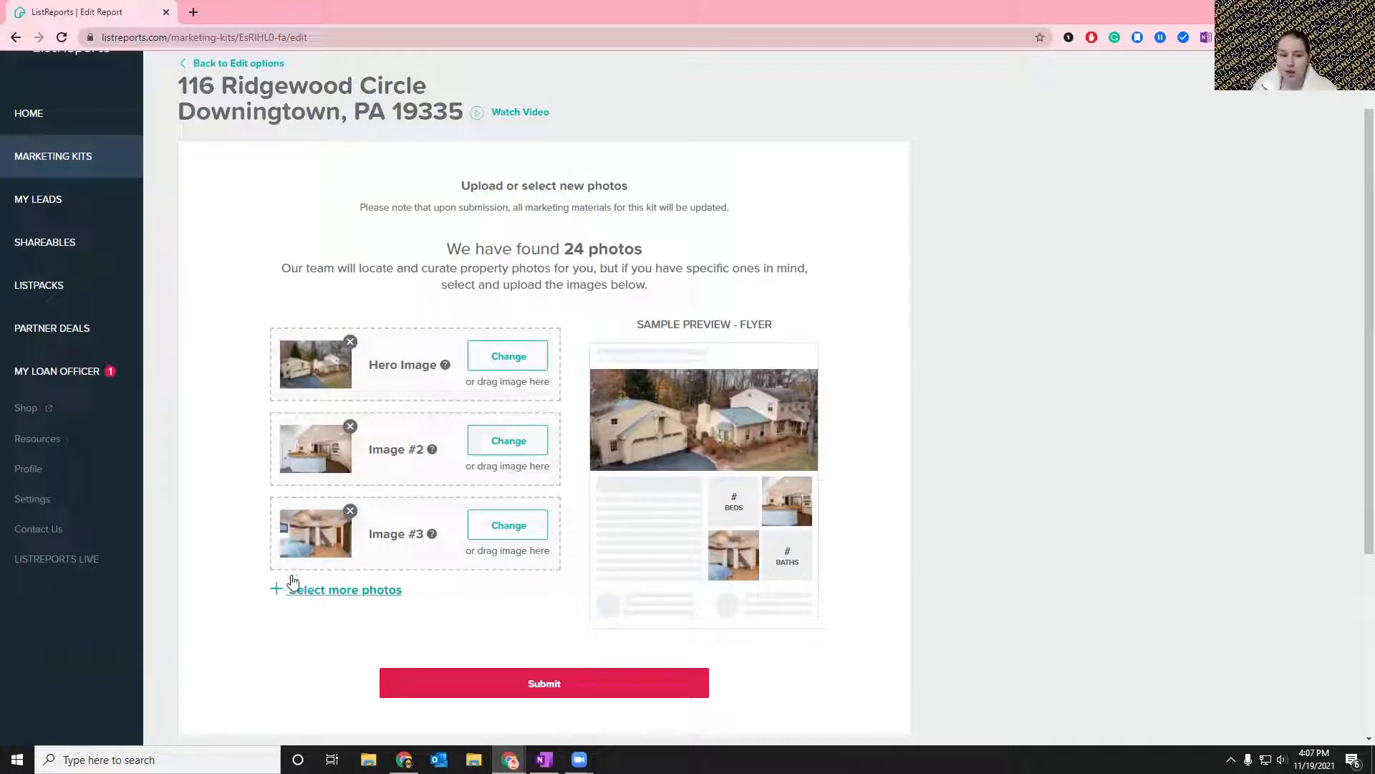
click(508, 355)
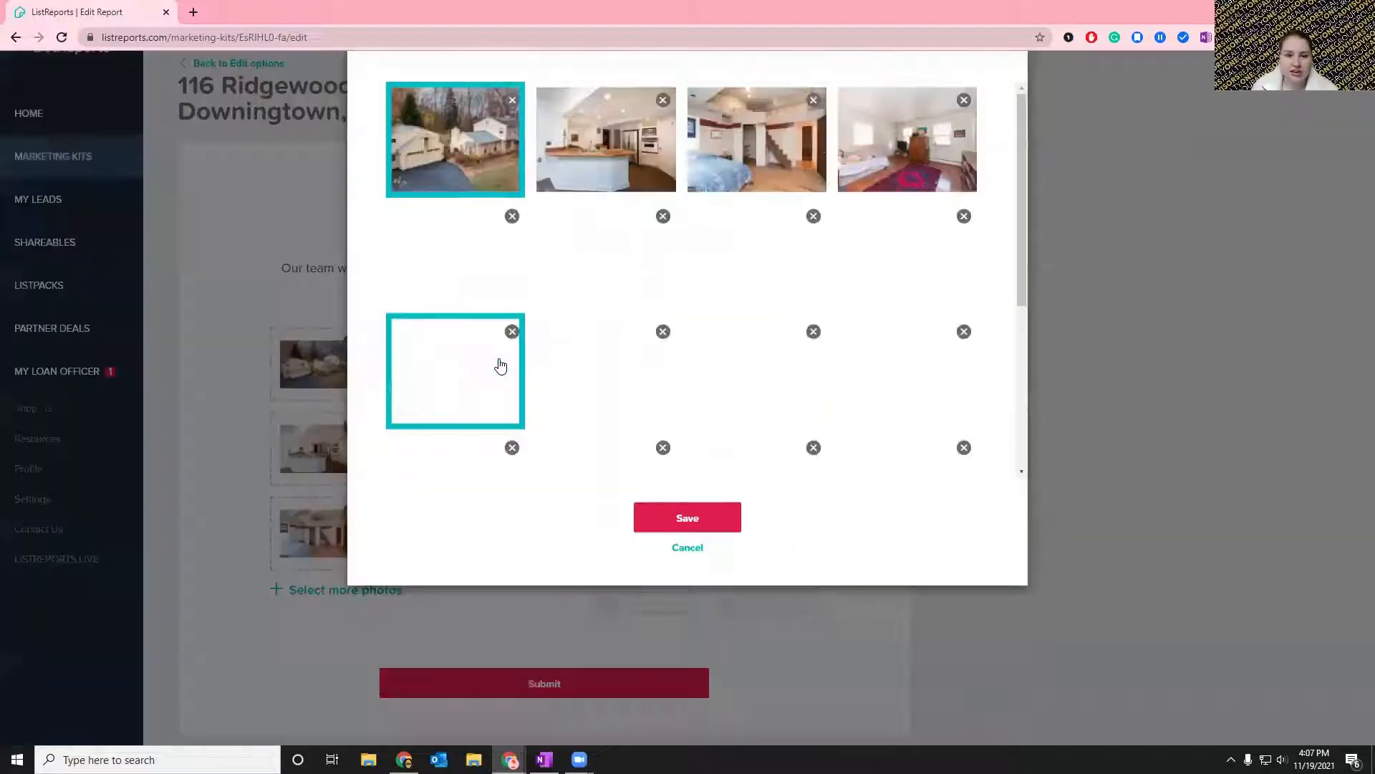
scroll(779, 401, down, 3)
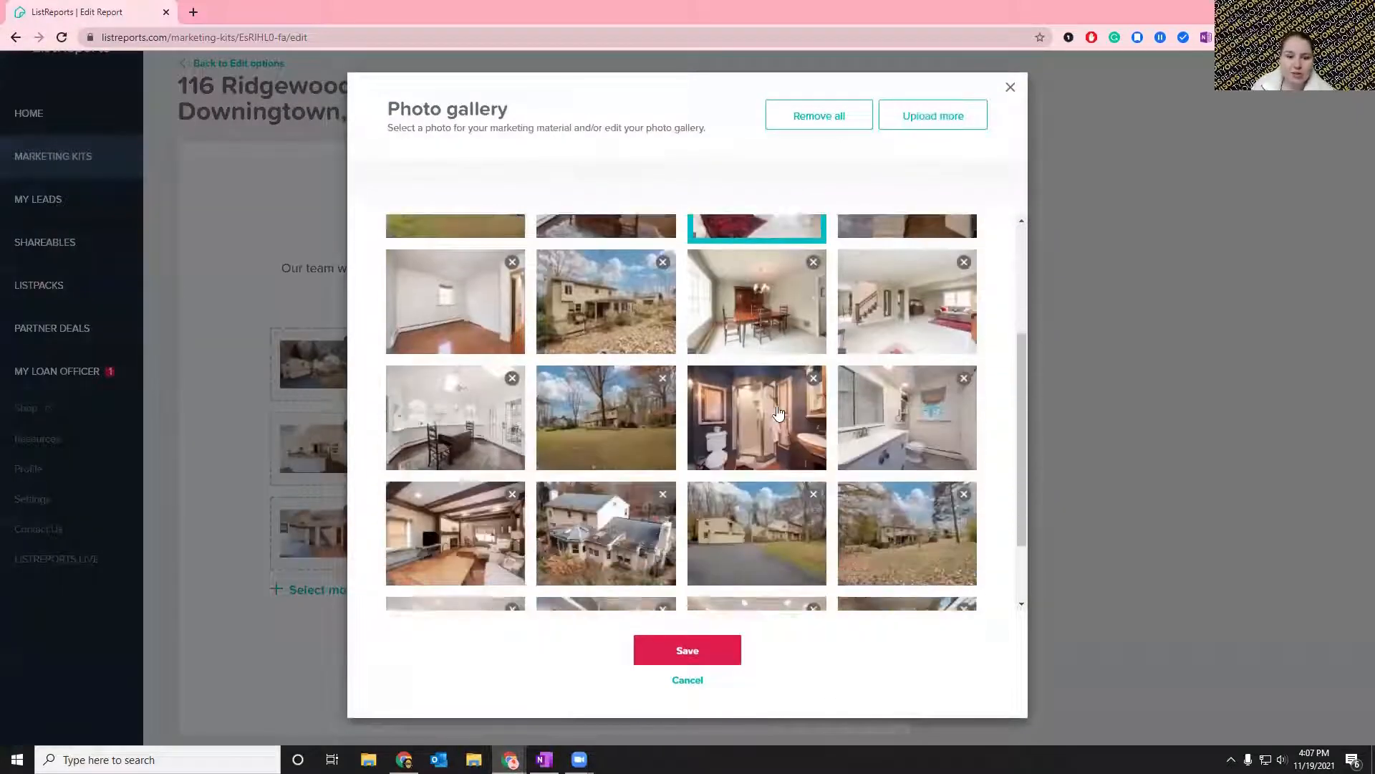
scroll(745, 387, up, 4)
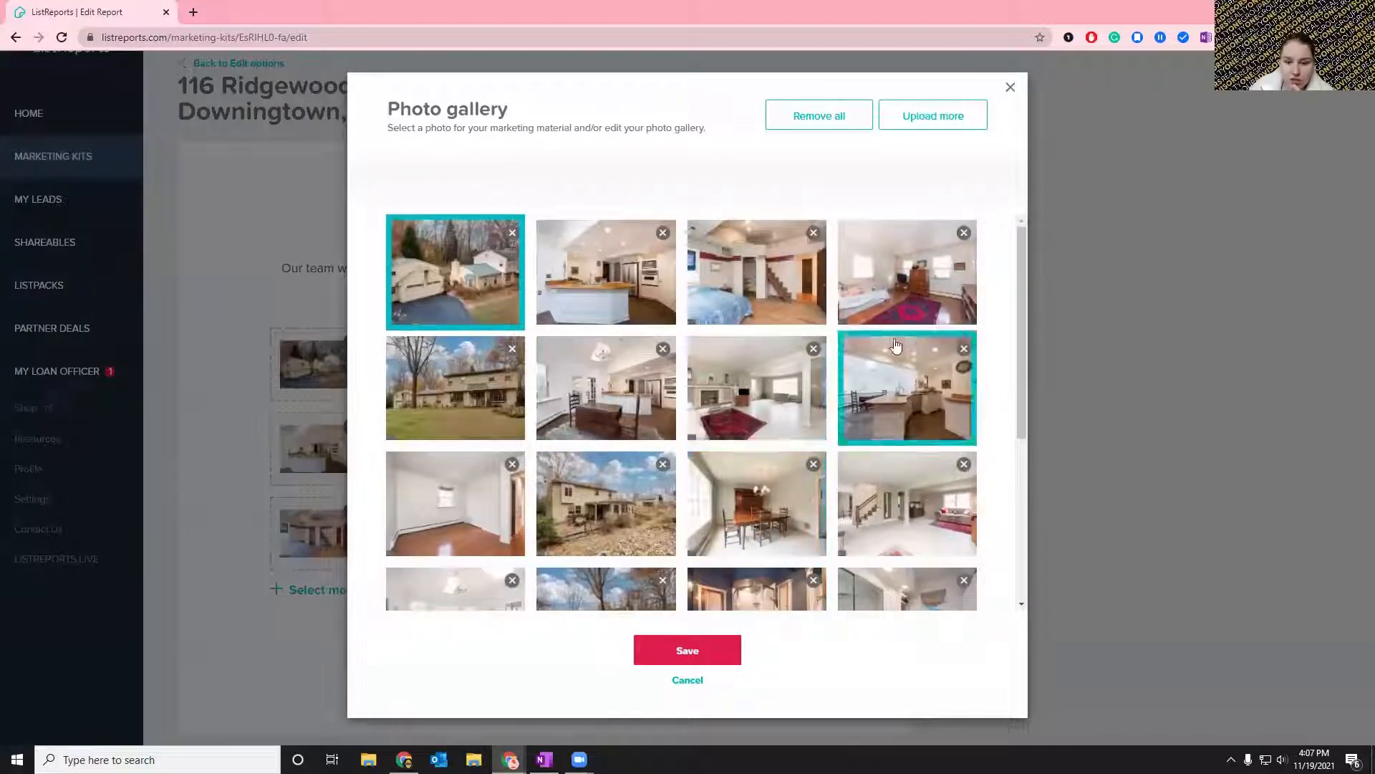
scroll(757, 401, down, 4)
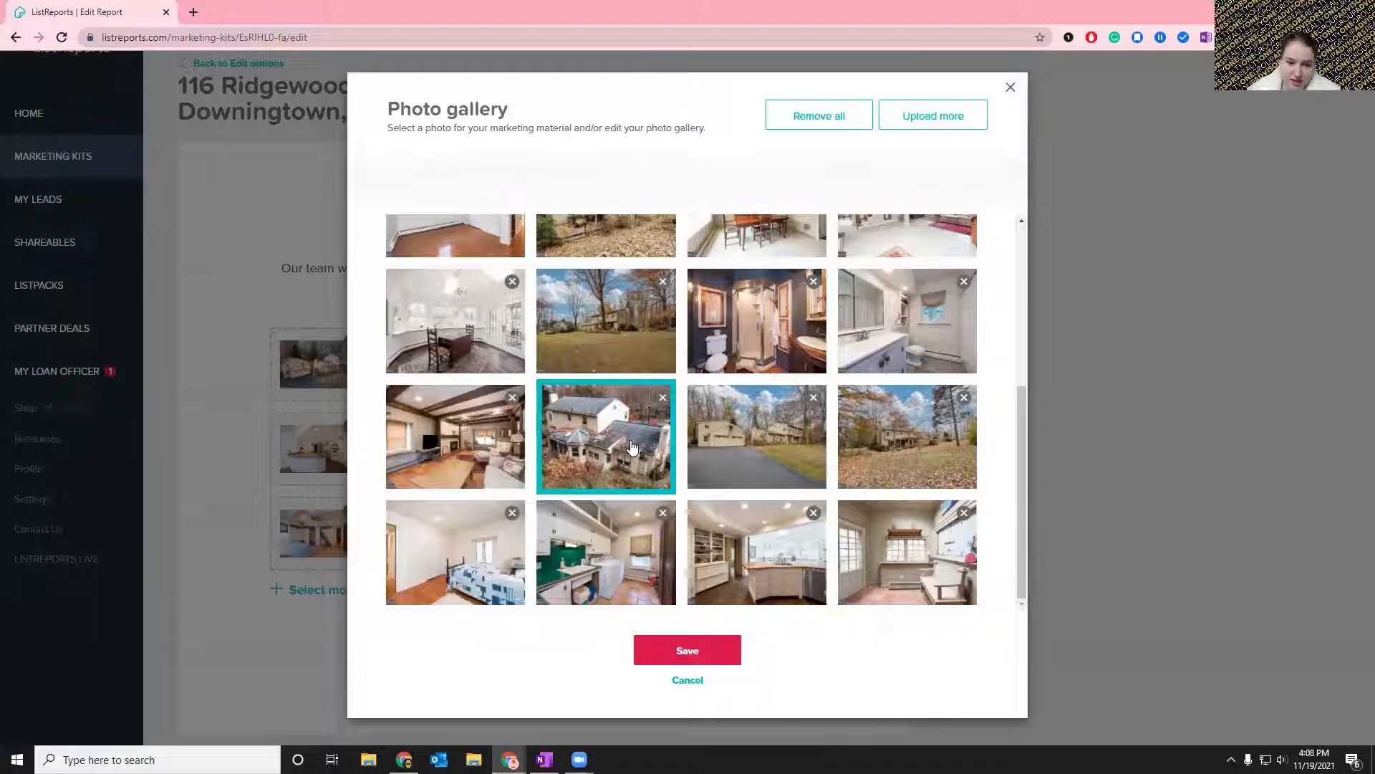
scroll(630, 464, up, 5)
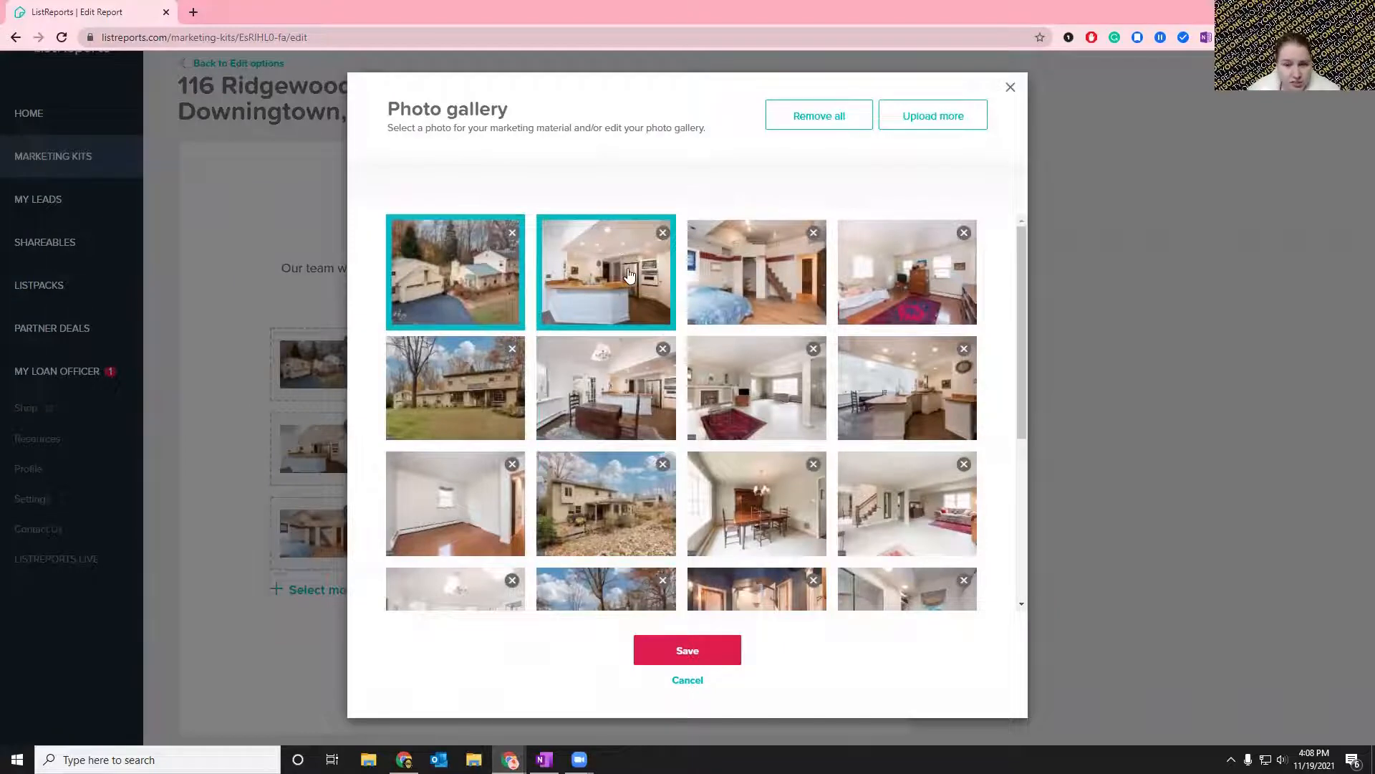
scroll(629, 275, down, 1)
scroll(629, 275, down, 3)
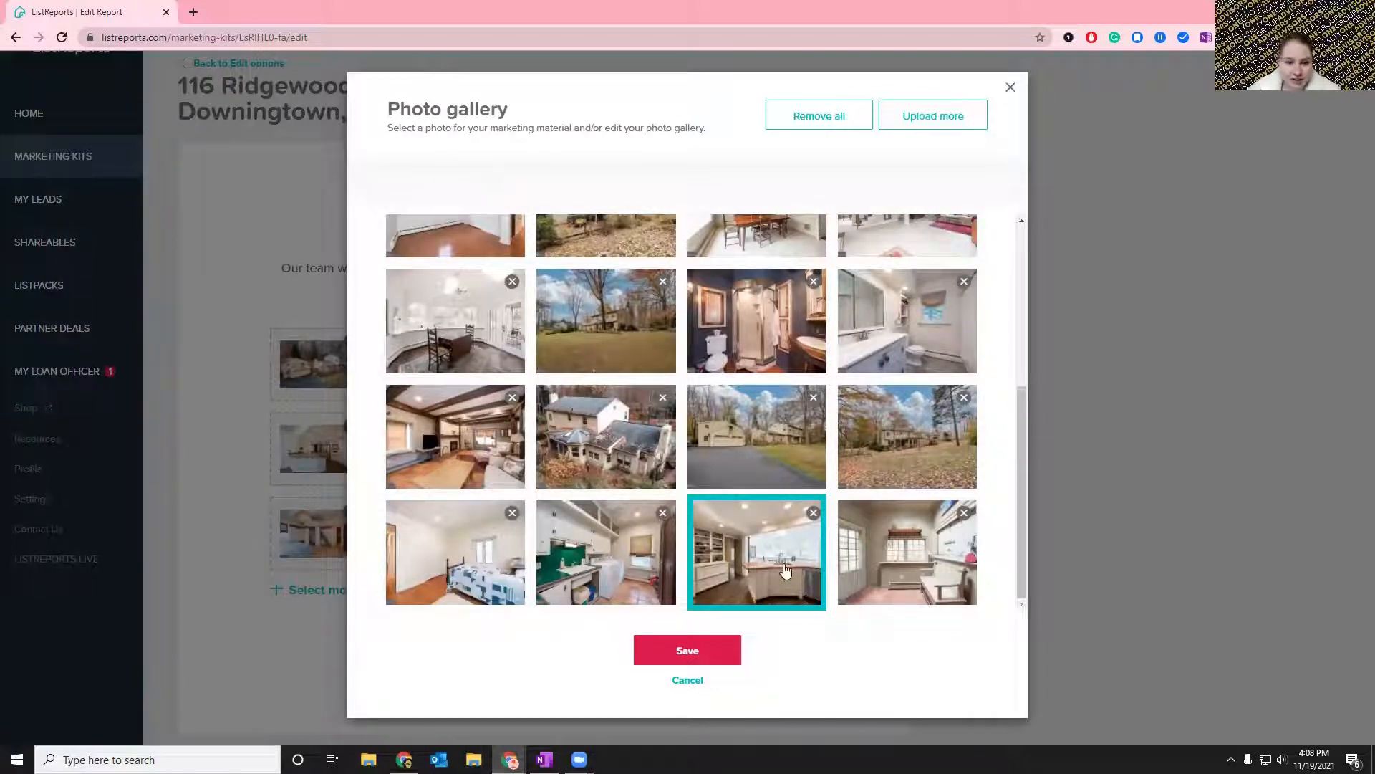
scroll(788, 437, up, 1)
scroll(788, 437, up, 4)
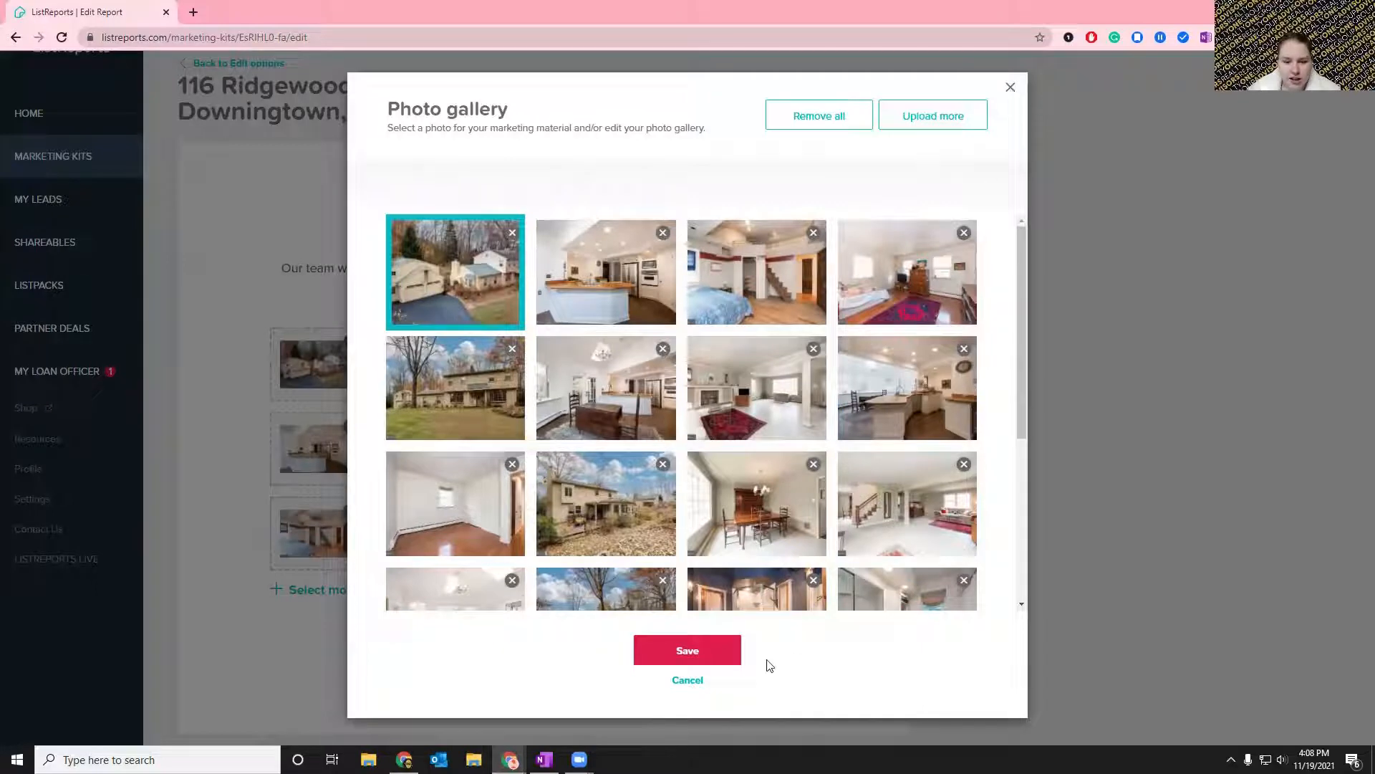
click(687, 651)
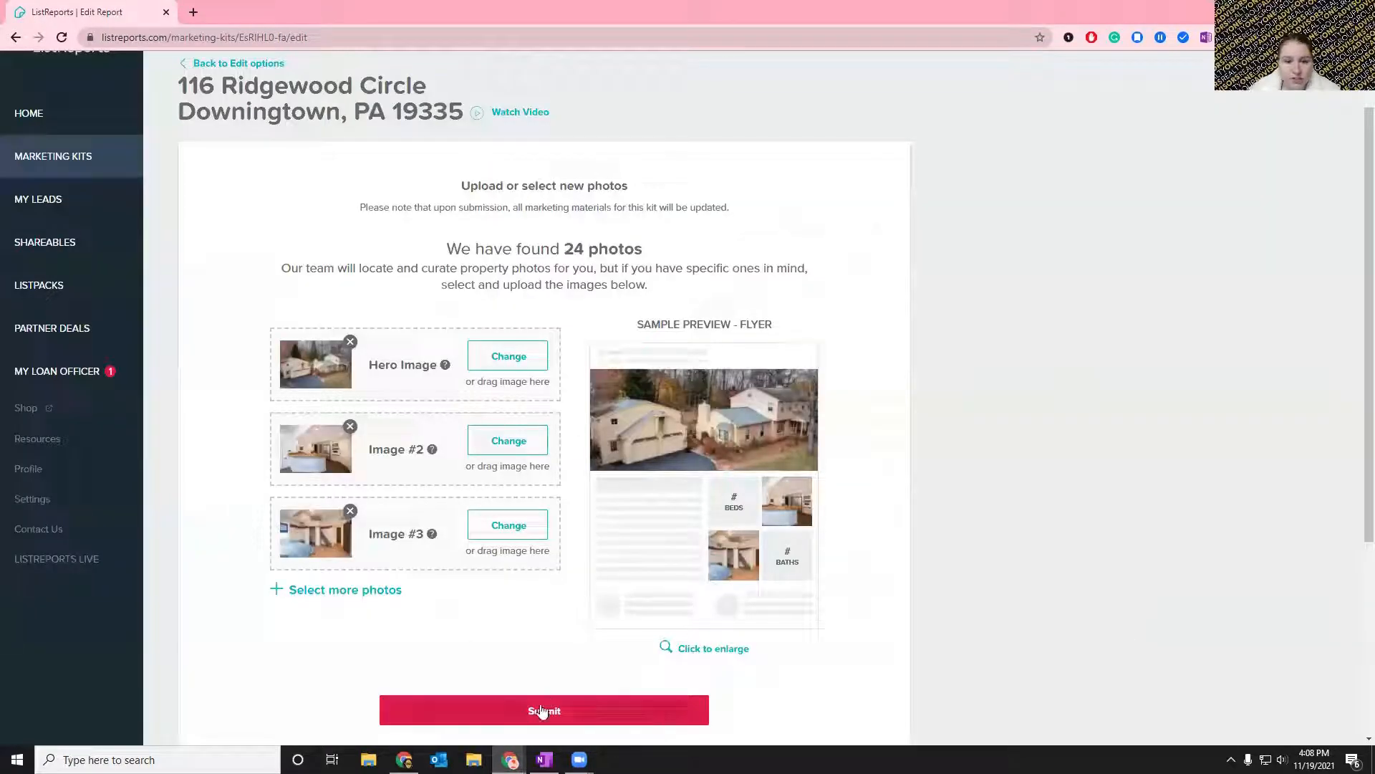
Return to the marketing kit details without submitting the photo selection, and set the intro video not to show again.
scroll(542, 710, down, 3)
scroll(551, 547, up, 2)
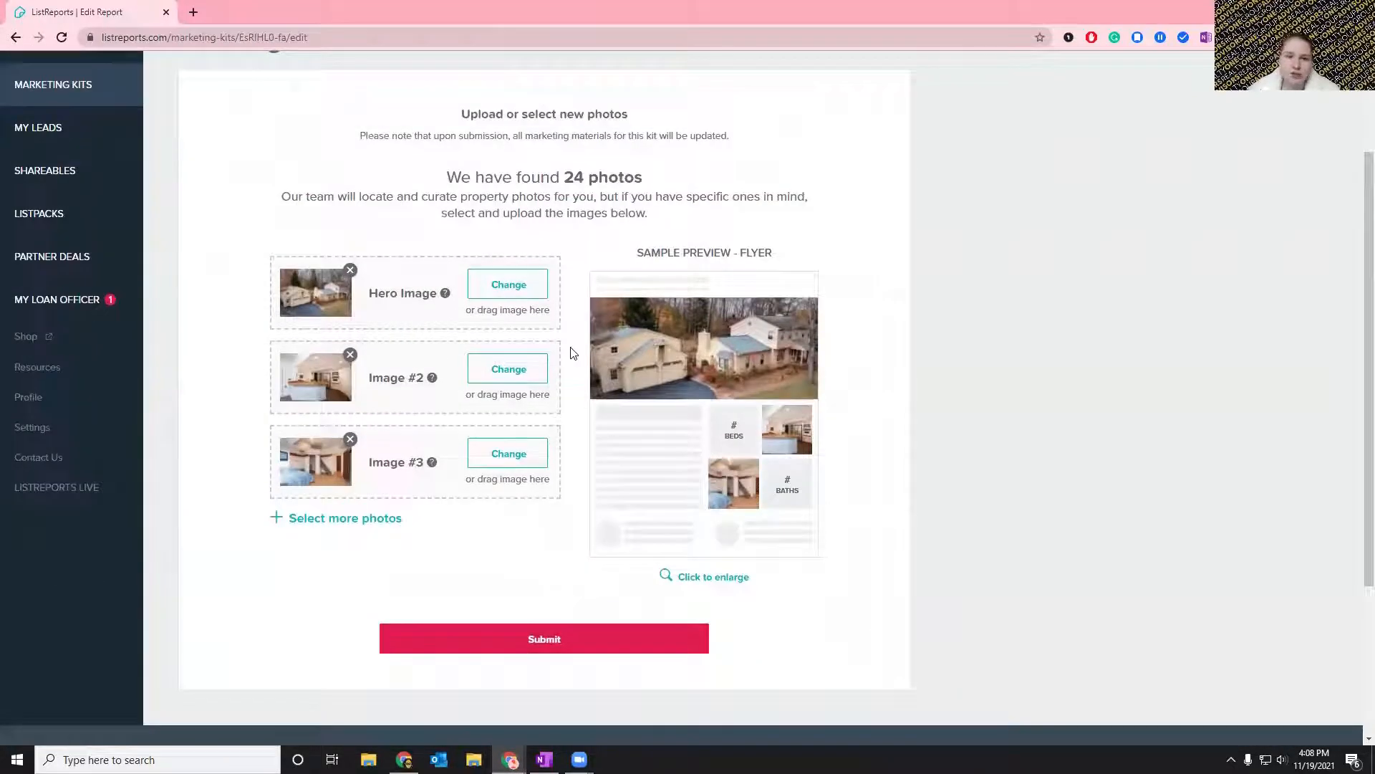
scroll(571, 352, up, 2)
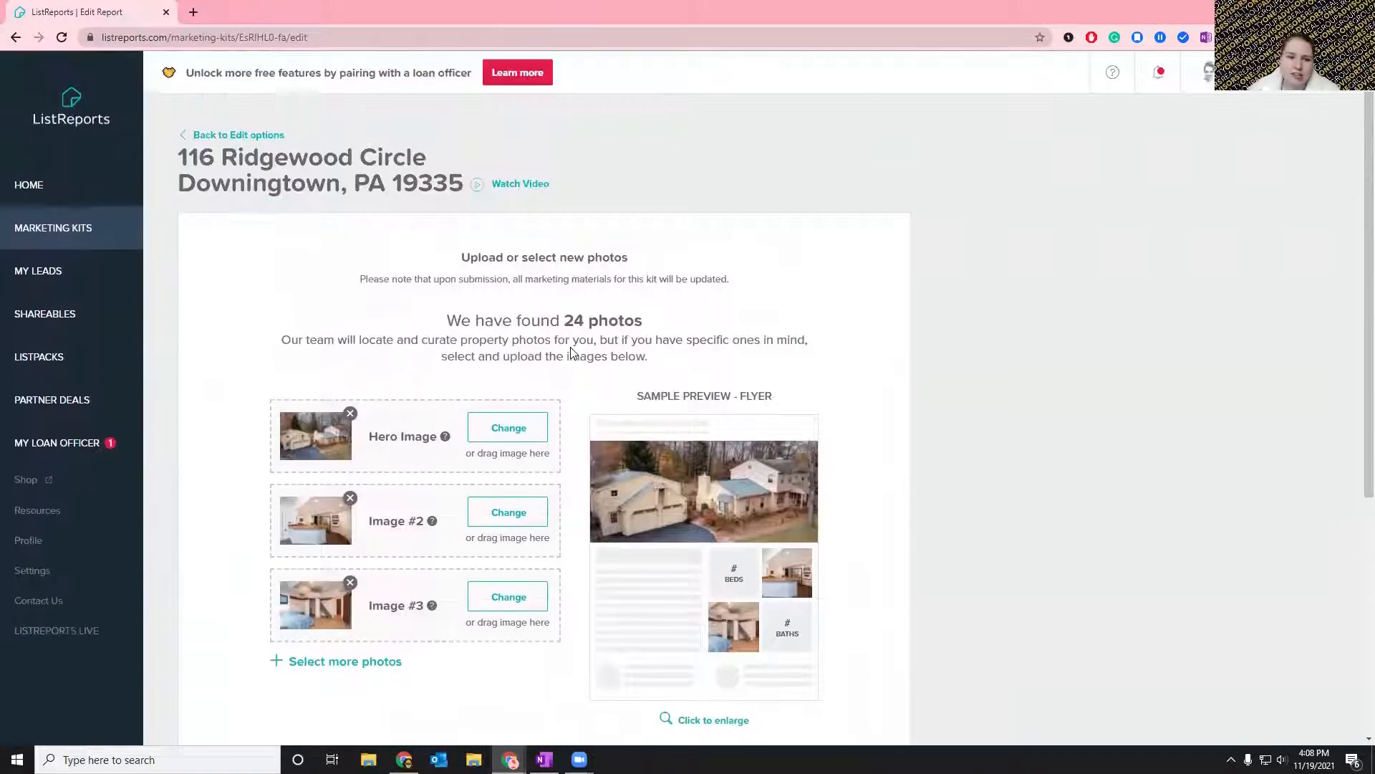
click(206, 137)
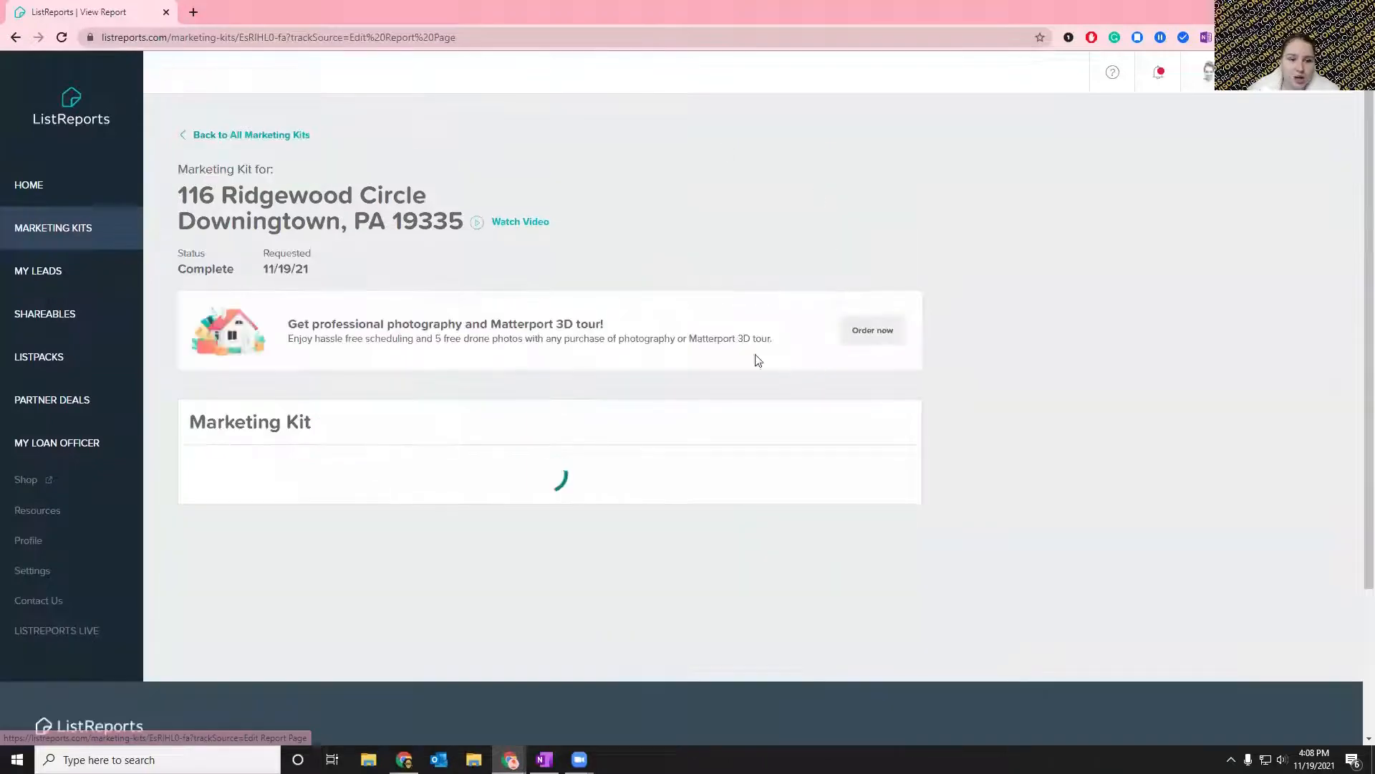
scroll(986, 519, down, 1)
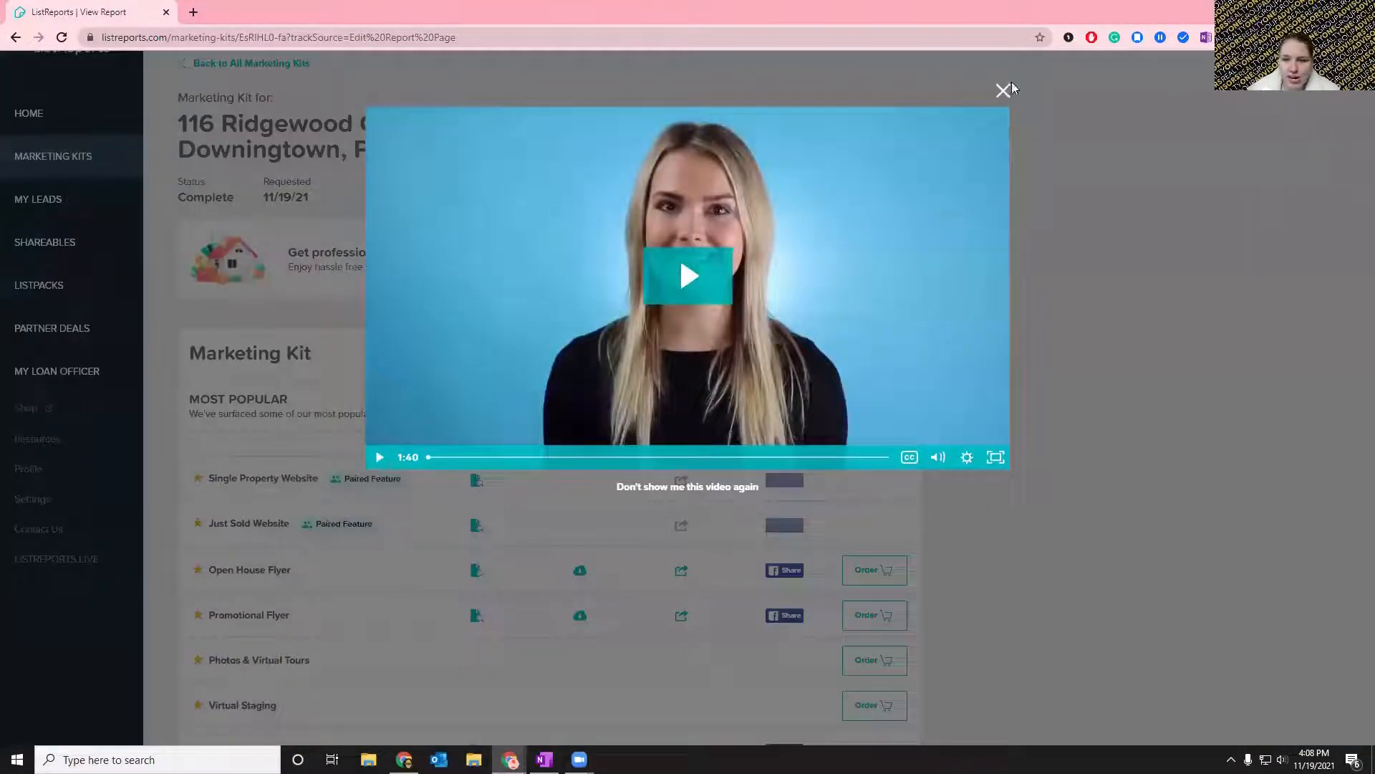
scroll(658, 492, down, 2)
click(658, 492)
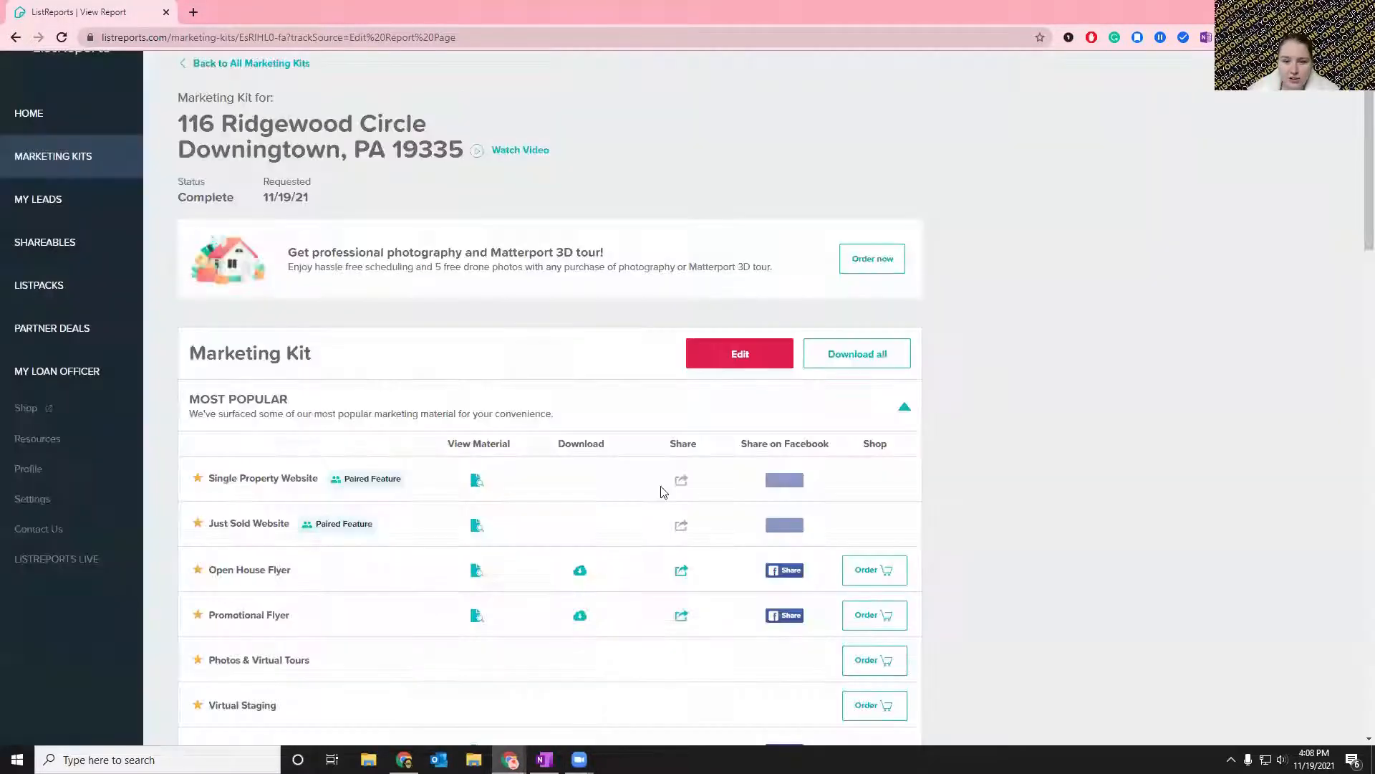
View the Open House Flyer from the Active Listing materials again and examine the photos and property details on its front page.
scroll(999, 370, down, 2)
scroll(1001, 372, down, 10)
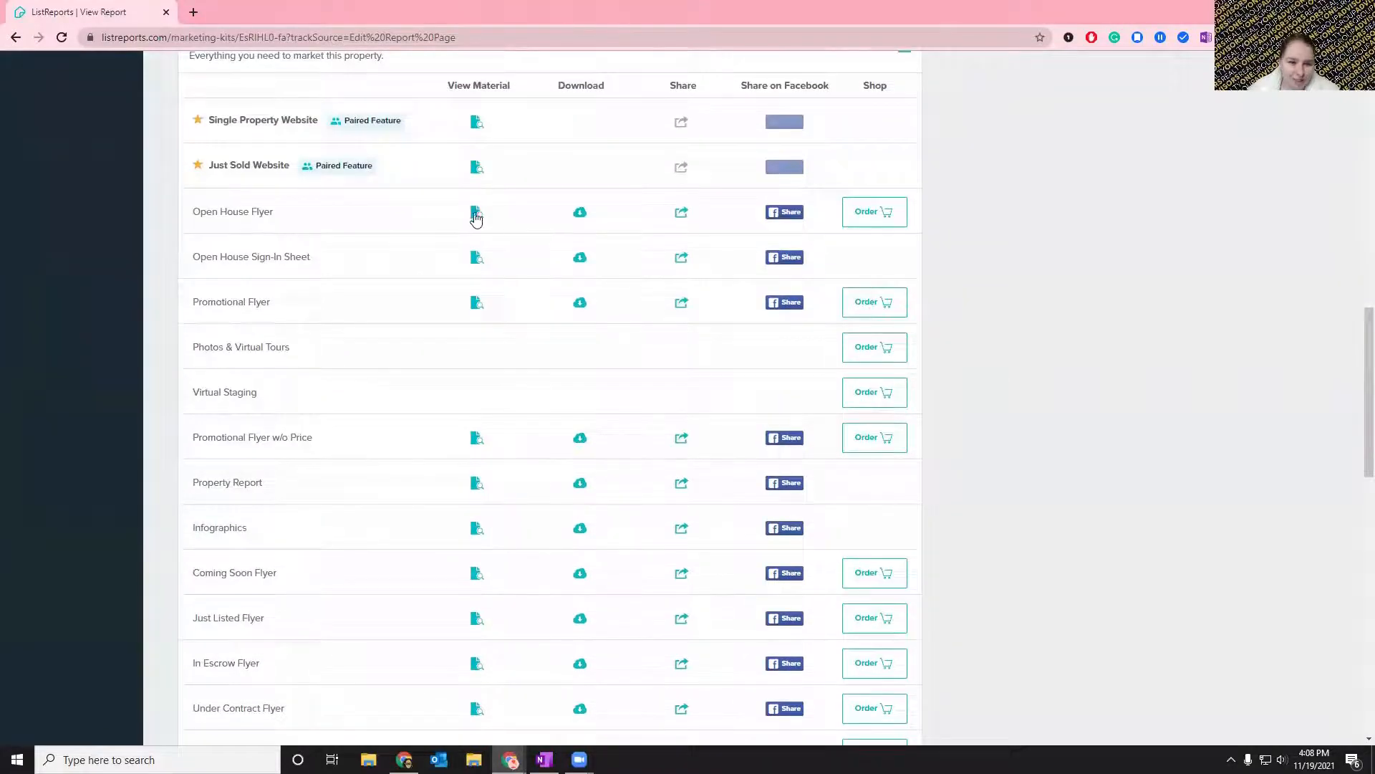
click(475, 213)
scroll(924, 445, down, 7)
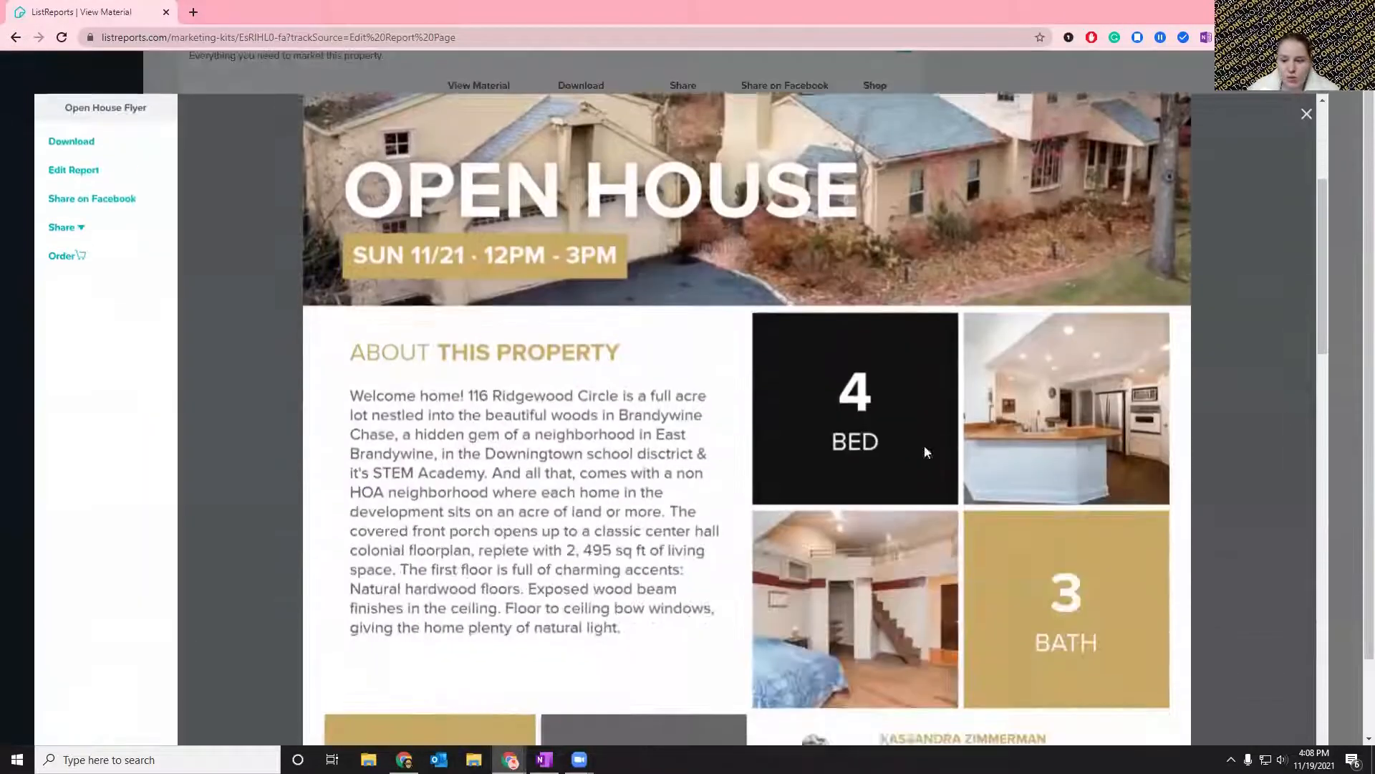
scroll(1068, 415, up, 4)
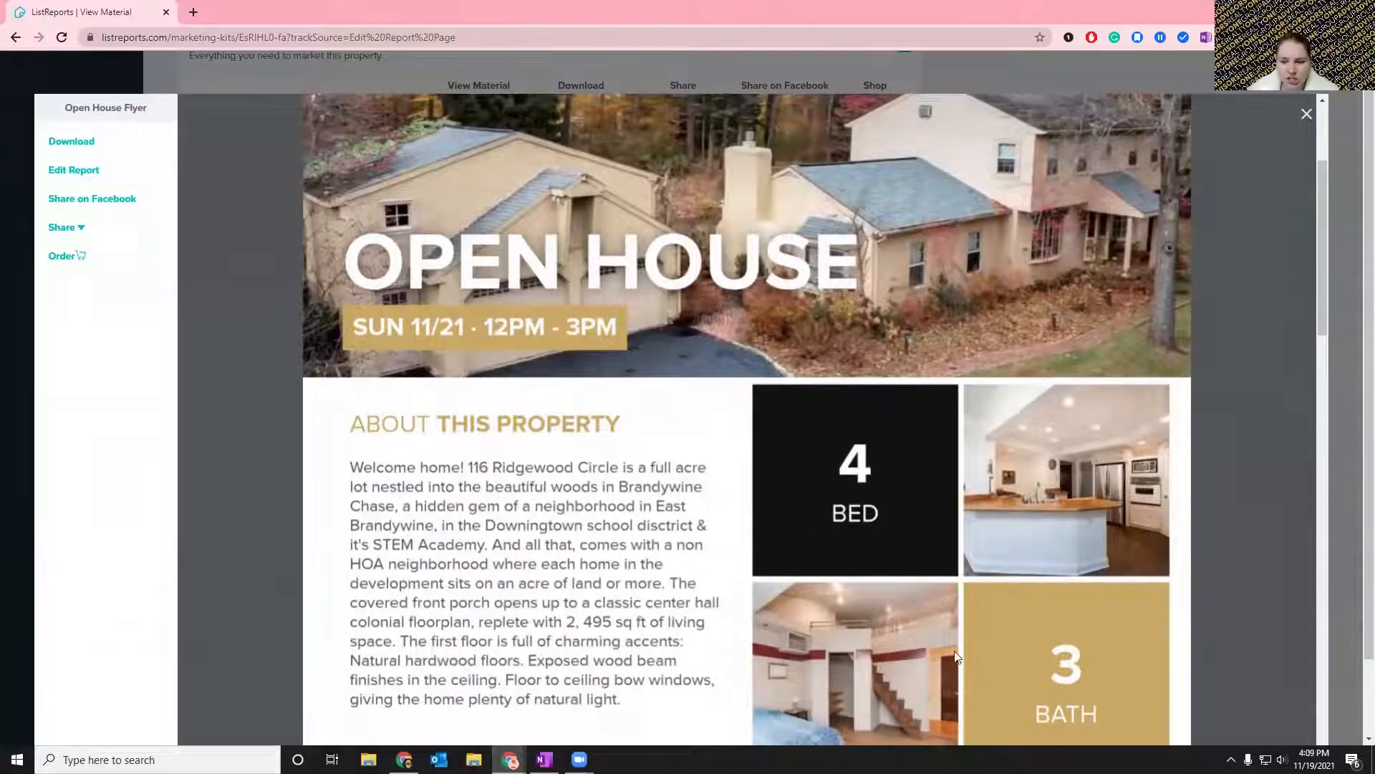
Review the Open House Flyer's property details, agent block and area, school and outdoor reports, and close the preview.
scroll(1040, 586, down, 3)
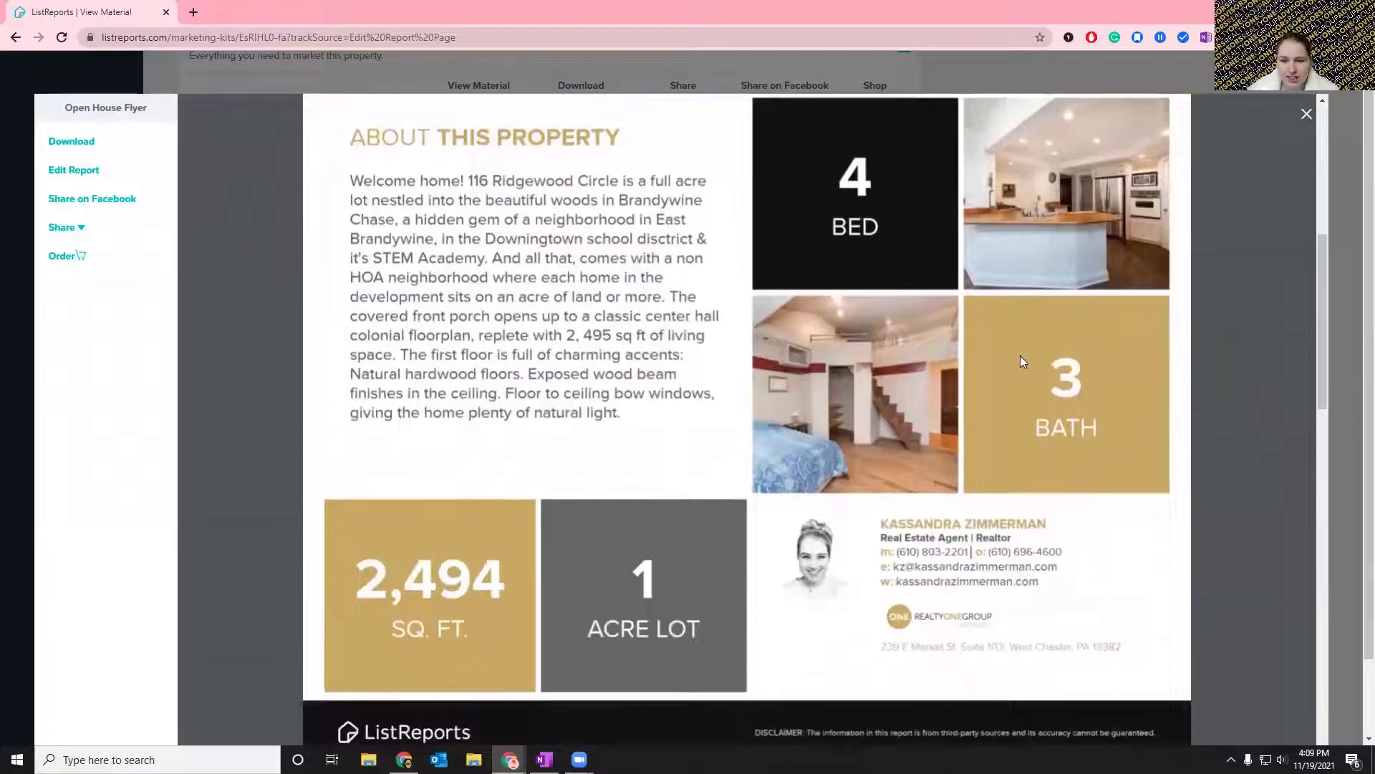
scroll(1052, 515, up, 1)
scroll(1051, 514, up, 1)
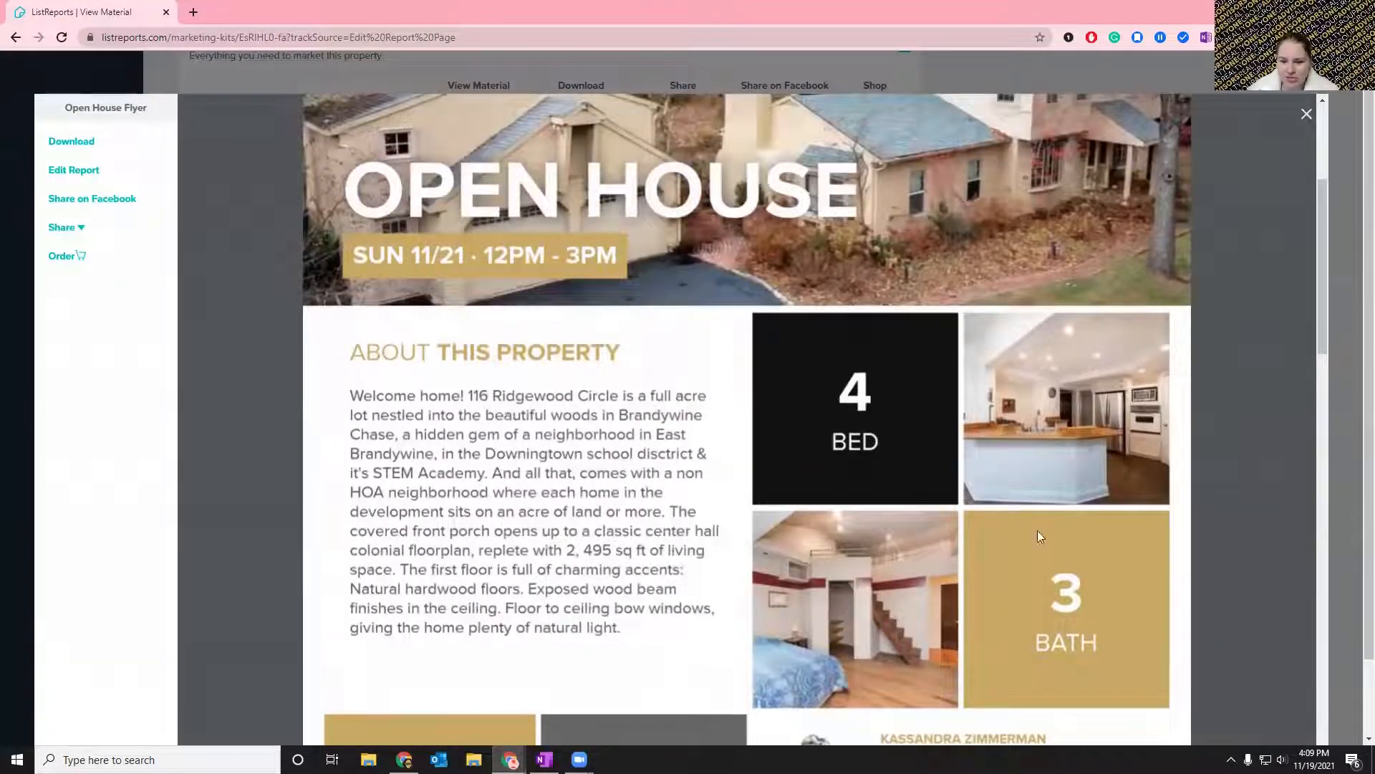
scroll(1079, 287, up, 2)
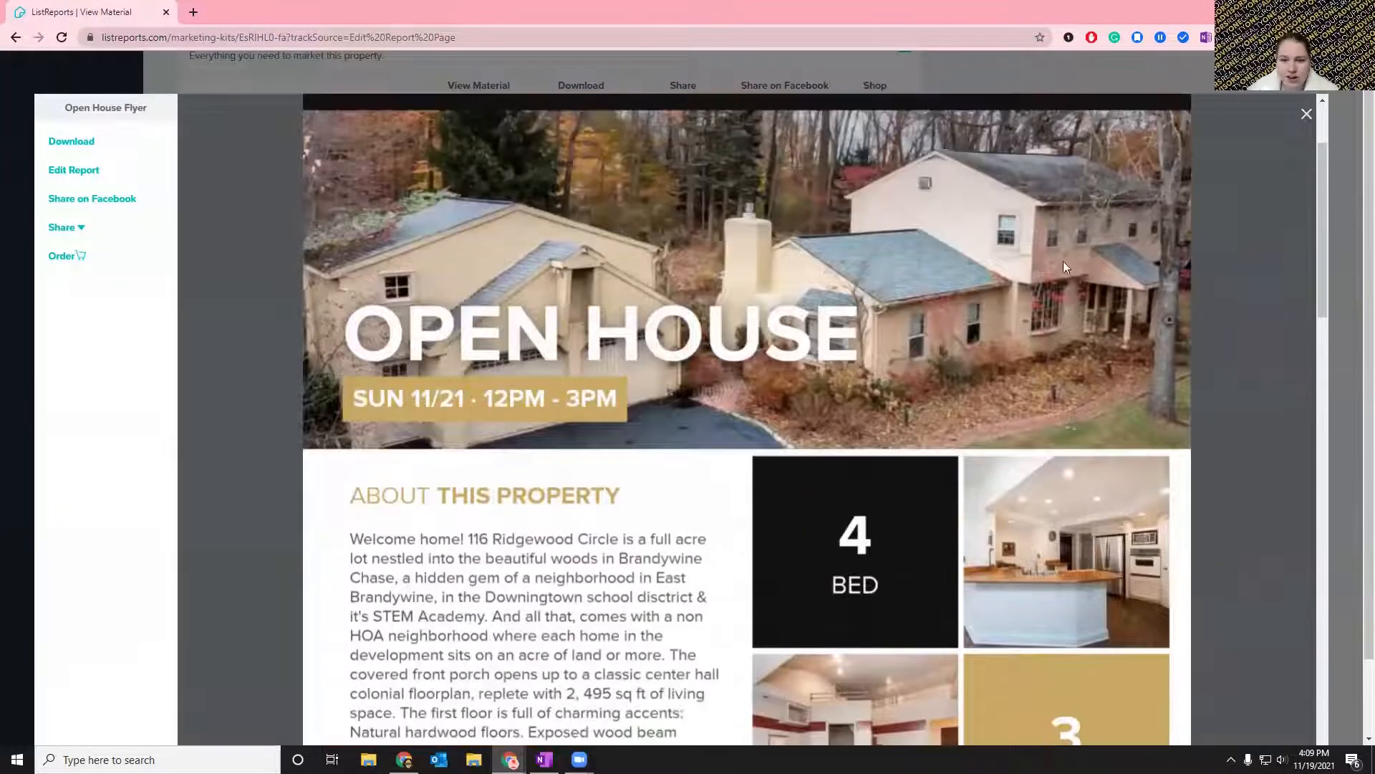
scroll(1240, 244, down, 15)
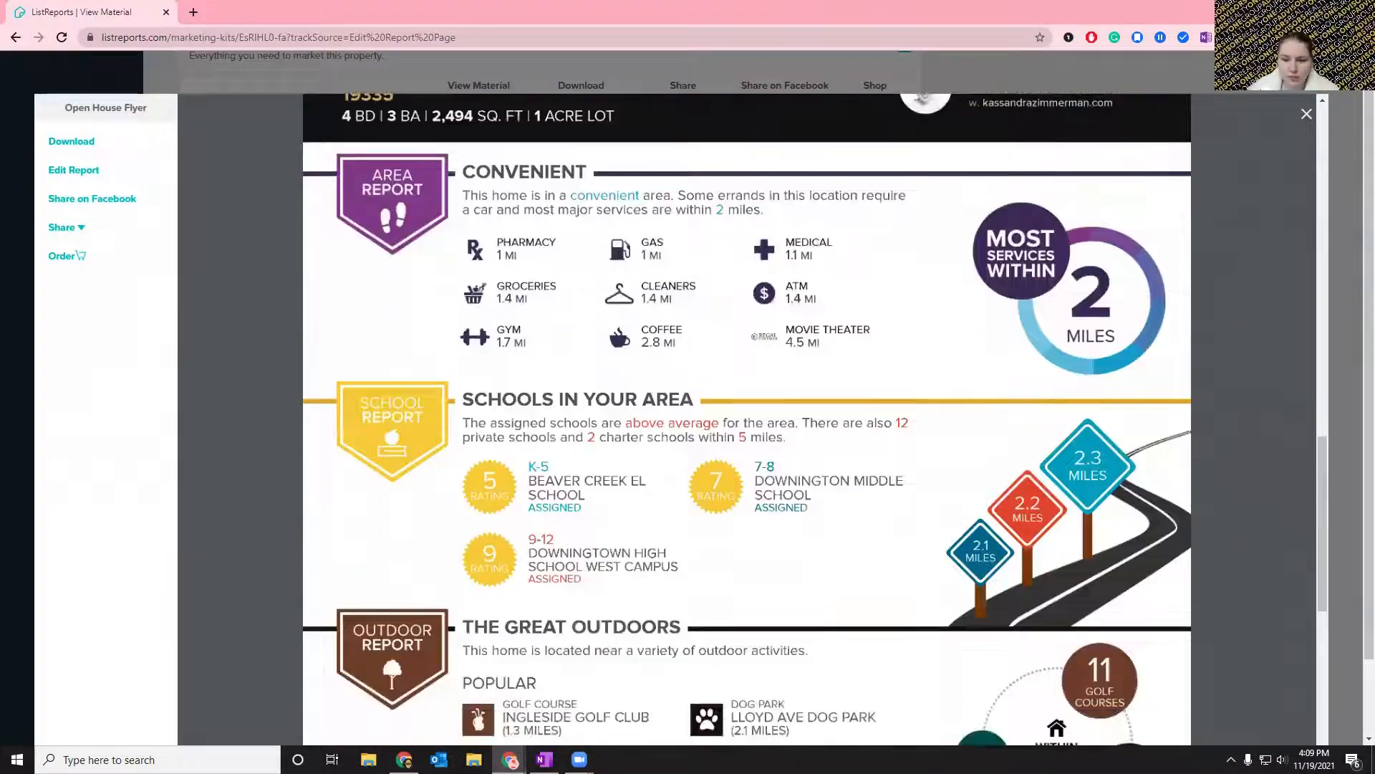
click(1354, 115)
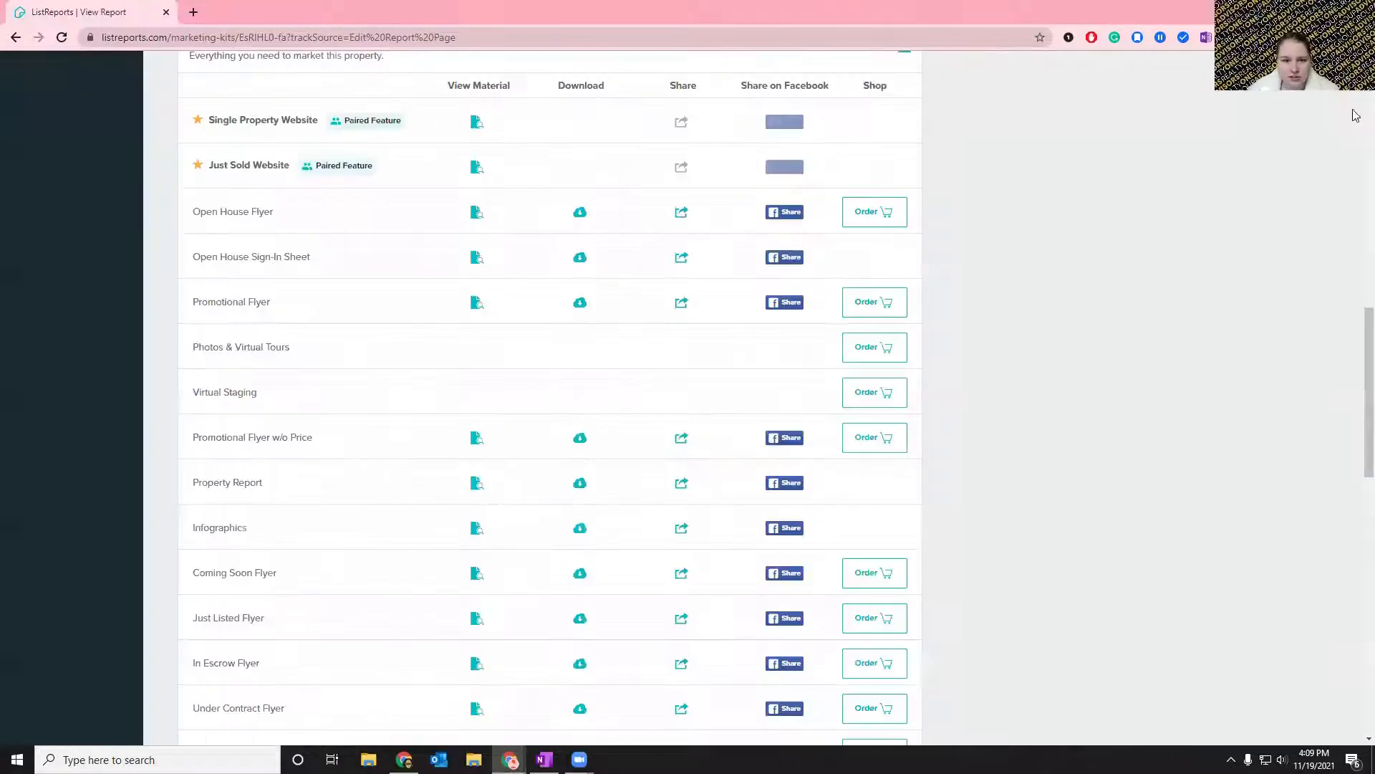
Examine the marketing kit's material list from Most Popular through Active Listing, Listing Presentation, Buyer Reports, and Sign Riders & Postcards.
scroll(1064, 412, up, 11)
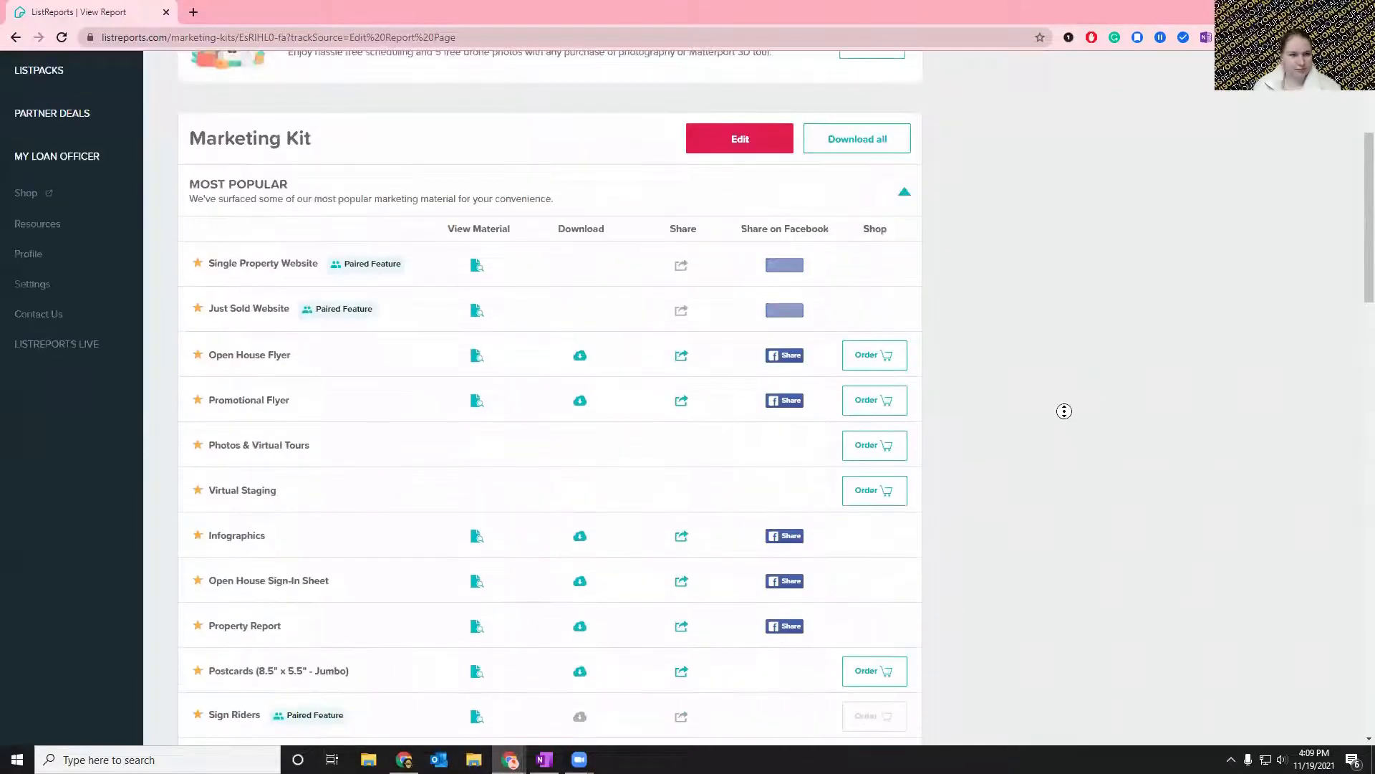
scroll(1065, 412, down, 2)
scroll(1026, 540, up, 6)
scroll(1026, 544, down, 9)
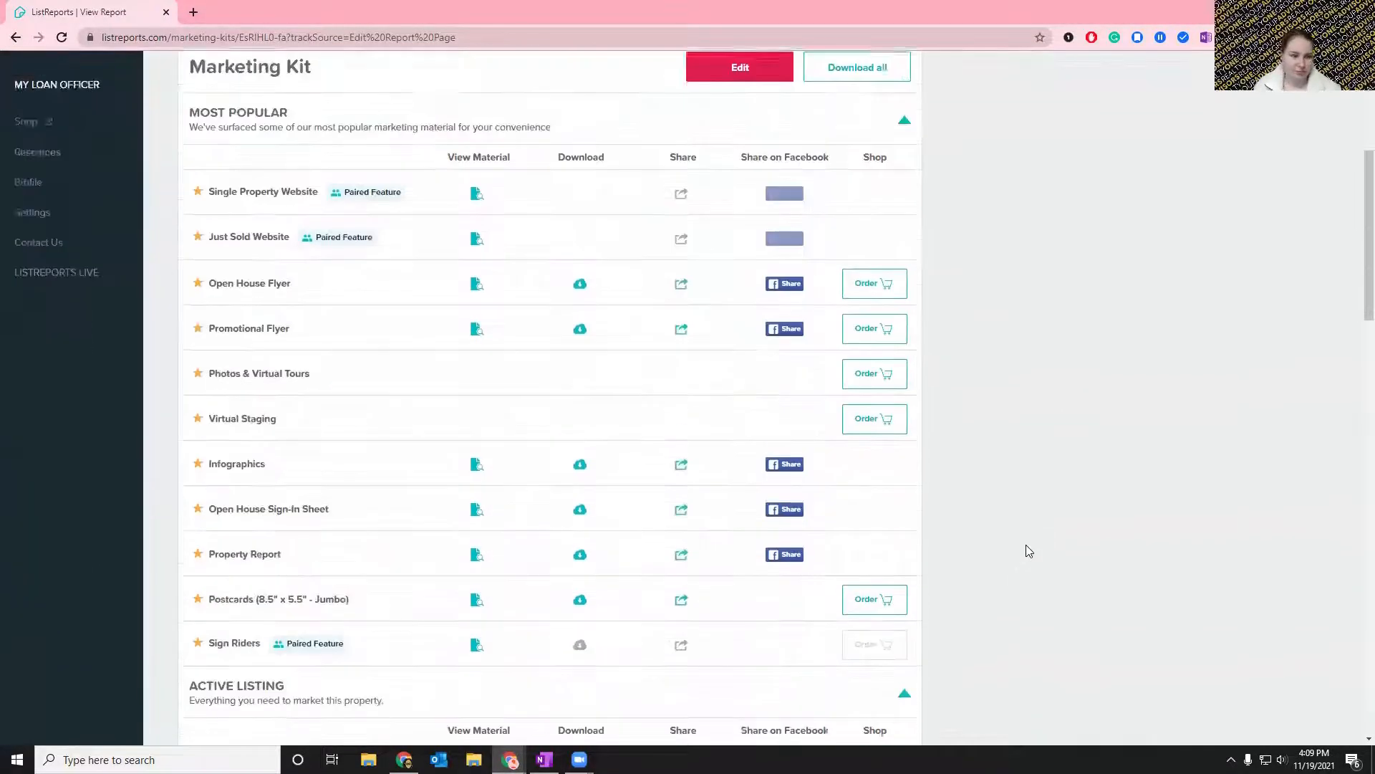
scroll(1029, 550, down, 5)
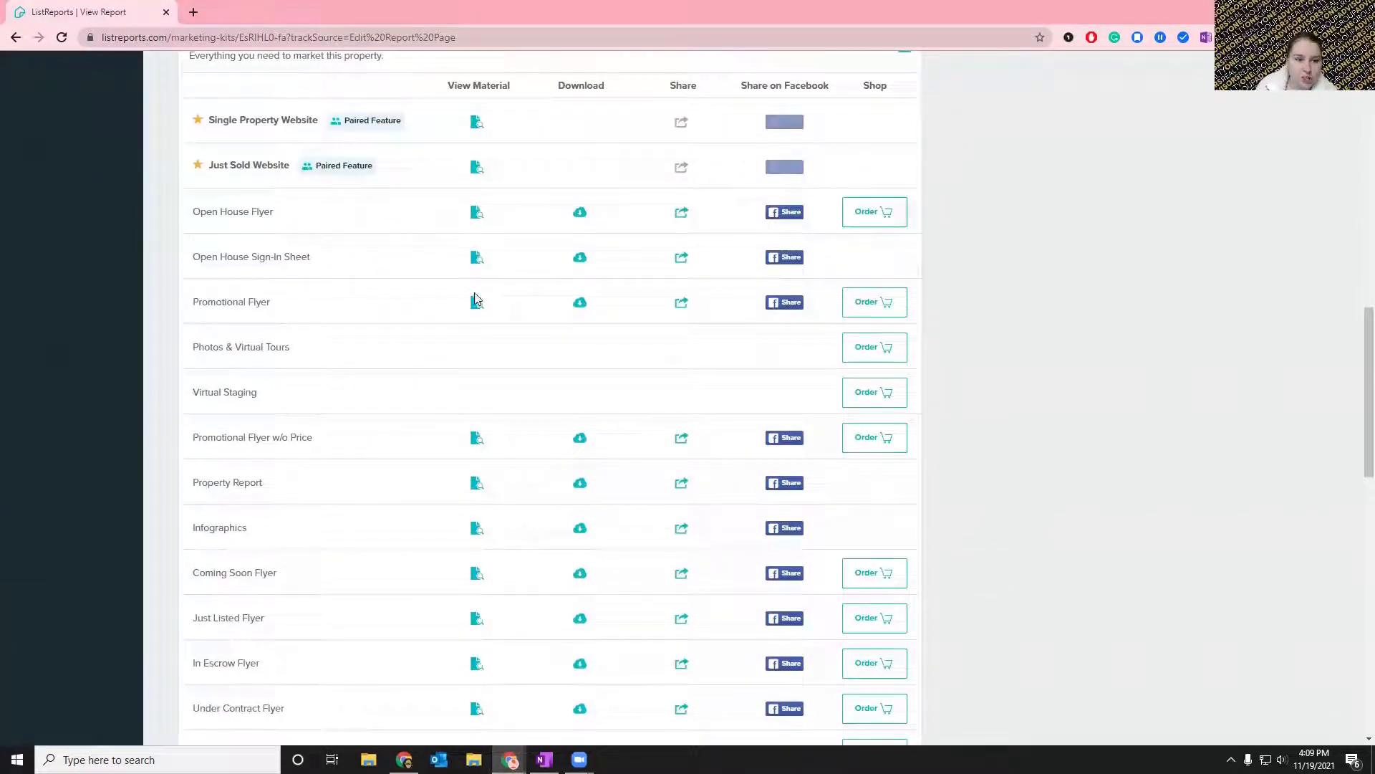
scroll(466, 483, up, 8)
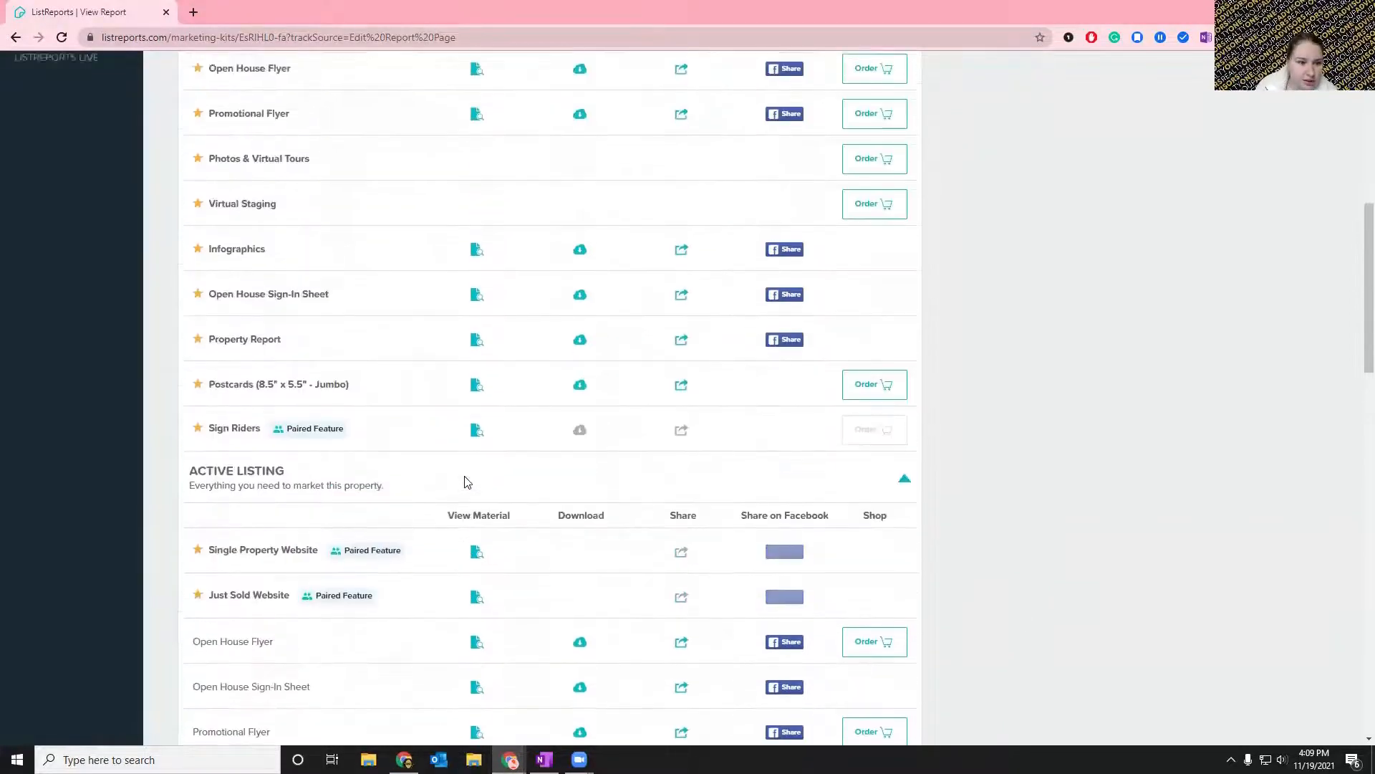
scroll(465, 482, down, 15)
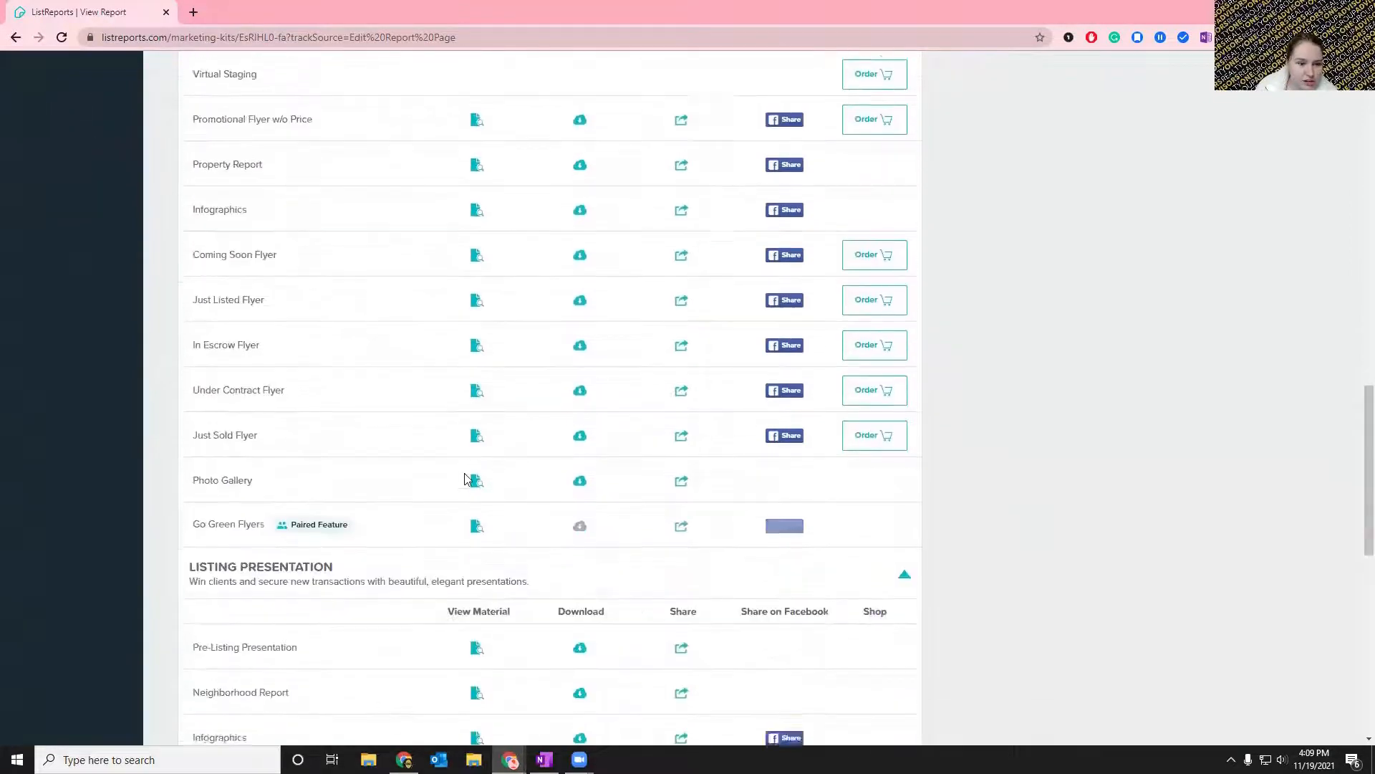
scroll(466, 480, down, 2)
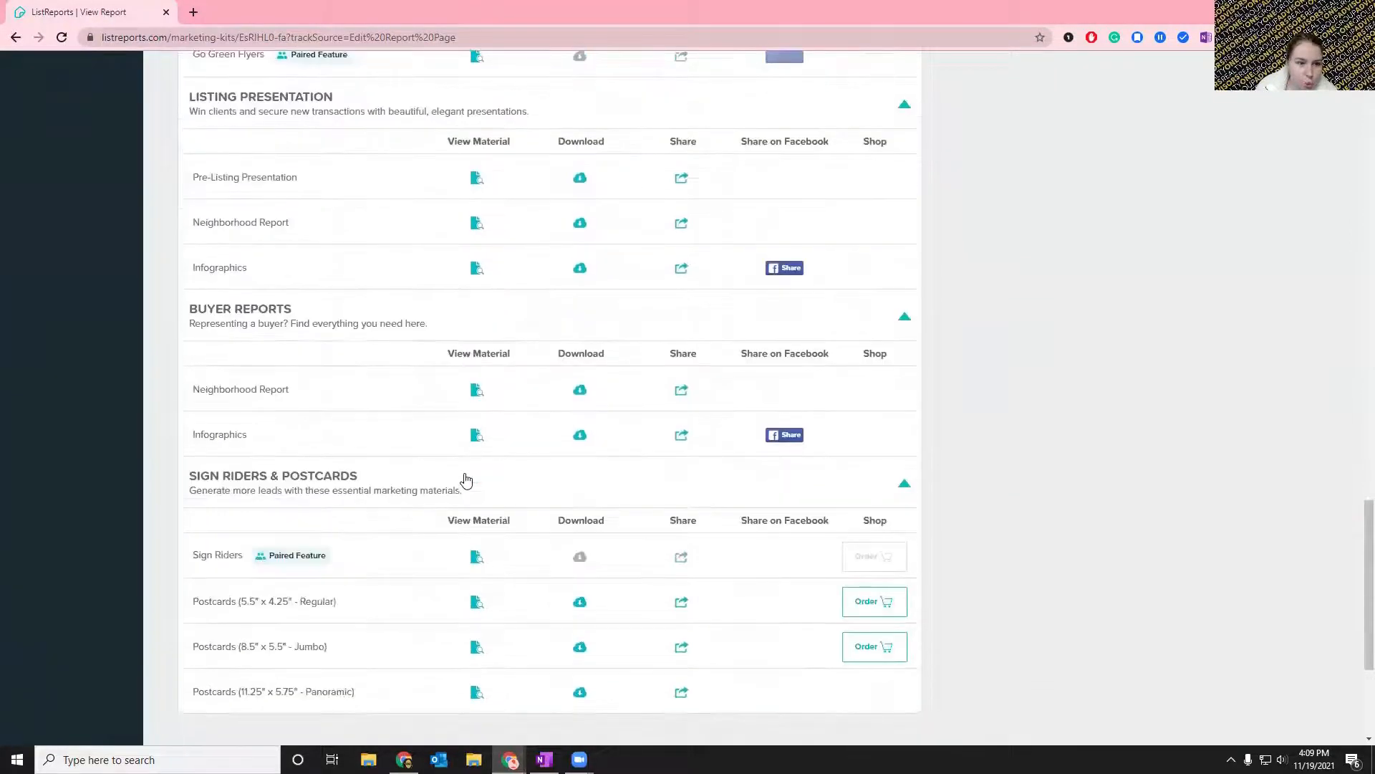
View the Pre-Listing Presentation, look through its cover, sample photos and neighborhood report pages, and close it.
click(475, 179)
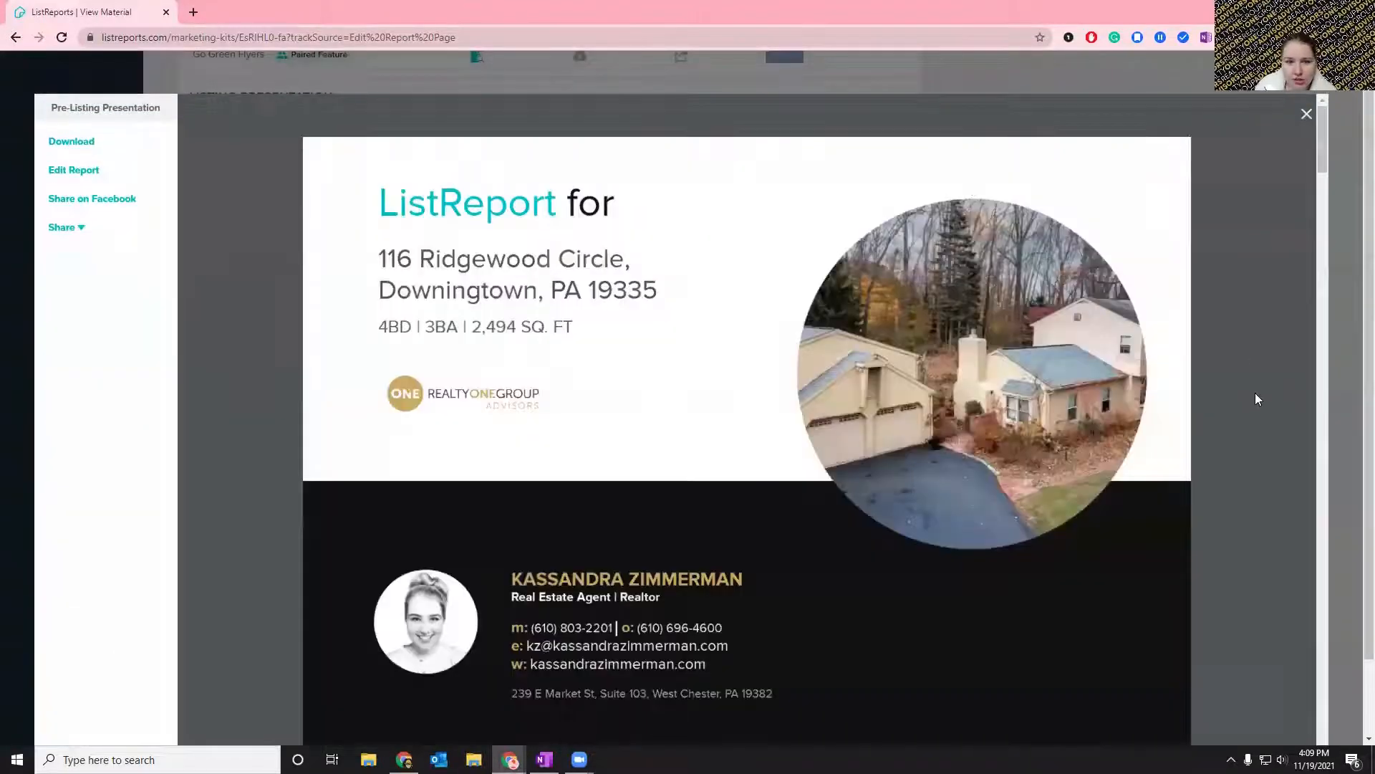
scroll(1256, 393, down, 6)
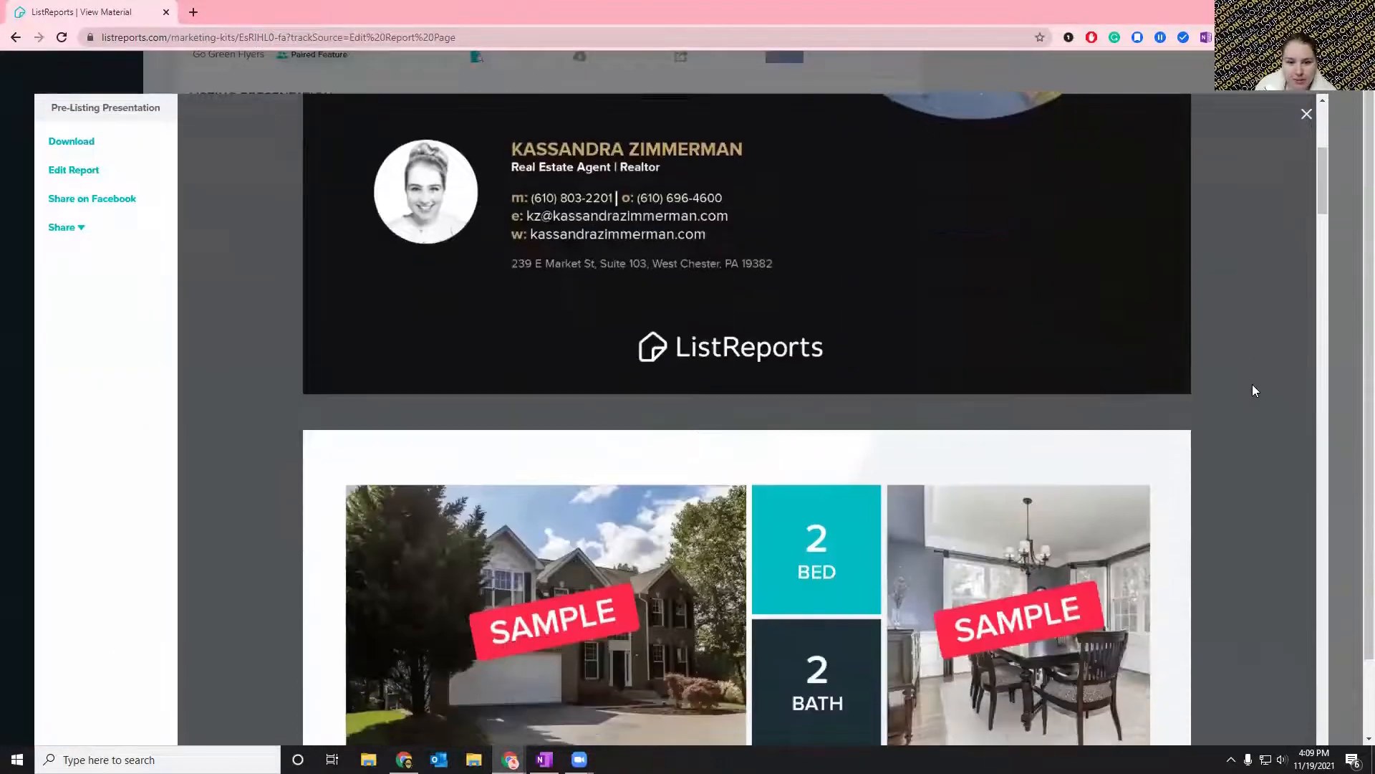
scroll(1255, 391, down, 5)
scroll(1089, 329, up, 1)
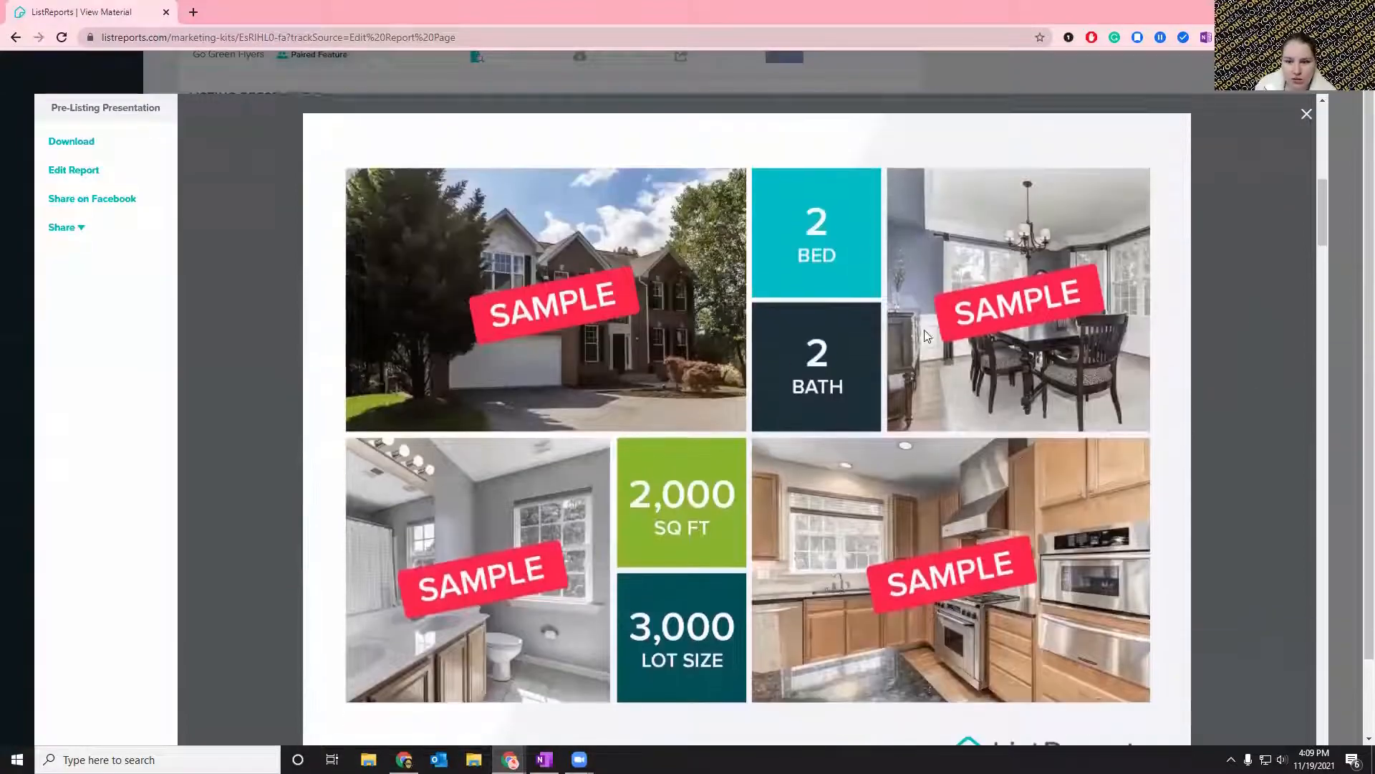
scroll(926, 335, down, 20)
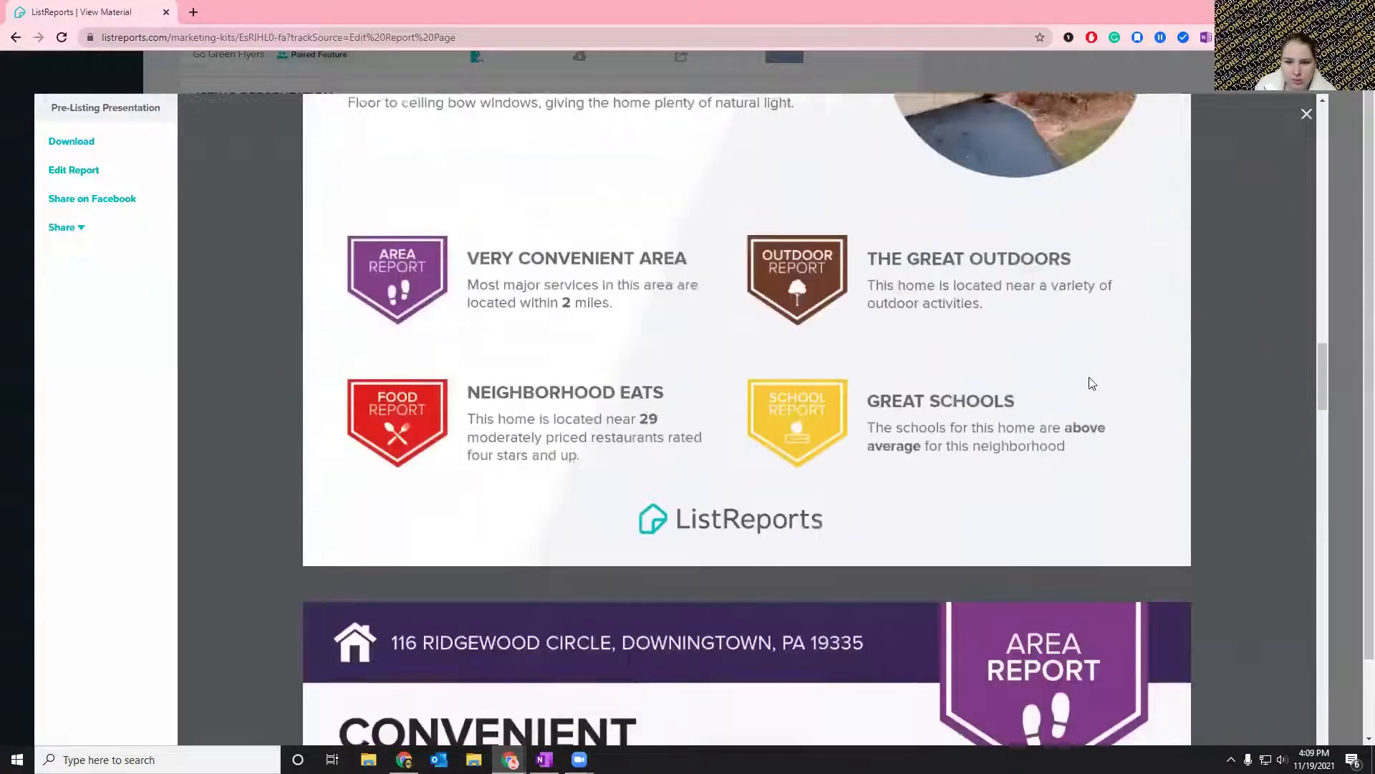
scroll(1091, 383, down, 20)
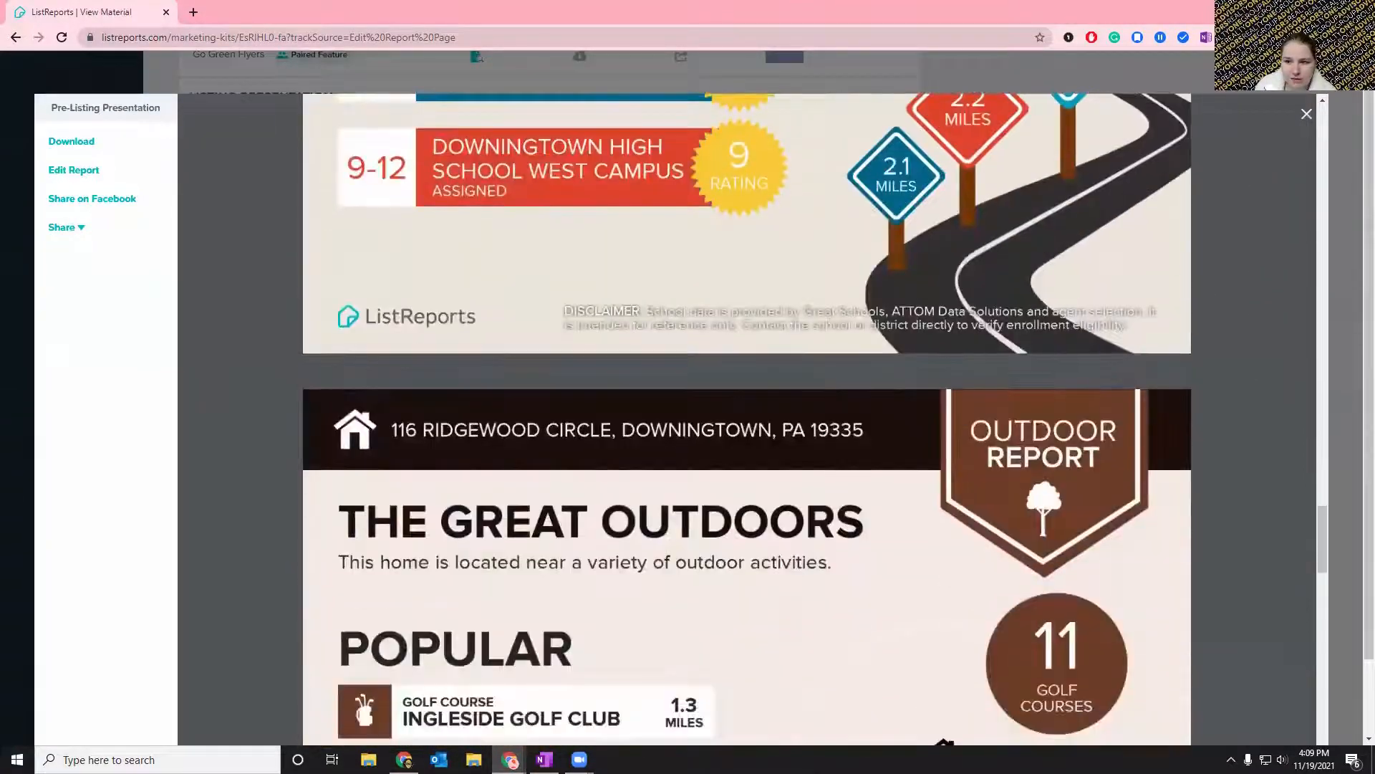
click(1307, 118)
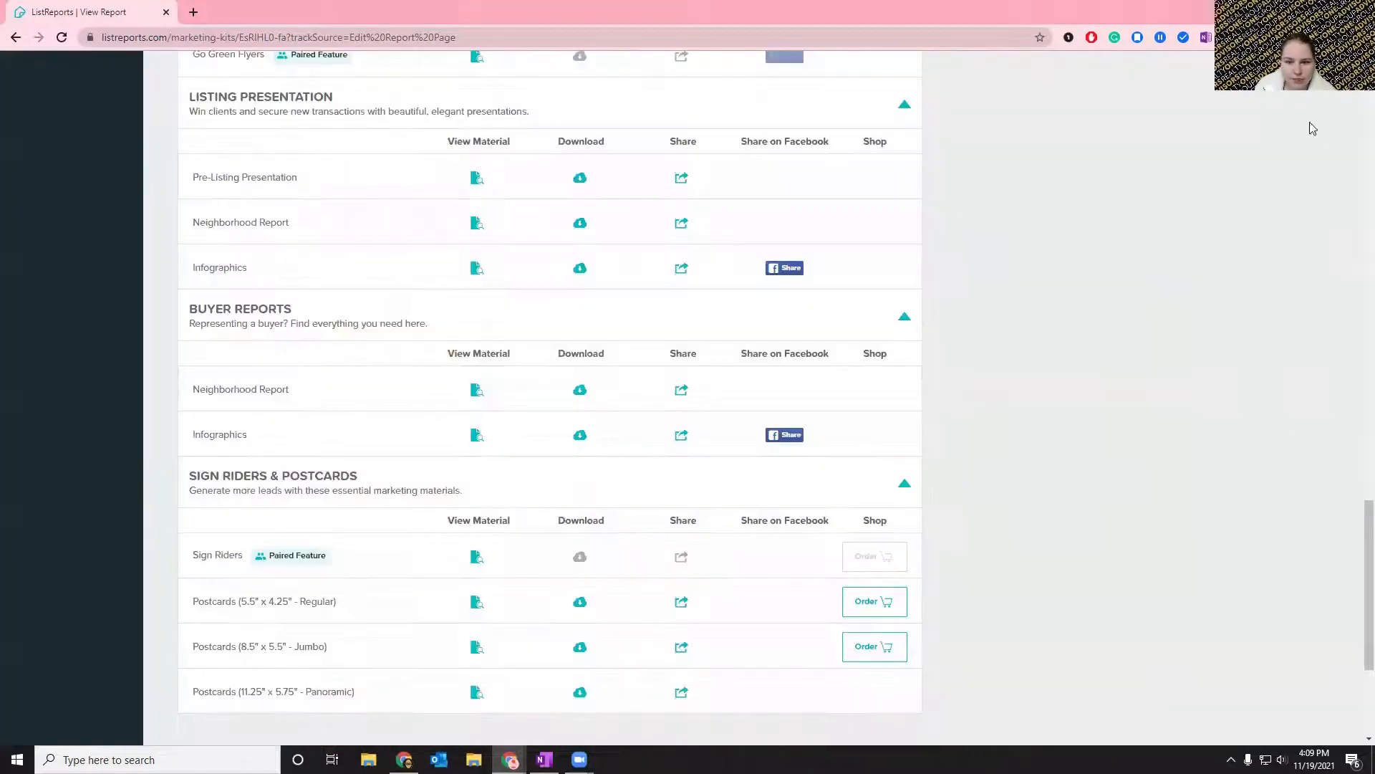
View the Open House Sign-In Sheet from the Active Listing materials, check its visitor sign-in table, and close it.
scroll(1216, 321, up, 3)
scroll(1215, 320, up, 6)
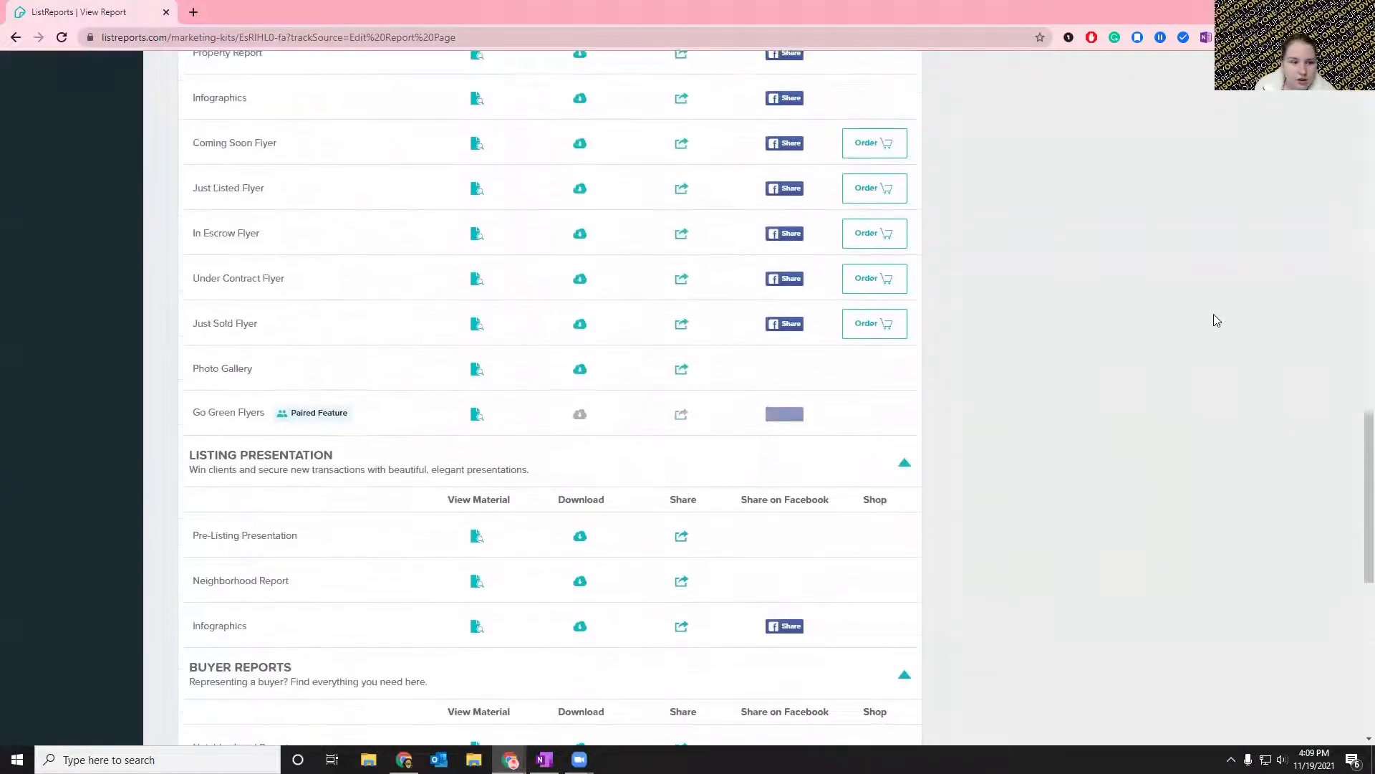
scroll(1215, 318, up, 1)
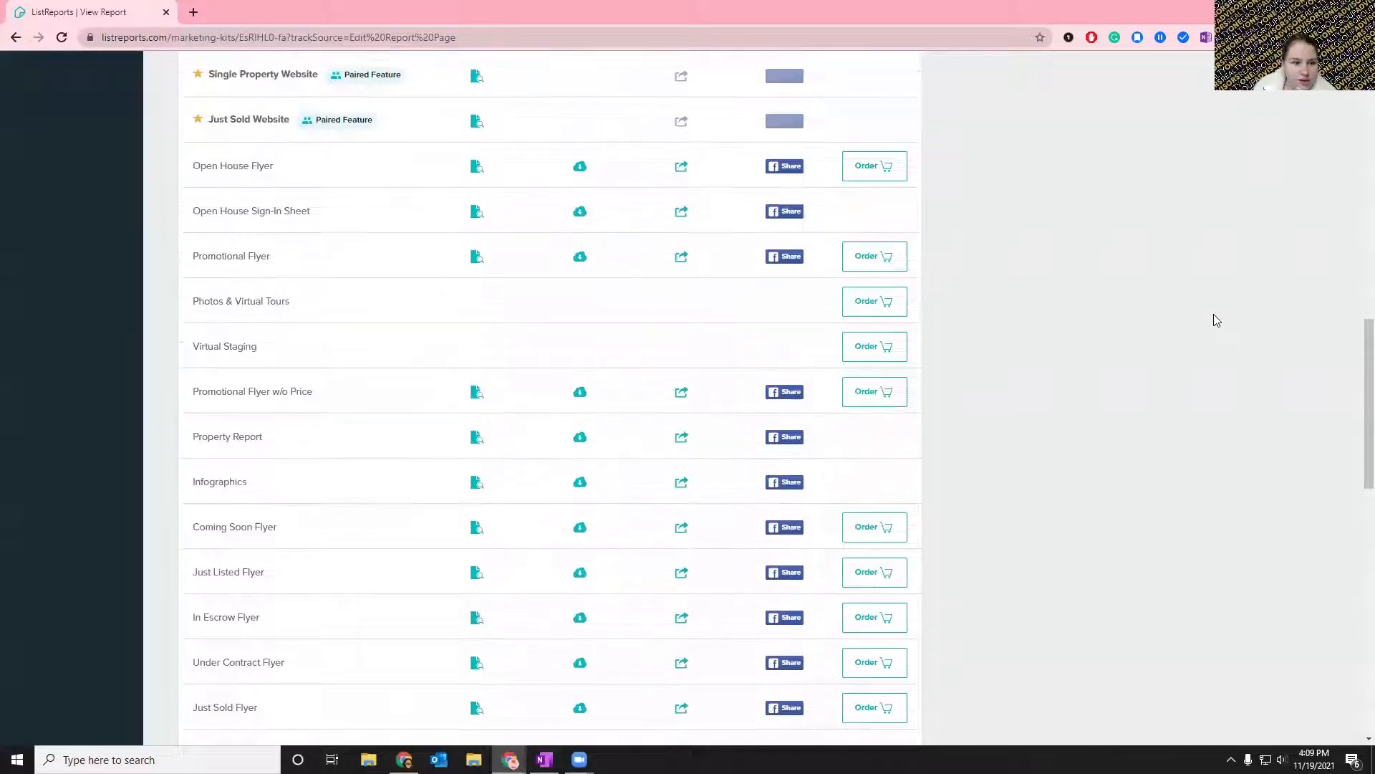
click(477, 263)
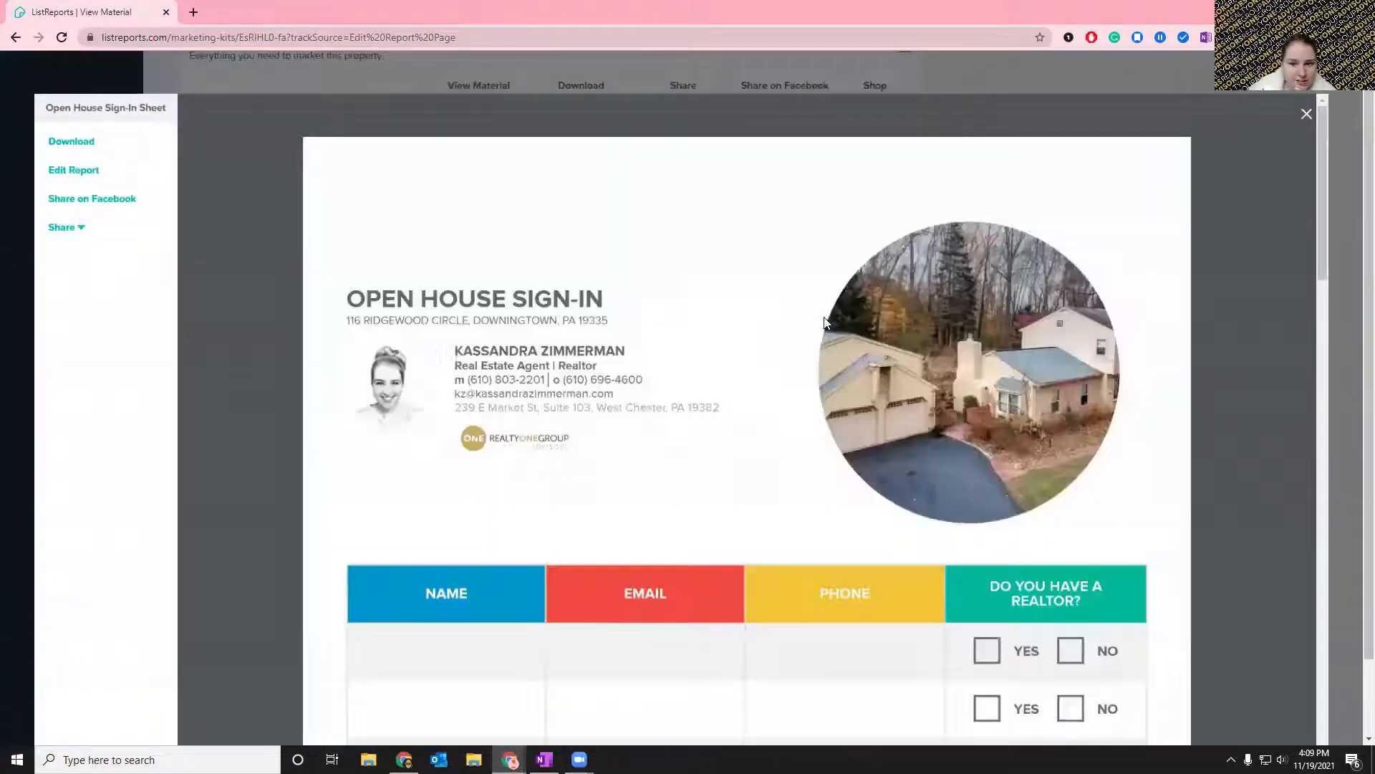
scroll(823, 319, down, 5)
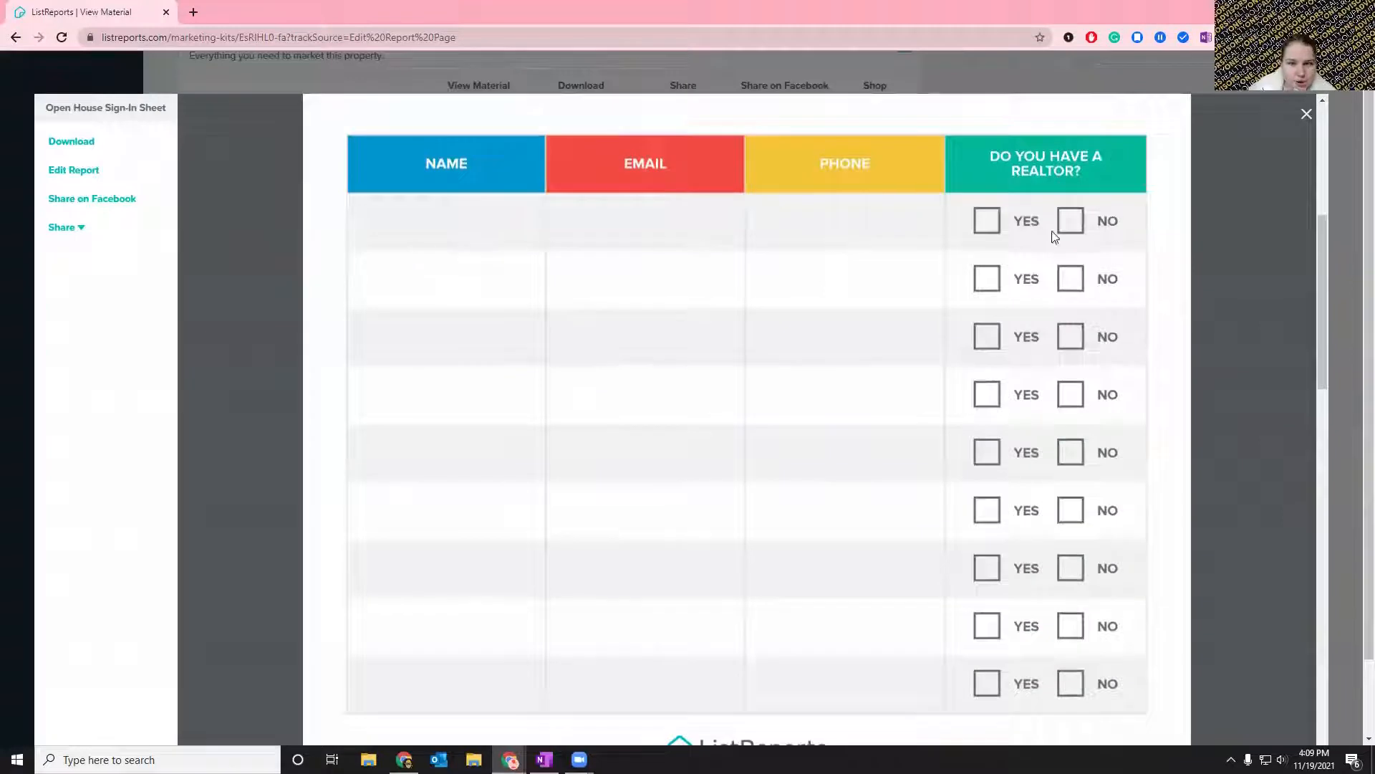
click(1305, 113)
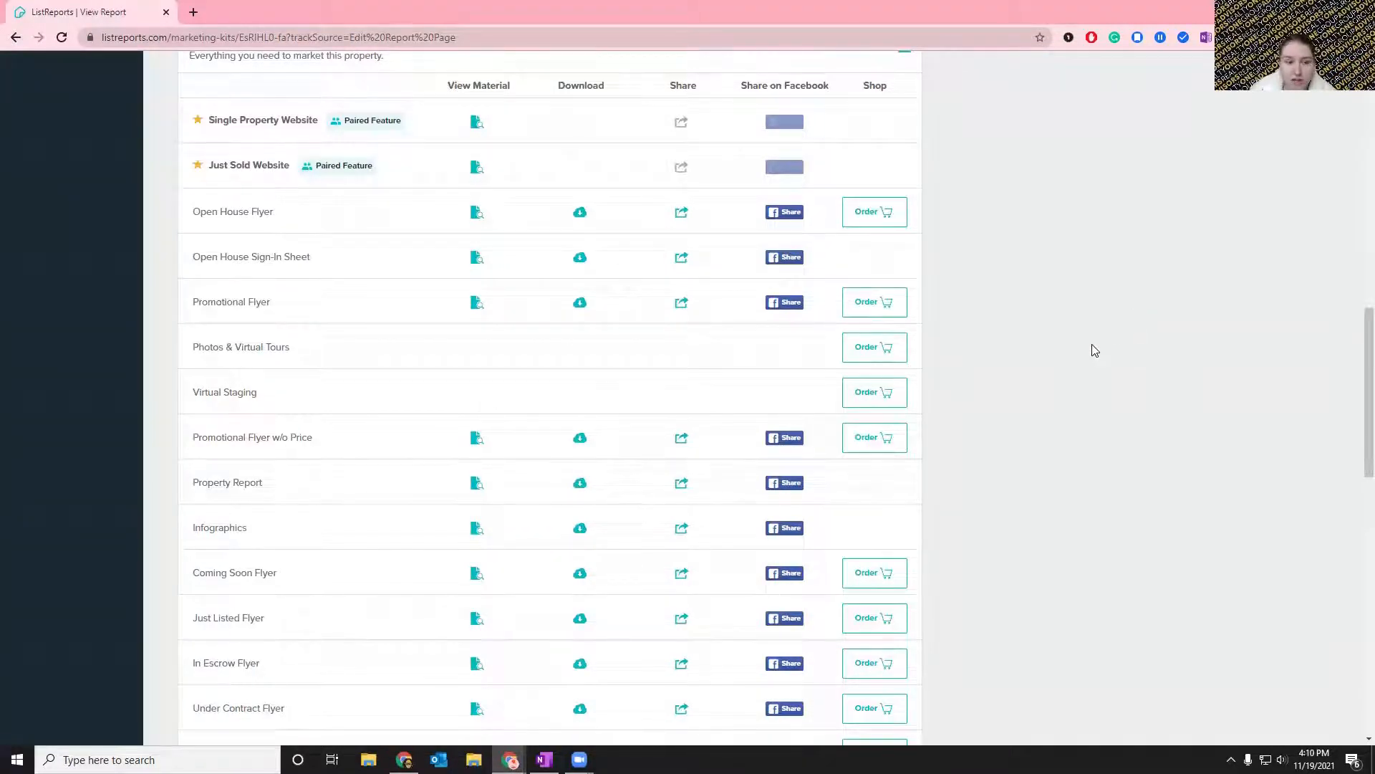
Review the download, share and order options of the Most Popular materials, and return to the list of all marketing kits.
scroll(1078, 393, up, 2)
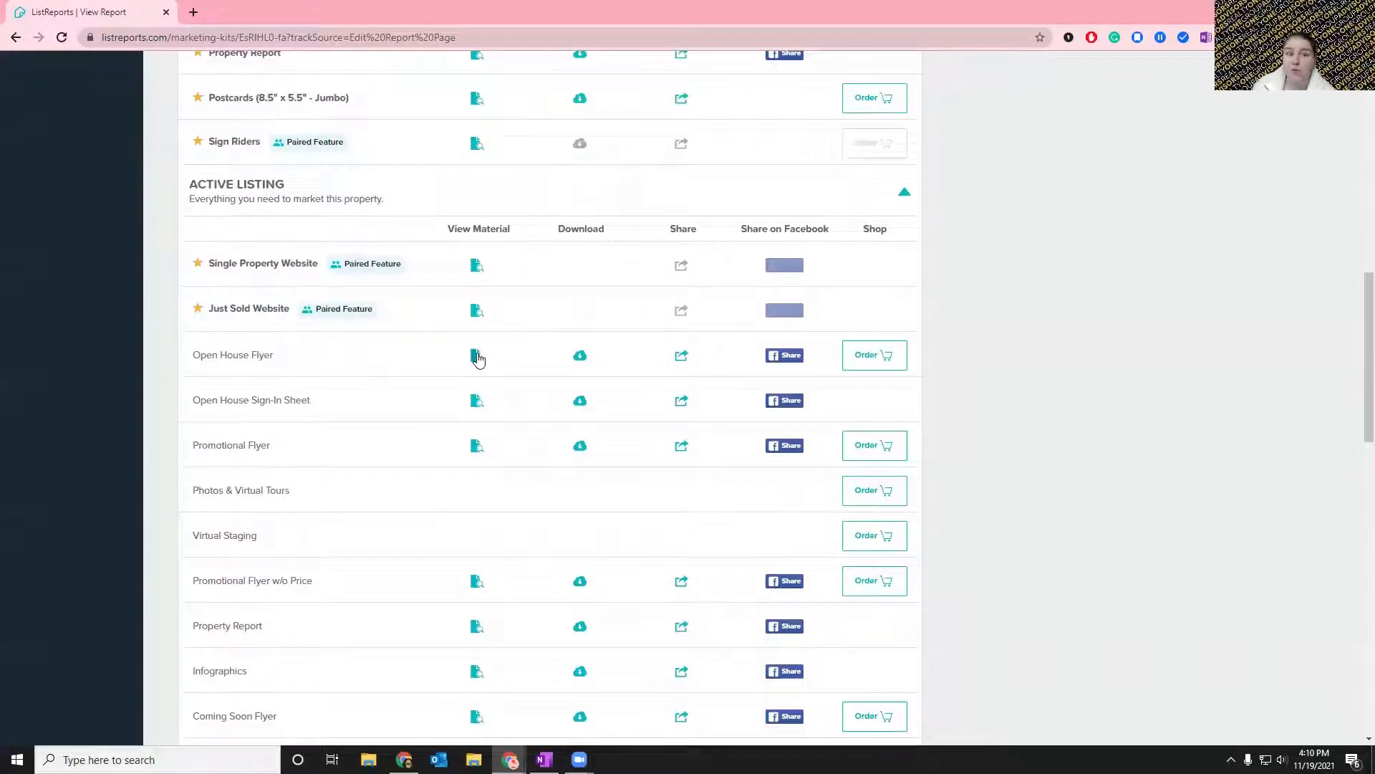
scroll(480, 362, up, 1)
scroll(479, 360, up, 14)
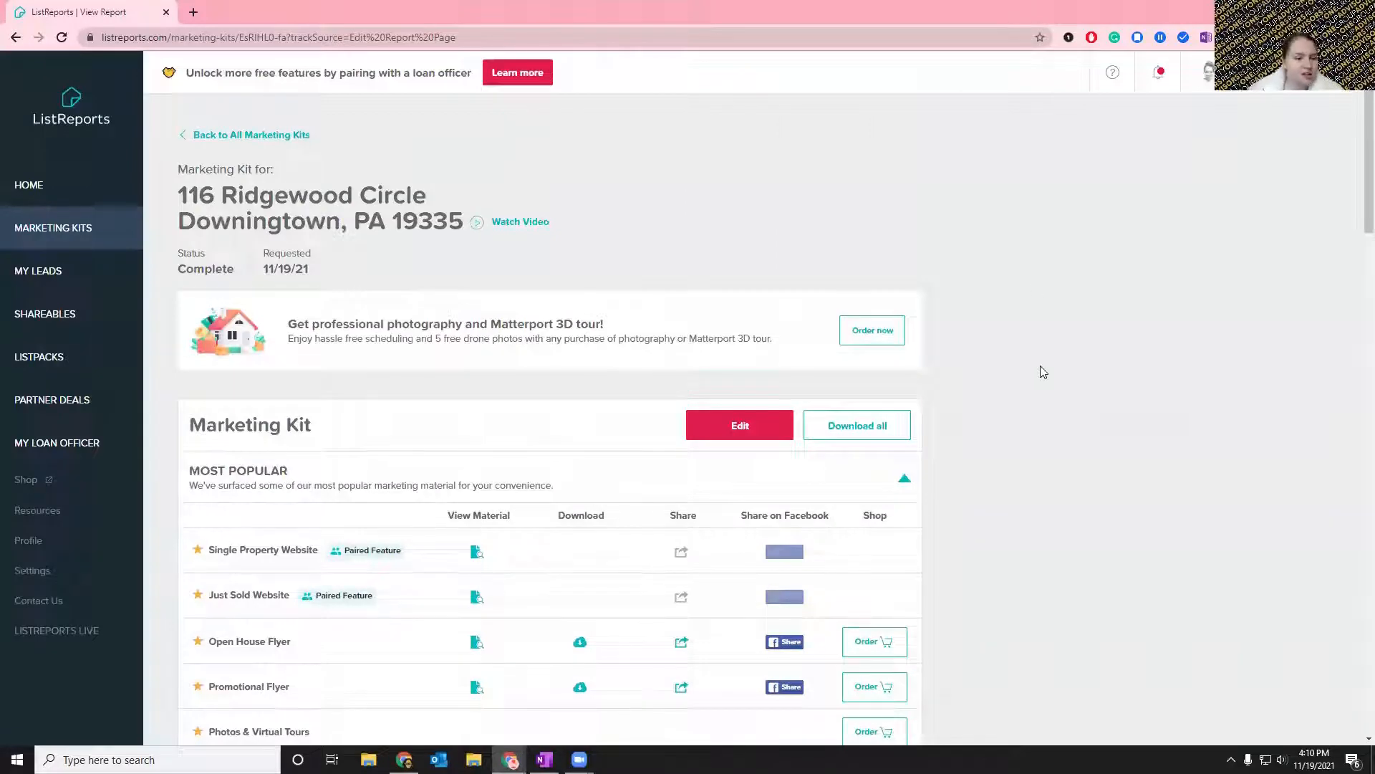
scroll(941, 285, down, 4)
scroll(940, 284, down, 3)
scroll(1082, 367, up, 2)
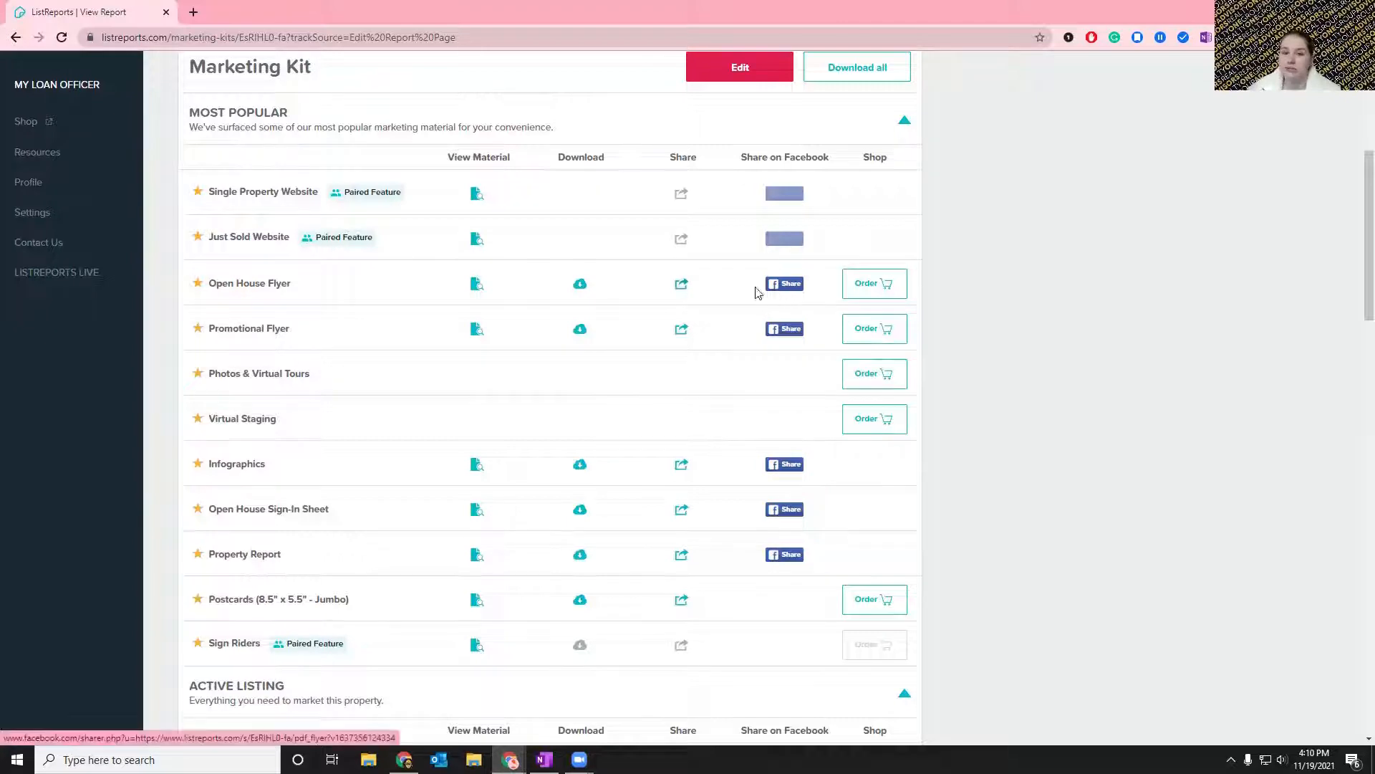
scroll(682, 295, up, 5)
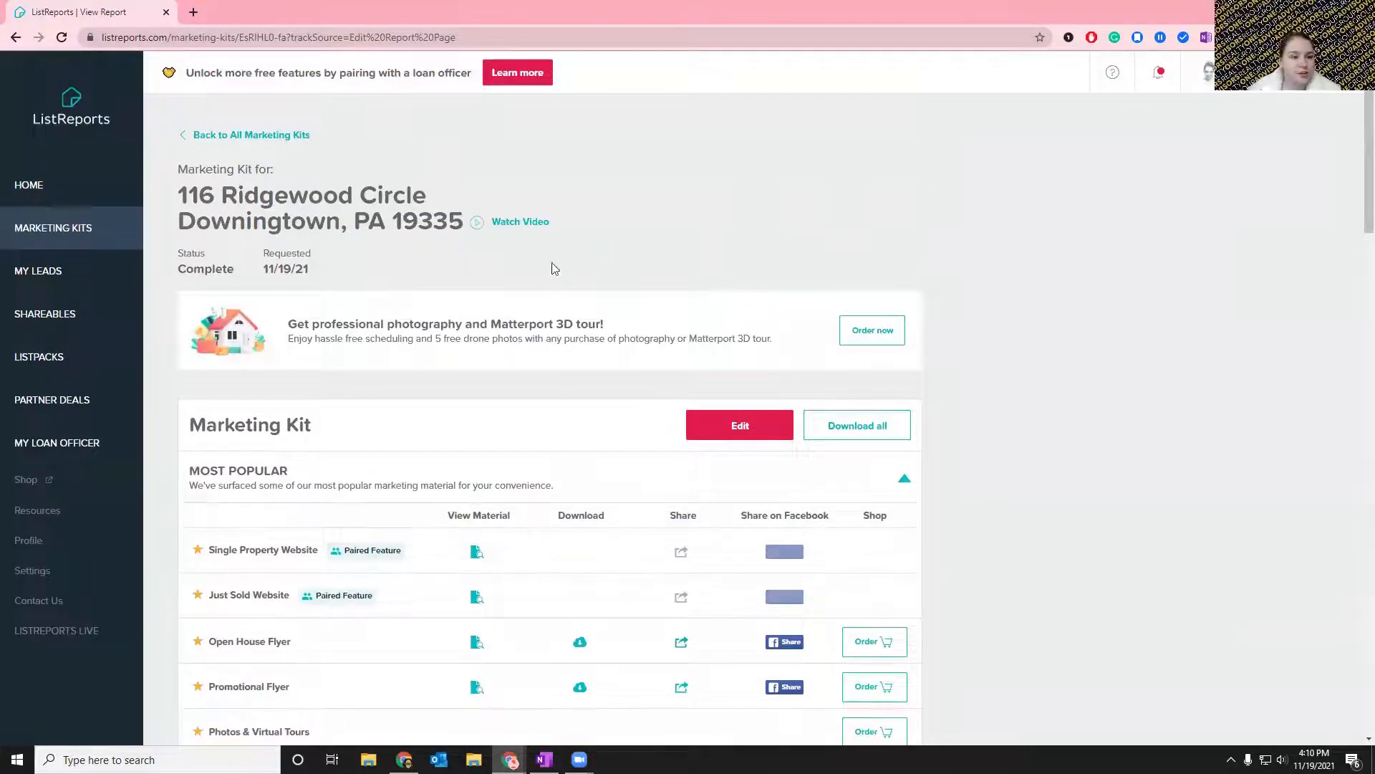
click(282, 135)
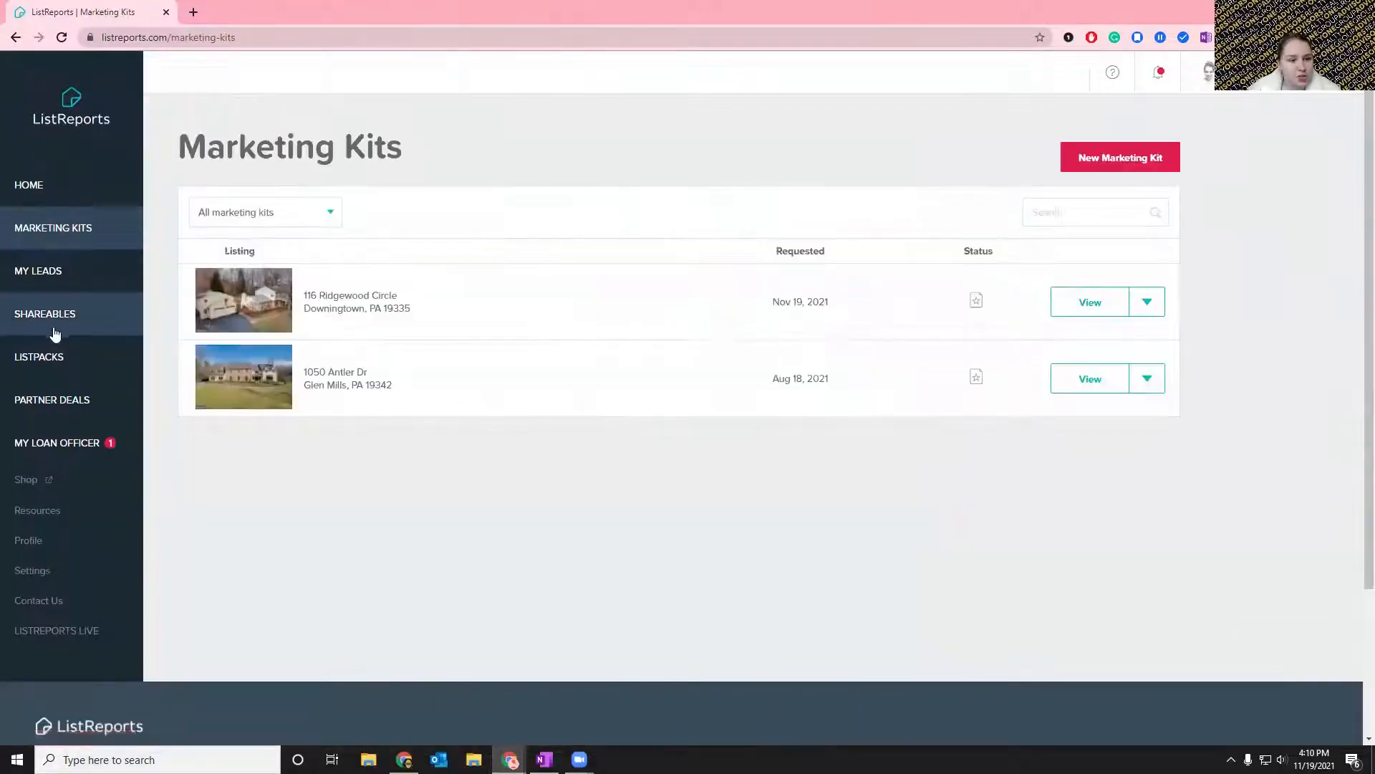
Open the Shareables Library and look over its Daily Shareables, Notables and Browse all Shareables sections.
click(53, 319)
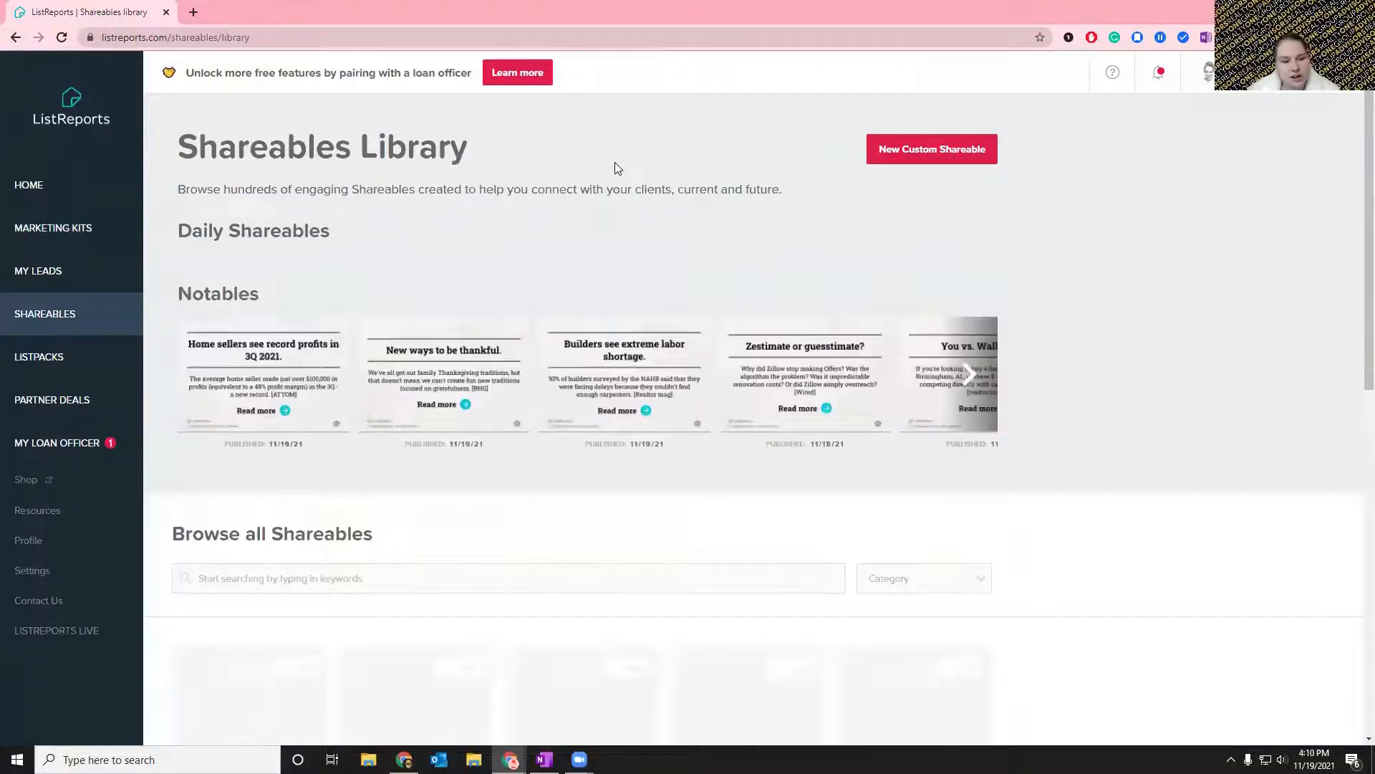
scroll(617, 165, down, 3)
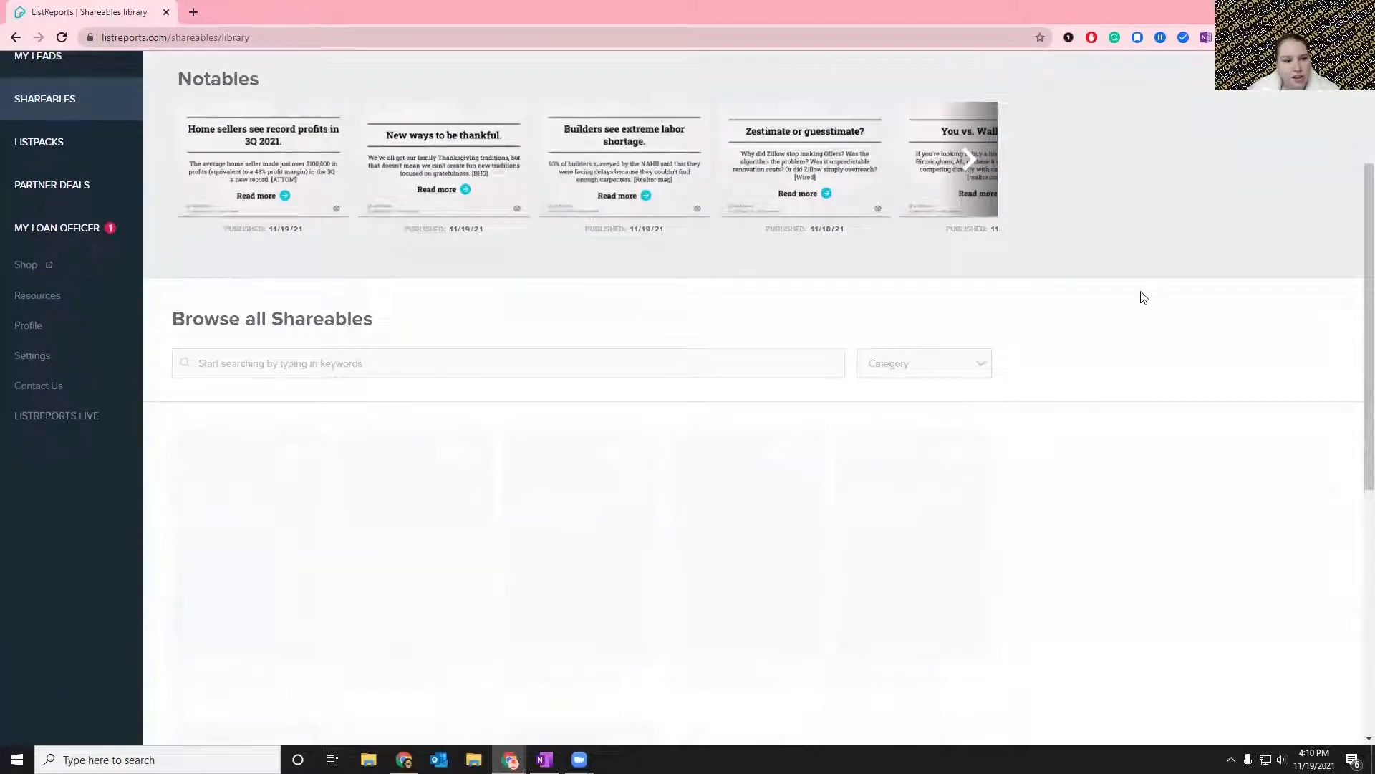
scroll(1144, 298, up, 3)
scroll(1144, 298, down, 1)
scroll(1144, 298, up, 1)
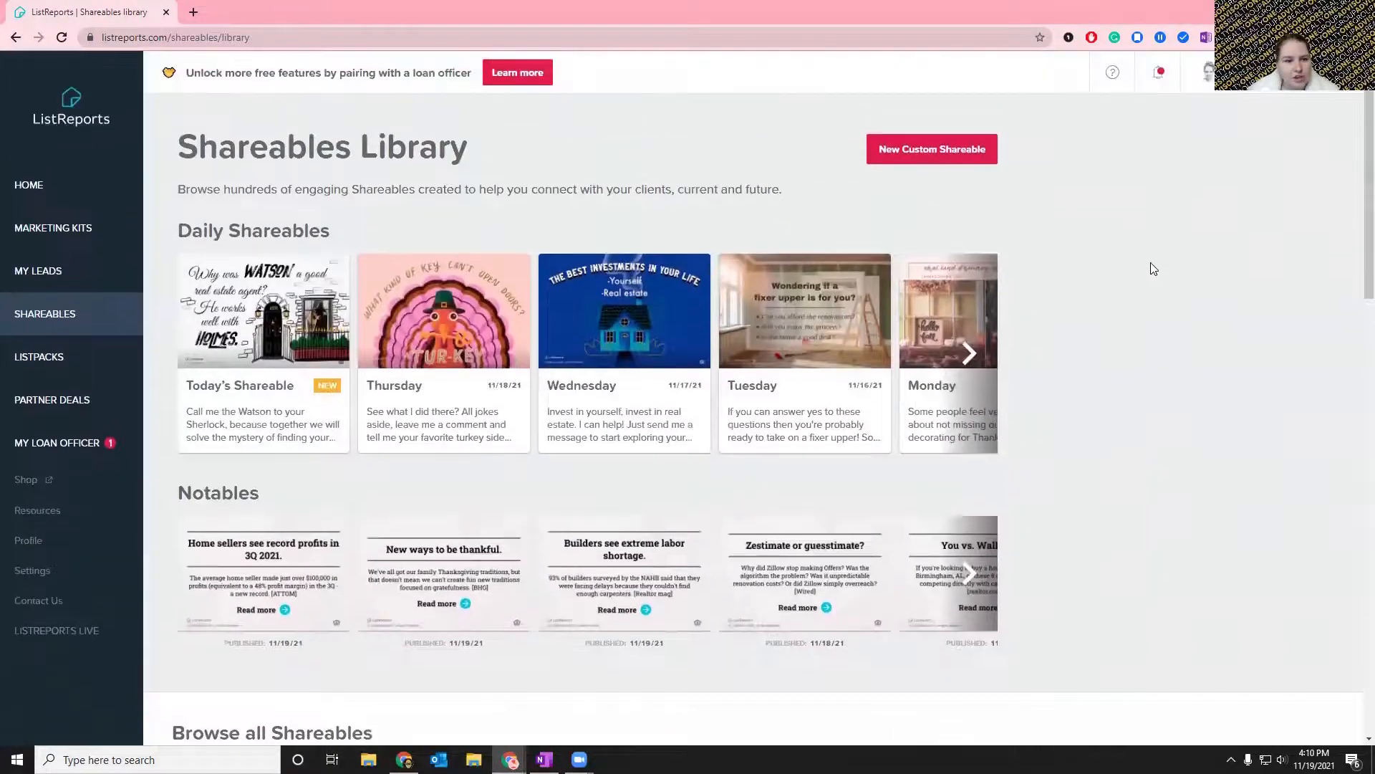
Open Today's Shareable from the Daily Shareables and select the Thu 11/18 turkey shareable instead.
mouse_move(235, 342)
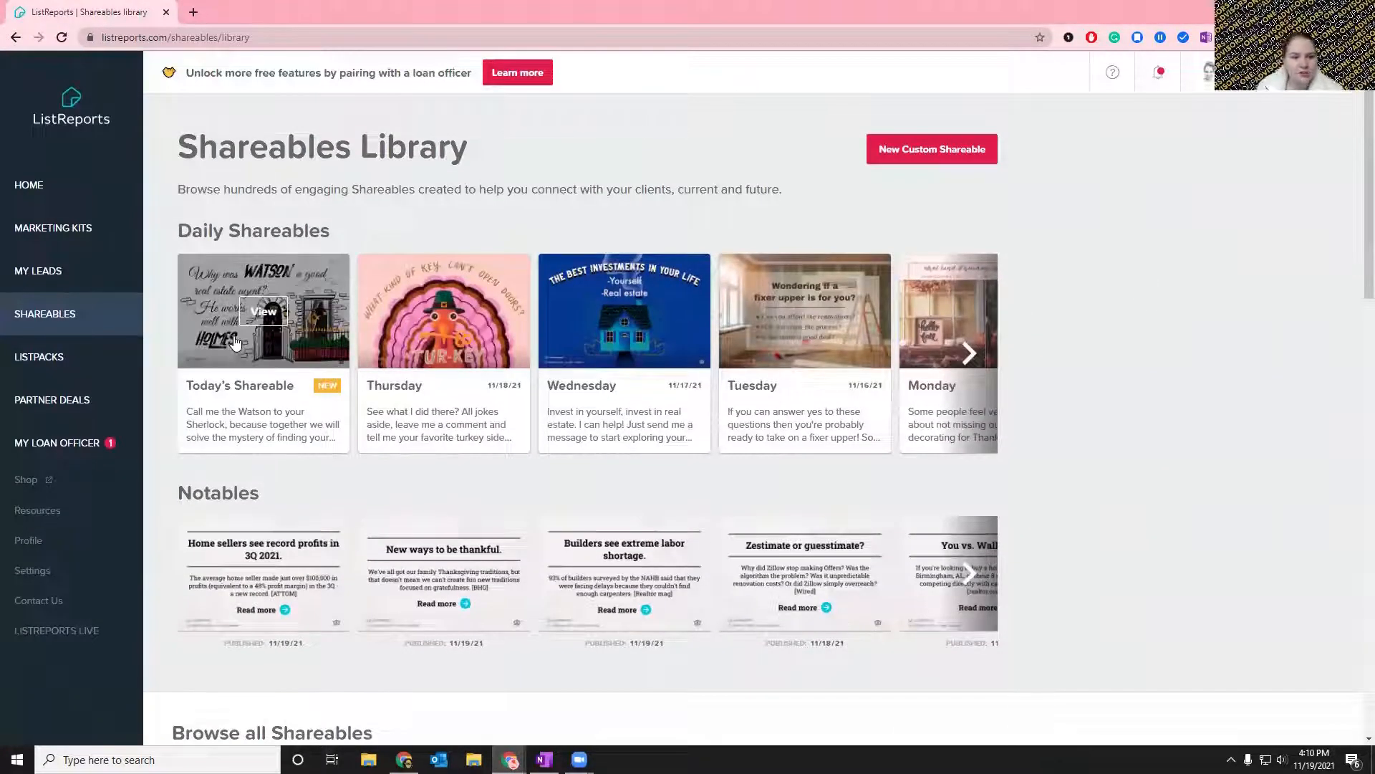
click(267, 313)
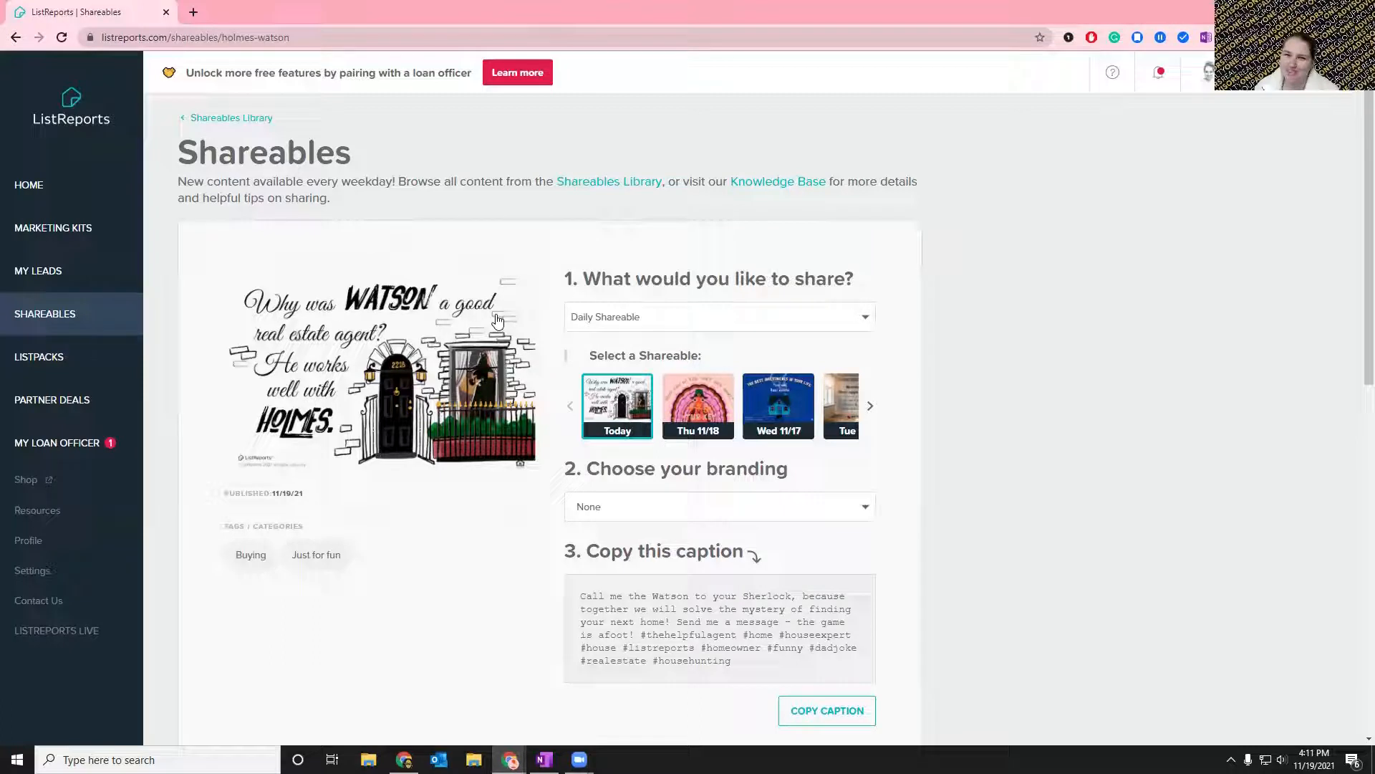
click(684, 433)
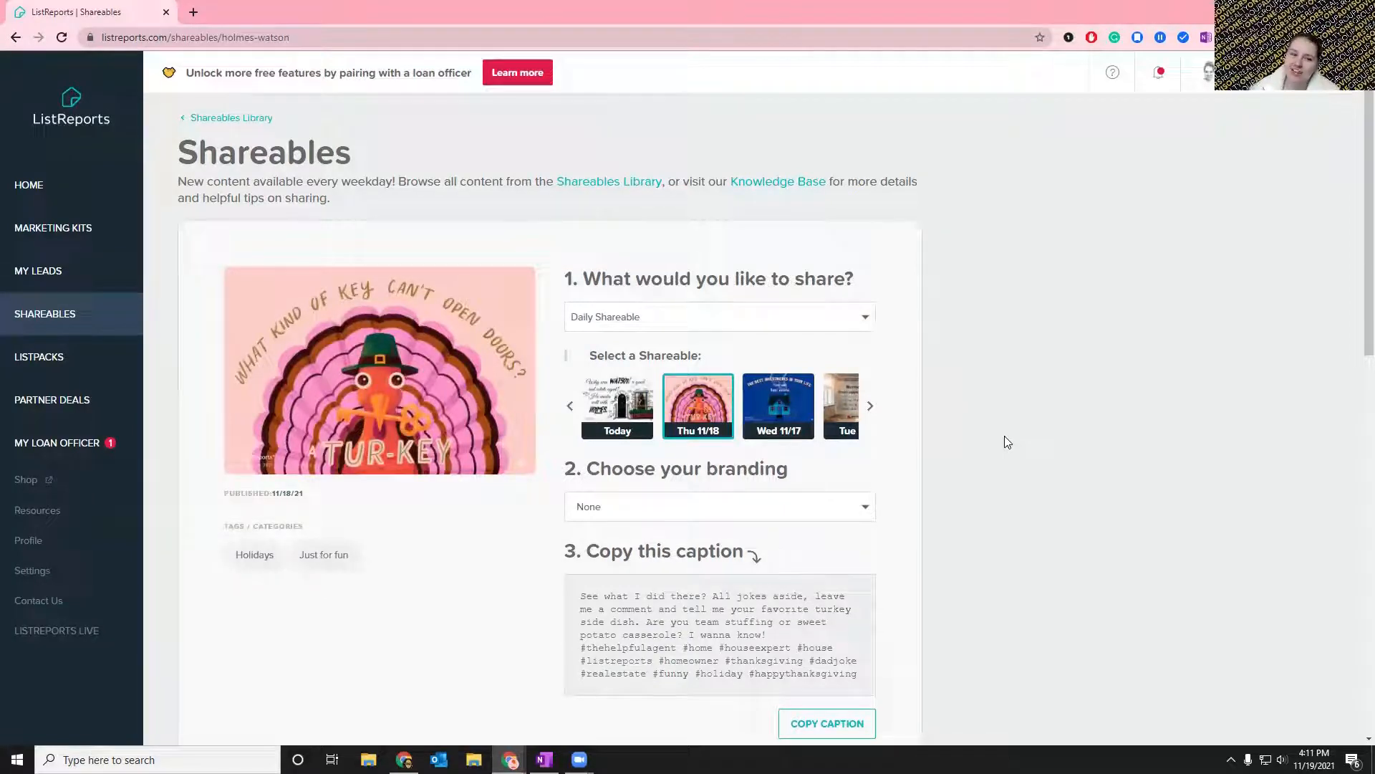
Apply the Realty One branding to the Thu 11/18 turkey shareable.
scroll(1018, 372, down, 1)
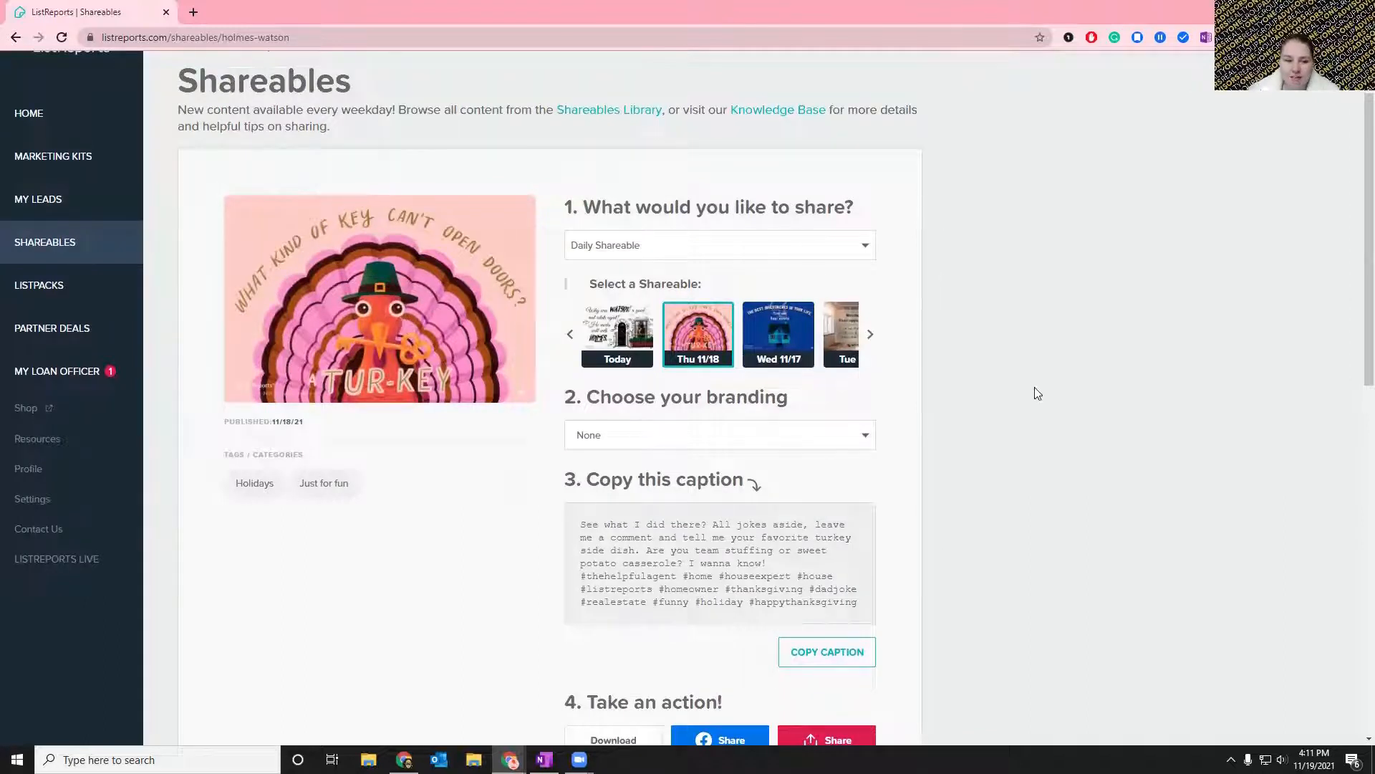
scroll(656, 335, down, 1)
click(650, 370)
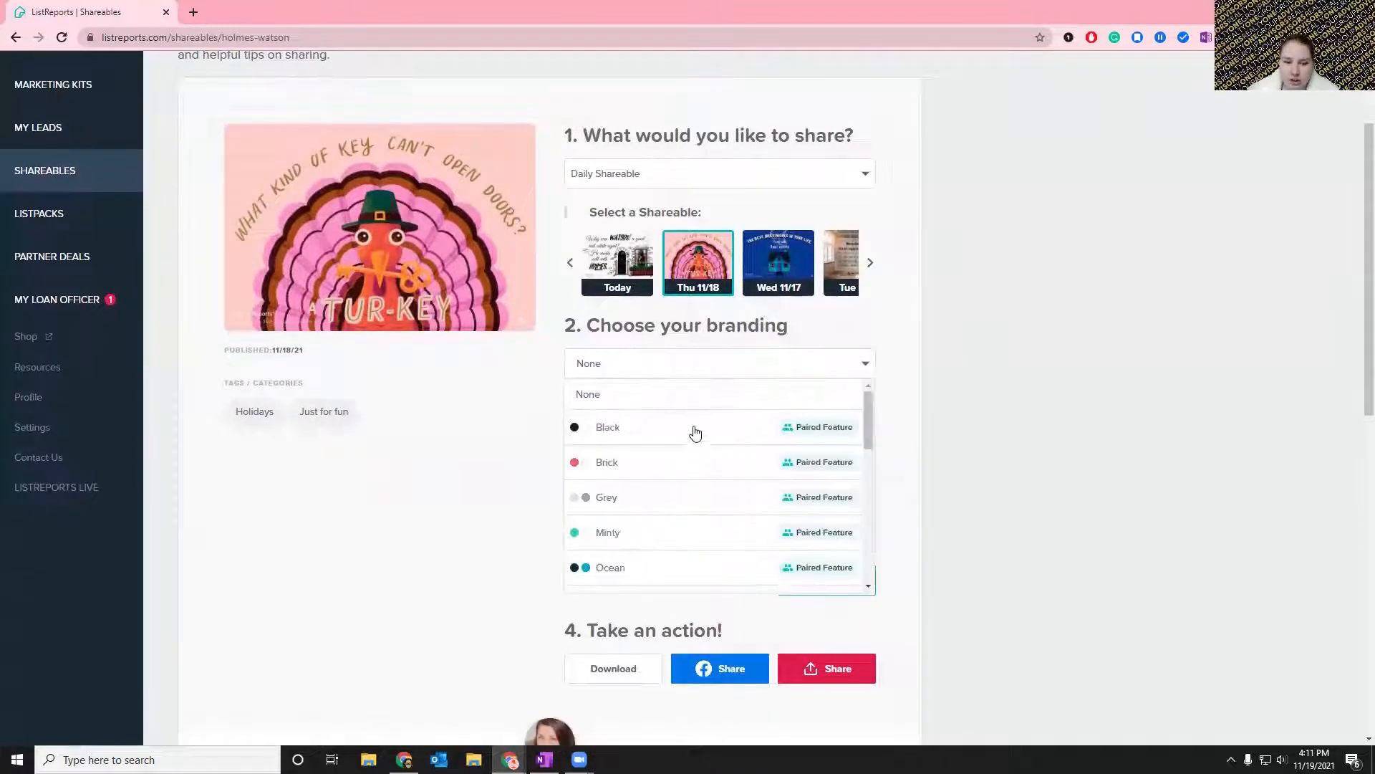
scroll(693, 430, down, 3)
scroll(694, 430, down, 5)
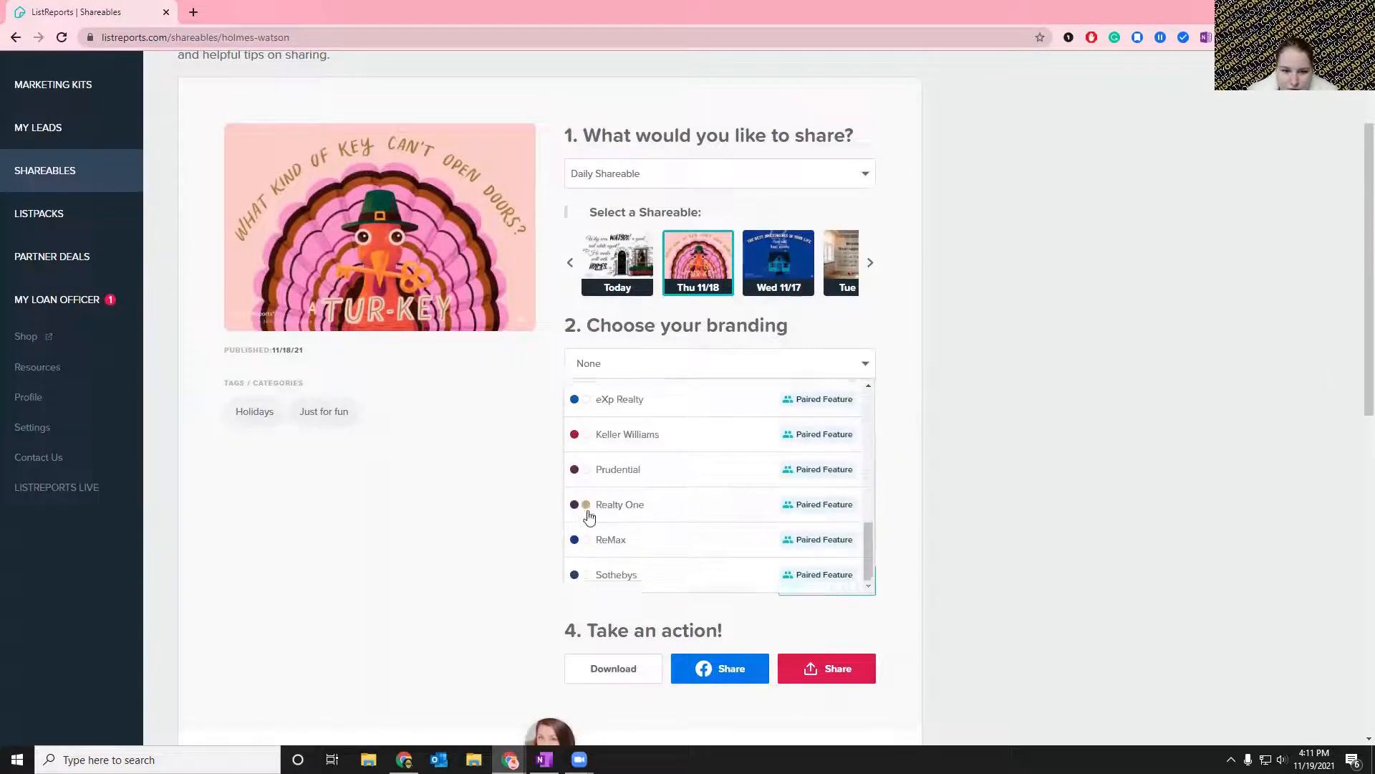
click(587, 506)
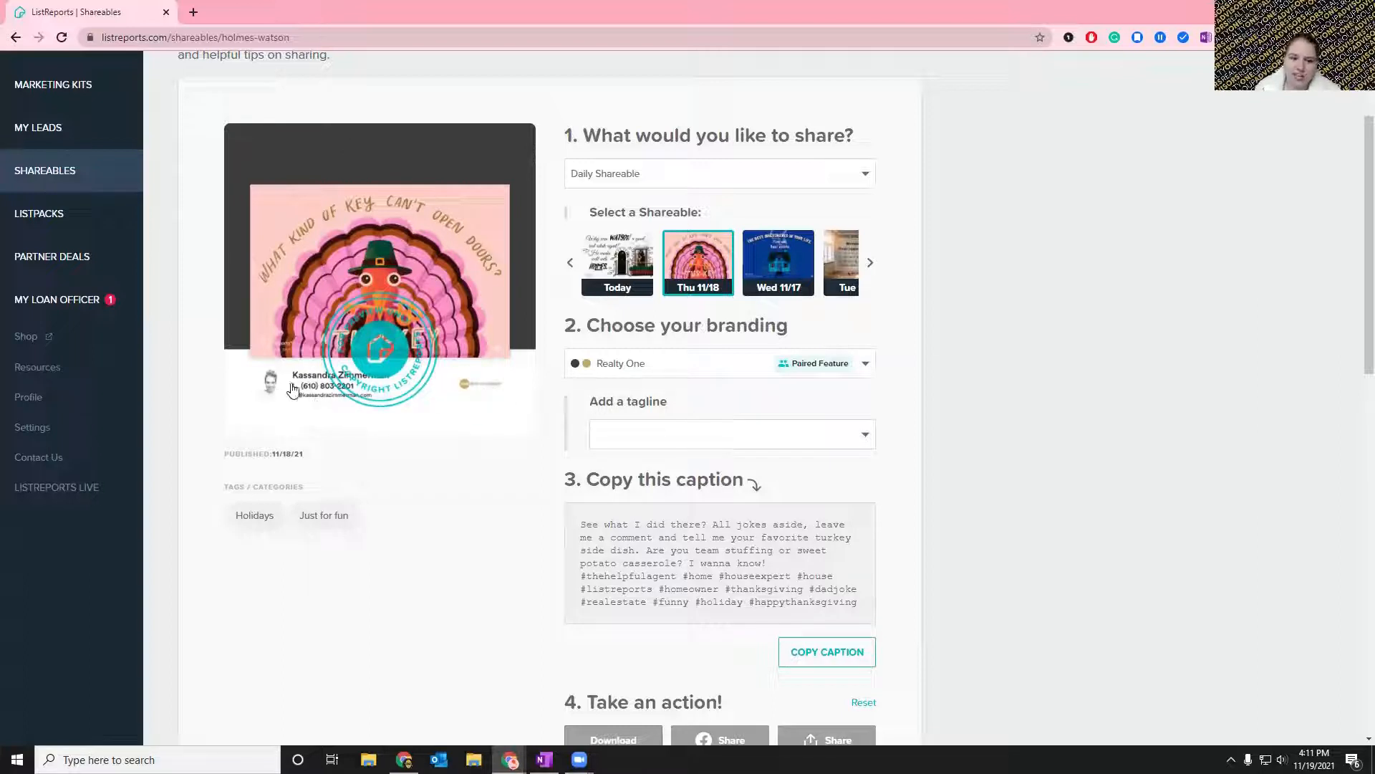
Check the tagline choices for the branded turkey shareable and close them without adding a tagline.
scroll(752, 419, down, 1)
click(674, 377)
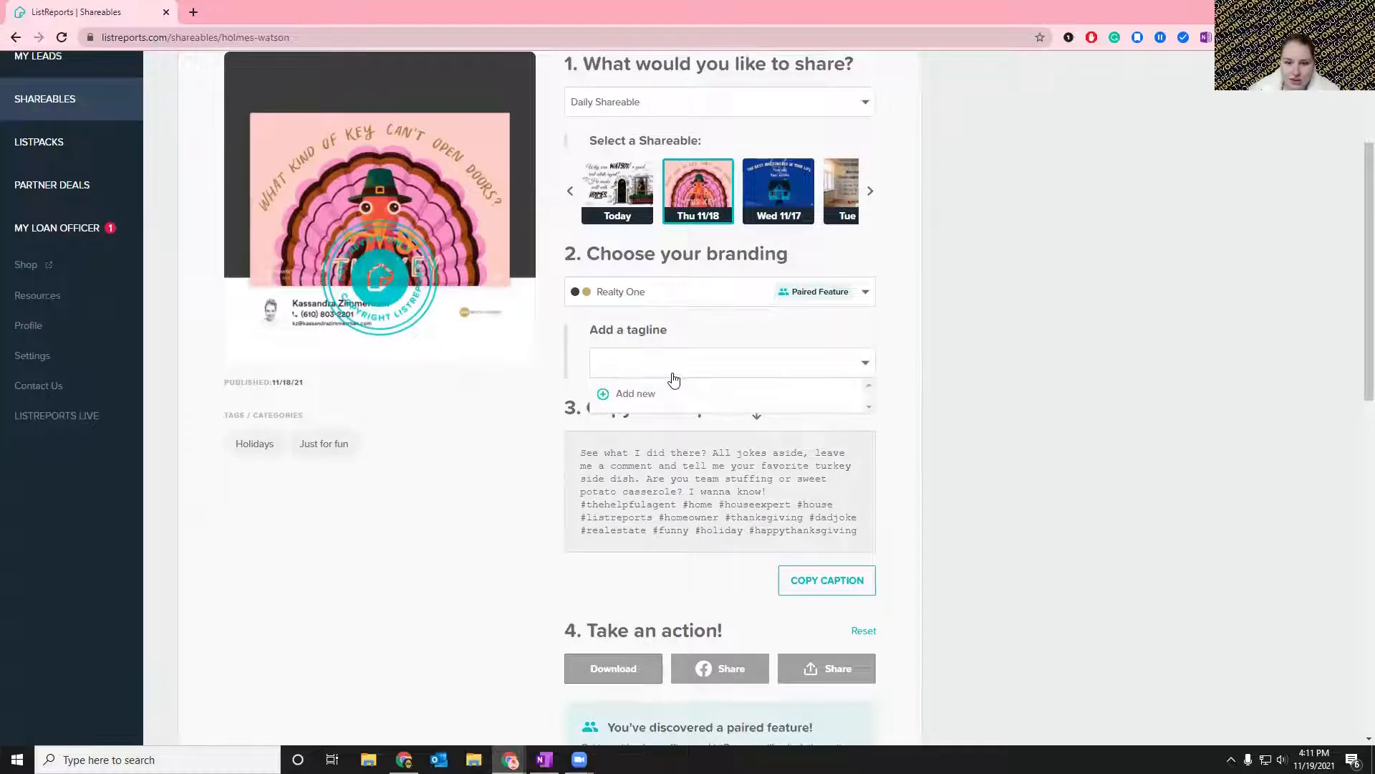
scroll(623, 416, down, 2)
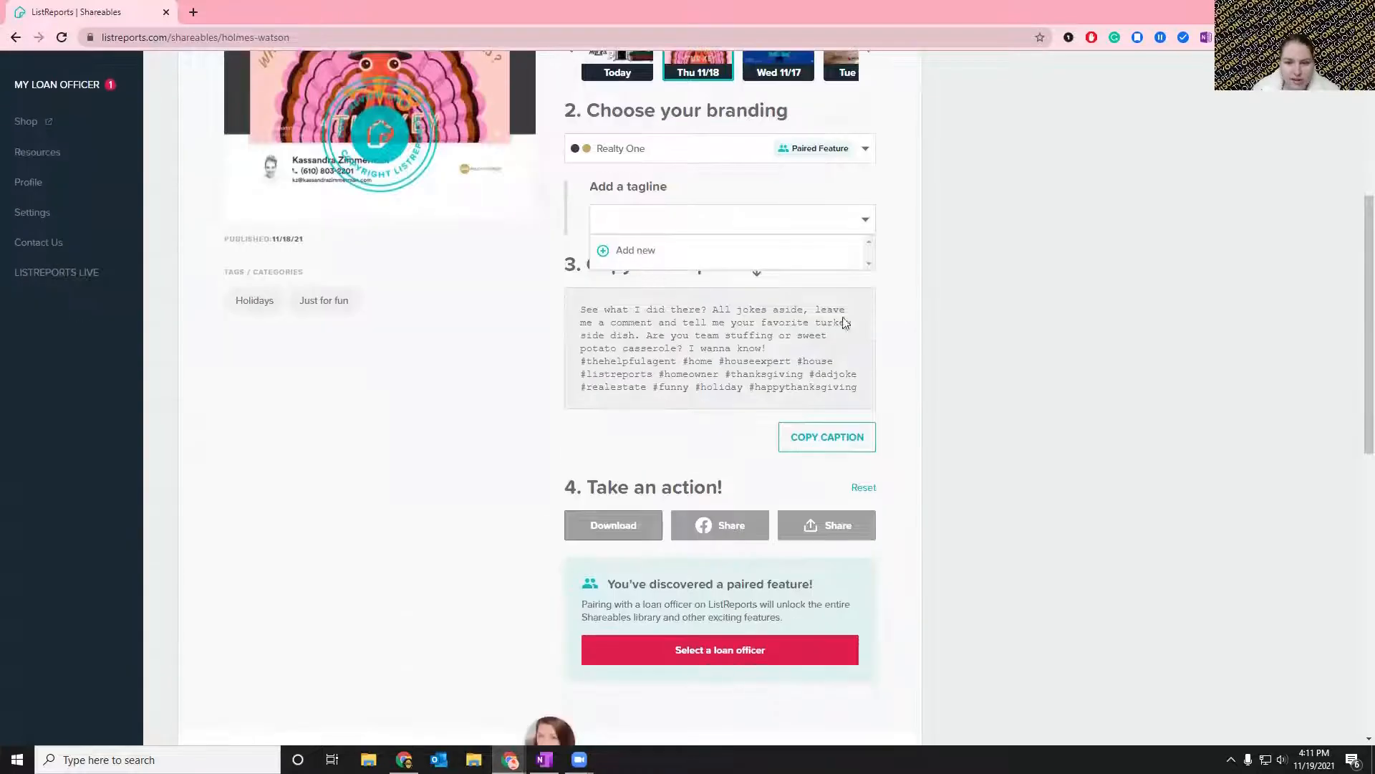
click(1026, 435)
Highlight and read the turkey shareable's ready-made caption with its hashtags, and review the shareable's settings.
scroll(640, 487, up, 2)
drag(580, 456, 864, 539)
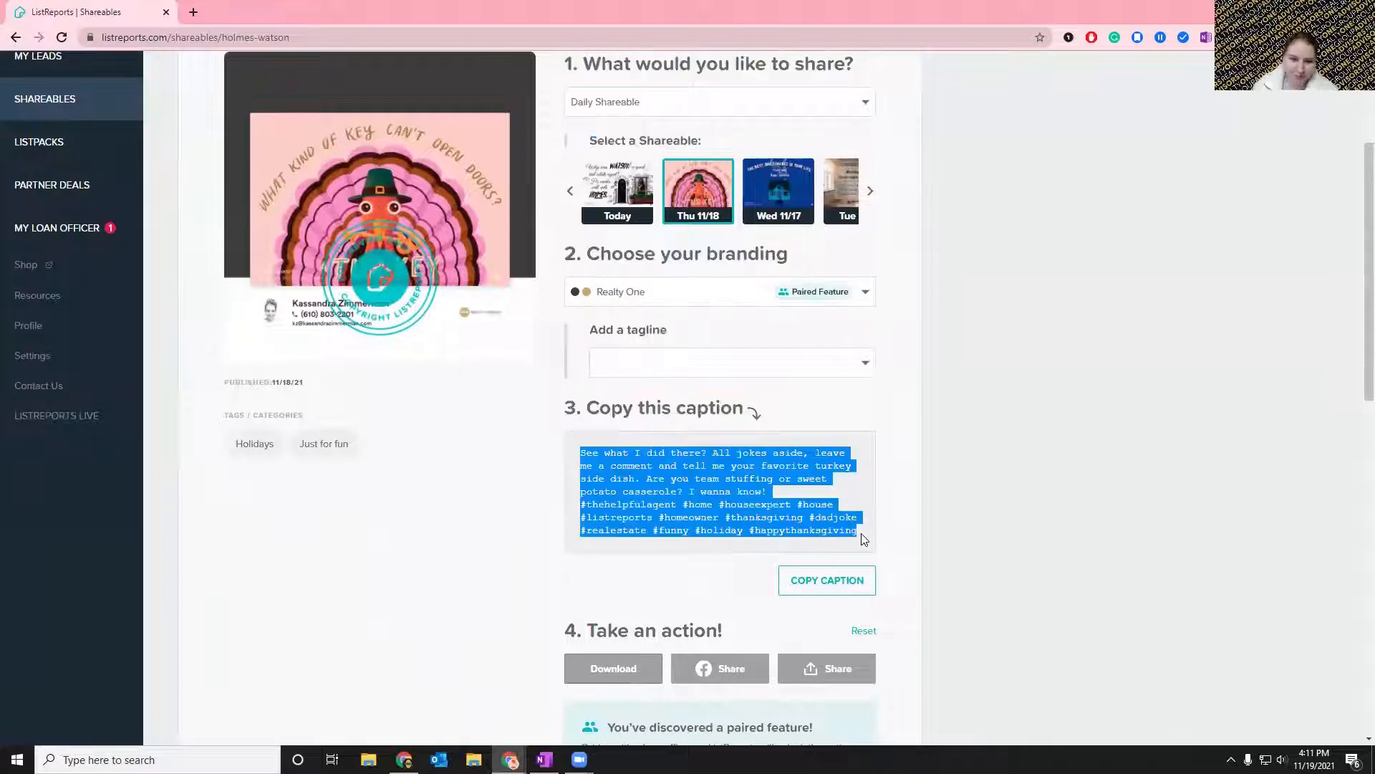
click(854, 513)
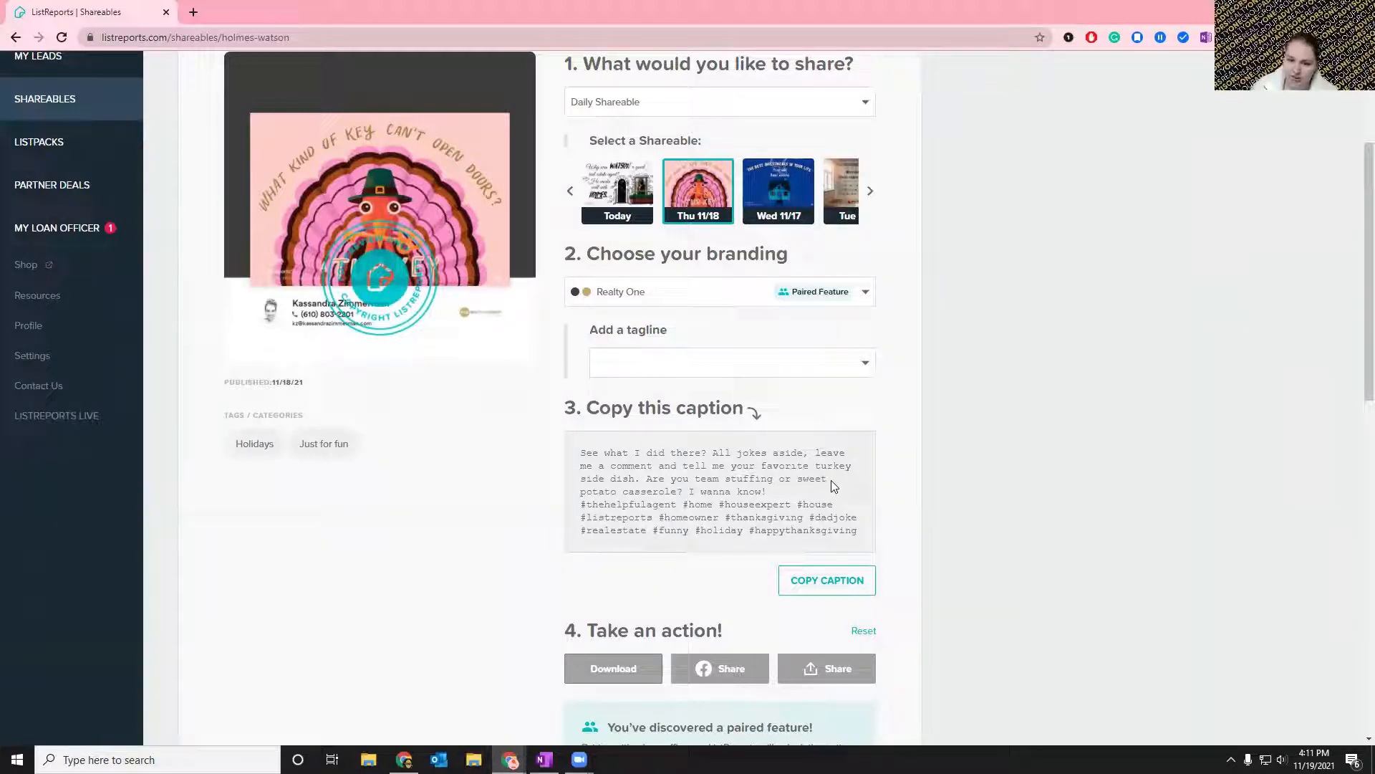
scroll(1013, 506, up, 3)
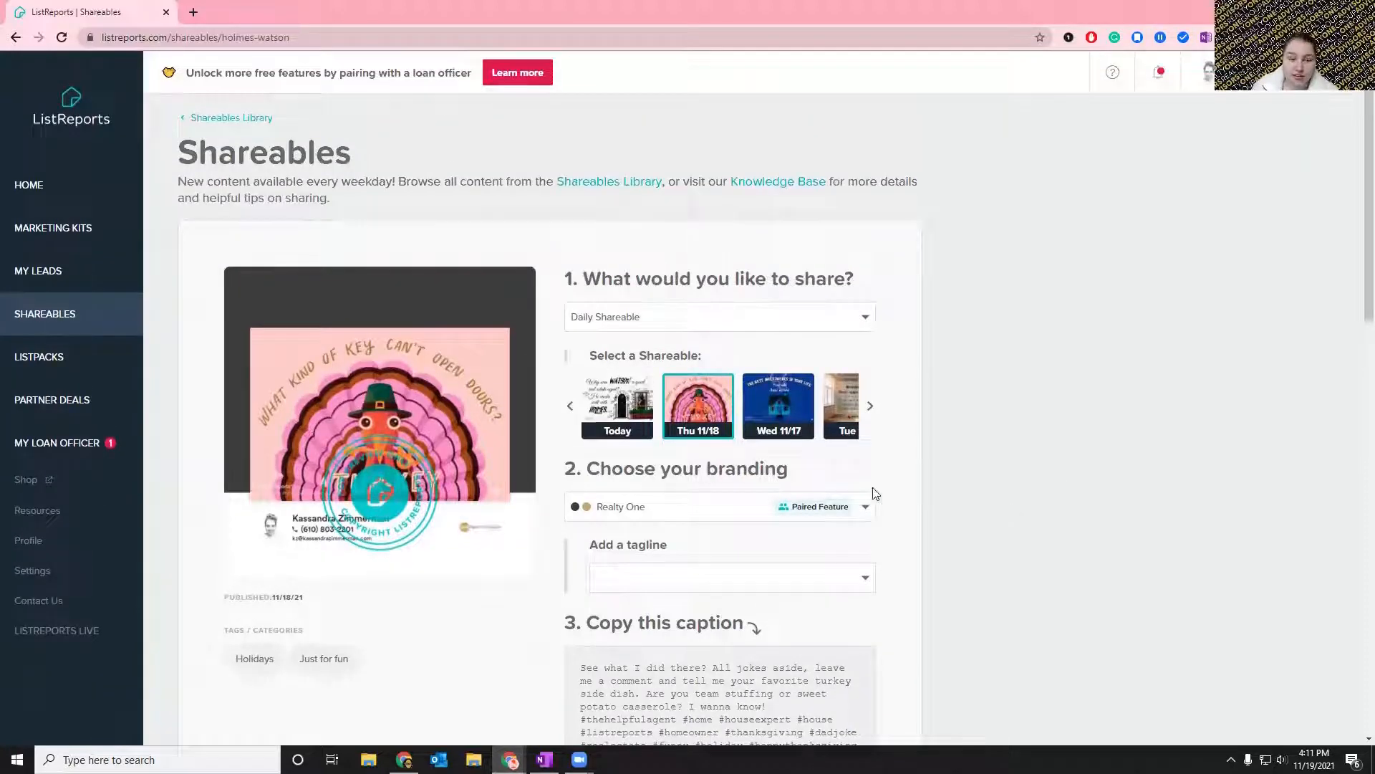
scroll(875, 493, down, 6)
scroll(1038, 487, up, 6)
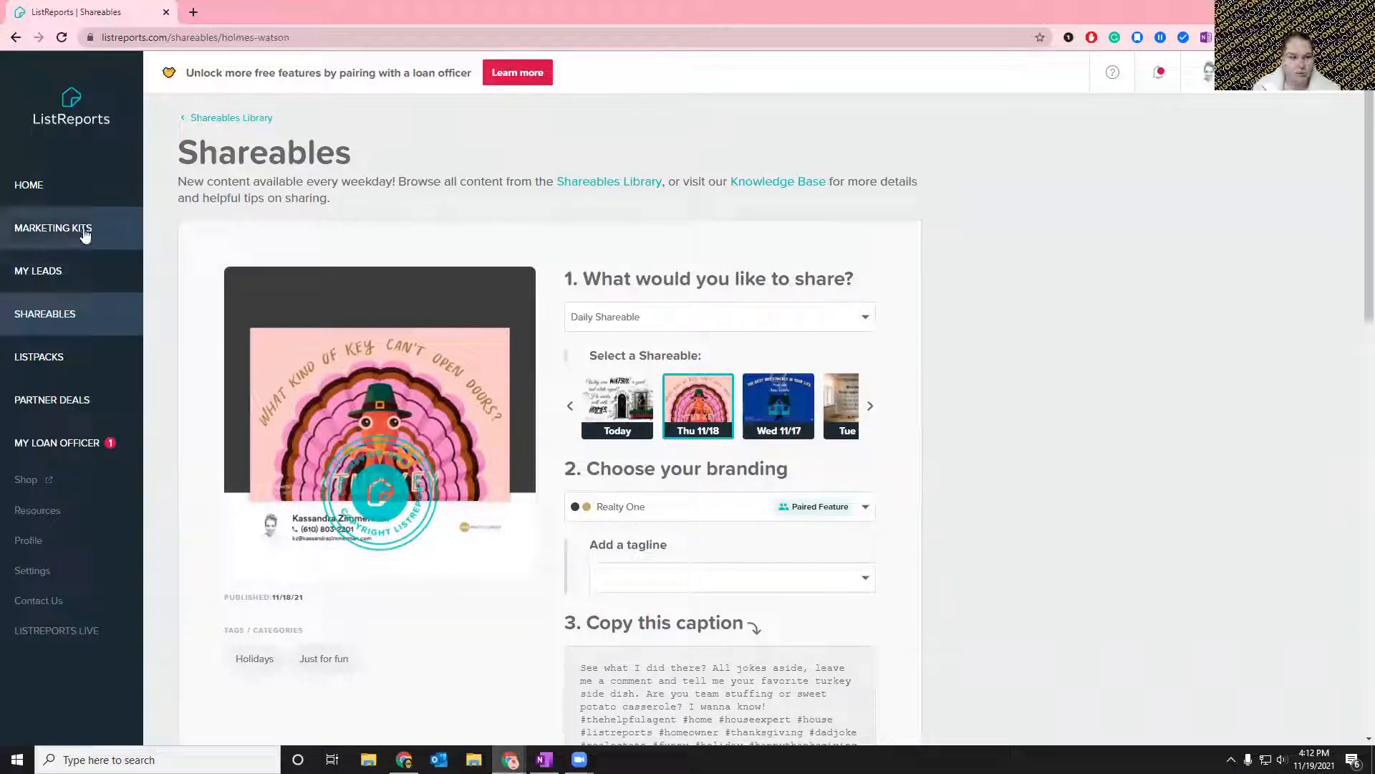
Look at the My Loan Officer page, and open the marketing kit requested on Nov 19, 2021.
click(74, 444)
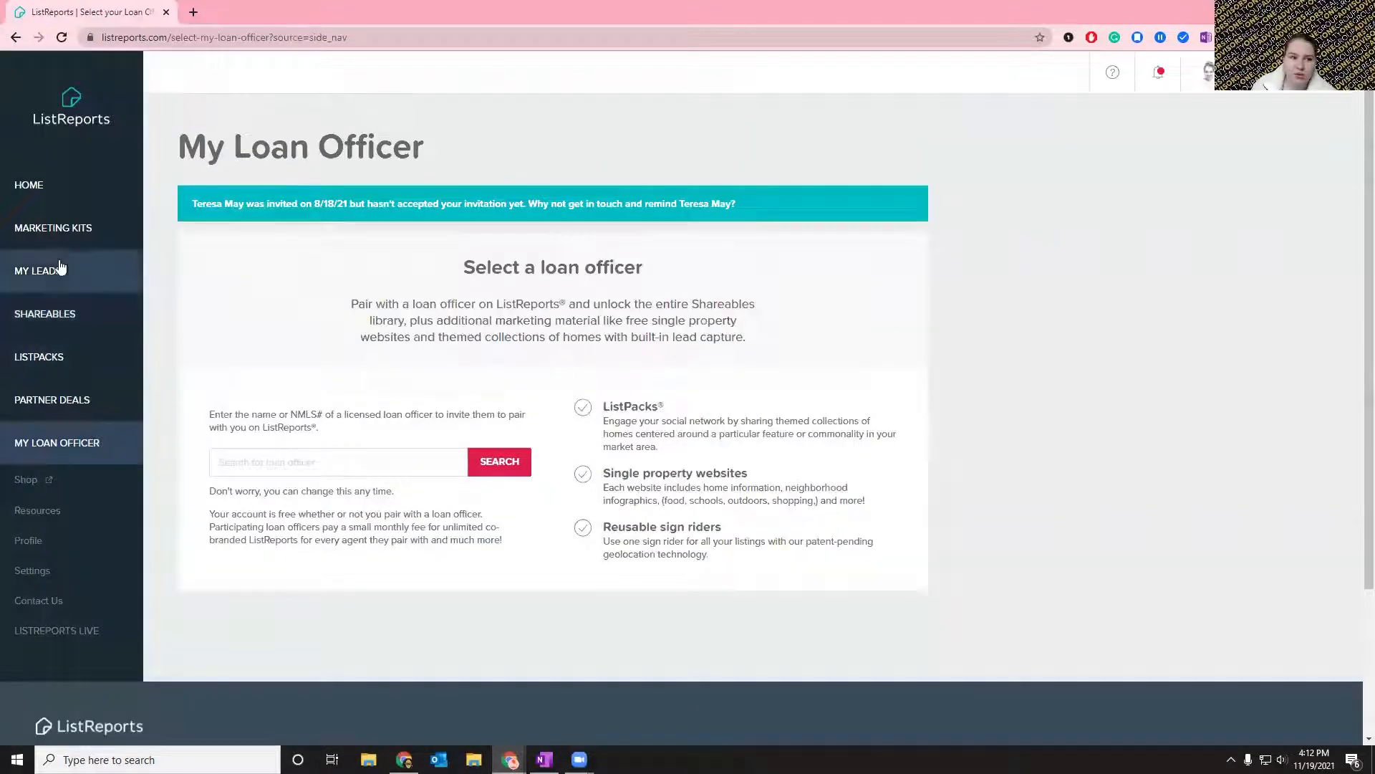
click(32, 231)
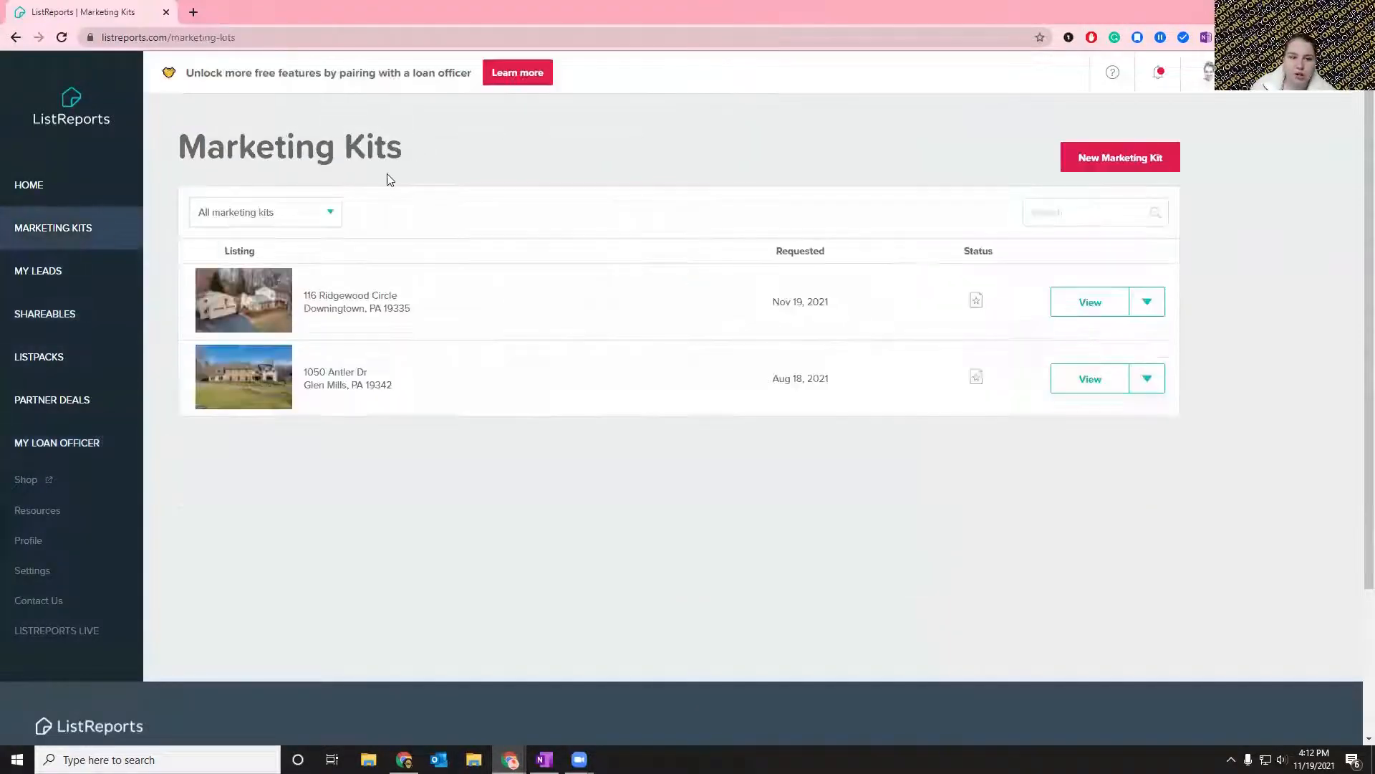
click(1107, 310)
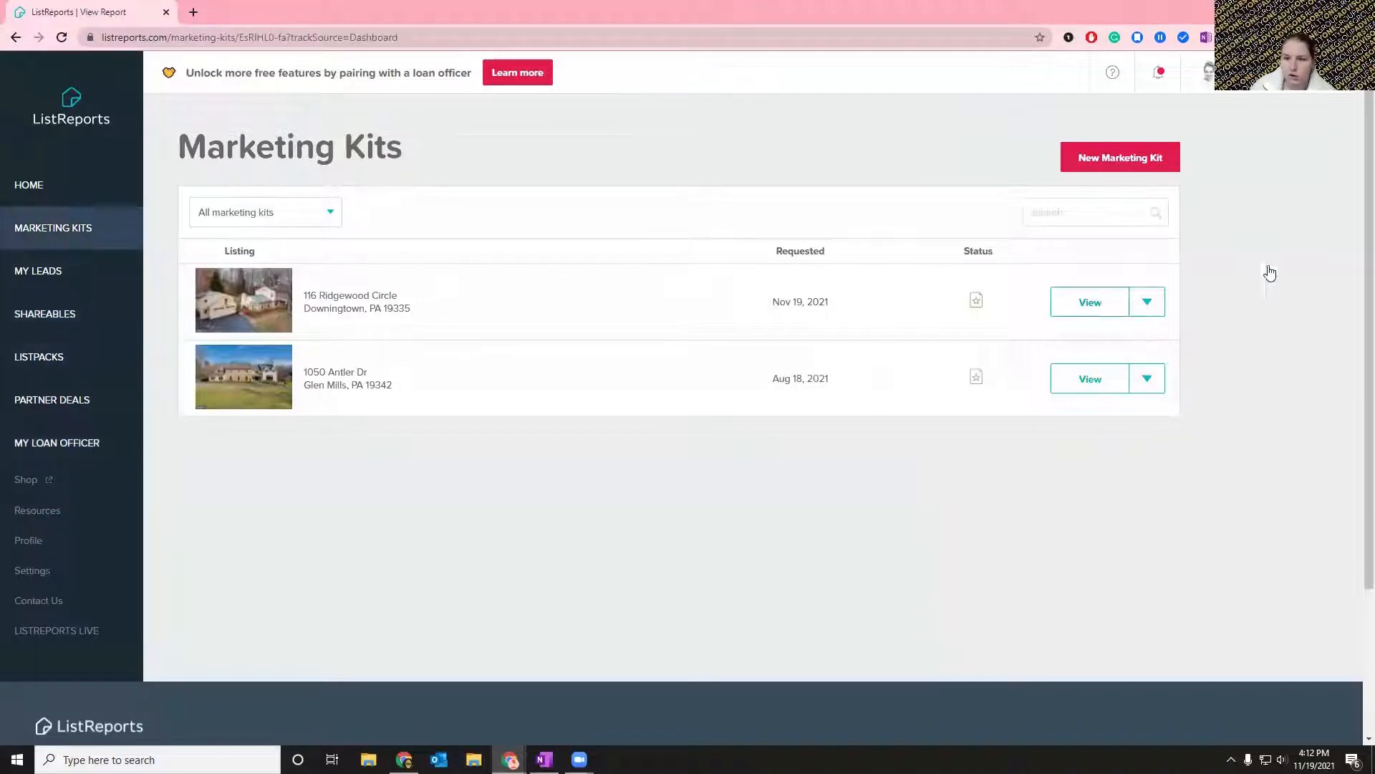
Examine the paired features among the kit's Most Popular materials, from Single Property Website to Sign Riders.
scroll(1182, 310, down, 2)
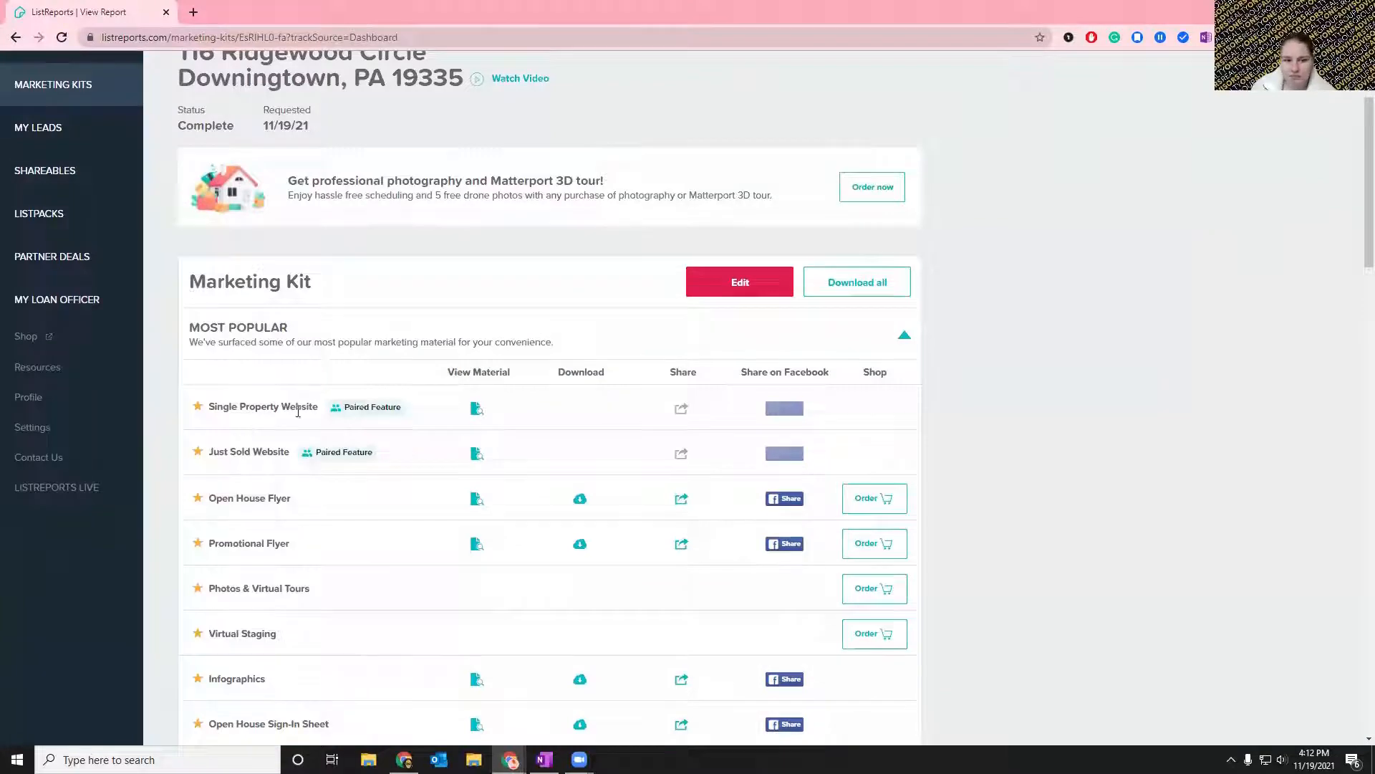
drag(274, 409, 229, 409)
scroll(315, 394, down, 6)
scroll(301, 380, down, 1)
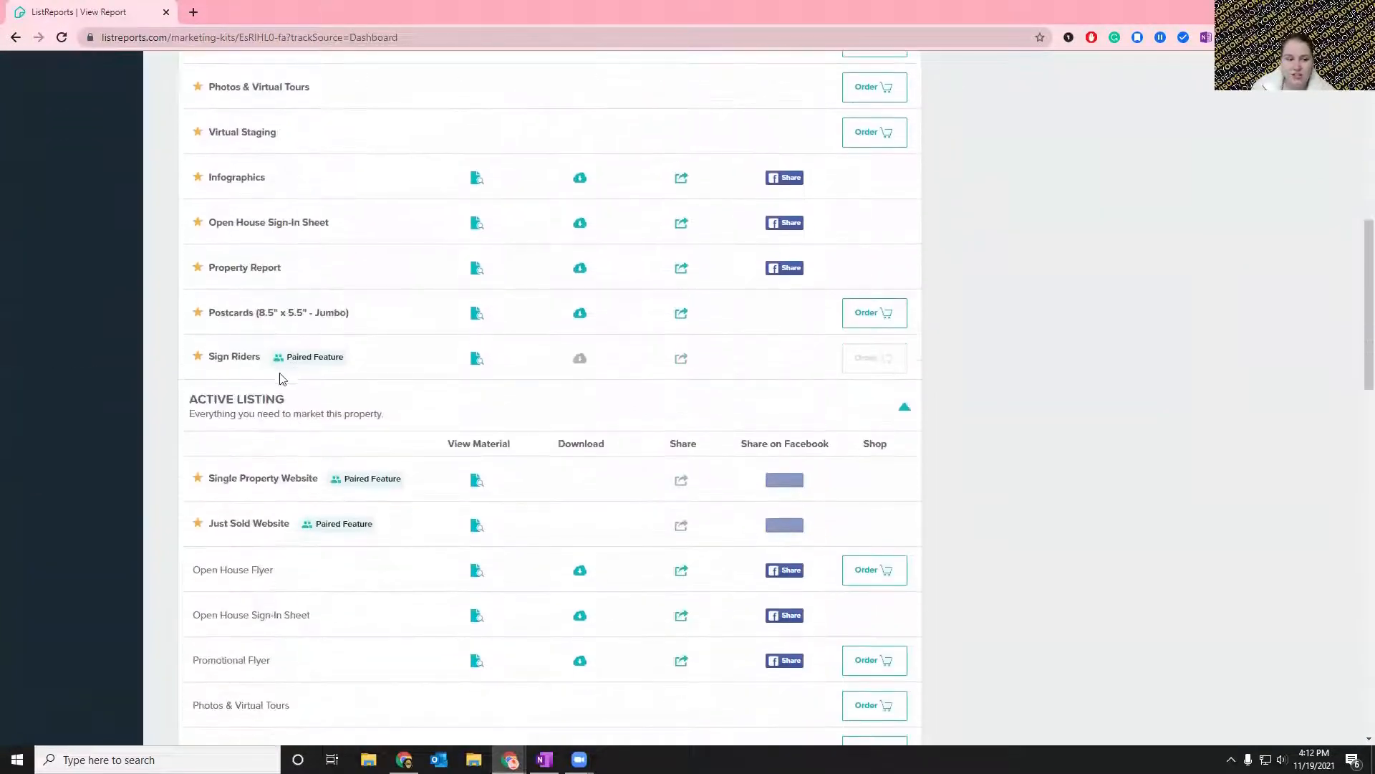
drag(261, 357, 208, 357)
click(991, 385)
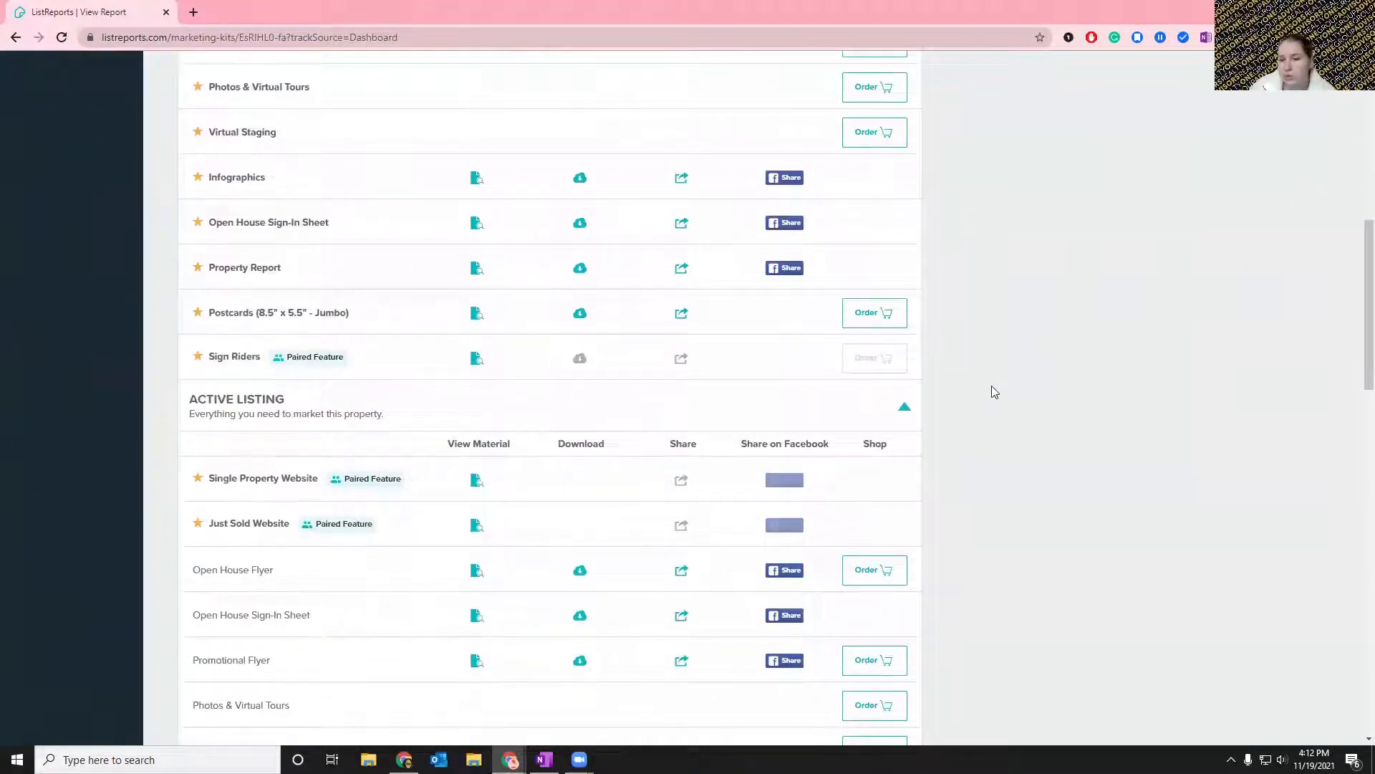
Review the order options and the other Most Popular materials of the marketing kit.
scroll(991, 386, up, 5)
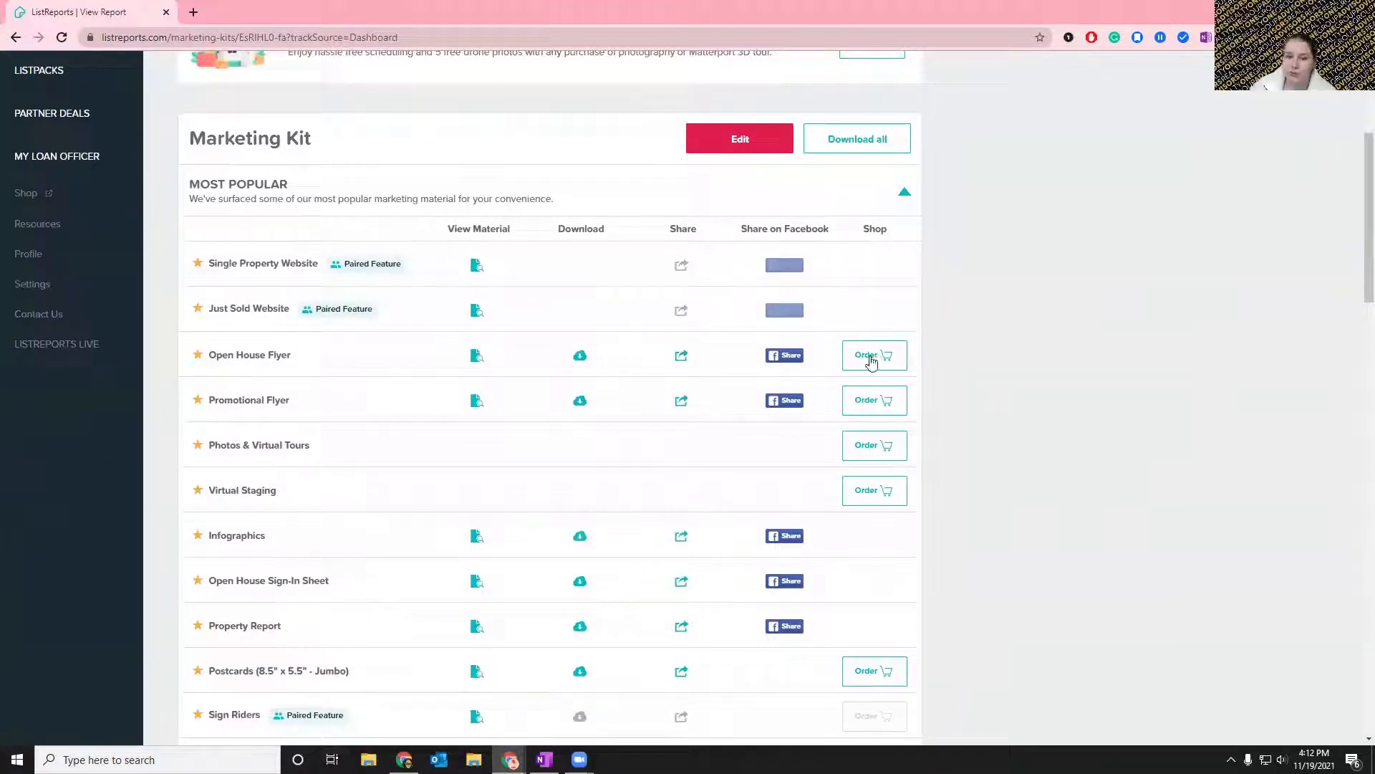
scroll(1175, 367, down, 1)
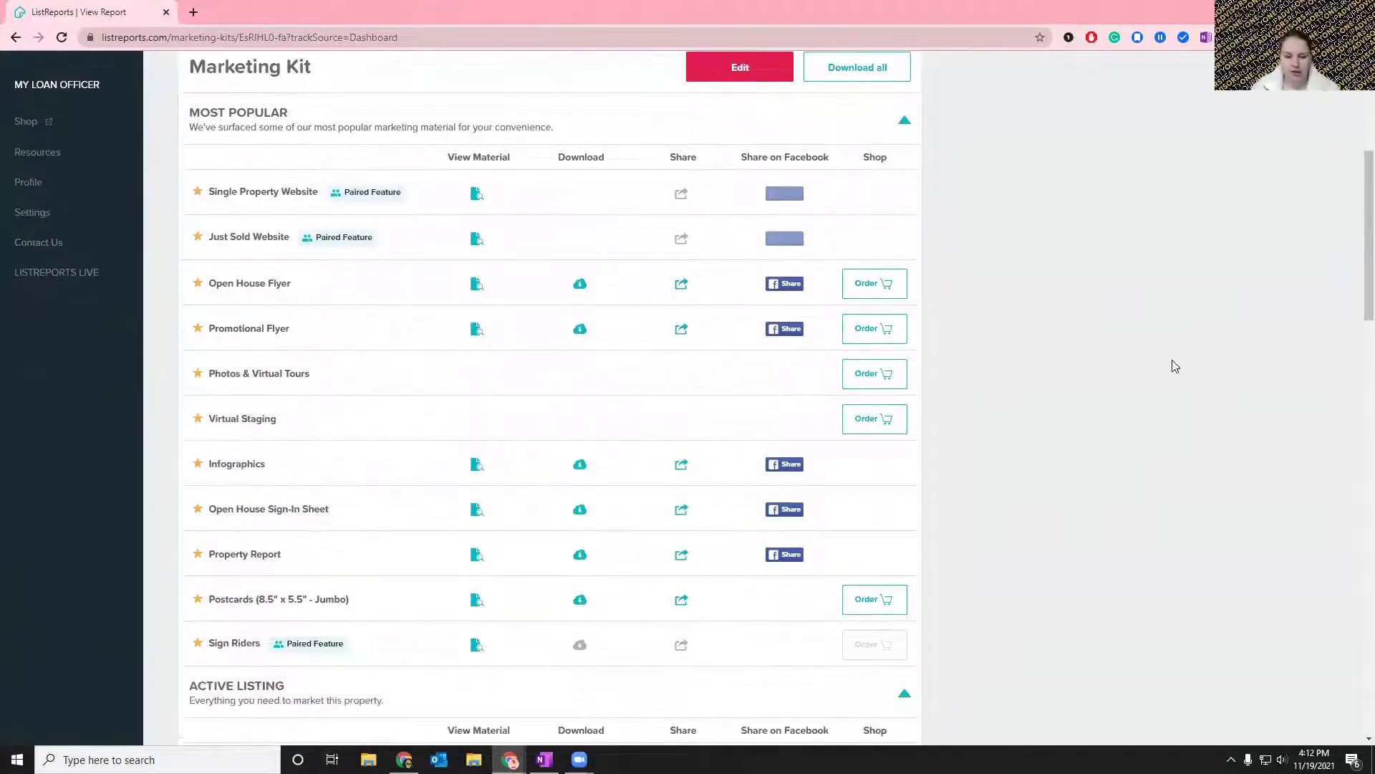
scroll(1169, 359, down, 3)
scroll(1170, 358, up, 8)
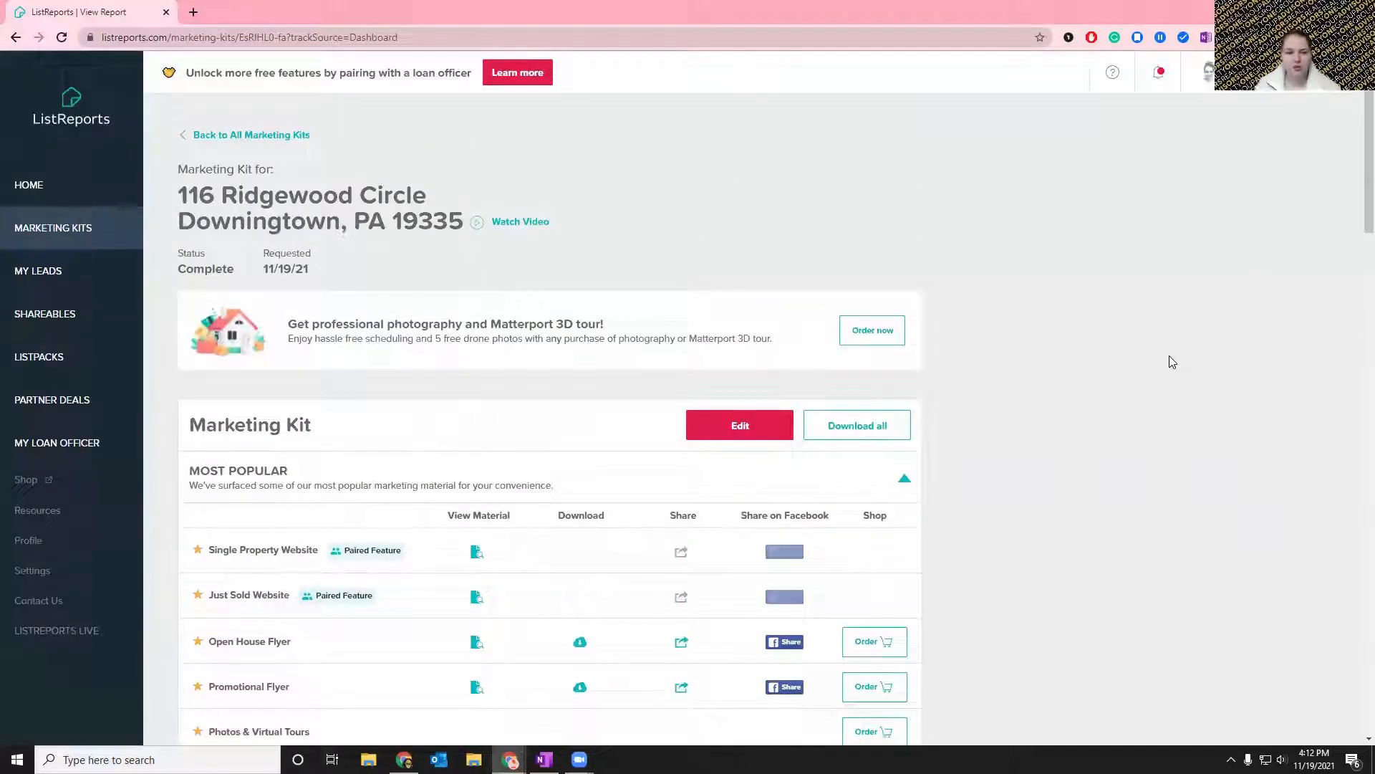
scroll(1168, 366, down, 3)
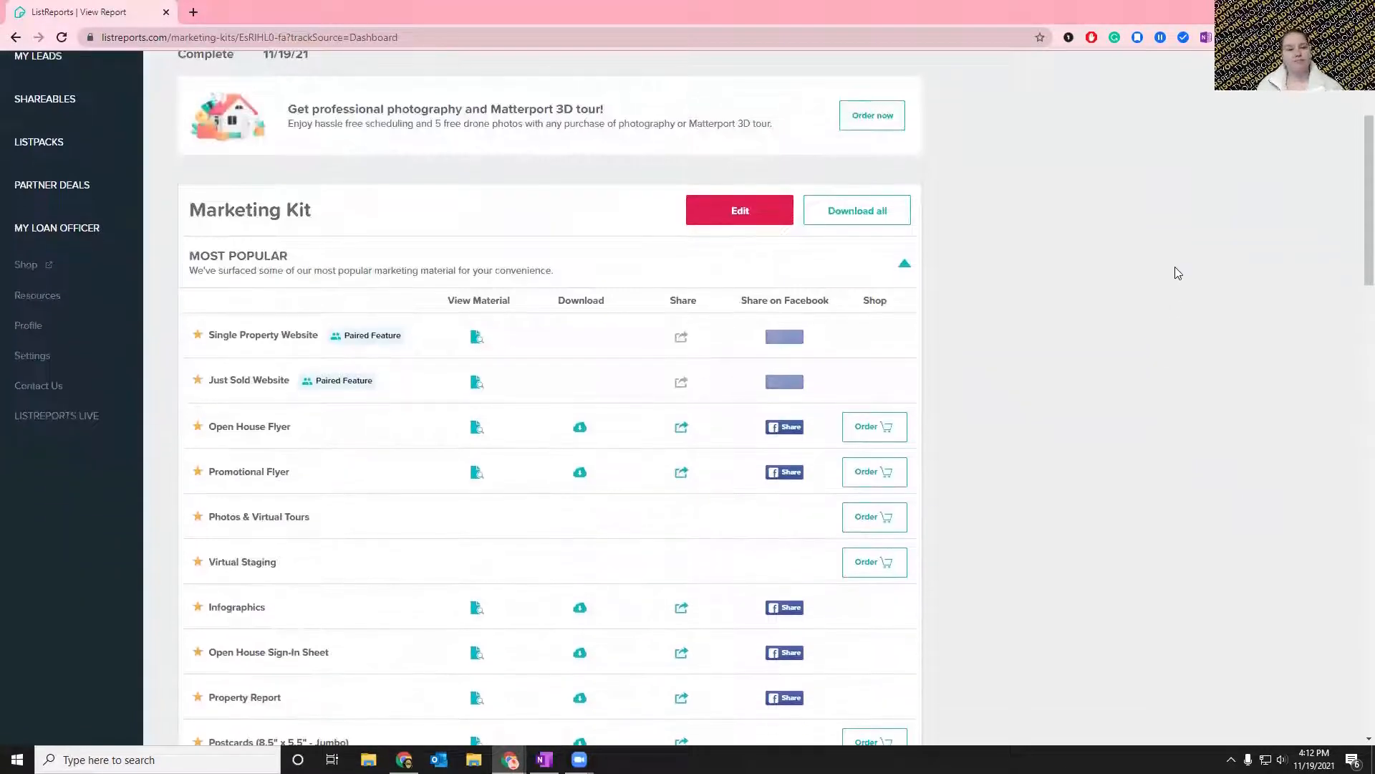